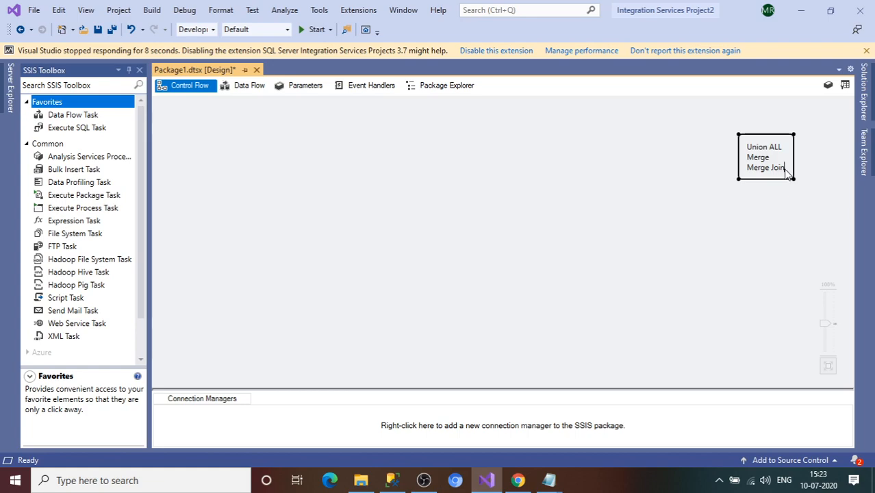
Step: Delete the Merge and Merge Join lines and add '1. More than one input sources' under Union ALL
{"action": "key", "text": "BackSpace"}
{"action": "key", "text": "BackSpace"}
{"action": "key", "text": "BackSpace"}
{"action": "key", "text": "BackSpace"}
{"action": "key", "text": "BackSpace"}
{"action": "key", "text": "BackSpace"}
{"action": "key", "text": "BackSpace"}
{"action": "key", "text": "BackSpace"}
{"action": "key", "text": "BackSpace"}
{"action": "key", "text": "BackSpace"}
{"action": "key", "text": "BackSpace"}
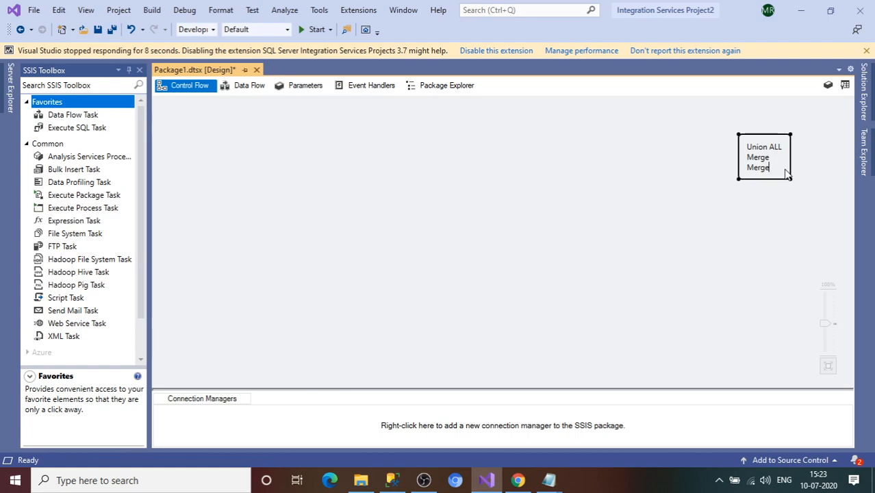
{"action": "key", "text": "BackSpace"}
{"action": "key", "text": "BackSpace"}
{"action": "key", "text": "BackSpace"}
{"action": "key", "text": "BackSpace"}
{"action": "key", "text": "BackSpace"}
{"action": "key", "text": "Return"}
{"action": "type", "text": "1."}
{"action": "type", "text": " D"}
{"action": "key", "text": "BackSpace"}
{"action": "key", "text": "BackSpace"}
{"action": "type", "text": "More than one in"}
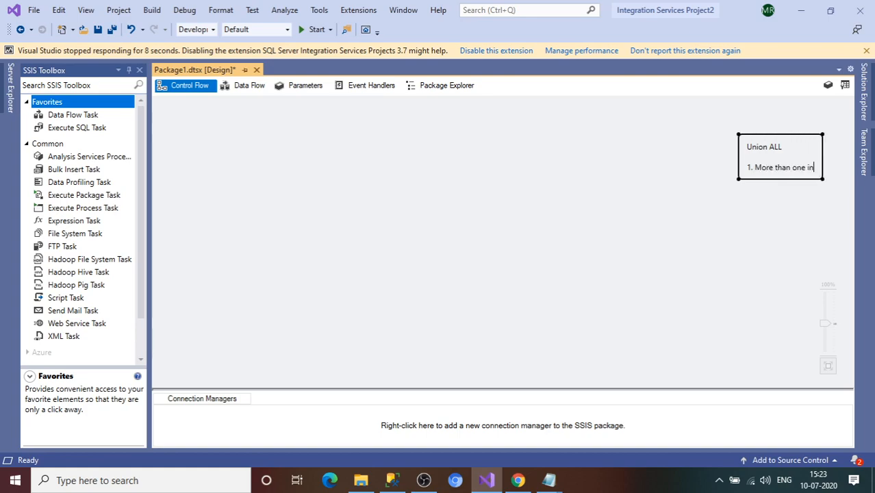
{"action": "type", "text": "put sou"}
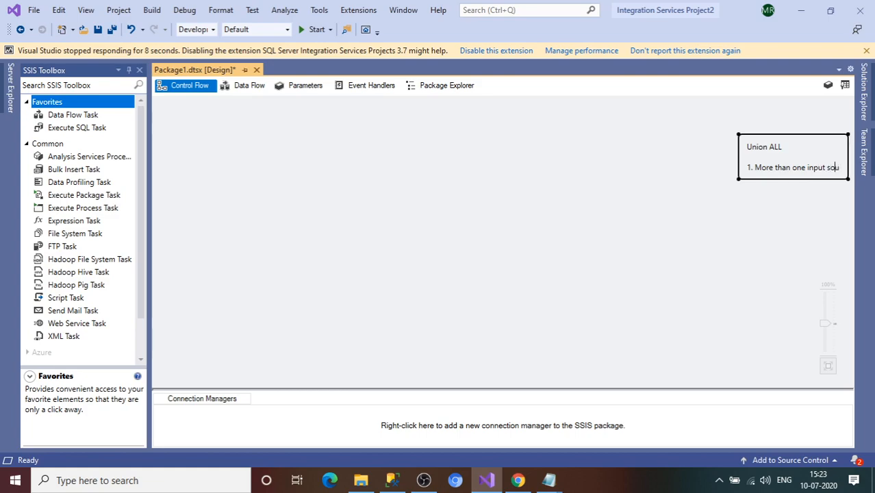
{"action": "type", "text": "rces"}
Step: Add the second point '2. Inout source could be same or hetrogeous' to the note
{"action": "key", "text": "ctrl+Return"}
{"action": "type", "text": "2."}
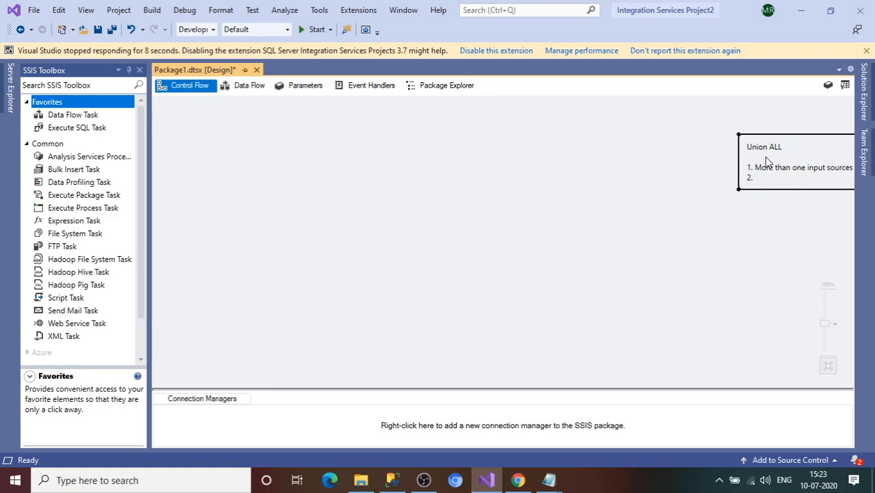
{"action": "left_click", "coordinate": [739, 144]}
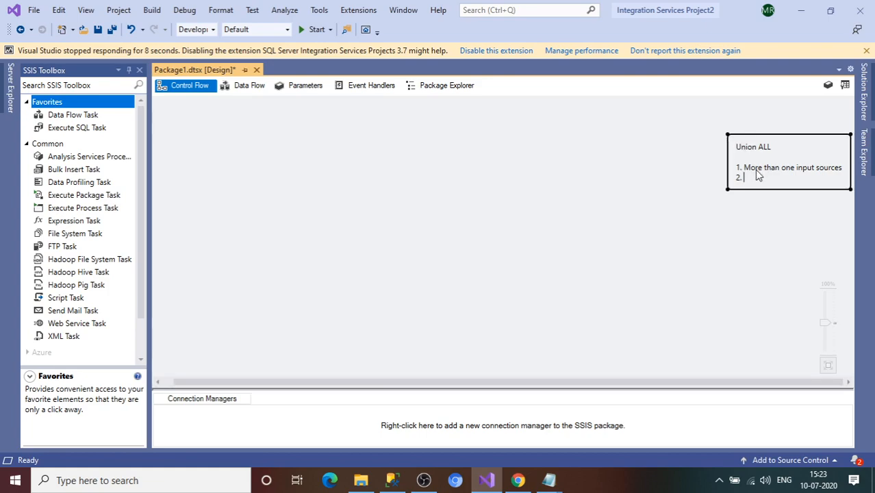
{"action": "type", "text": "Inout source could be same or"}
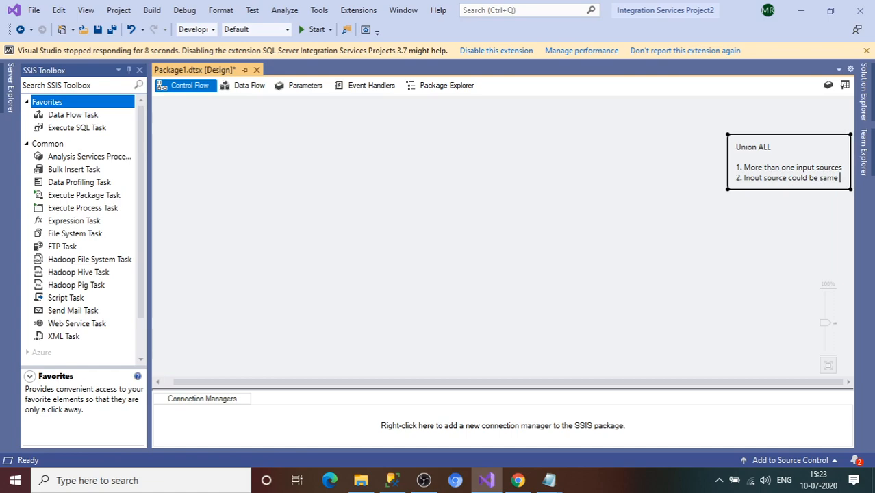
{"action": "type", "text": " d"}
{"action": "left_click_drag", "start_coordinate": [728, 164], "coordinate": [729, 165]}
{"action": "type", "text": "iffere"}
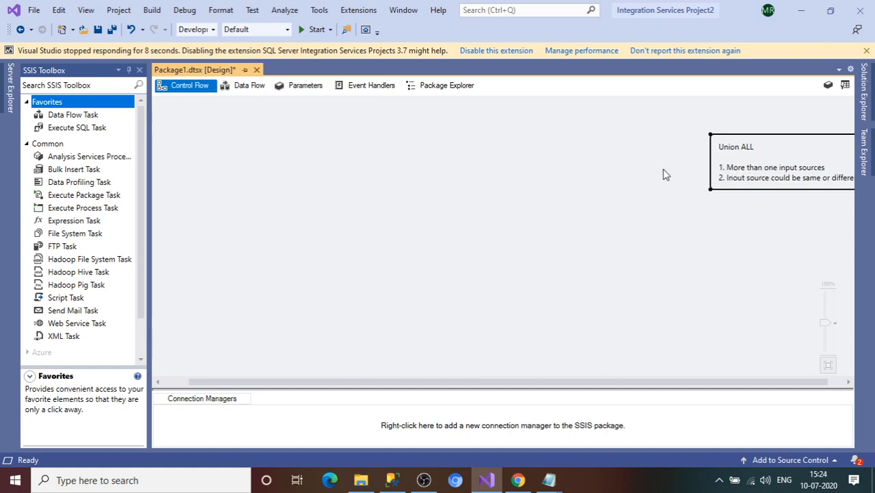
{"action": "type", "text": "n"}
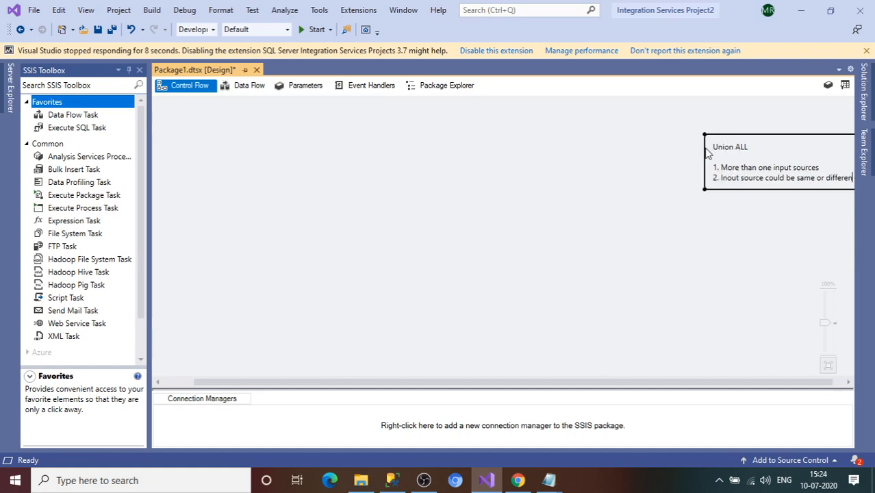
{"action": "key", "text": "BackSpace"}
{"action": "key", "text": "BackSpace"}
{"action": "key", "text": "BackSpace"}
{"action": "key", "text": "BackSpace"}
{"action": "key", "text": "BackSpace"}
{"action": "key", "text": "BackSpace"}
{"action": "key", "text": "BackSpace"}
{"action": "key", "text": "BackSpace"}
{"action": "key", "text": "BackSpace"}
{"action": "key", "text": "ctrl+Return"}
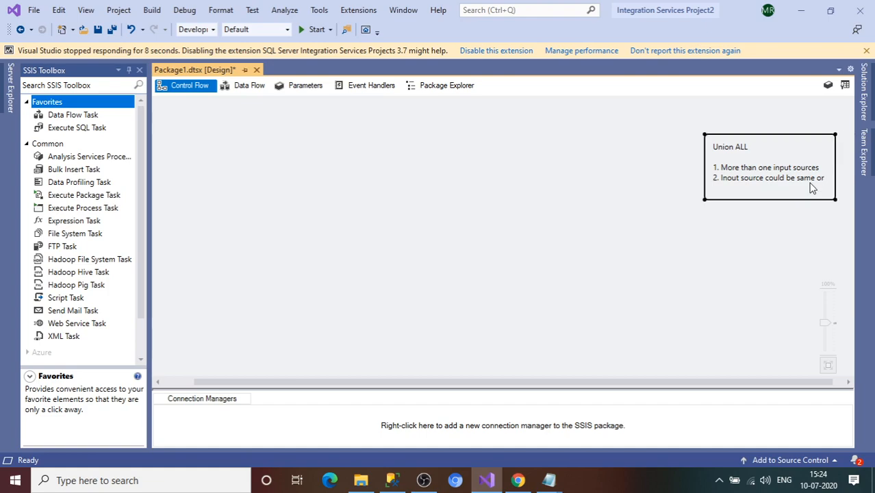
{"action": "type", "text": "hetrogeous"}
{"action": "key", "text": "Return"}
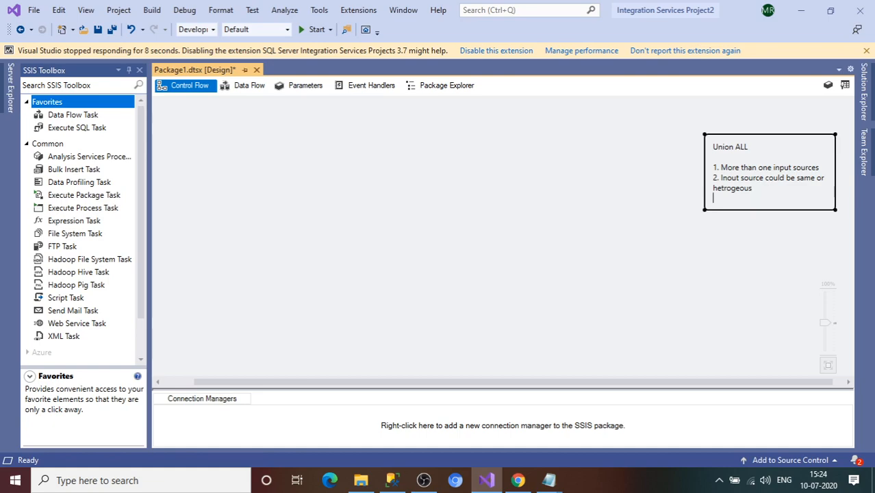
{"action": "left_click", "coordinate": [871, 111]}
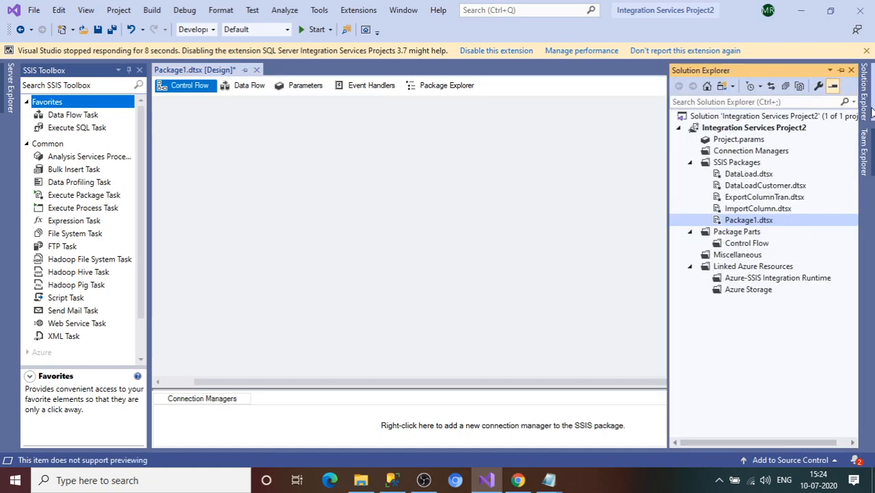
Step: Rename Package1.dtsx to UnionAll.dtsx and reload it in the designer
{"action": "right_click", "coordinate": [748, 224]}
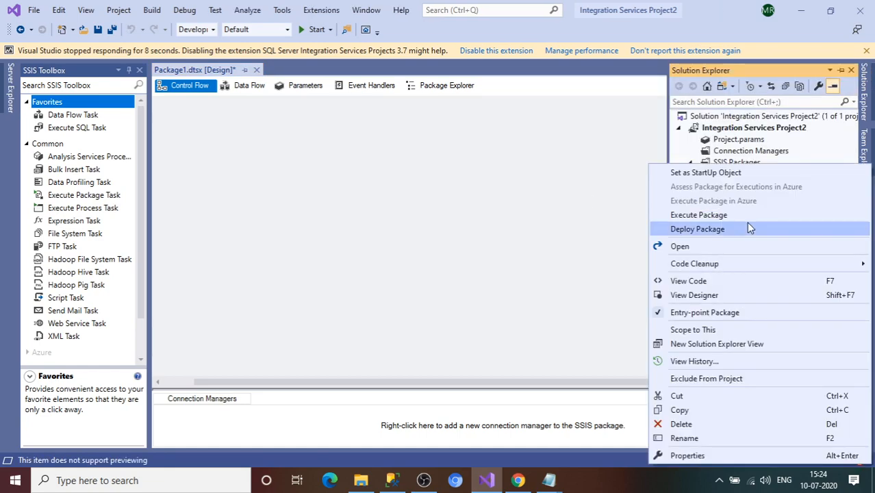
{"action": "left_click", "coordinate": [684, 439]}
{"action": "type", "text": "UnionA"}
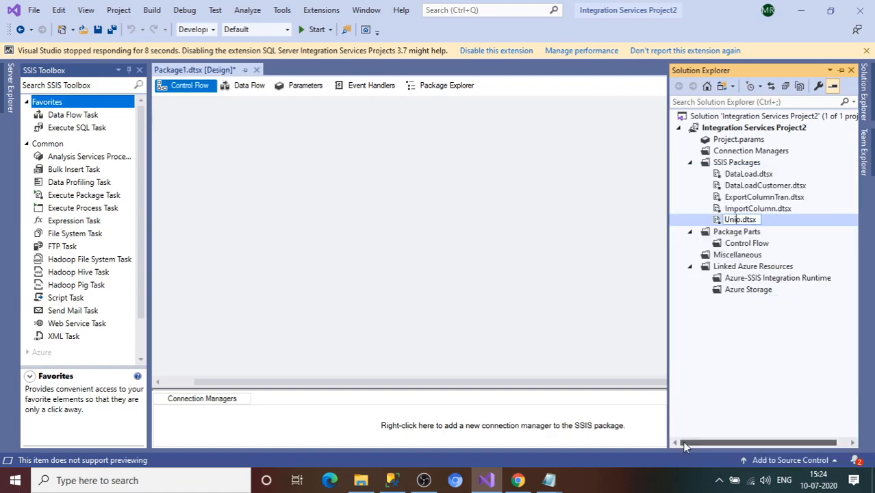
{"action": "type", "text": "ll"}
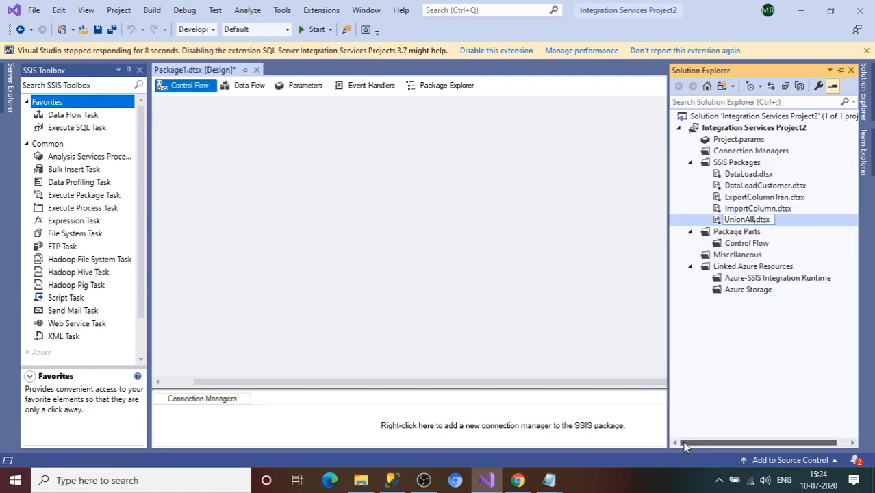
{"action": "key", "text": "Return"}
{"action": "left_click", "coordinate": [457, 293]}
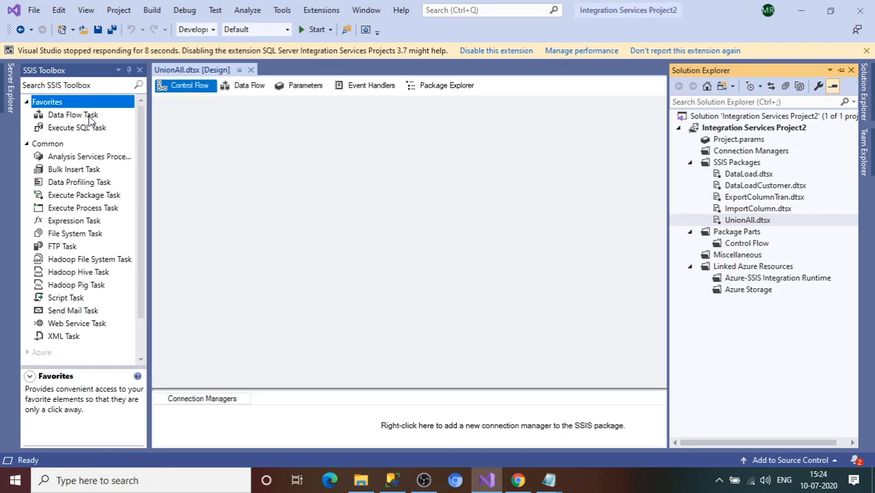
Step: Add a Data Flow Task, open its empty data flow, and switch to File Explorer
{"action": "left_click_drag", "start_coordinate": [89, 120], "coordinate": [218, 137]}
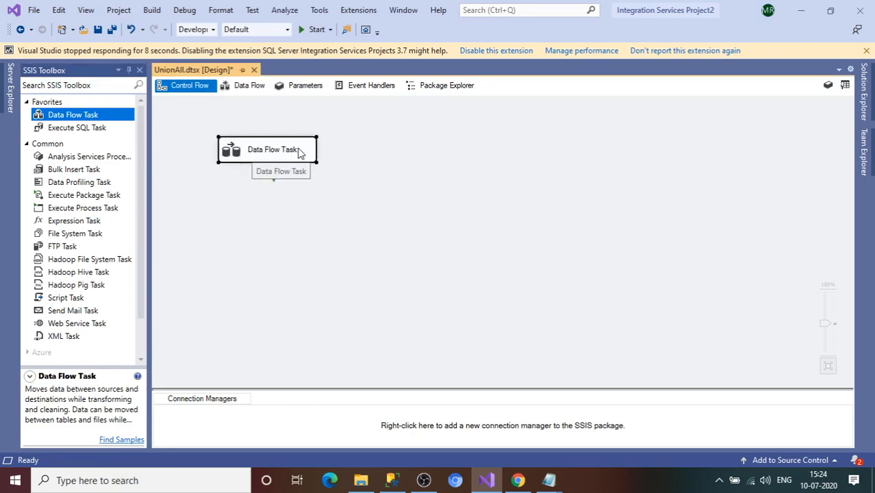
{"action": "double_click", "coordinate": [288, 151]}
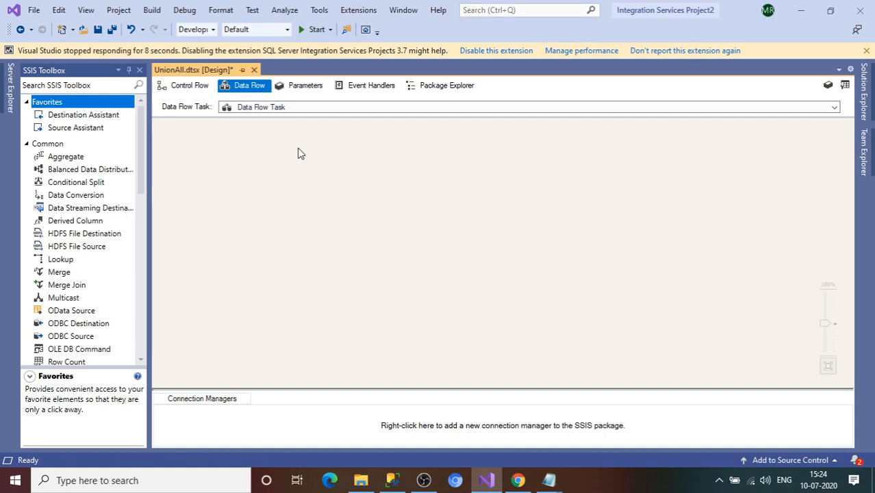
{"action": "left_click", "coordinate": [359, 480]}
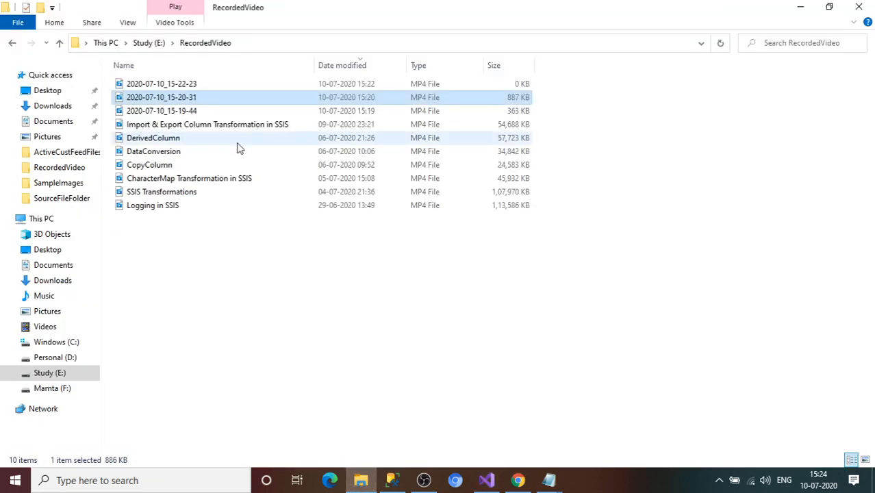
Step: Browse to MSBI Prep\SourceFileFolder and review the EmpData_CommaSeparated file's rows
{"action": "left_click", "coordinate": [145, 45]}
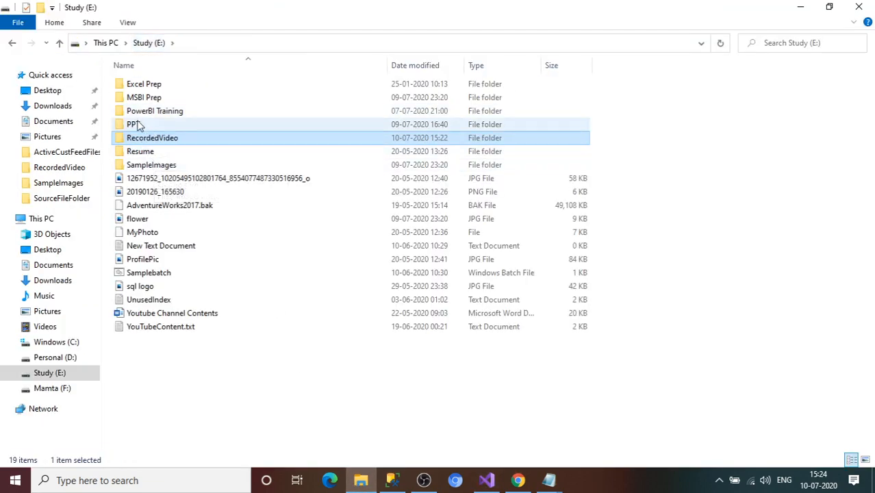
{"action": "left_click", "coordinate": [139, 97]}
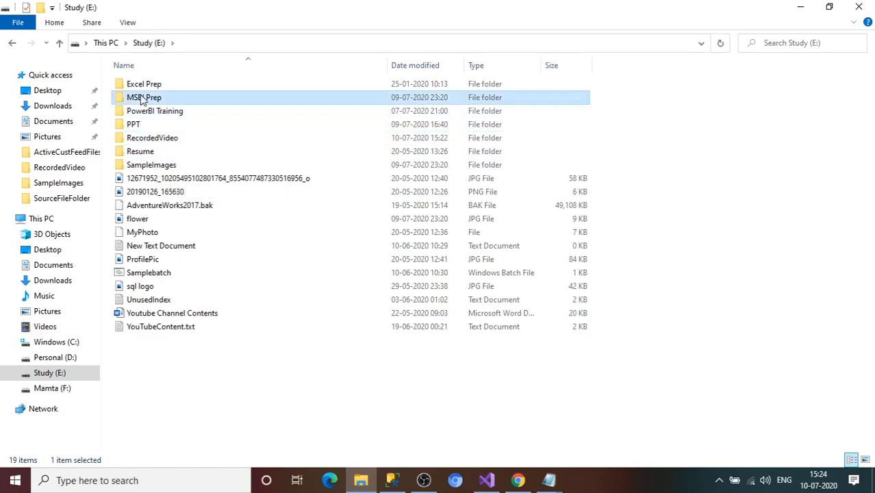
{"action": "double_click", "coordinate": [140, 97]}
{"action": "double_click", "coordinate": [171, 102]}
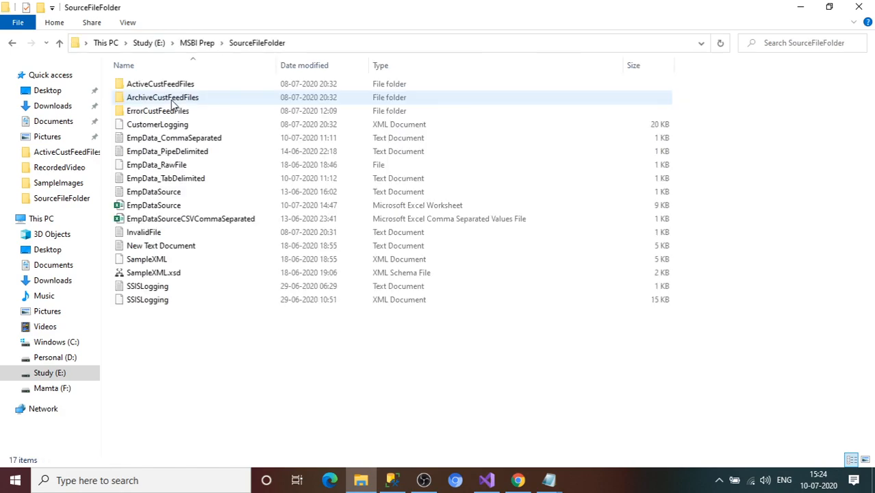
{"action": "left_click", "coordinate": [178, 140]}
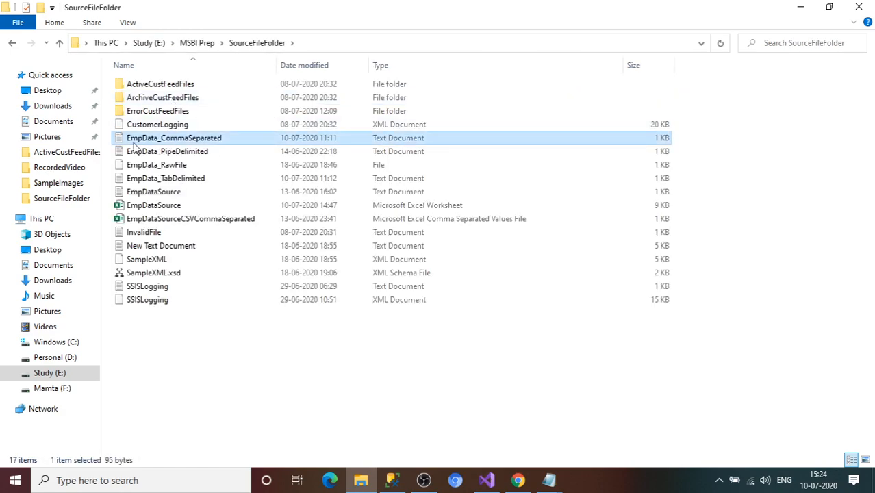
{"action": "left_click", "coordinate": [183, 143]}
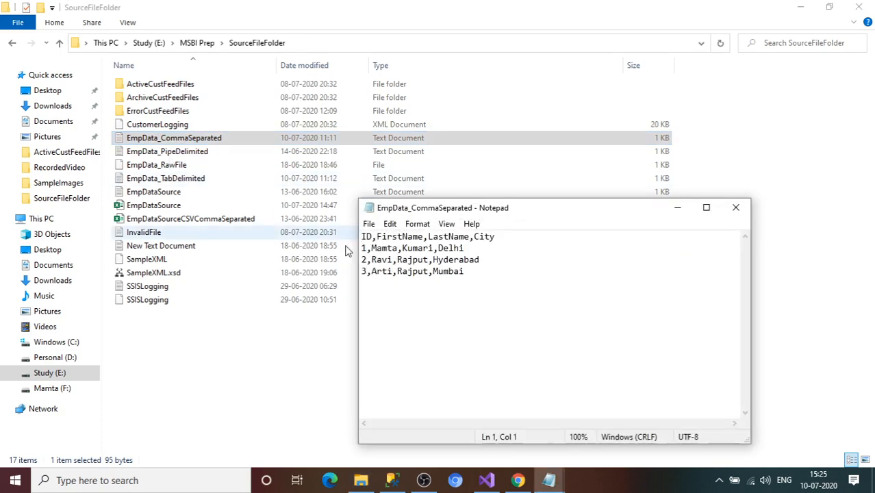
{"action": "left_click_drag", "start_coordinate": [479, 282], "coordinate": [361, 261]}
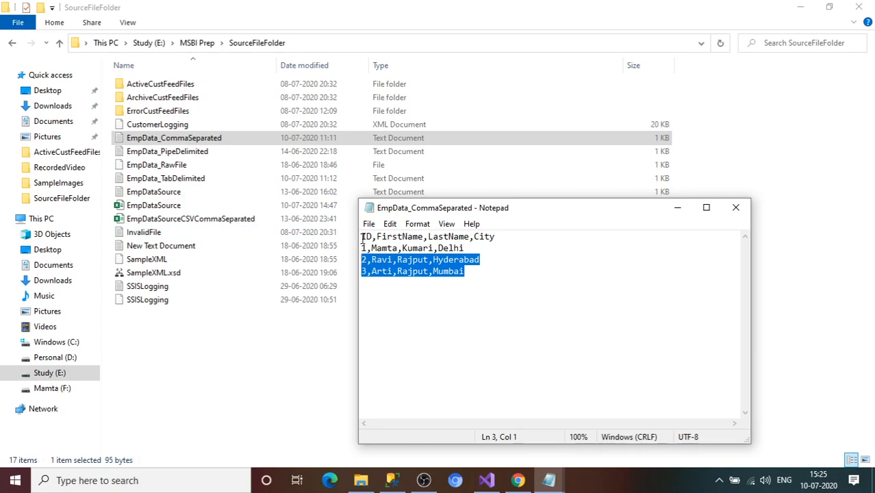
{"action": "left_click_drag", "start_coordinate": [473, 279], "coordinate": [347, 262]}
{"action": "left_click", "coordinate": [736, 208]}
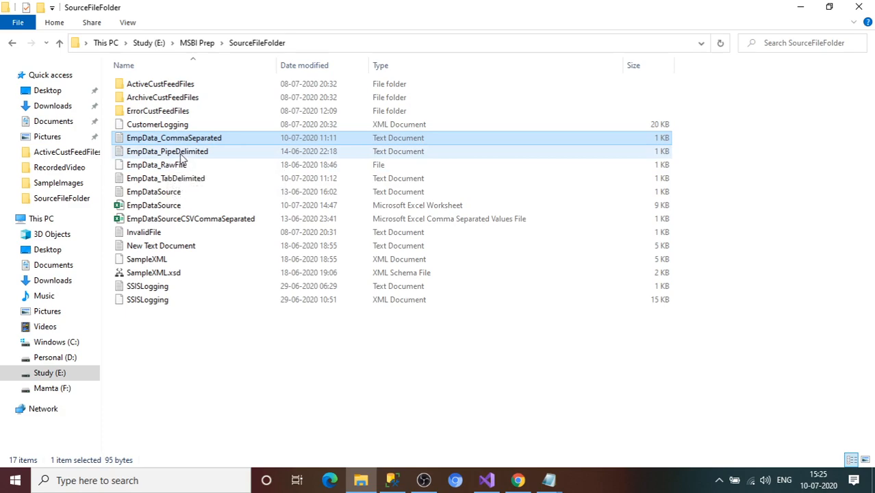
Step: Review the EmpData_TabDelimited file's tab-separated rows, then close it
{"action": "double_click", "coordinate": [189, 178]}
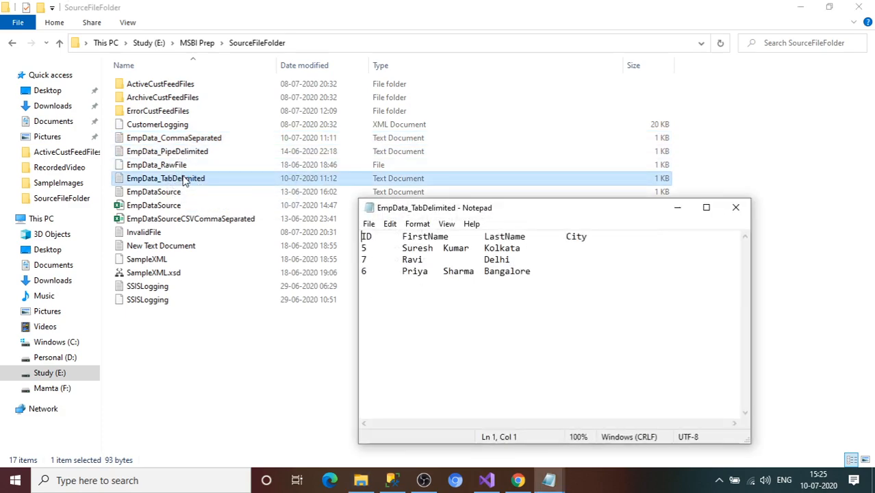
{"action": "left_click_drag", "start_coordinate": [369, 249], "coordinate": [523, 274]}
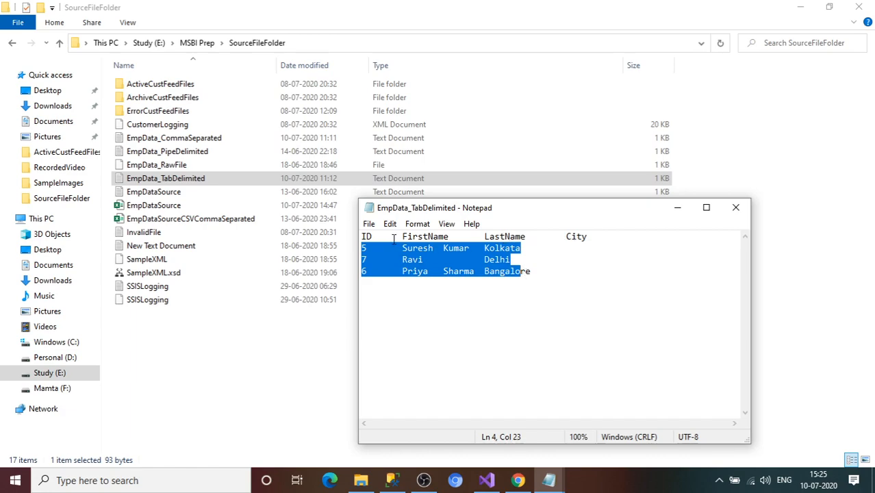
{"action": "left_click", "coordinate": [538, 282]}
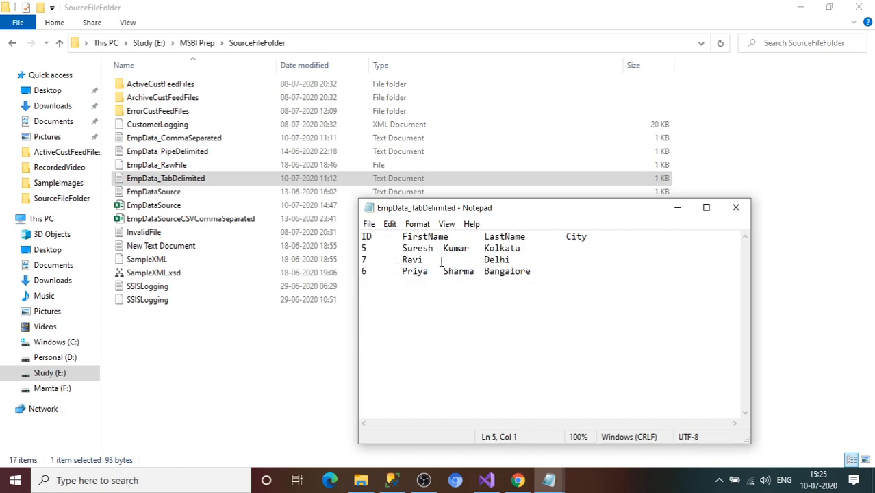
{"action": "left_click_drag", "start_coordinate": [442, 261], "coordinate": [475, 263]}
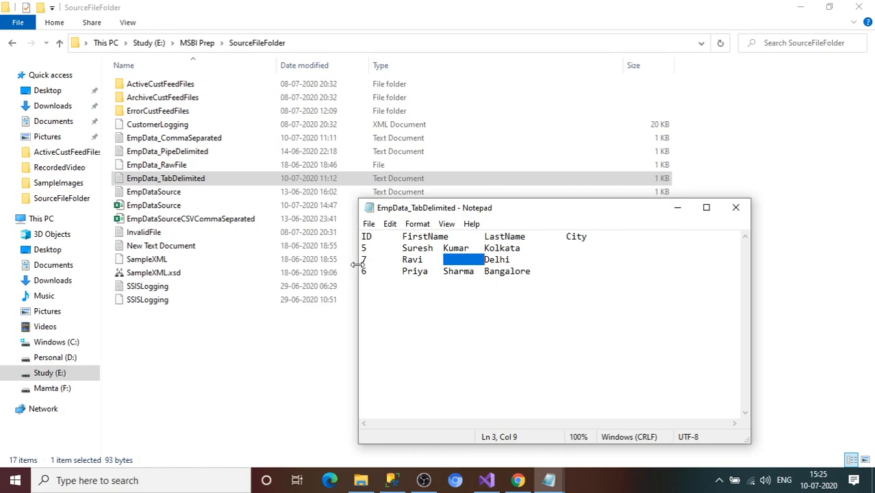
{"action": "left_click", "coordinate": [736, 208]}
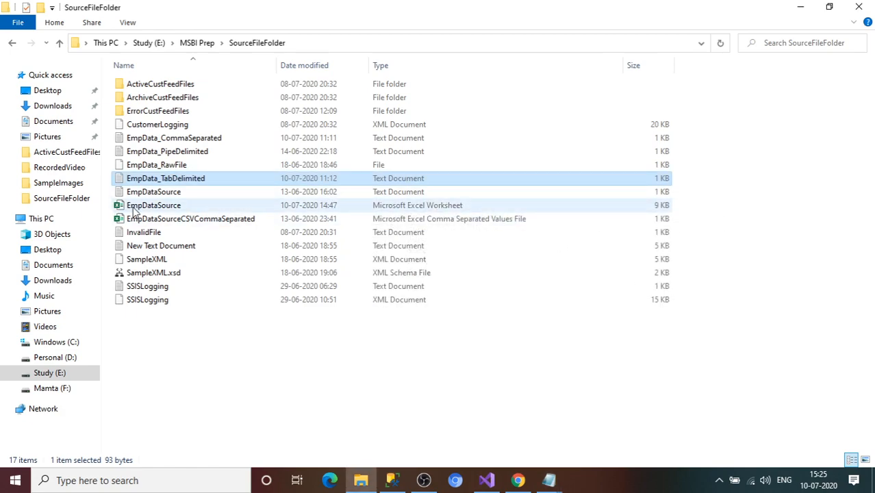
Step: Open the EmpDataSource Excel workbook from SourceFileFolder
{"action": "left_click", "coordinate": [173, 140]}
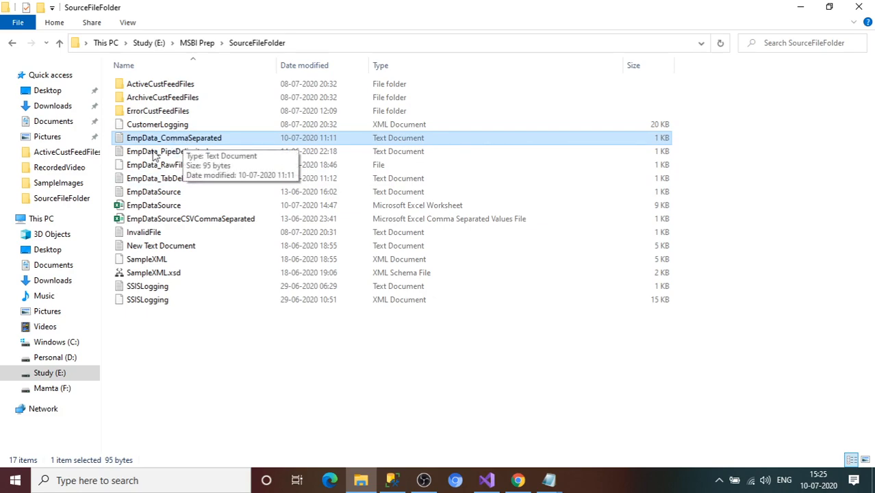
{"action": "left_click", "coordinate": [174, 182]}
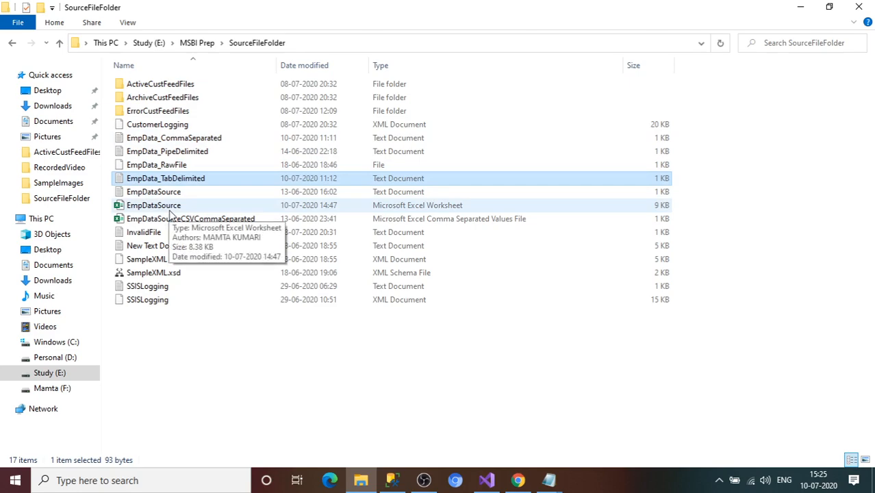
{"action": "double_click", "coordinate": [171, 207]}
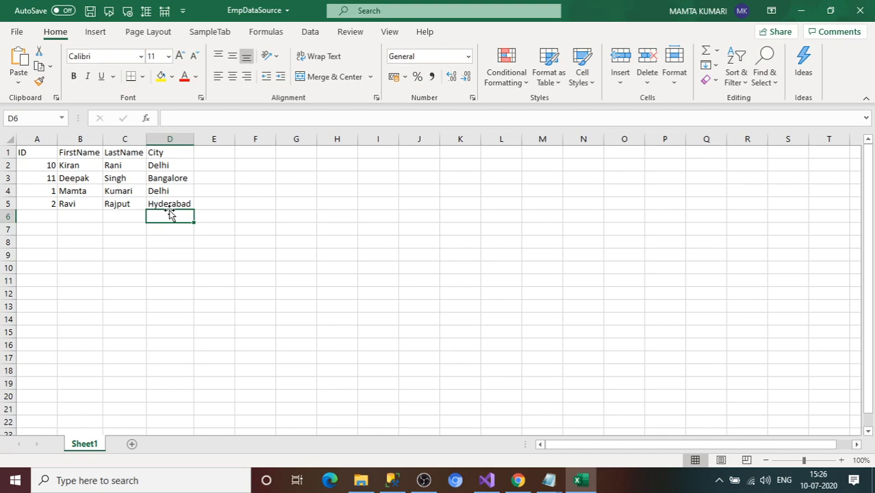
Step: Clear employee rows A4:D5 from EmpDataSource, save the workbook, and close Excel
{"action": "left_click", "coordinate": [58, 142]}
{"action": "left_click", "coordinate": [31, 153]}
{"action": "left_click", "coordinate": [76, 152]}
{"action": "left_click", "coordinate": [123, 152]}
{"action": "left_click", "coordinate": [169, 150]}
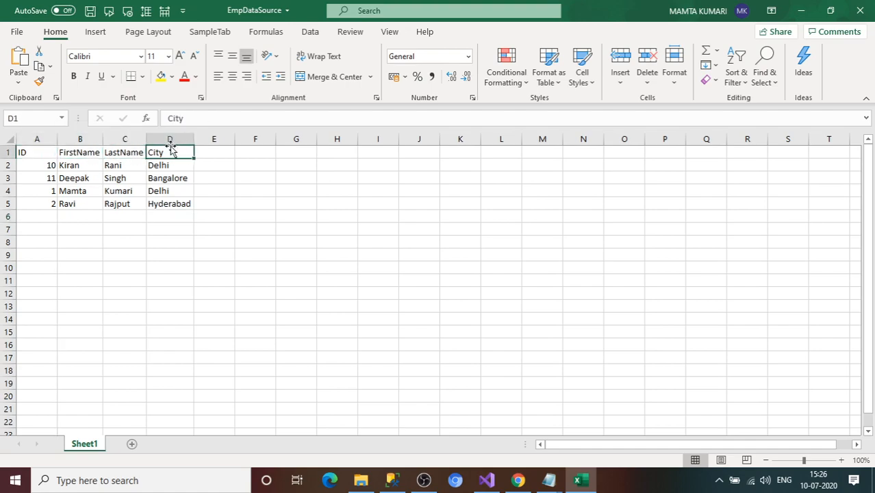
{"action": "left_click_drag", "start_coordinate": [19, 190], "coordinate": [176, 203]}
{"action": "key", "text": "Delete"}
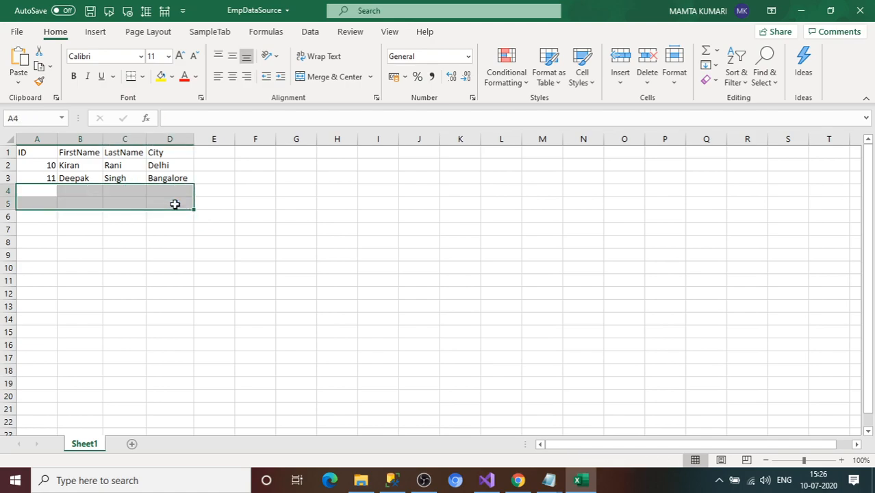
{"action": "left_click", "coordinate": [185, 254]}
{"action": "key", "text": "ctrl+s"}
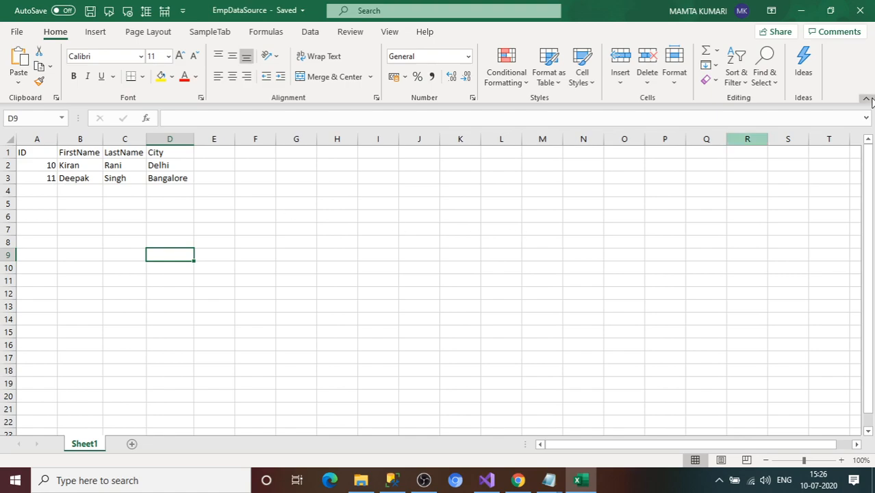
{"action": "left_click", "coordinate": [863, 9]}
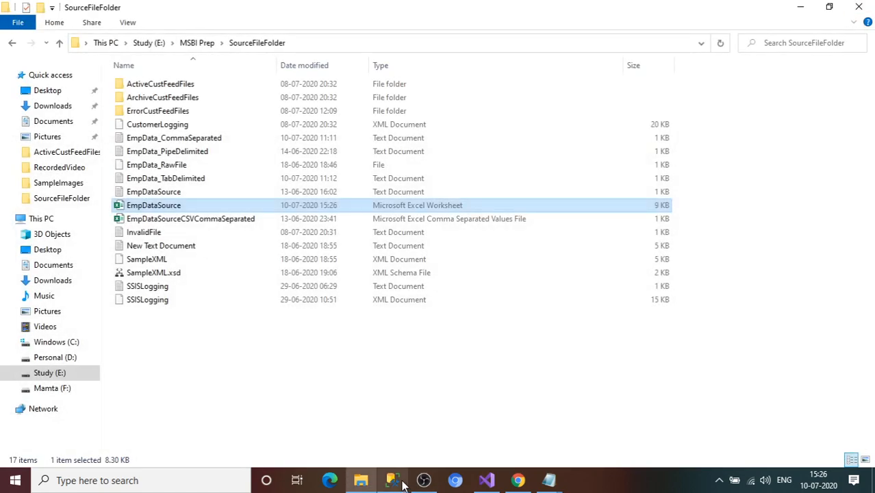
Step: Run SELECT * on EMPDATA1 in SSMS and check its empty result columns
{"action": "left_click", "coordinate": [398, 482]}
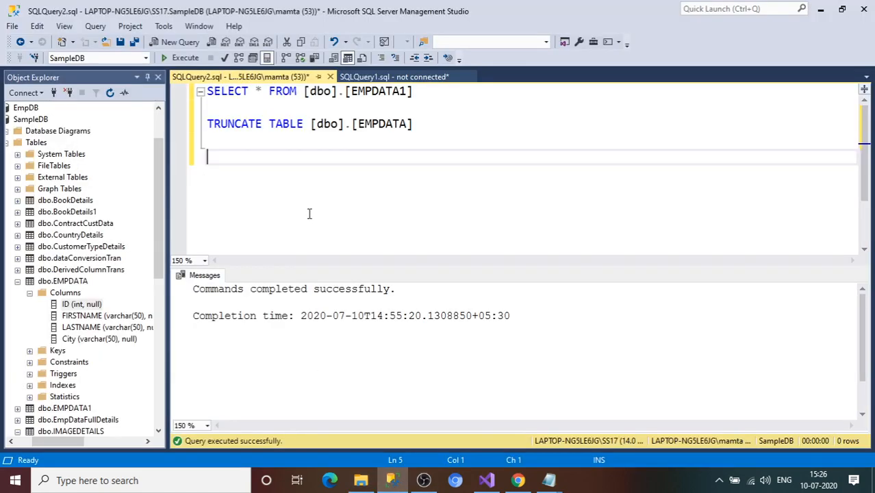
{"action": "left_click", "coordinate": [408, 91]}
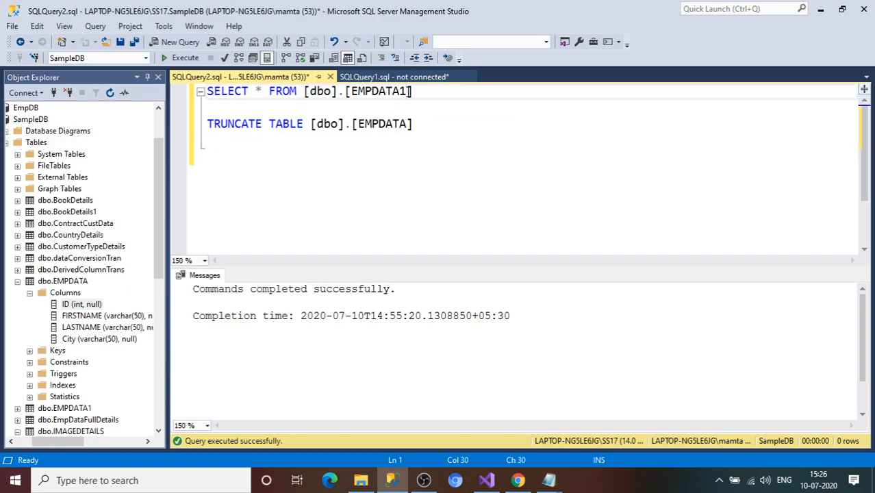
{"action": "left_click_drag", "start_coordinate": [430, 92], "coordinate": [199, 91]}
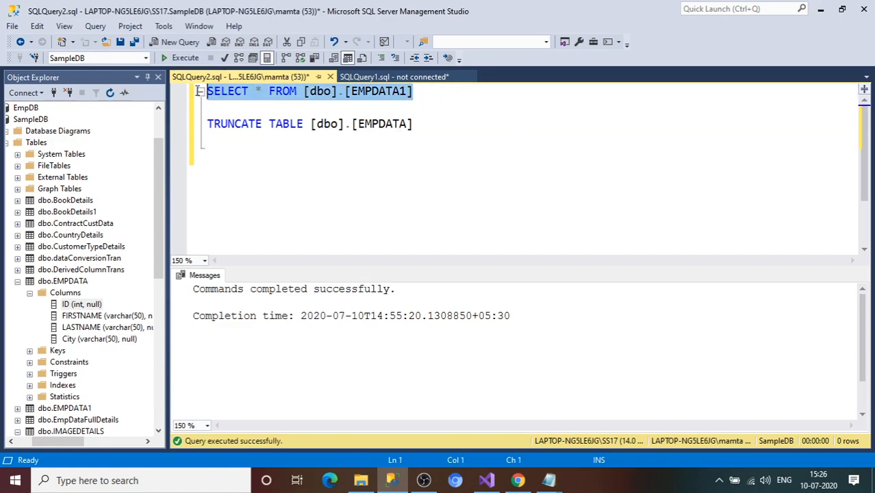
{"action": "left_click", "coordinate": [180, 58]}
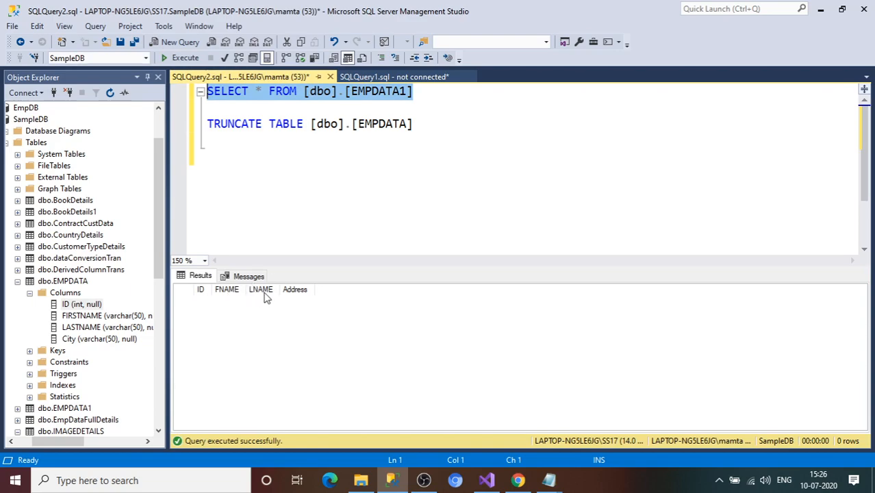
{"action": "left_click", "coordinate": [301, 297]}
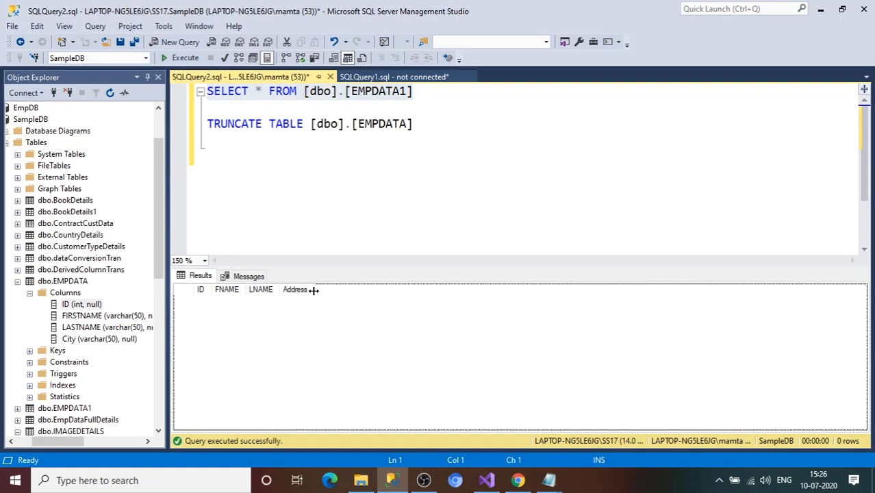
Step: Change the query to EMPDATA and rerun it, confirming the table is empty
{"action": "left_click", "coordinate": [424, 98]}
{"action": "left_click", "coordinate": [405, 91]}
{"action": "key", "text": "BackSpace"}
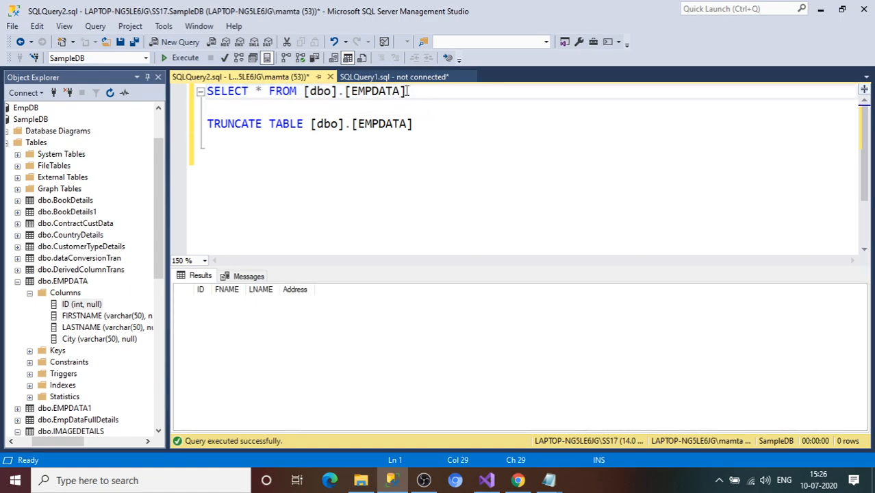
{"action": "left_click_drag", "start_coordinate": [419, 91], "coordinate": [205, 92]}
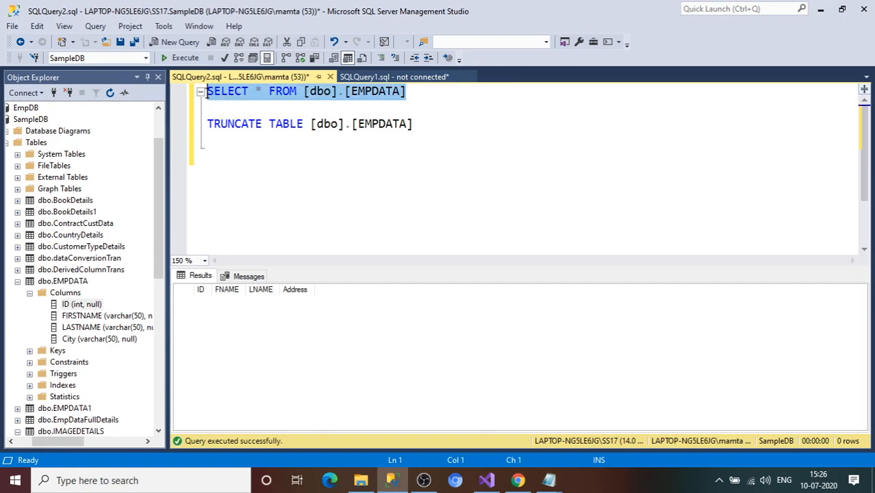
{"action": "left_click", "coordinate": [184, 59]}
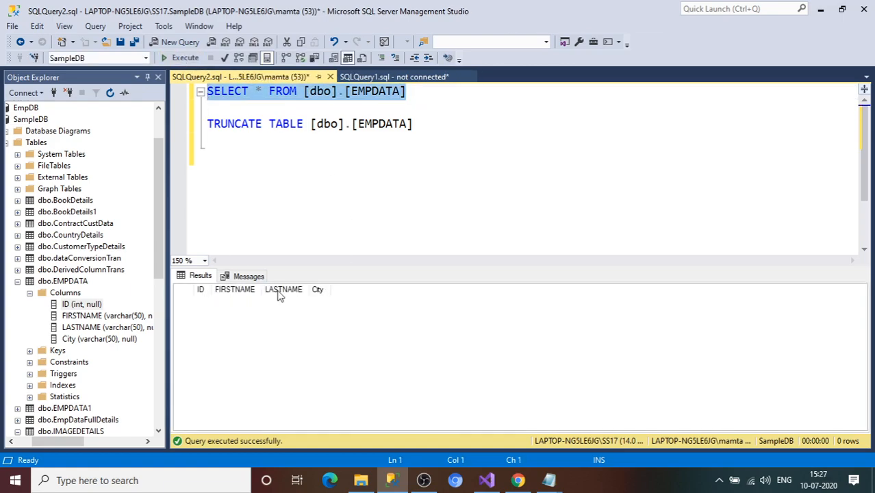
{"action": "left_click", "coordinate": [326, 292]}
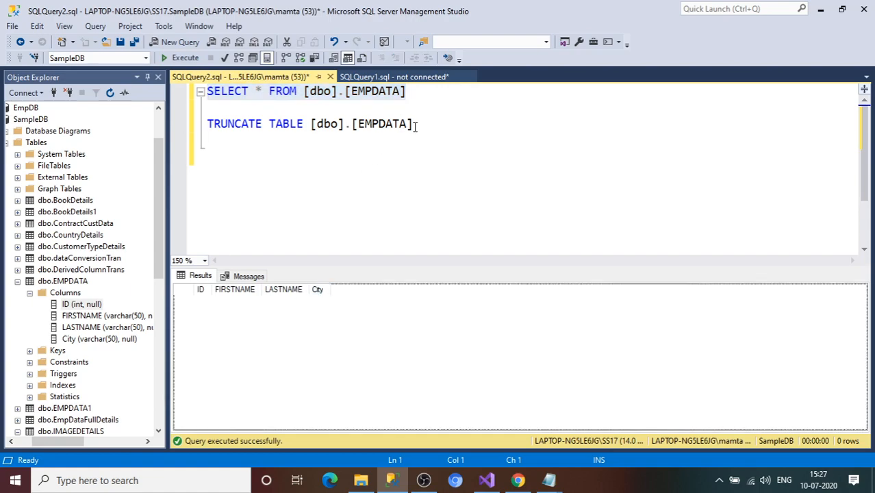
Step: Delete the TRUNCATE statement from the query window
{"action": "left_click", "coordinate": [417, 104]}
{"action": "left_click_drag", "start_coordinate": [422, 126], "coordinate": [209, 108]}
{"action": "key", "text": "Delete"}
Step: Write INSERT INTO [dbo].[EMPDATA] with columns id, FIRSTNAME, LASTNAME, city
{"action": "key", "text": "Return"}
{"action": "type", "text": "insert into"}
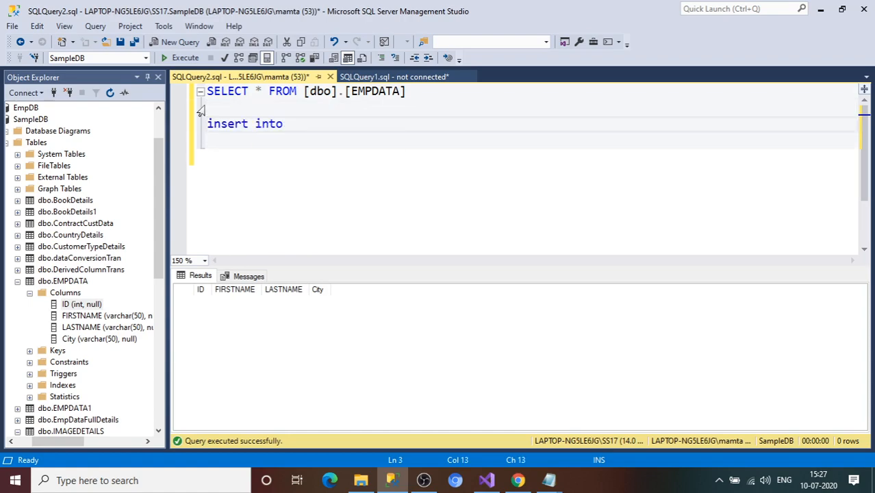
{"action": "left_click_drag", "start_coordinate": [414, 91], "coordinate": [305, 91]}
{"action": "key", "text": "ctrl+c"}
{"action": "left_click", "coordinate": [306, 125]}
{"action": "key", "text": "ctrl+v"}
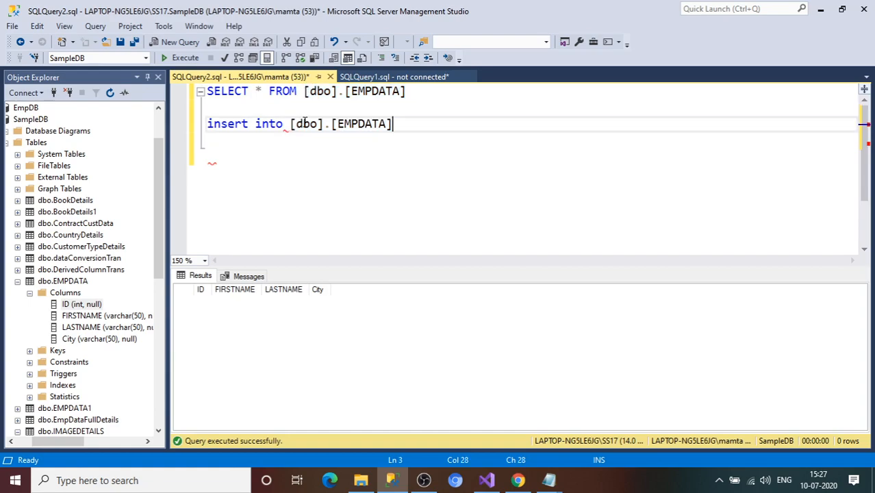
{"action": "type", "text": "()"}
{"action": "key", "text": "Left"}
{"action": "type", "text": "id,fir"}
{"action": "type", "text": "st"}
{"action": "key", "text": "Escape"}
{"action": "key", "text": "BackSpace"}
{"action": "key", "text": "BackSpace"}
{"action": "key", "text": "BackSpace"}
{"action": "key", "text": "BackSpace"}
{"action": "key", "text": "BackSpace"}
{"action": "type", "text": "first"}
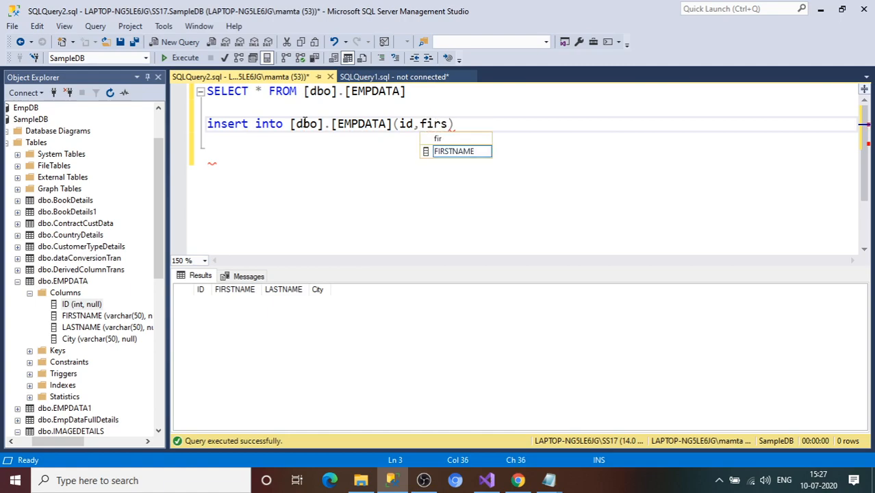
{"action": "key", "text": "Tab"}
{"action": "type", "text": ",last"}
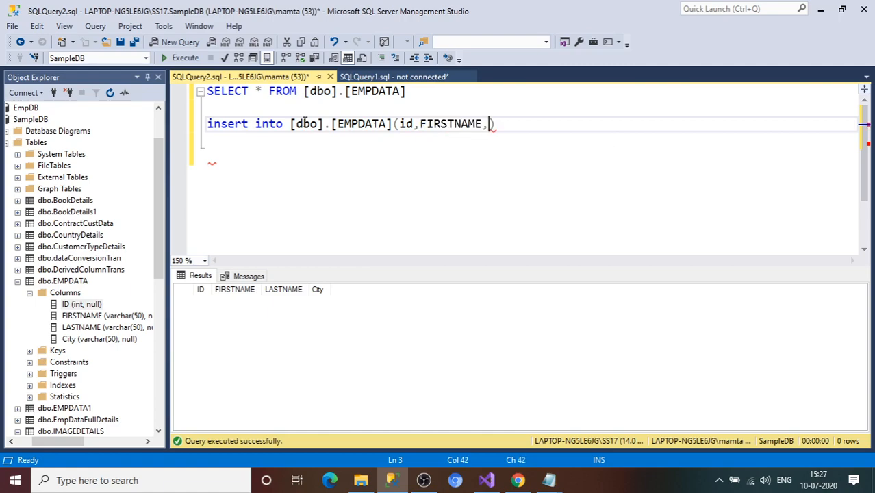
{"action": "key", "text": "Tab"}
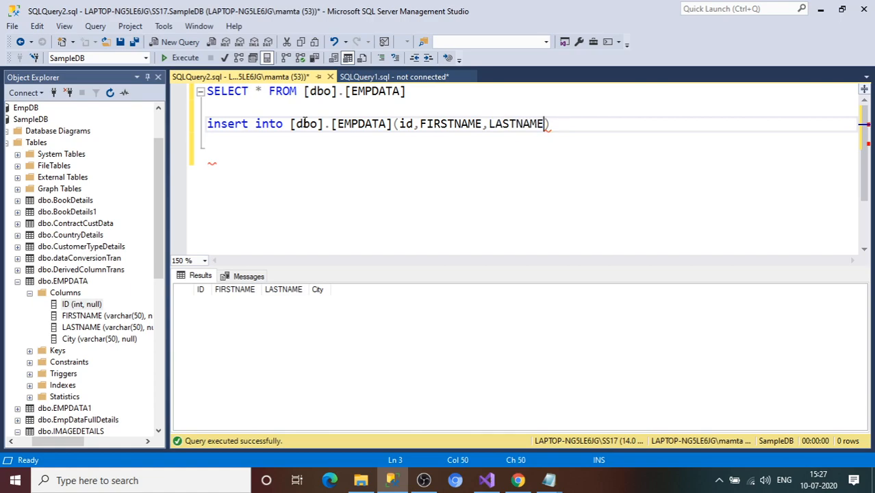
{"action": "type", "text": ",city"}
{"action": "key", "text": "Right"}
Step: Add the values line (15, 'Steve', 'Howard', 'USA') to the insert statement
{"action": "key", "text": "Return"}
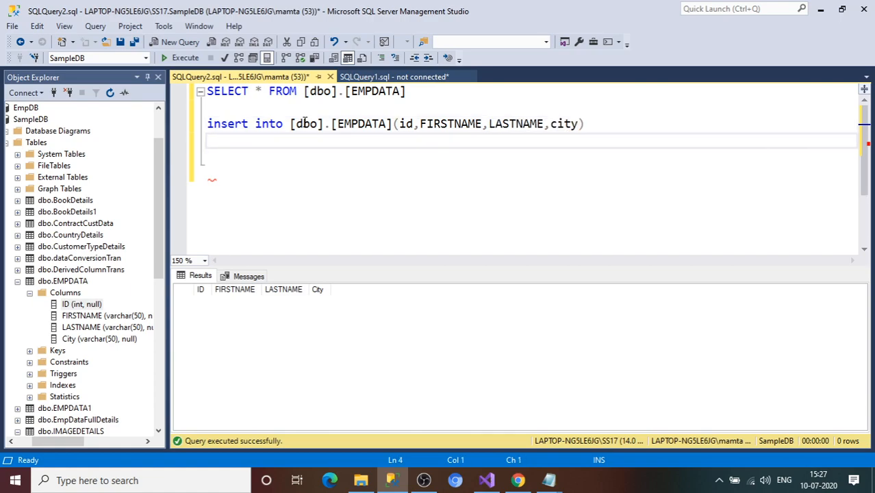
{"action": "type", "text": "values(_)"}
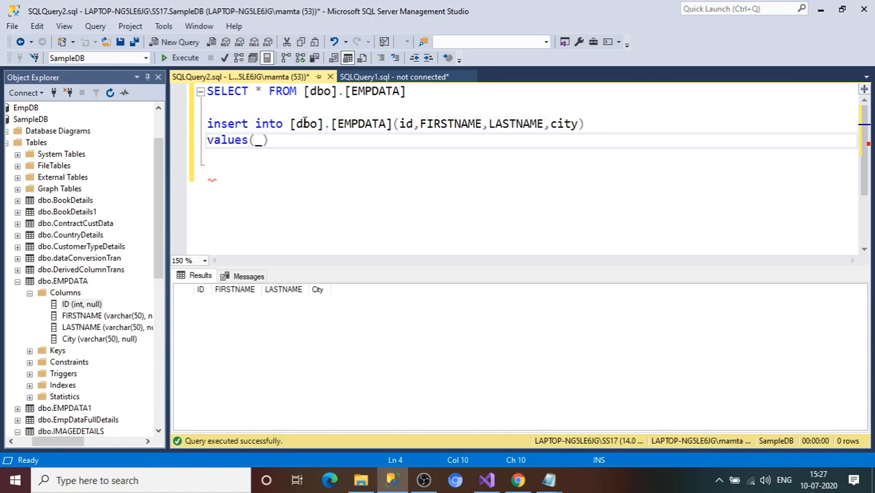
{"action": "key", "text": "Left"}
{"action": "type", "text": "15,'Steve',"}
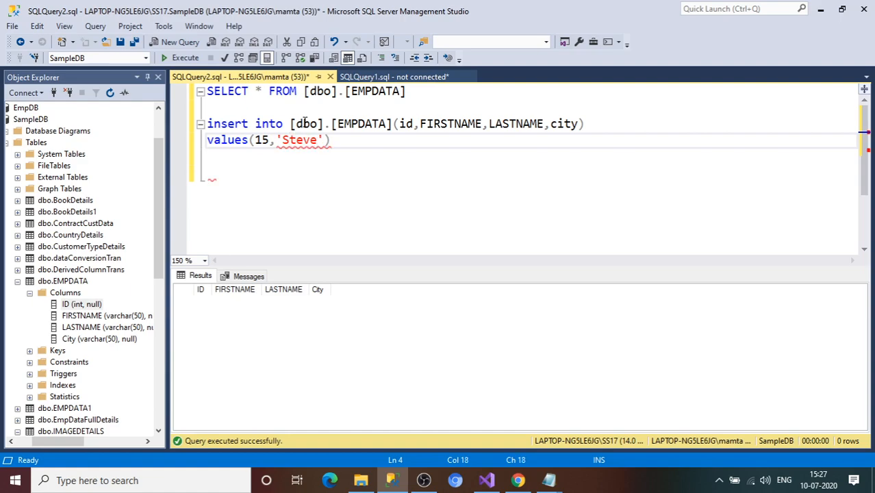
{"action": "key", "text": "Home"}
{"action": "type", "text": ",'"}
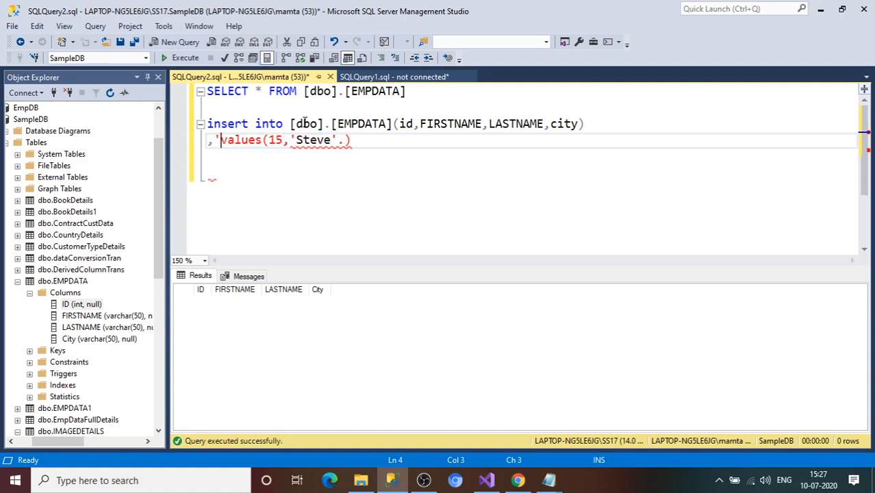
{"action": "key", "text": "BackSpace"}
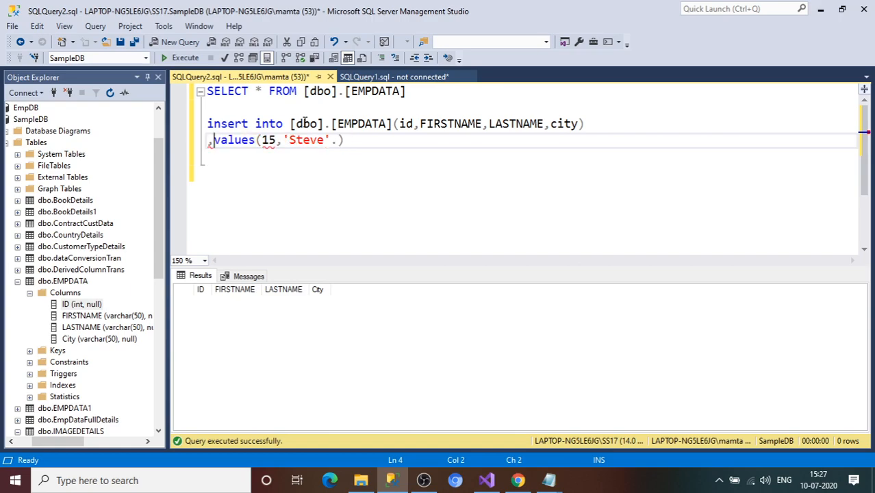
{"action": "key", "text": "BackSpace"}
{"action": "left_click", "coordinate": [329, 140]}
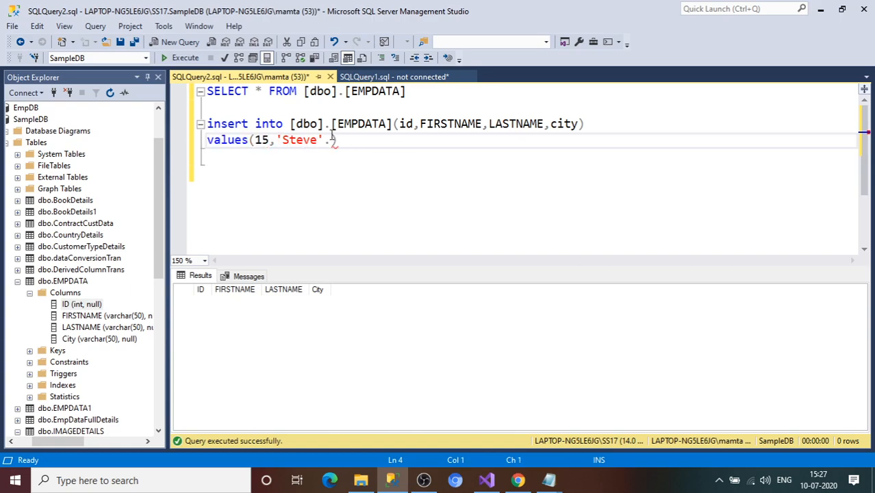
{"action": "type", "text": ",'"}
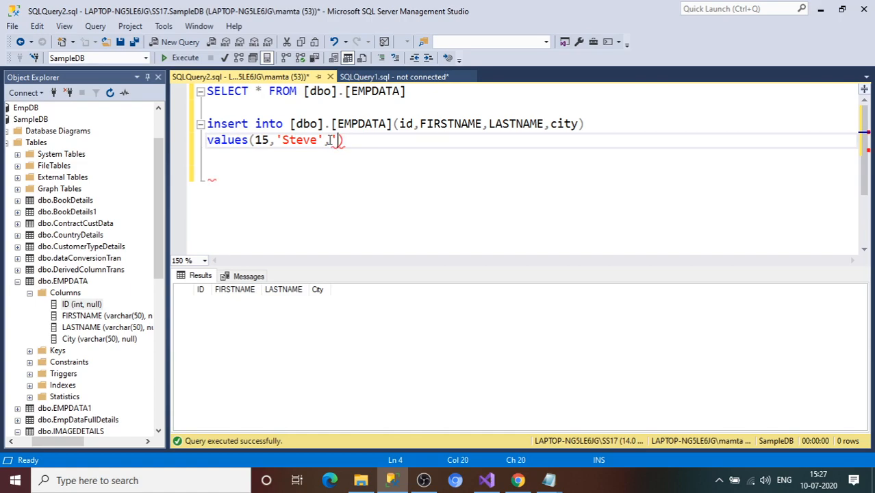
{"action": "type", "text": "Howard"}
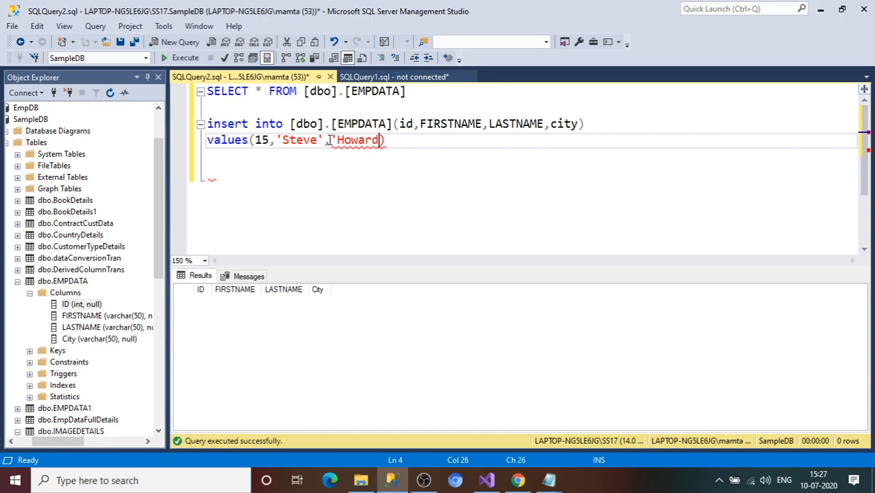
{"action": "type", "text": "','USA'"}
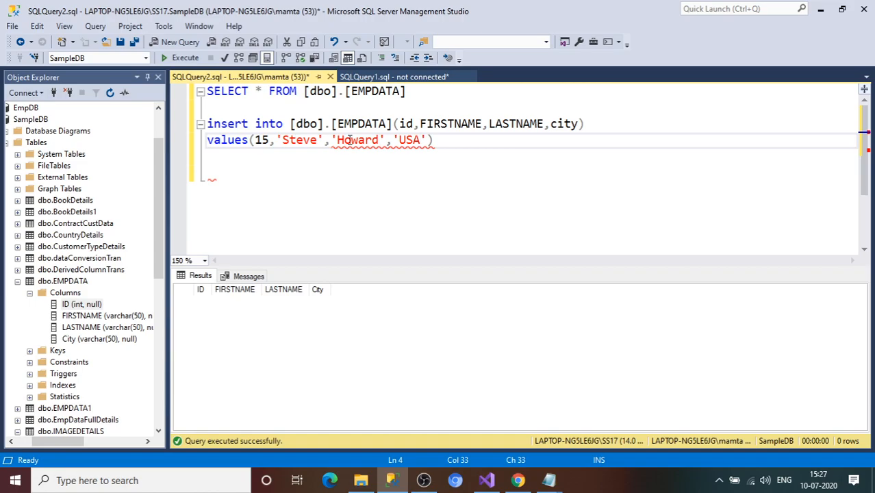
Step: Execute the INSERT statement against EMPDATA
{"action": "left_click_drag", "start_coordinate": [438, 148], "coordinate": [228, 124]}
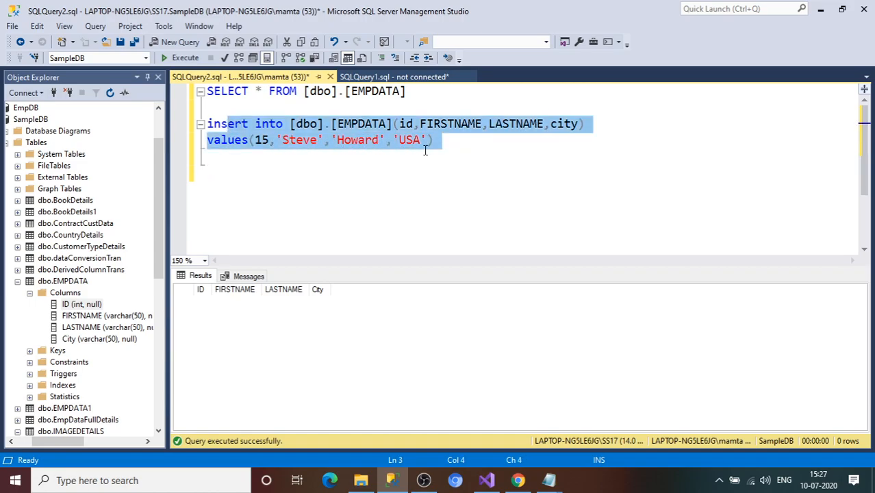
{"action": "left_click", "coordinate": [422, 141]}
{"action": "left_click_drag", "start_coordinate": [445, 148], "coordinate": [204, 124]}
{"action": "left_click", "coordinate": [187, 61]}
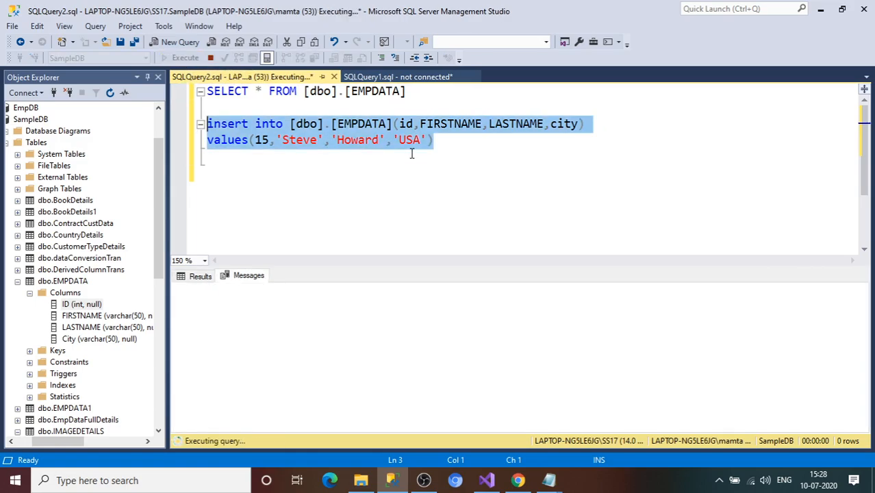
{"action": "left_click", "coordinate": [439, 163]}
{"action": "left_click", "coordinate": [426, 99]}
{"action": "left_click_drag", "start_coordinate": [426, 99], "coordinate": [181, 95]}
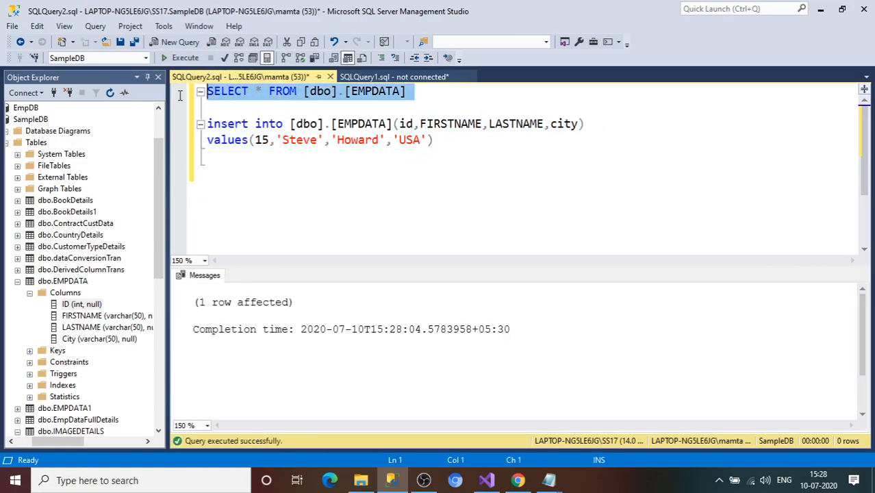
{"action": "left_click", "coordinate": [181, 59]}
{"action": "left_click", "coordinate": [437, 179]}
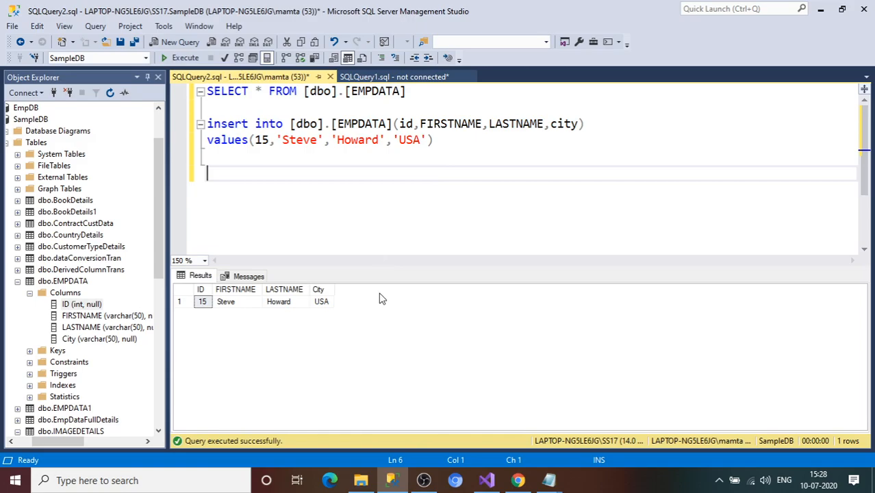
Step: Add two Flat File Sources, an Excel Source and an OLE DB Source from Other Sources
{"action": "left_click", "coordinate": [487, 482]}
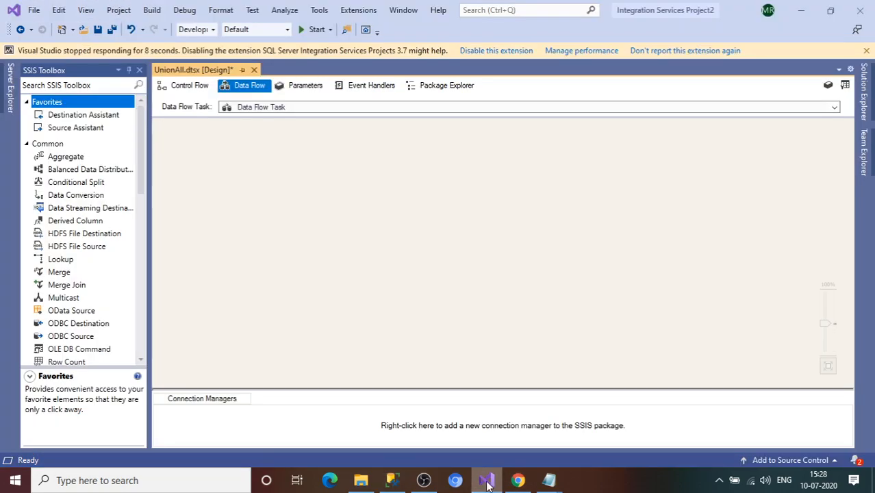
{"action": "mouse_move", "coordinate": [141, 173]}
{"action": "left_mouse_down"}
{"action": "mouse_move", "coordinate": [142, 196]}
{"action": "mouse_move", "coordinate": [143, 165]}
{"action": "left_mouse_up"}
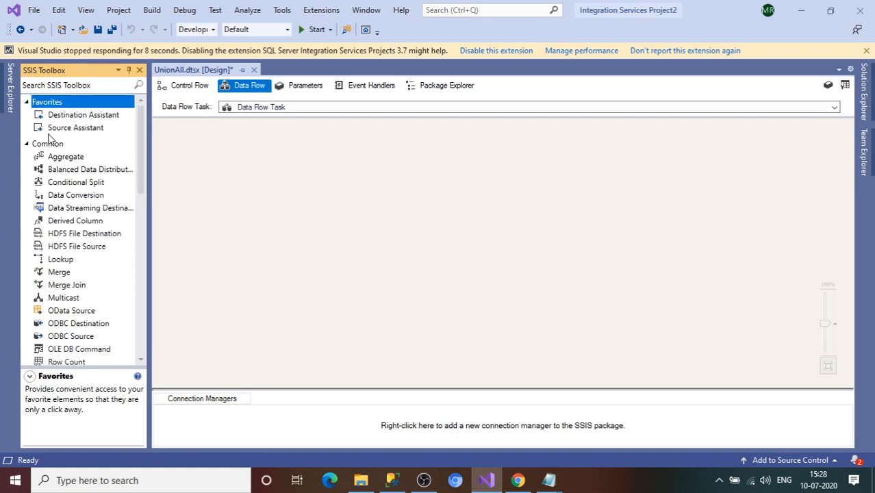
{"action": "left_click", "coordinate": [32, 146]}
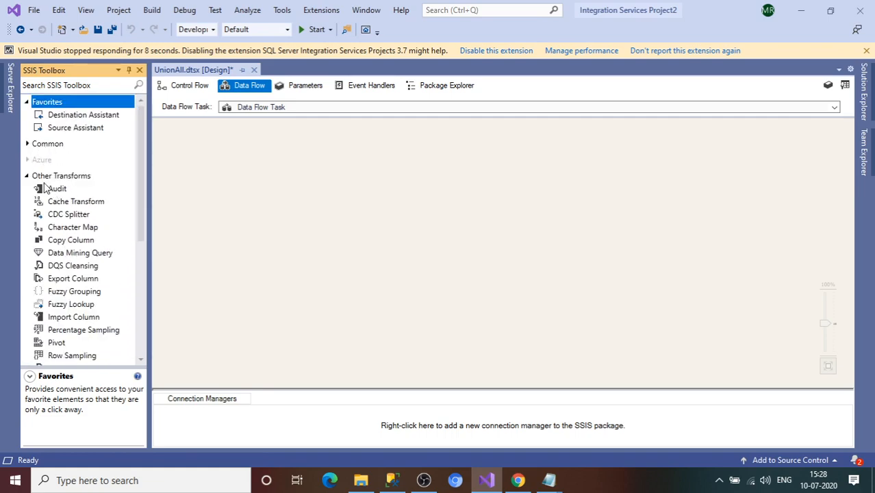
{"action": "left_click", "coordinate": [29, 177]}
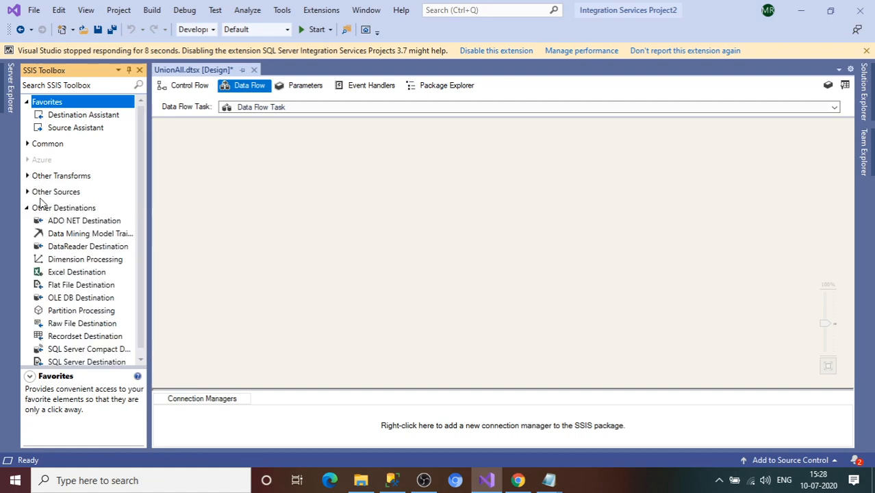
{"action": "left_click", "coordinate": [28, 193]}
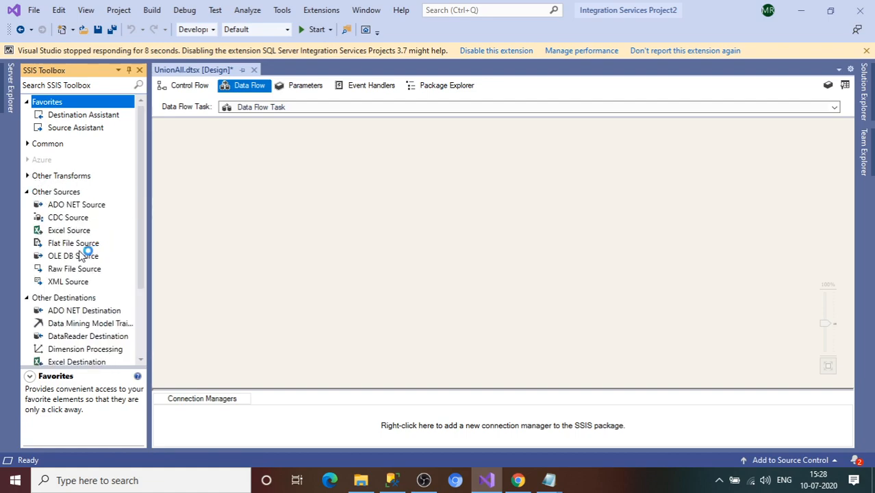
{"action": "left_click_drag", "start_coordinate": [70, 244], "coordinate": [211, 207]}
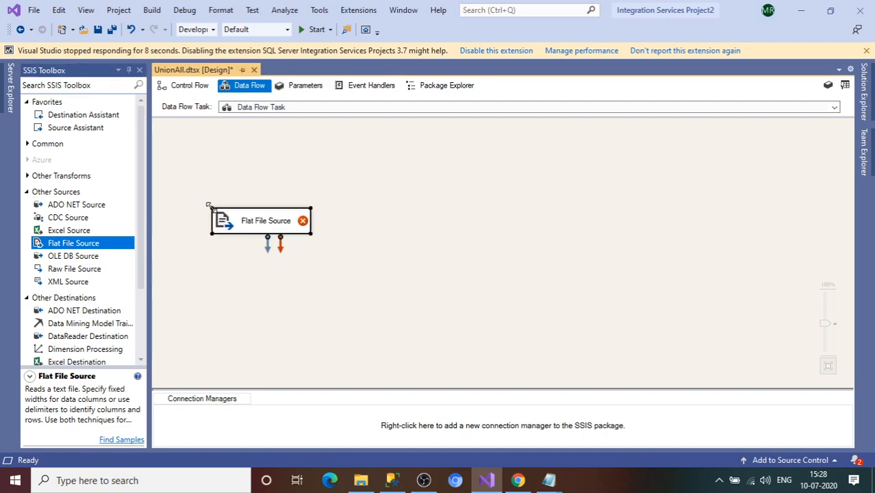
{"action": "left_click_drag", "start_coordinate": [71, 245], "coordinate": [354, 224]}
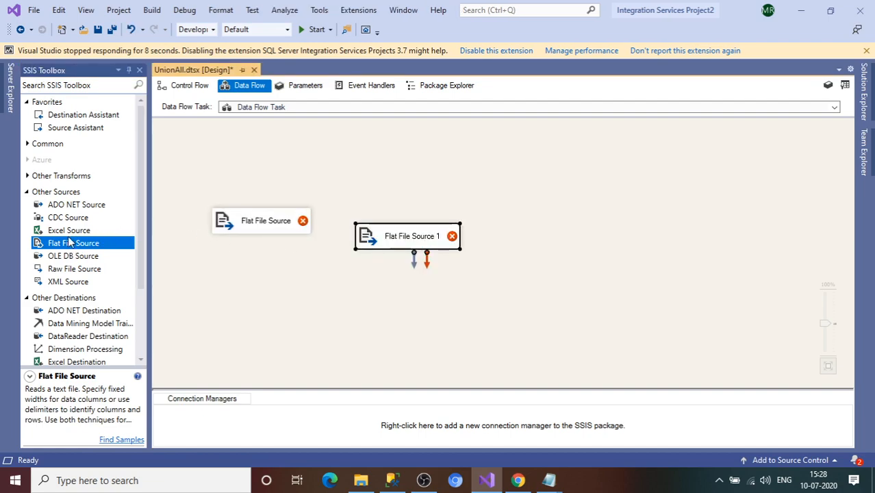
{"action": "left_click_drag", "start_coordinate": [68, 231], "coordinate": [509, 224]}
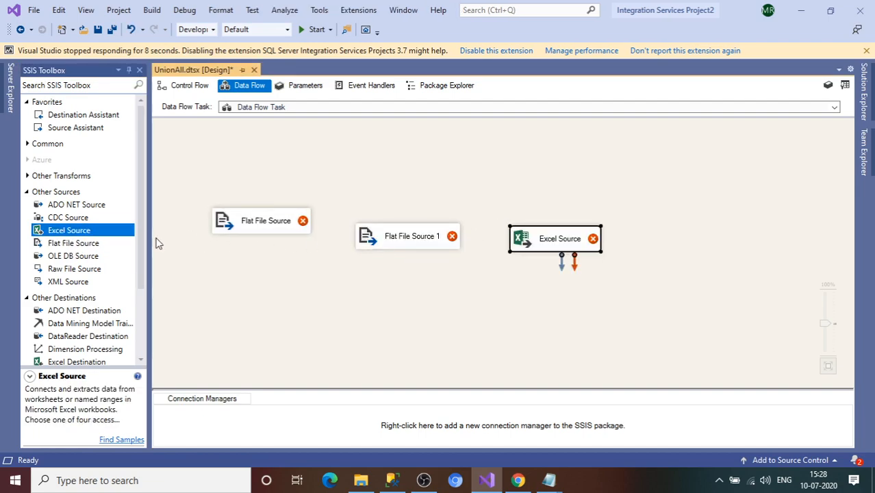
{"action": "left_click_drag", "start_coordinate": [73, 257], "coordinate": [670, 235]}
Step: Arrange the four source components in a single aligned row
{"action": "left_click", "coordinate": [259, 226]}
{"action": "left_click_drag", "start_coordinate": [259, 227], "coordinate": [241, 183]}
{"action": "left_click_drag", "start_coordinate": [391, 249], "coordinate": [357, 192]}
{"action": "left_click_drag", "start_coordinate": [535, 238], "coordinate": [489, 182]}
{"action": "left_click_drag", "start_coordinate": [694, 246], "coordinate": [612, 188]}
{"action": "left_click_drag", "start_coordinate": [522, 187], "coordinate": [516, 181]}
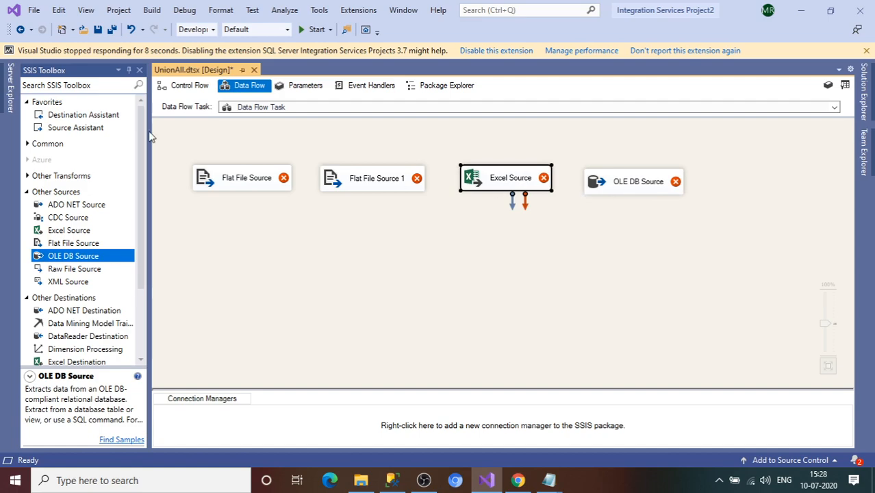
Step: Open the Flat File Source Editor for the first Flat File Source
{"action": "left_click", "coordinate": [272, 186]}
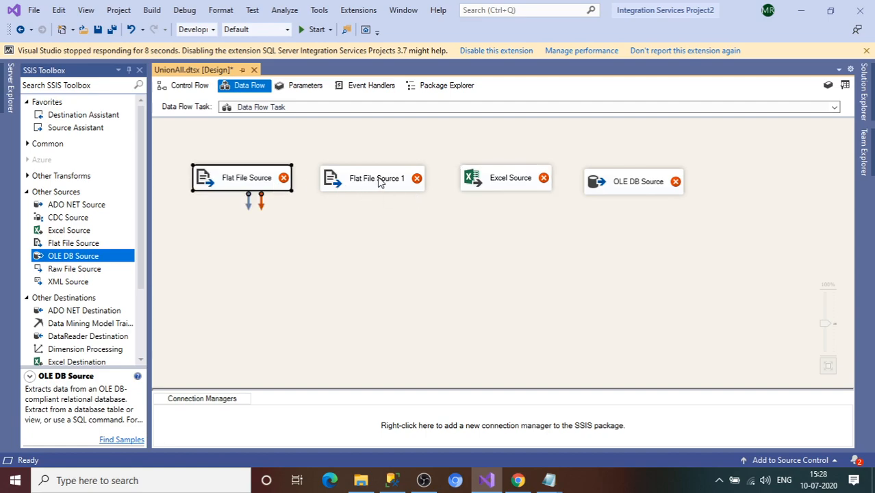
{"action": "left_click", "coordinate": [651, 192]}
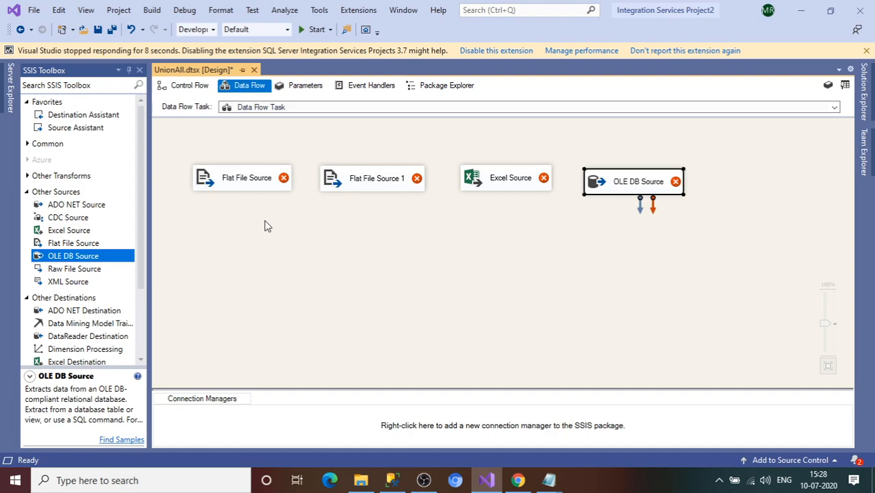
{"action": "left_click", "coordinate": [241, 181]}
{"action": "double_click", "coordinate": [241, 181]}
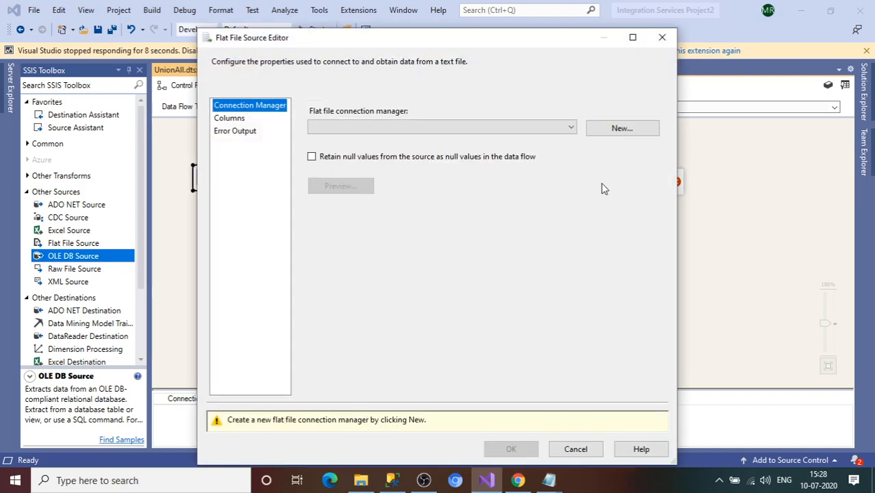
Step: Create a new flat file connection to the comma-separated employee file for Flat File Source
{"action": "left_click", "coordinate": [620, 129]}
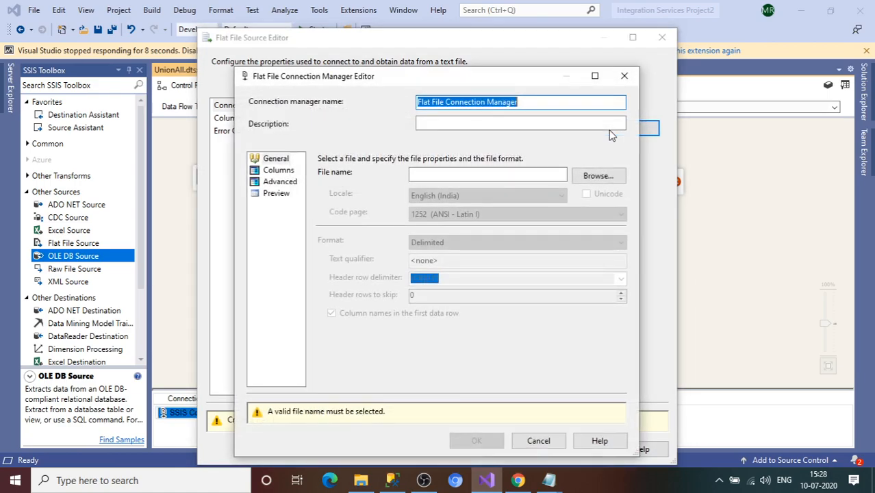
{"action": "left_click", "coordinate": [583, 177]}
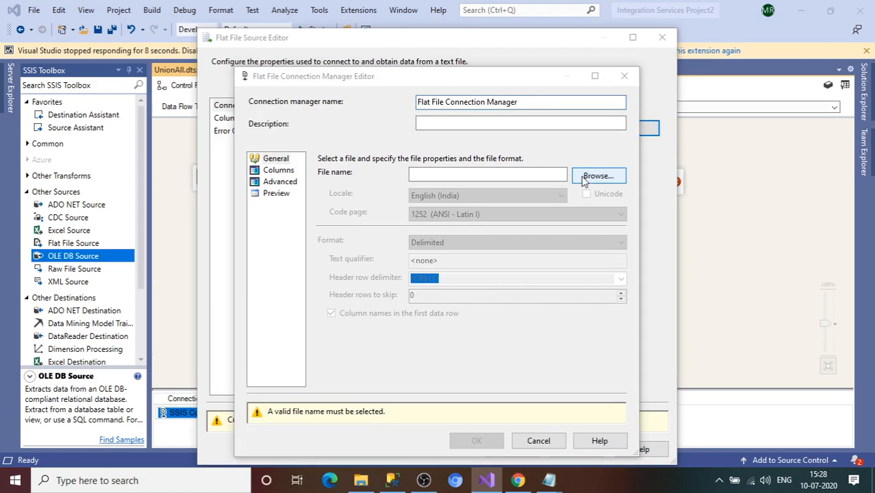
{"action": "double_click", "coordinate": [398, 224]}
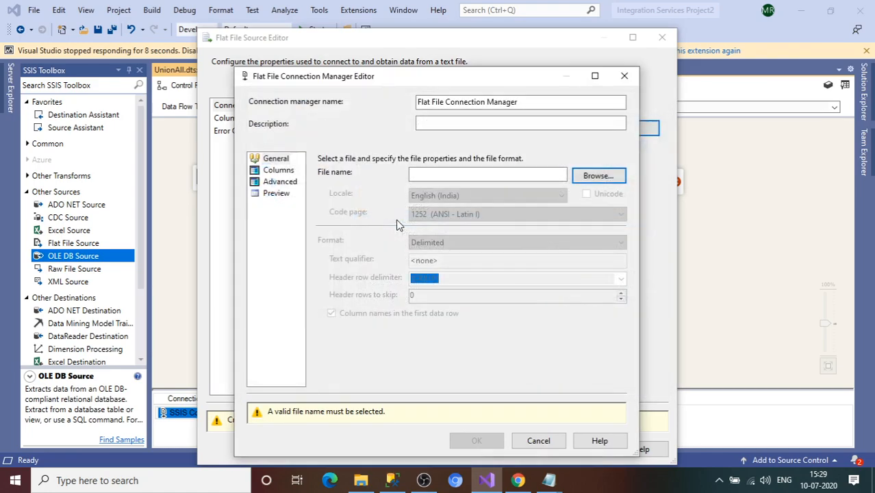
{"action": "left_click", "coordinate": [281, 173]}
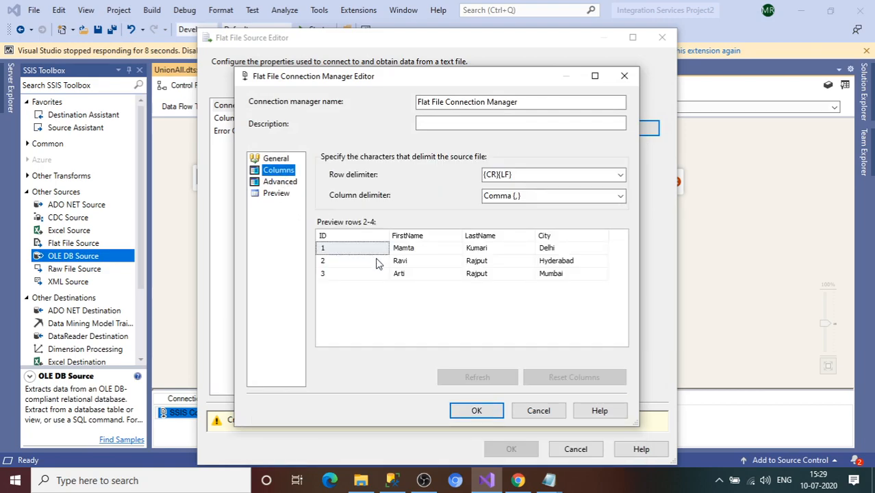
{"action": "left_click", "coordinate": [290, 186]}
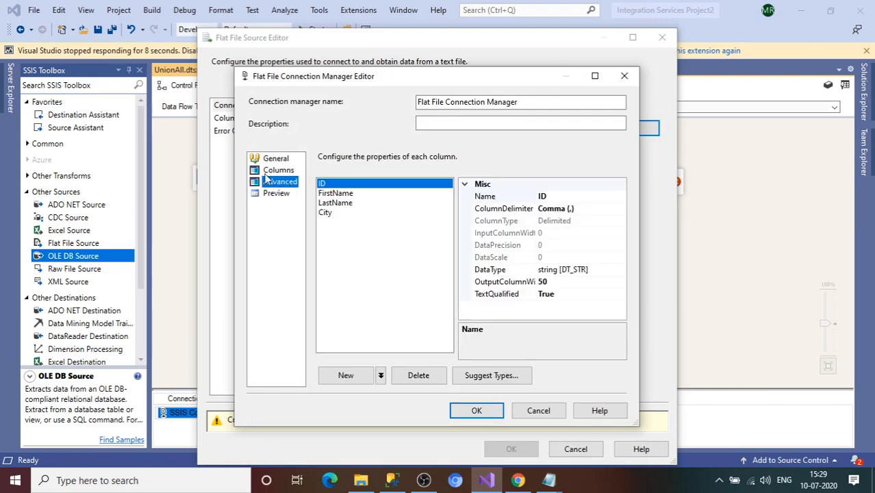
{"action": "left_click", "coordinate": [274, 171]}
{"action": "left_click", "coordinate": [296, 184]}
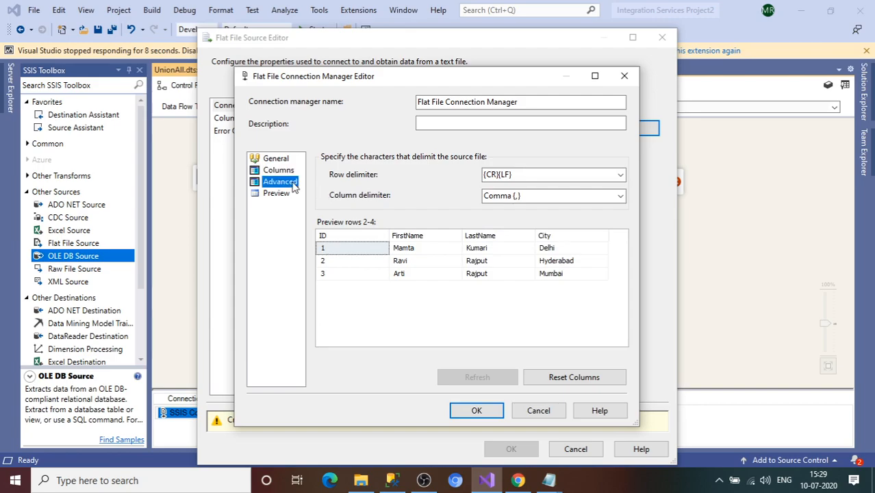
{"action": "left_click", "coordinate": [477, 410]}
{"action": "left_click", "coordinate": [514, 422]}
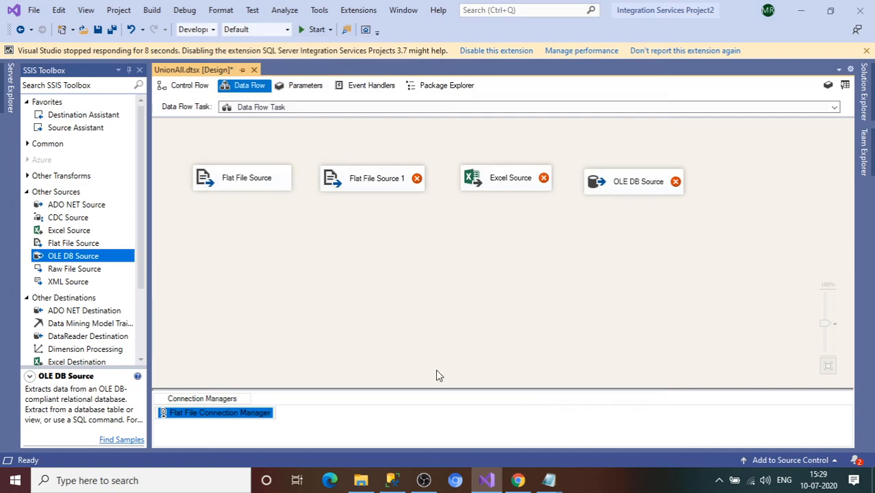
Step: Rename the new connection manager to Conn_CommaSeparated
{"action": "right_click", "coordinate": [231, 419]}
{"action": "left_click", "coordinate": [268, 439]}
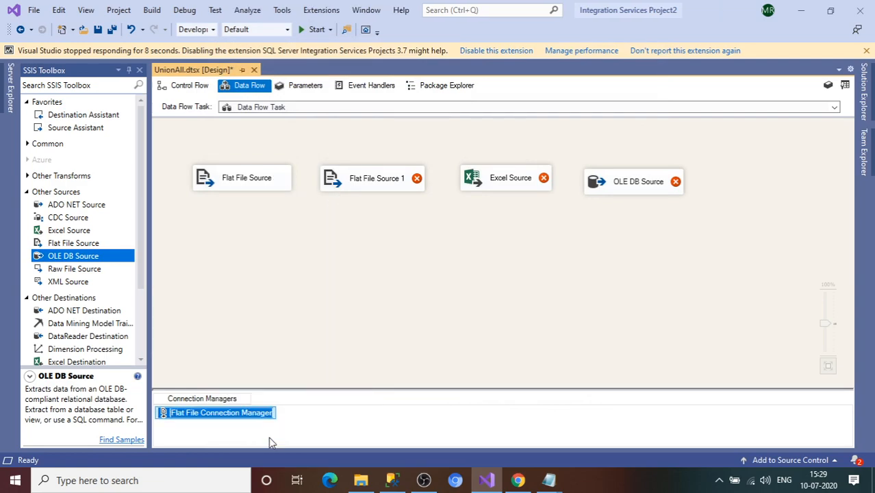
{"action": "type", "text": "Conn"}
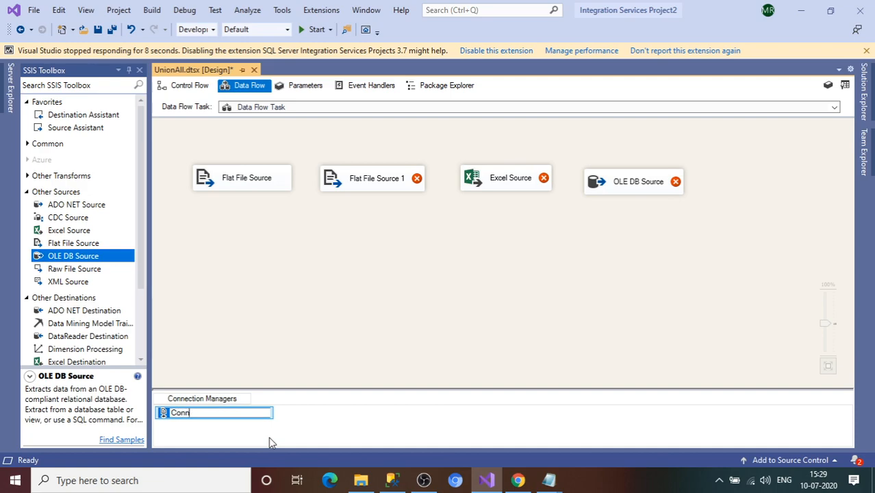
{"action": "type", "text": "_CommaSeparated"}
{"action": "key", "text": "Return"}
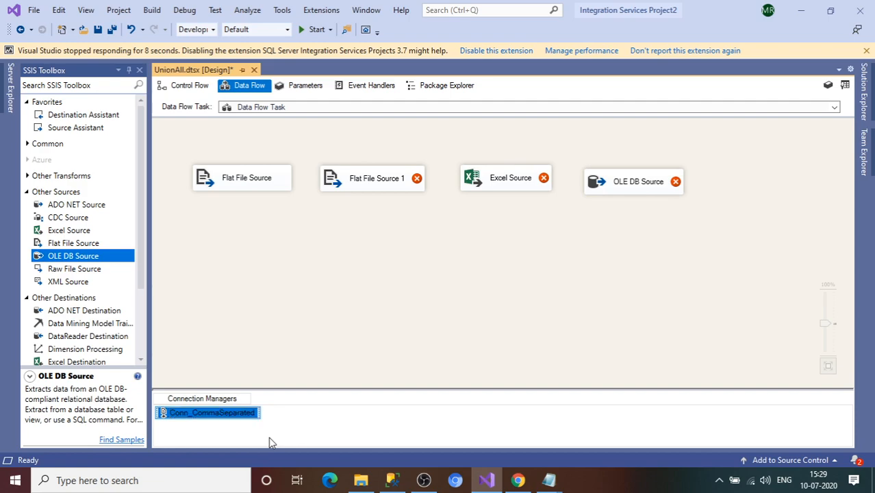
{"action": "double_click", "coordinate": [363, 190]}
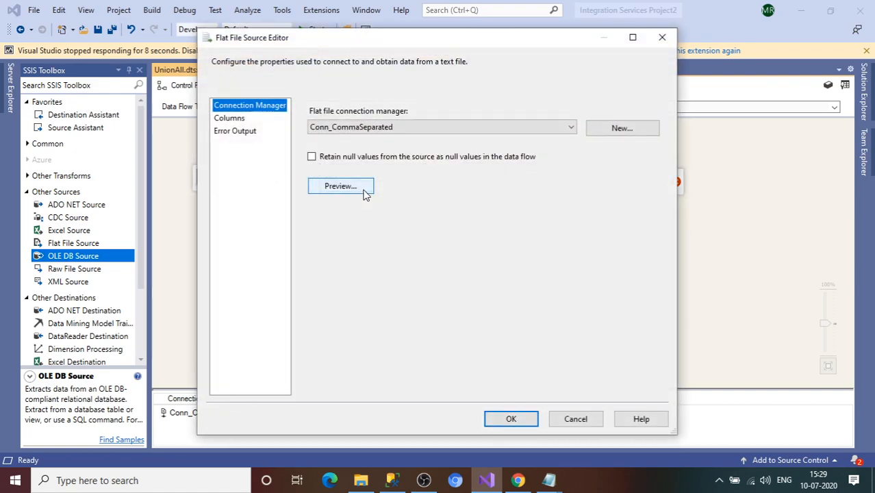
Step: Create a new connection to EmpData_TabDelimited for Flat File Source 1 and retain null values
{"action": "left_click", "coordinate": [648, 131]}
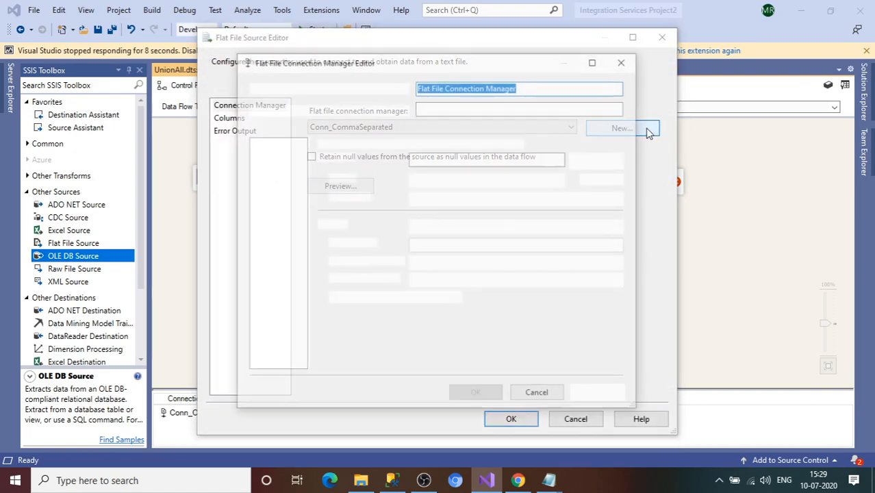
{"action": "left_click", "coordinate": [593, 161]}
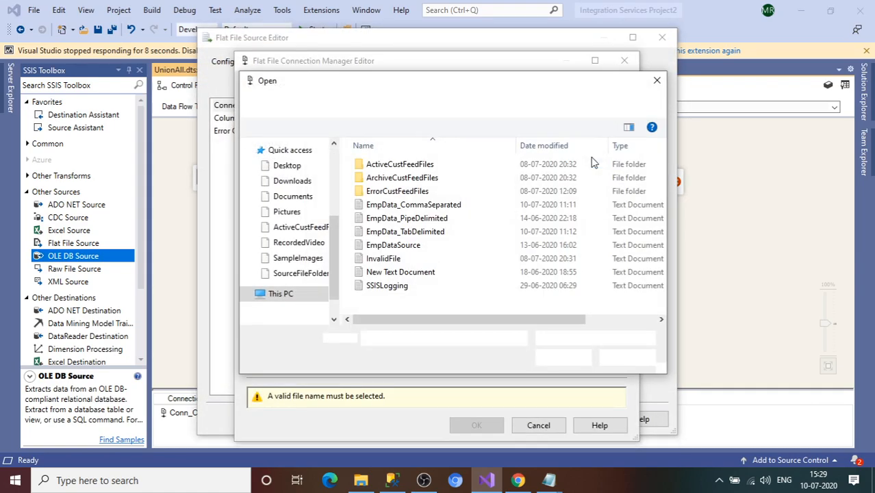
{"action": "double_click", "coordinate": [396, 232]}
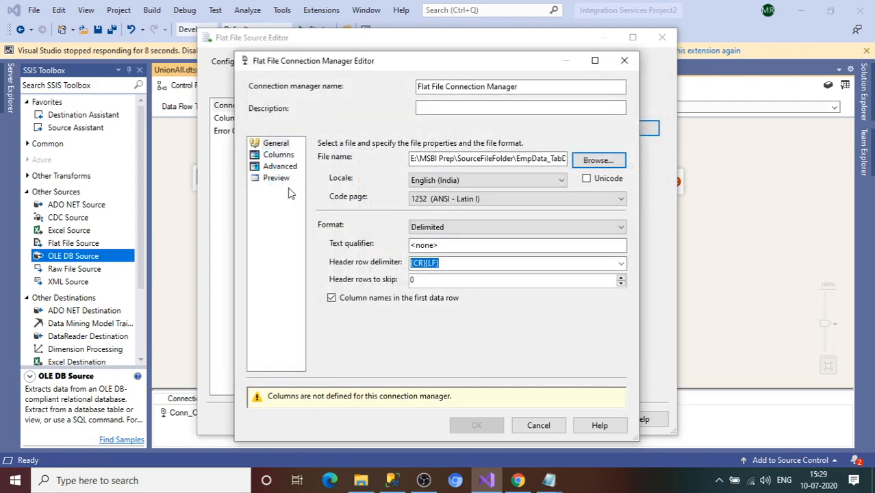
{"action": "left_click", "coordinate": [277, 156]}
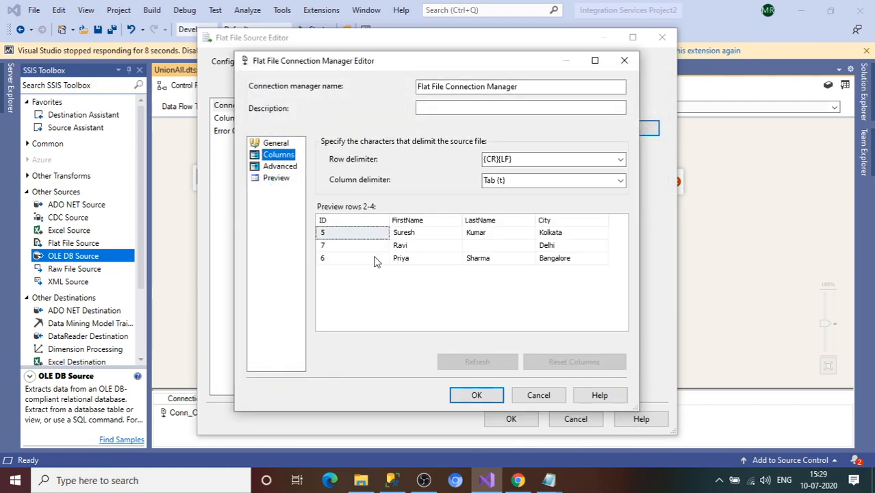
{"action": "left_click", "coordinate": [282, 168]}
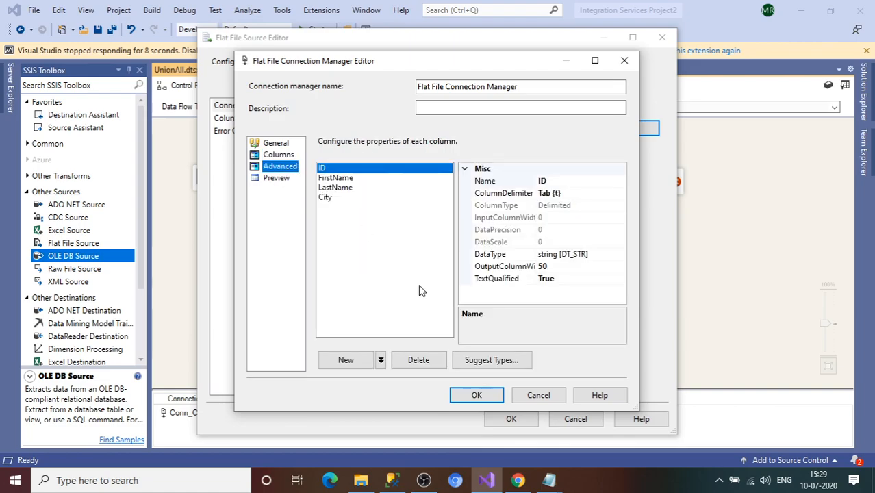
{"action": "left_click", "coordinate": [278, 156]}
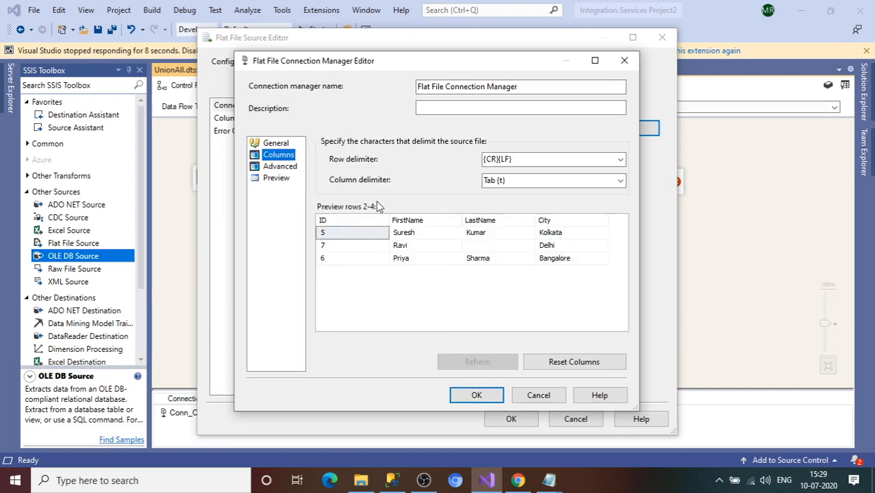
{"action": "left_click", "coordinate": [489, 246]}
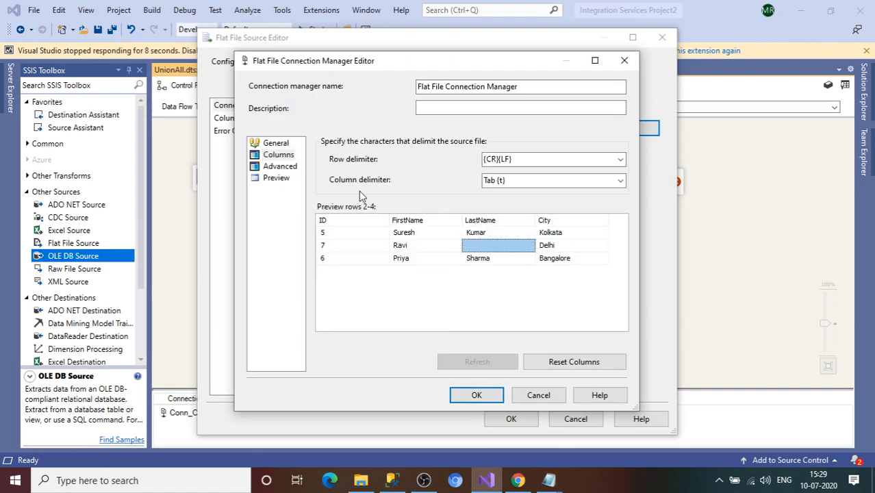
{"action": "left_click", "coordinate": [277, 143]}
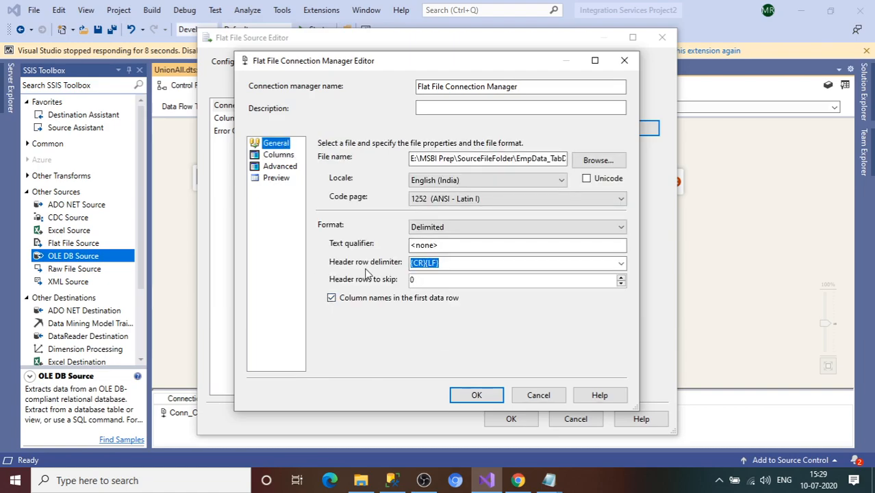
{"action": "left_click", "coordinate": [475, 396]}
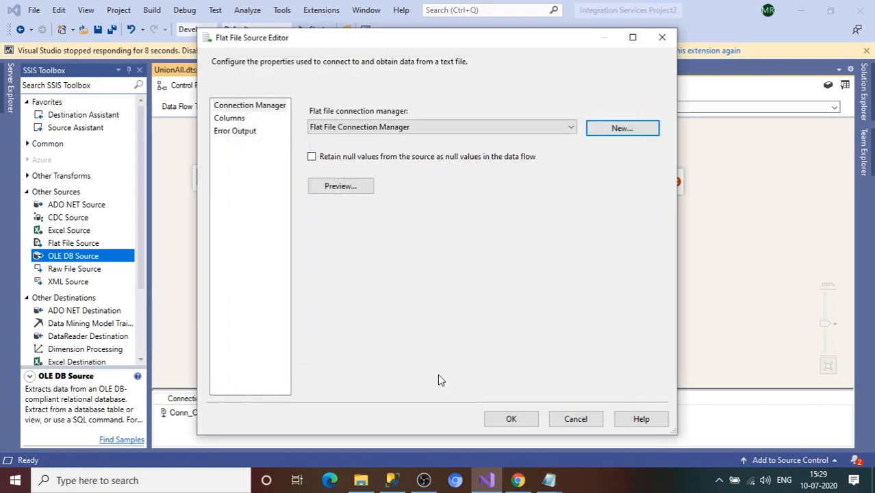
{"action": "left_click", "coordinate": [314, 158]}
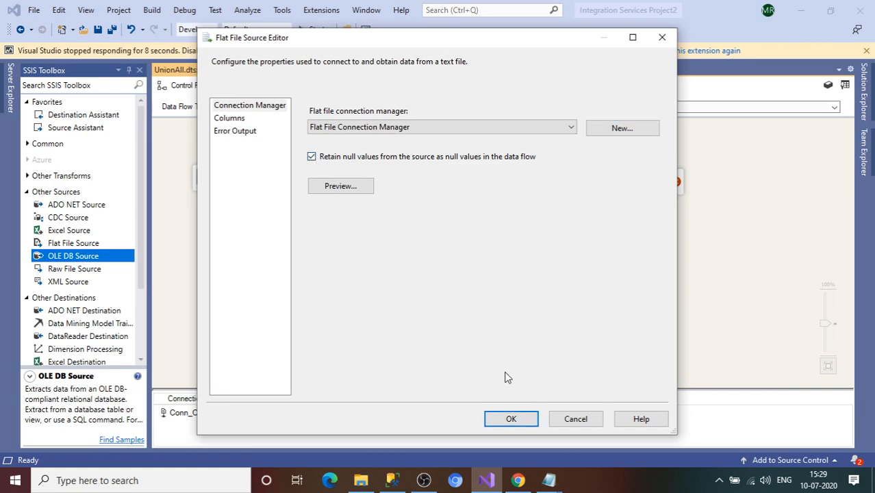
{"action": "left_click", "coordinate": [522, 426]}
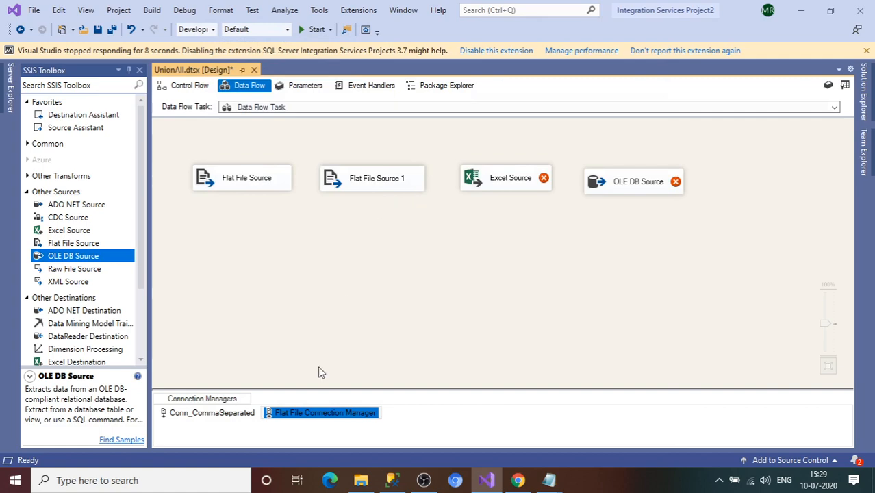
Step: Rename Flat File Connection Manager to Conn_TabDelimited
{"action": "right_click", "coordinate": [313, 415]}
{"action": "left_click", "coordinate": [358, 440]}
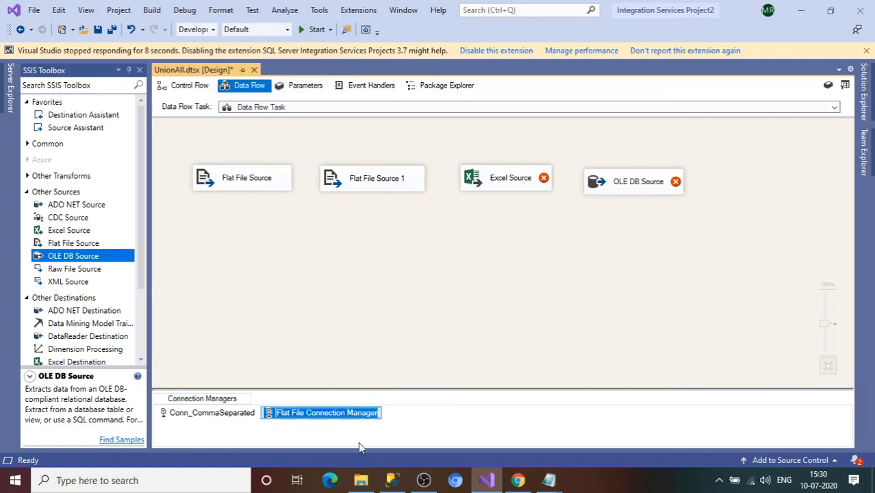
{"action": "type", "text": "Conn_TabDelimited"}
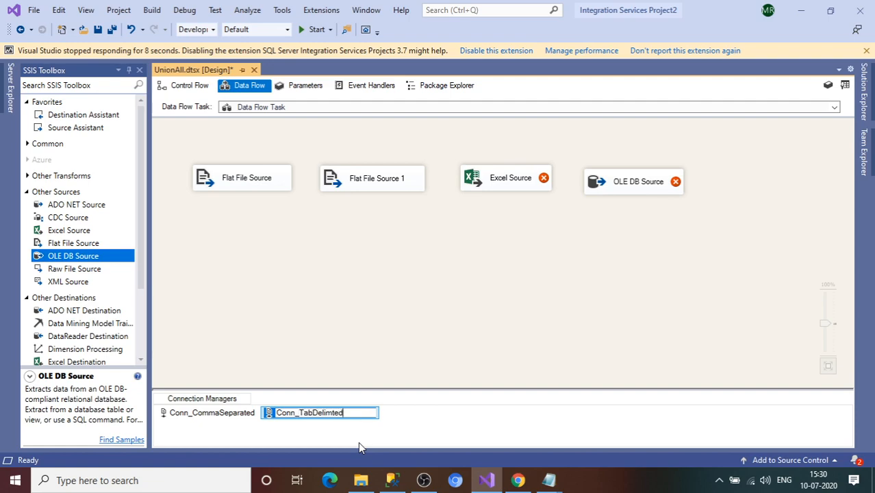
{"action": "key", "text": "Return"}
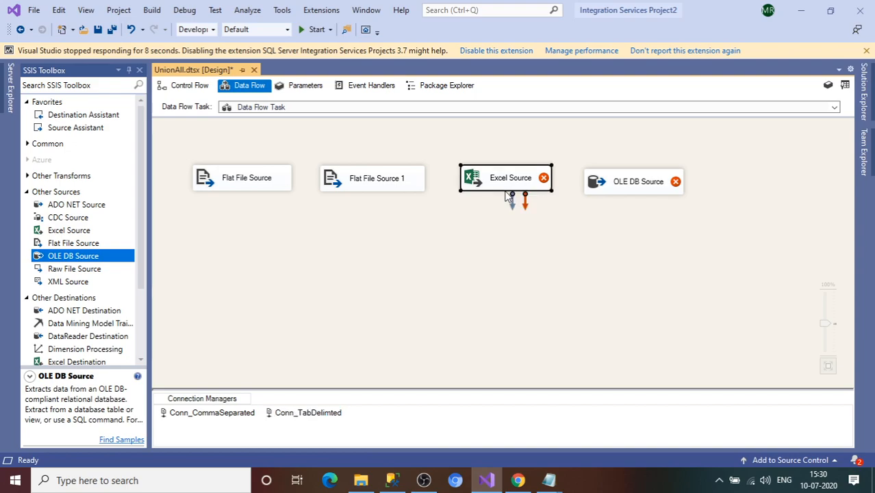
Step: Create a new Excel connection manager for the EmpDataSource.xlsx workbook
{"action": "double_click", "coordinate": [504, 191]}
{"action": "left_click", "coordinate": [613, 171]}
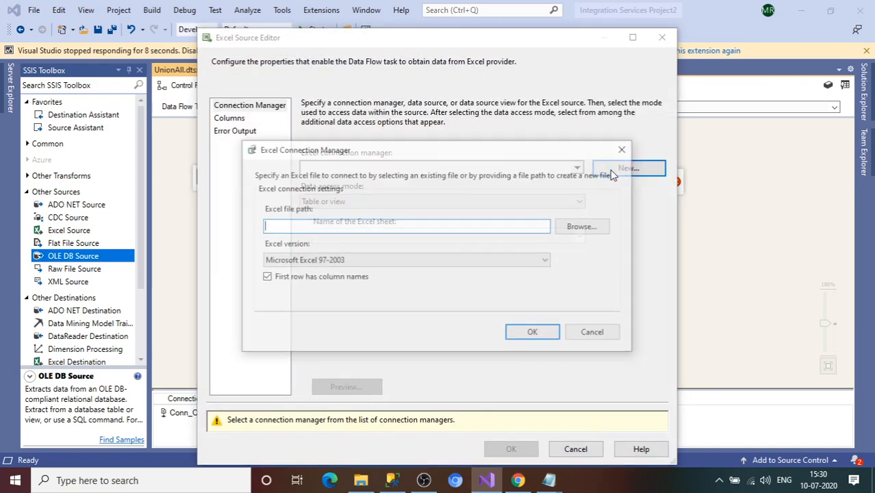
{"action": "left_click", "coordinate": [579, 226]}
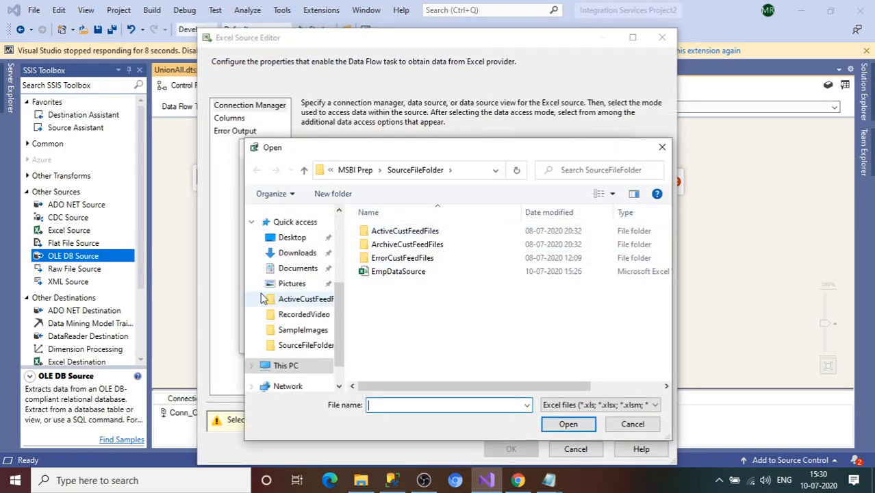
{"action": "double_click", "coordinate": [408, 274]}
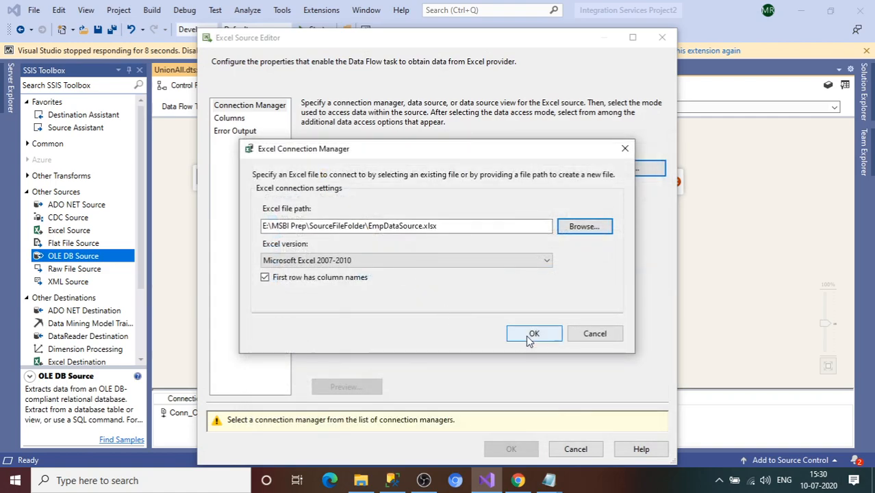
{"action": "left_click", "coordinate": [534, 335]}
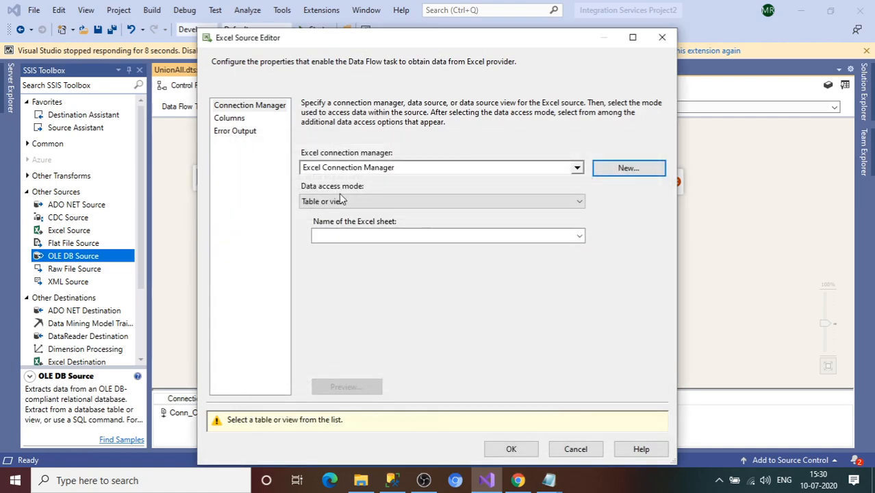
Step: Select Sheet1$ as the Excel Source sheet, preview its rows, and check the columns
{"action": "left_click", "coordinate": [420, 235]}
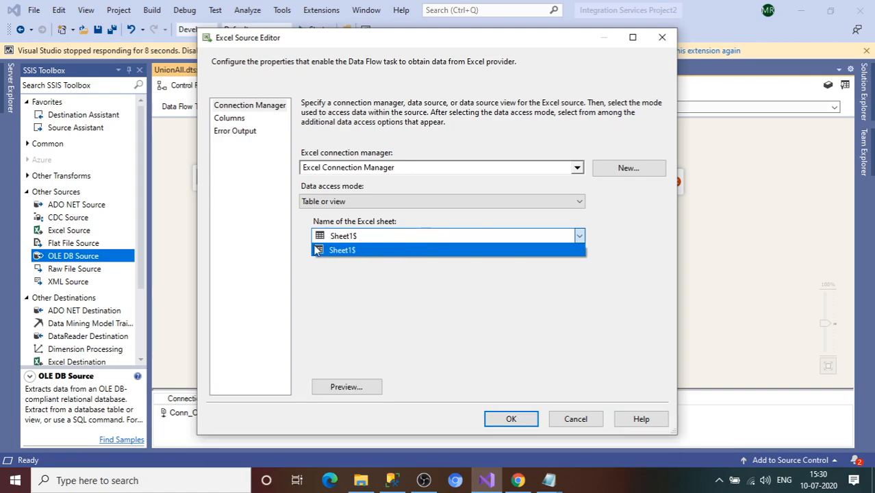
{"action": "left_click", "coordinate": [347, 251]}
{"action": "left_click", "coordinate": [341, 390]}
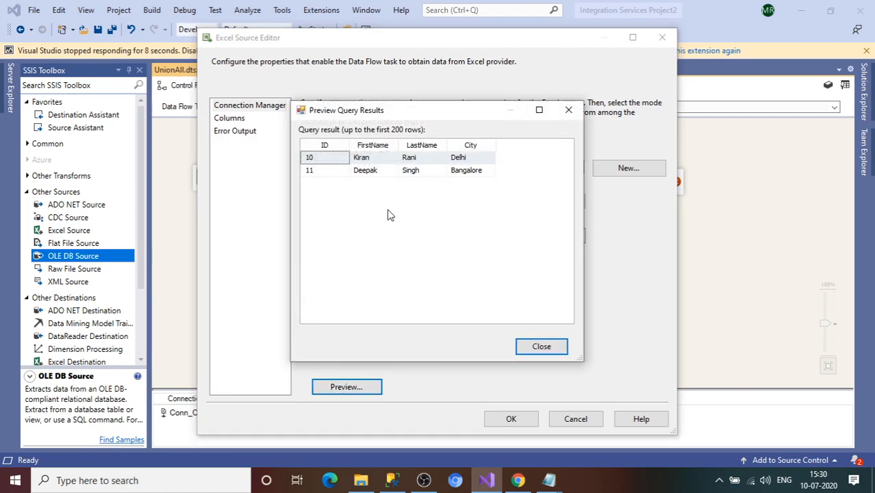
{"action": "left_click", "coordinate": [540, 346]}
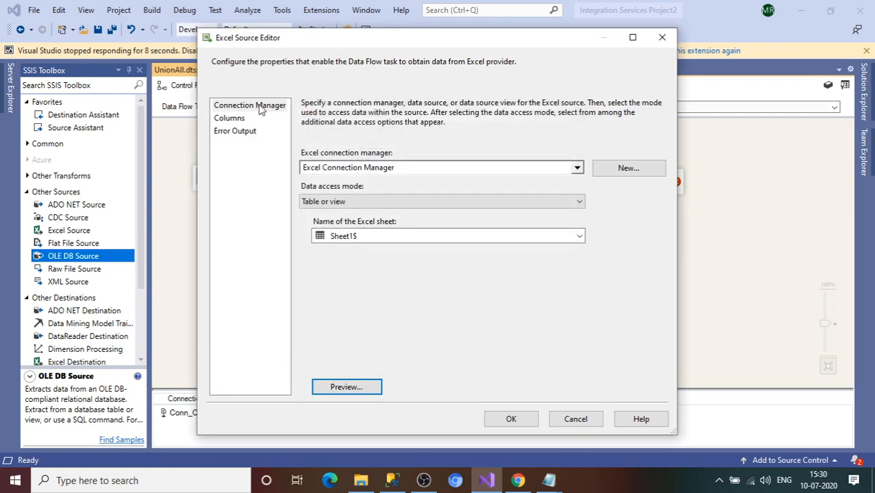
{"action": "left_click", "coordinate": [236, 119]}
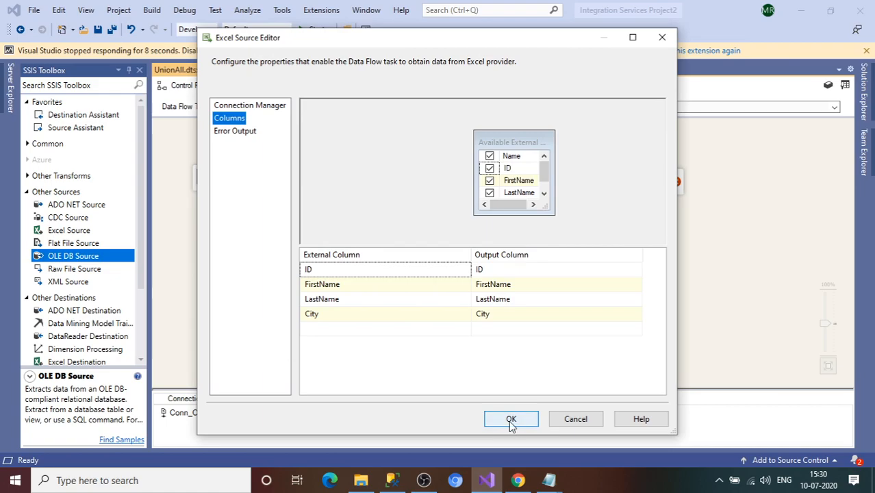
{"action": "left_click", "coordinate": [511, 422]}
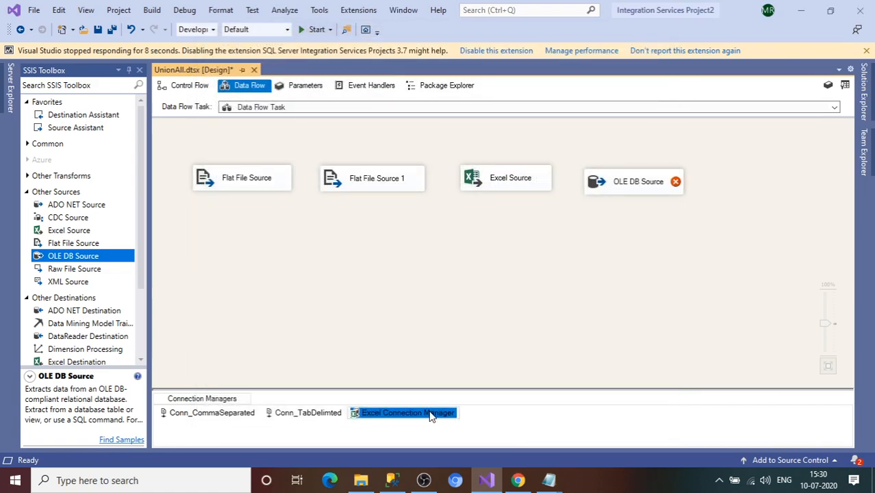
{"action": "left_click", "coordinate": [358, 429]}
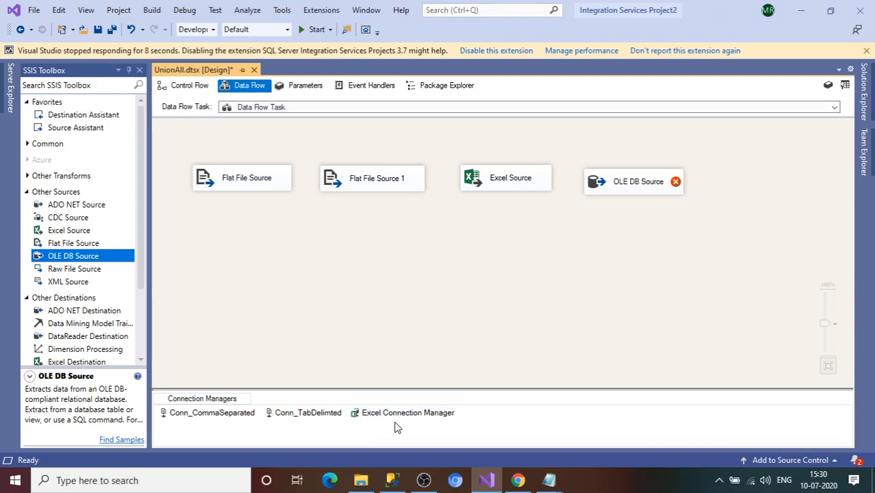
Step: Point the OLE DB Source at [dbo].[EMPDATA] through the SampleDB connection, previewing rows and columns
{"action": "double_click", "coordinate": [652, 180]}
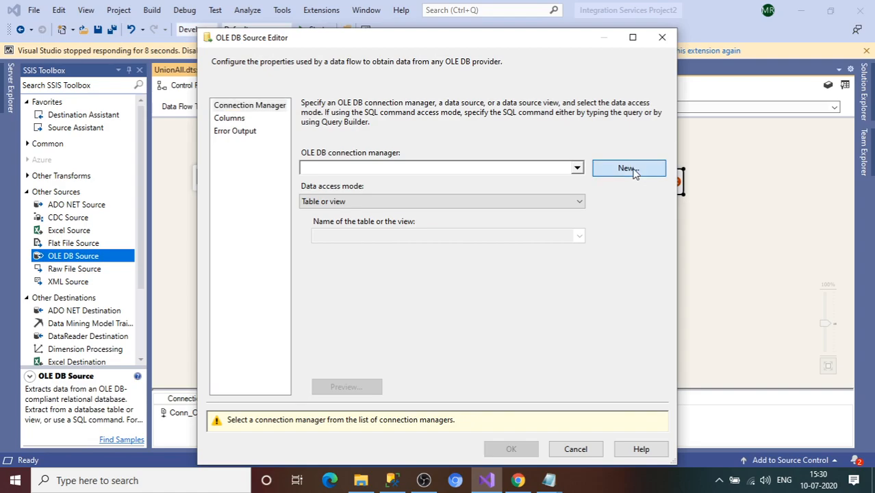
{"action": "left_click", "coordinate": [628, 168]}
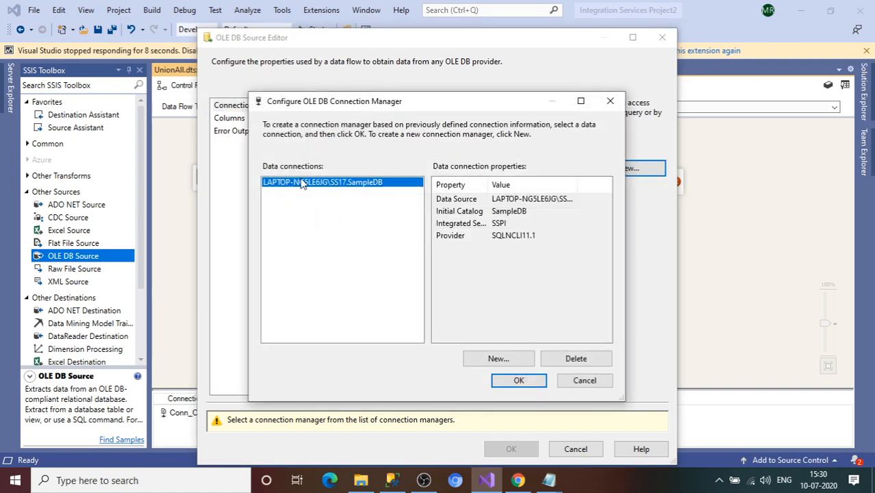
{"action": "left_click", "coordinate": [519, 380]}
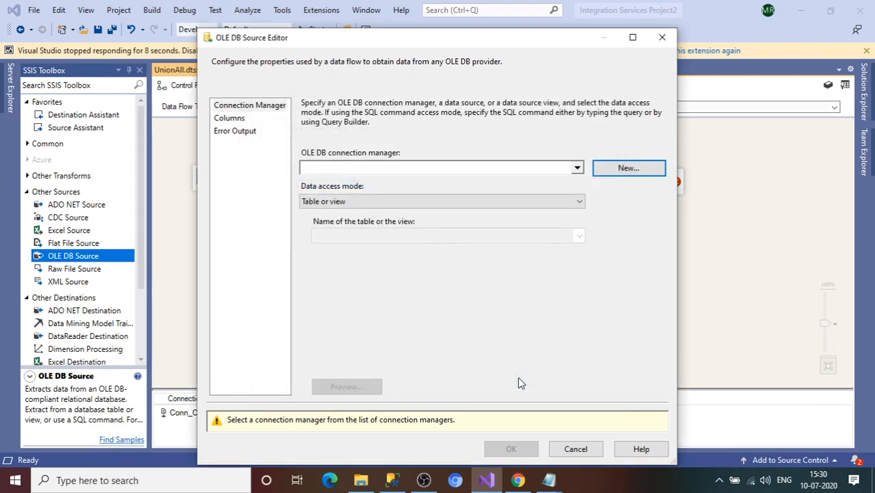
{"action": "left_click", "coordinate": [579, 236]}
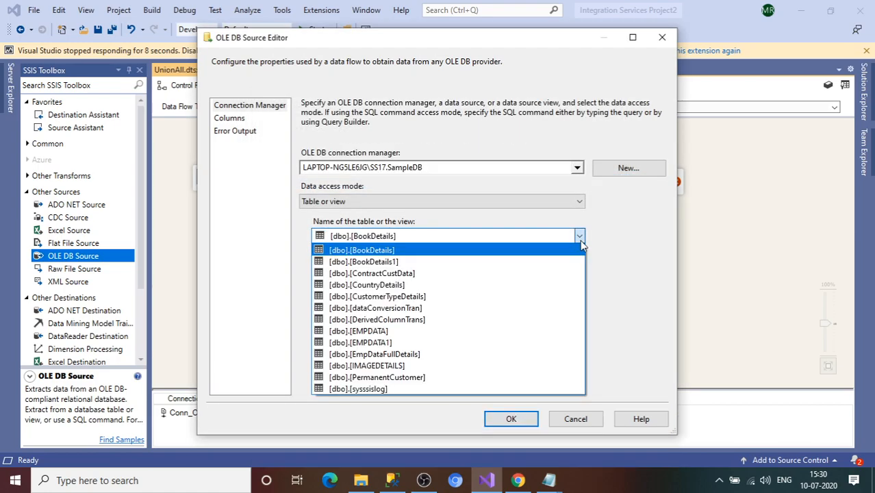
{"action": "left_click", "coordinate": [376, 331]}
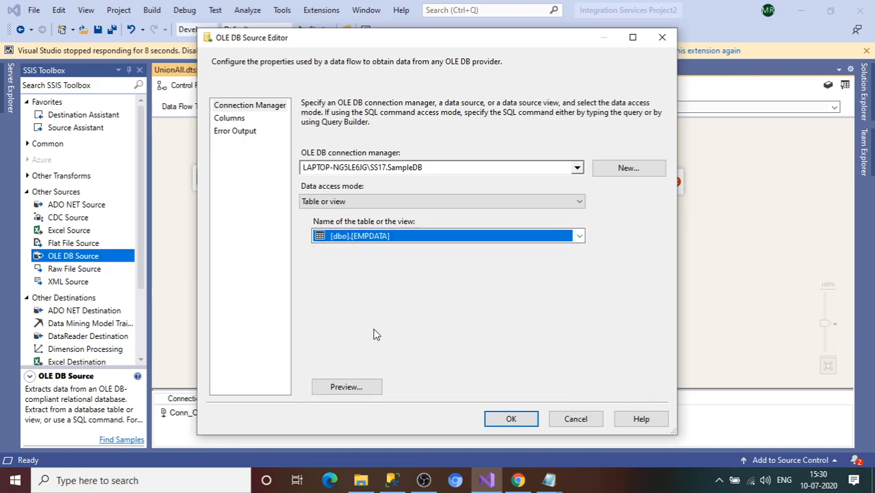
{"action": "left_click", "coordinate": [346, 392]}
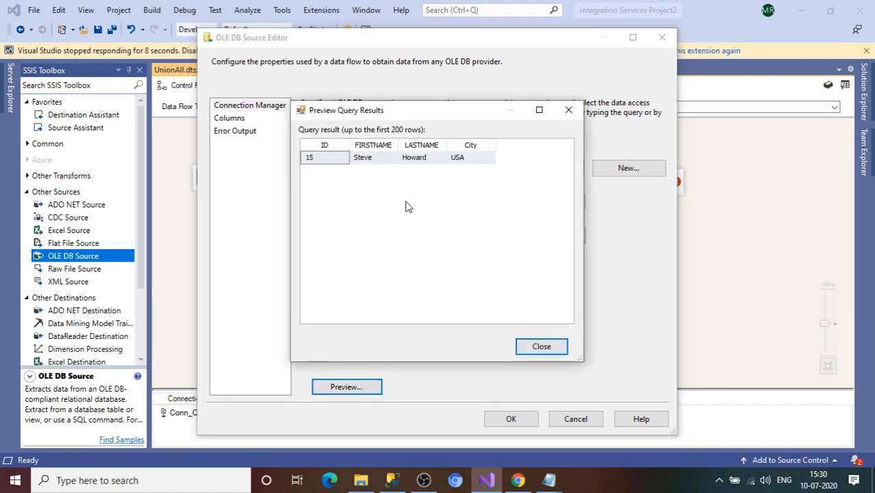
{"action": "left_click", "coordinate": [529, 346]}
{"action": "left_click", "coordinate": [245, 119]}
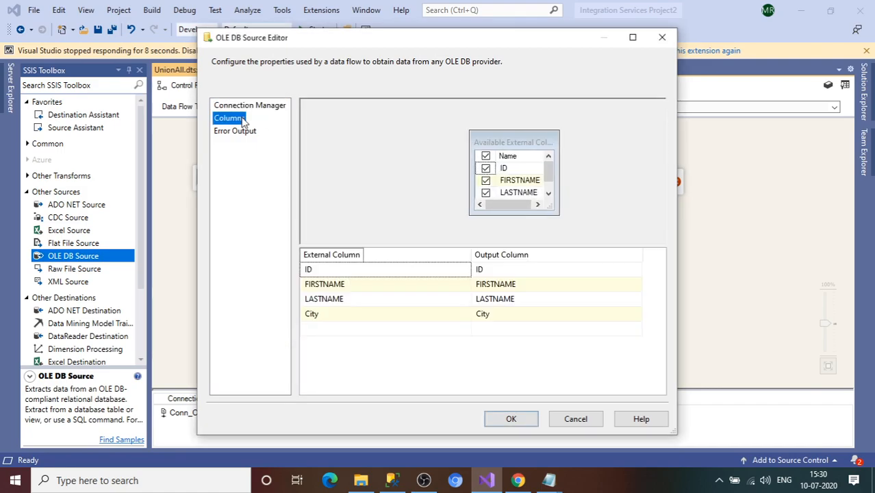
{"action": "left_click", "coordinate": [512, 422]}
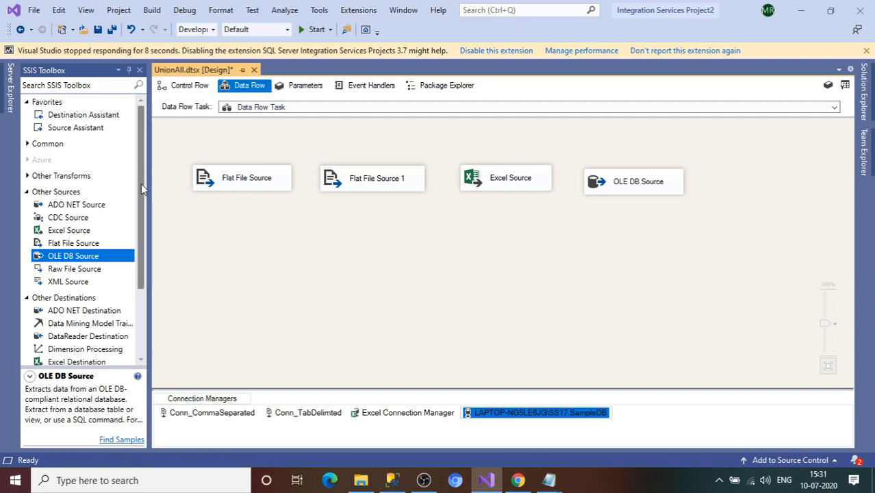
Step: Add a Union All component from the Common toolbox group below the sources
{"action": "left_click_drag", "start_coordinate": [141, 183], "coordinate": [141, 195]}
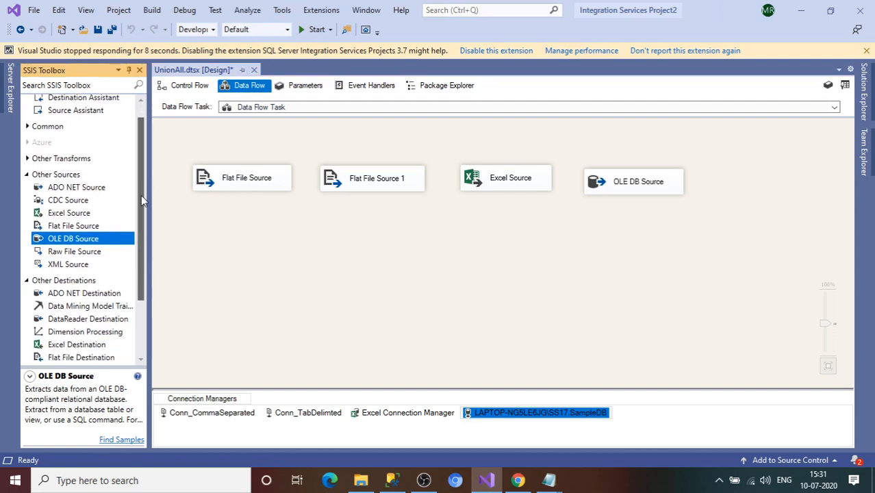
{"action": "left_click", "coordinate": [27, 175]}
{"action": "left_click", "coordinate": [25, 171]}
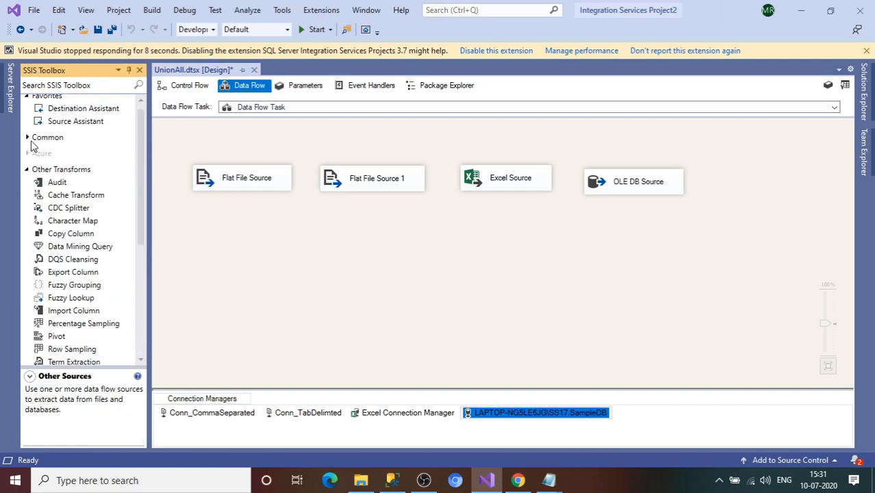
{"action": "left_click", "coordinate": [28, 138]}
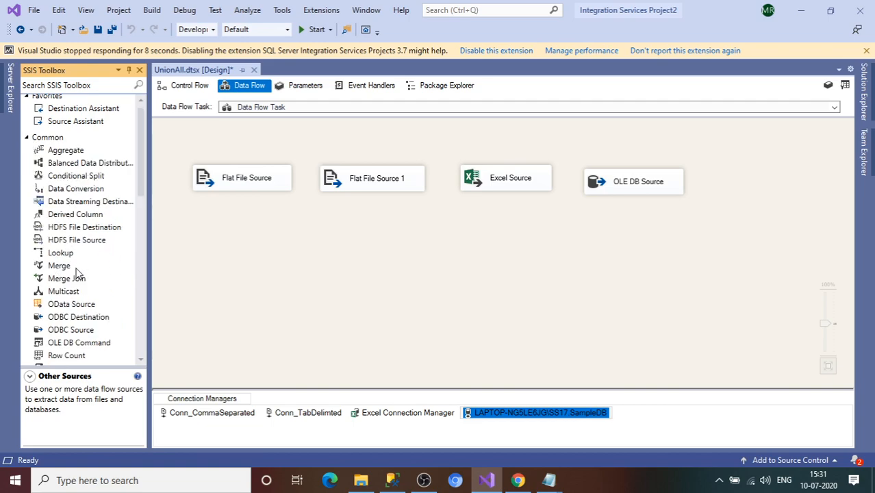
{"action": "left_click_drag", "start_coordinate": [141, 180], "coordinate": [141, 204]}
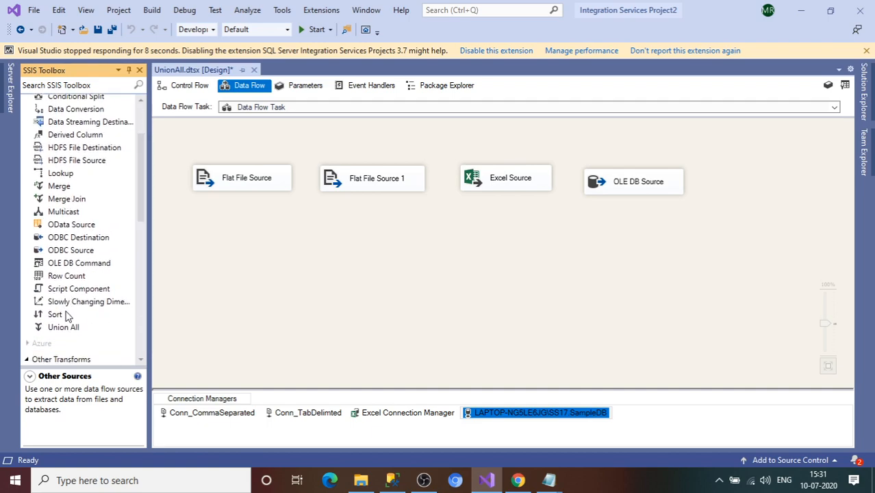
{"action": "left_click_drag", "start_coordinate": [66, 332], "coordinate": [374, 287]}
Step: Connect Flat File Source, Flat File Source 1, Excel Source and OLE DB Source outputs to Union All
{"action": "left_click", "coordinate": [250, 195]}
{"action": "left_click_drag", "start_coordinate": [250, 200], "coordinate": [397, 301]}
{"action": "left_click", "coordinate": [387, 191]}
{"action": "left_click_drag", "start_coordinate": [381, 204], "coordinate": [407, 300]}
{"action": "left_click", "coordinate": [509, 180]}
{"action": "left_click_drag", "start_coordinate": [513, 212], "coordinate": [422, 292]}
{"action": "left_click", "coordinate": [617, 182]}
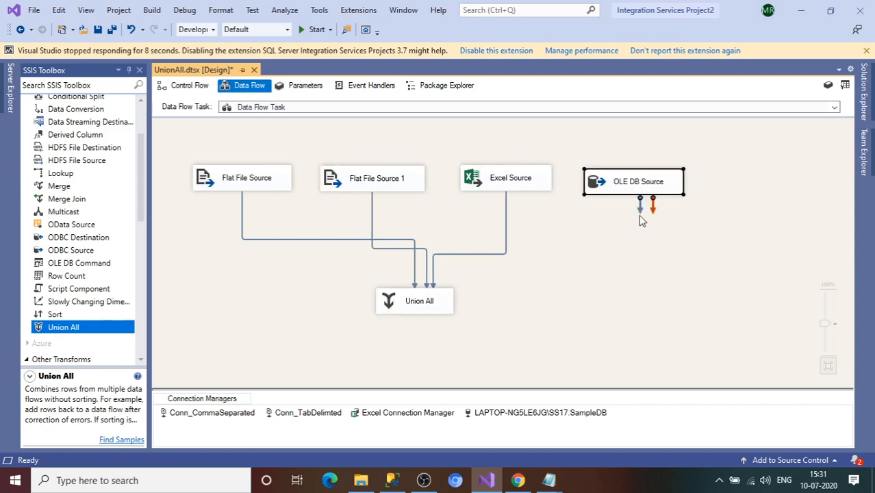
{"action": "left_click_drag", "start_coordinate": [640, 209], "coordinate": [429, 312]}
{"action": "left_click", "coordinate": [427, 310]}
Step: Open the Union All editor, reposition it, and open the ID column choices for Input 3
{"action": "double_click", "coordinate": [427, 310]}
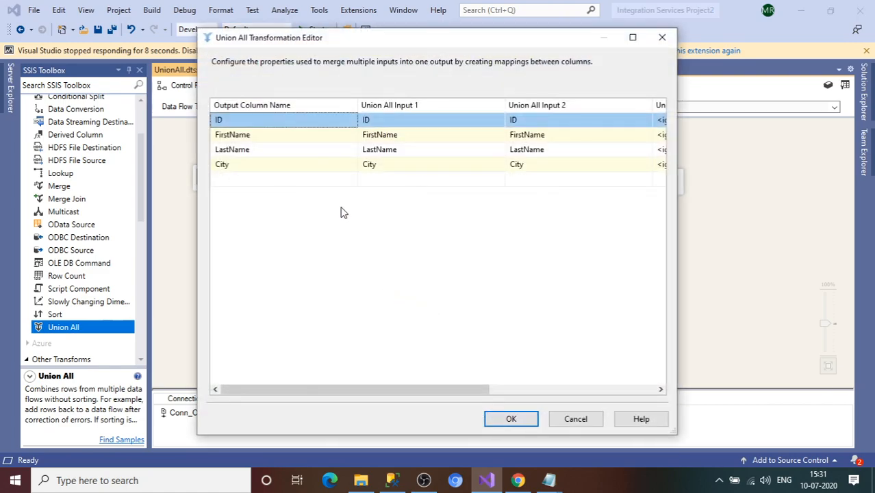
{"action": "left_click_drag", "start_coordinate": [470, 389], "coordinate": [348, 379]}
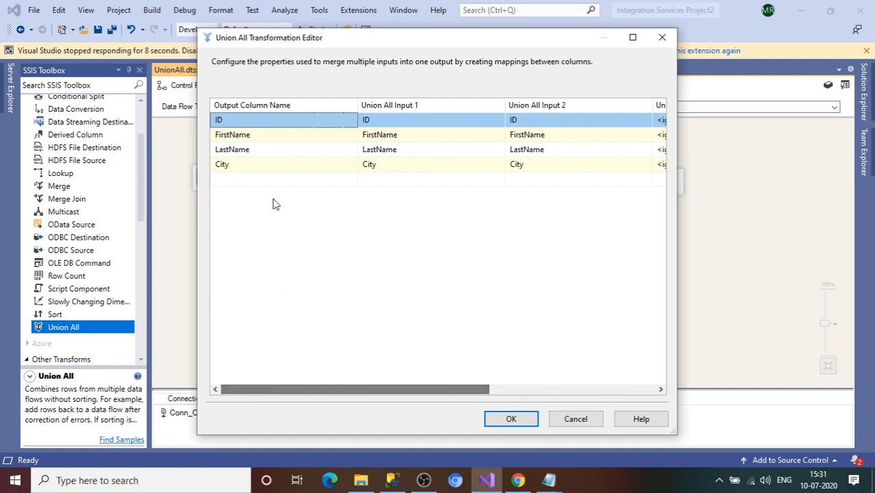
{"action": "mouse_move", "coordinate": [281, 156]}
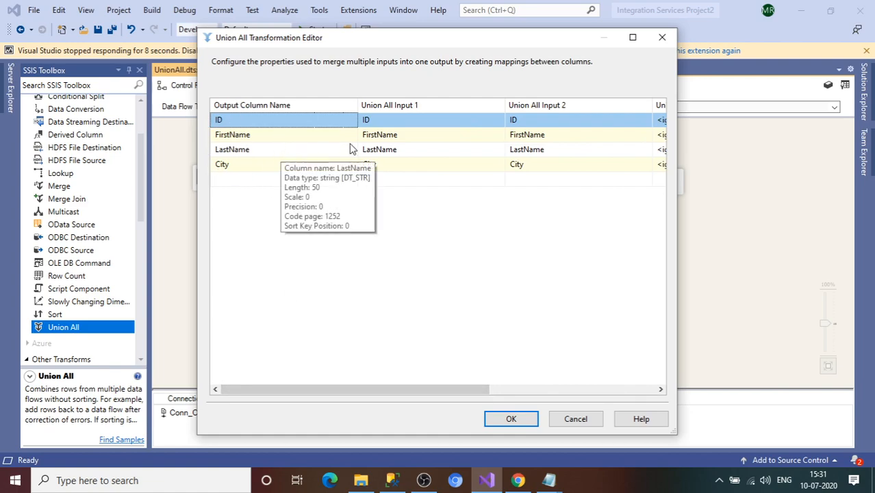
{"action": "left_click_drag", "start_coordinate": [417, 42], "coordinate": [659, 93]}
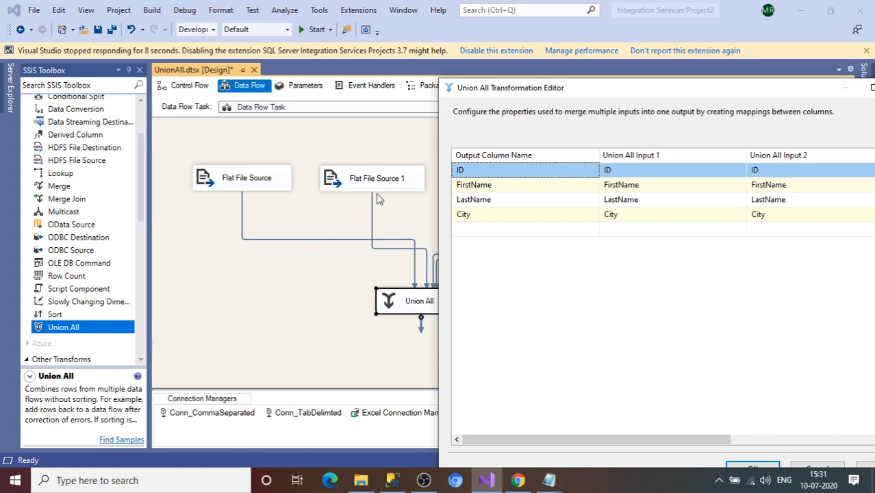
{"action": "left_click_drag", "start_coordinate": [558, 95], "coordinate": [189, 97]}
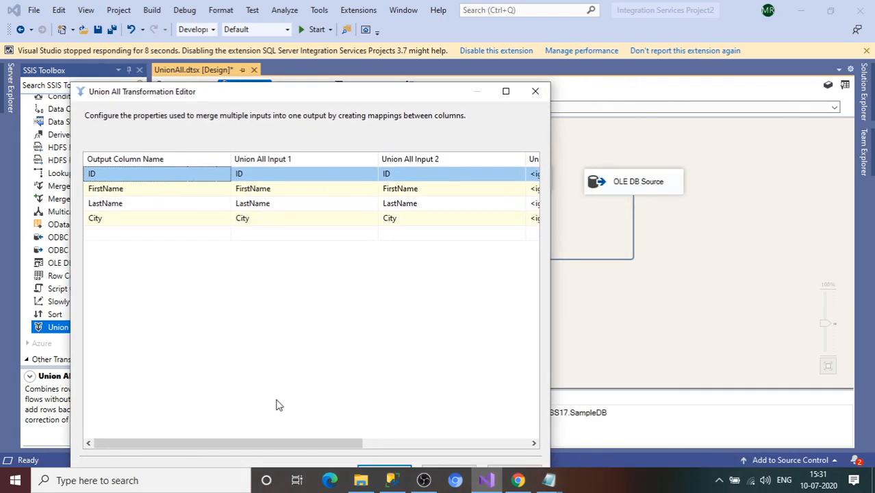
{"action": "left_click_drag", "start_coordinate": [267, 442], "coordinate": [440, 440]}
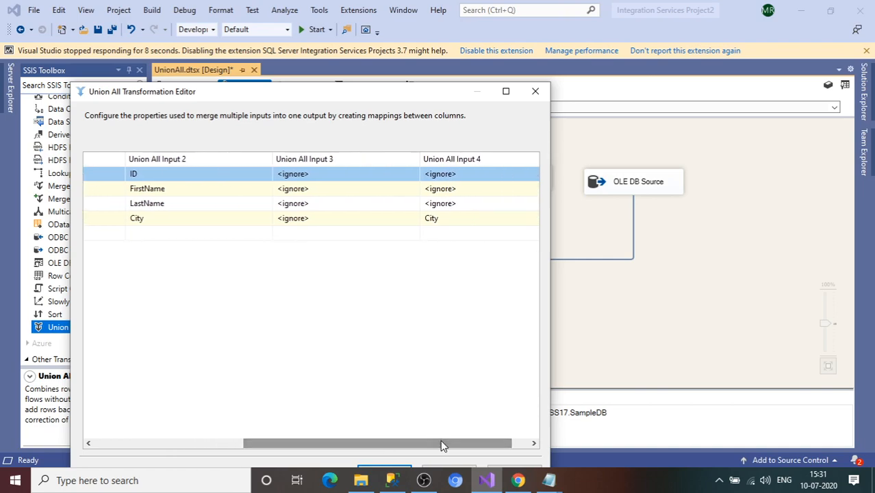
{"action": "left_click", "coordinate": [342, 177]}
{"action": "left_click", "coordinate": [340, 176]}
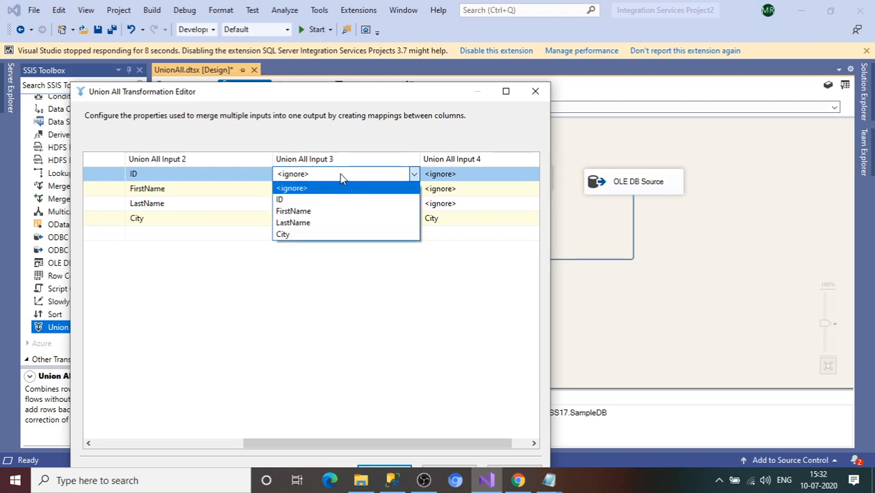
Step: Map ID, FirstName, LastName and City for Union All Input 3, dismissing metadata mismatch errors
{"action": "left_click", "coordinate": [294, 198]}
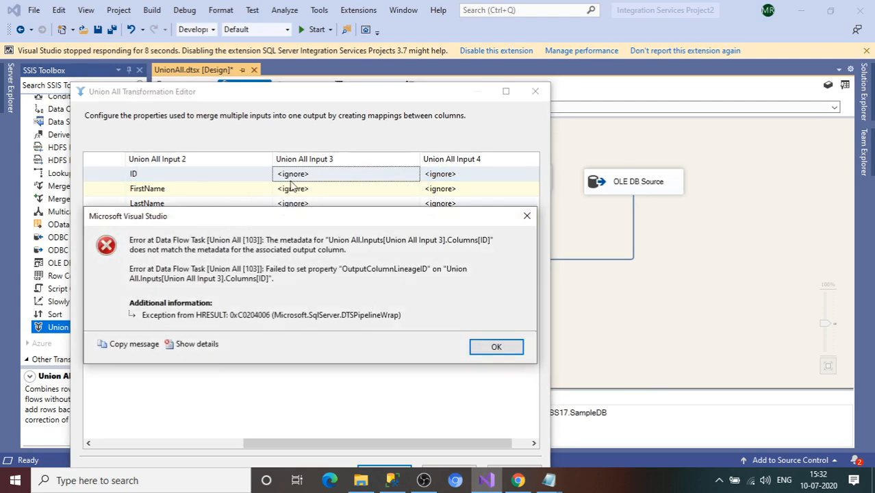
{"action": "left_click_drag", "start_coordinate": [254, 223], "coordinate": [299, 214]}
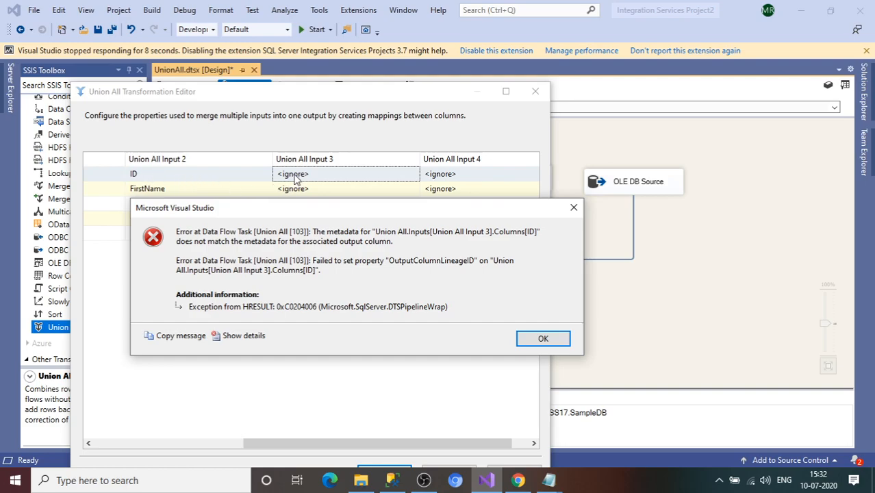
{"action": "left_click", "coordinate": [574, 208]}
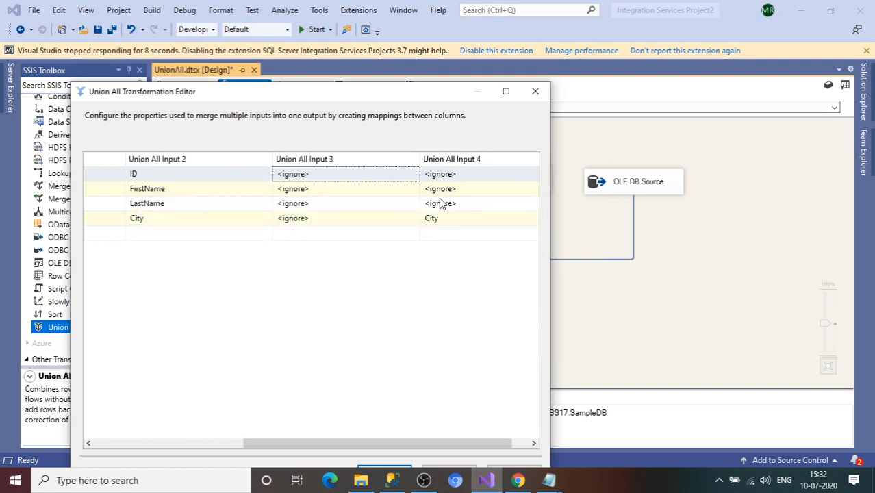
{"action": "left_click", "coordinate": [398, 194]}
{"action": "left_click", "coordinate": [398, 194]}
{"action": "left_click", "coordinate": [319, 226]}
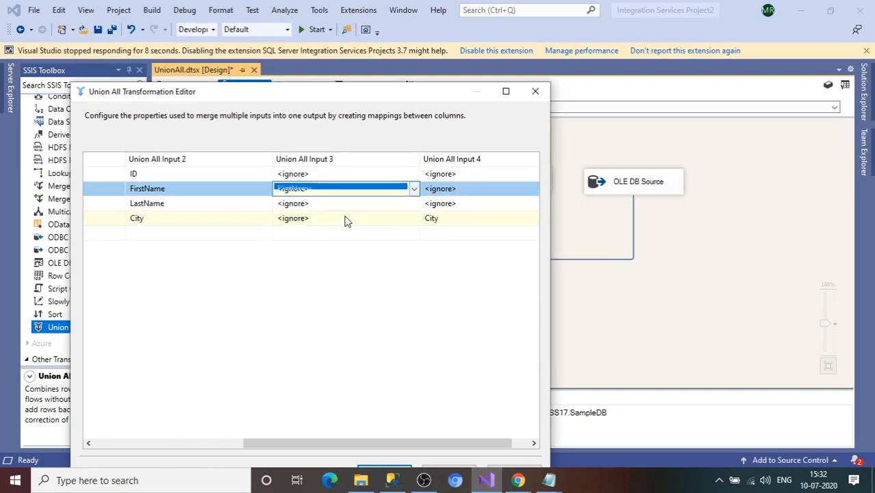
{"action": "left_click", "coordinate": [485, 349]}
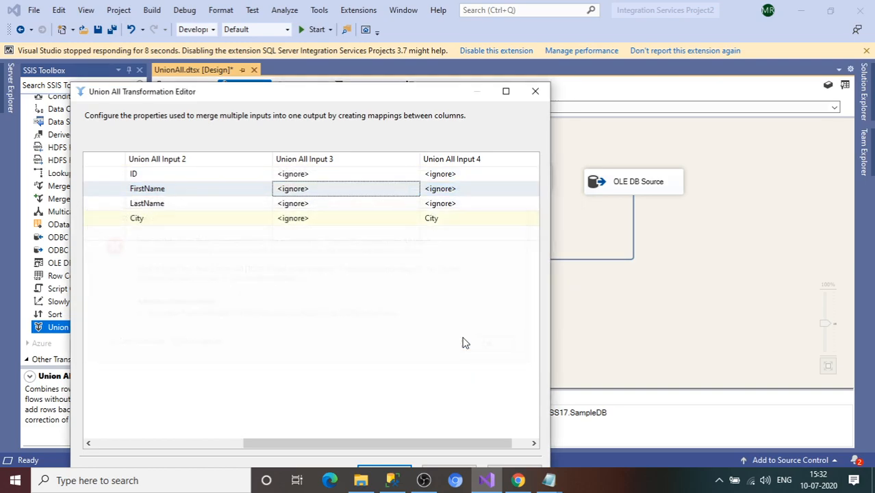
{"action": "left_click", "coordinate": [366, 206]}
{"action": "left_click", "coordinate": [357, 252]}
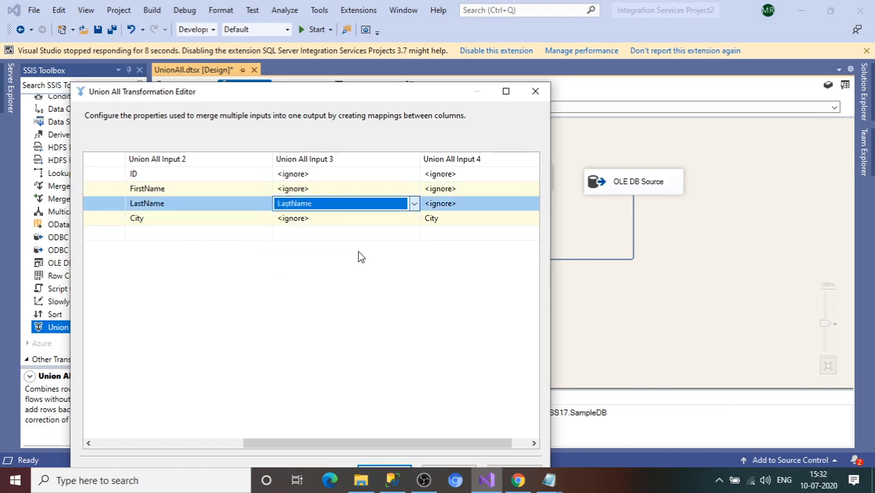
{"action": "left_click", "coordinate": [489, 349]}
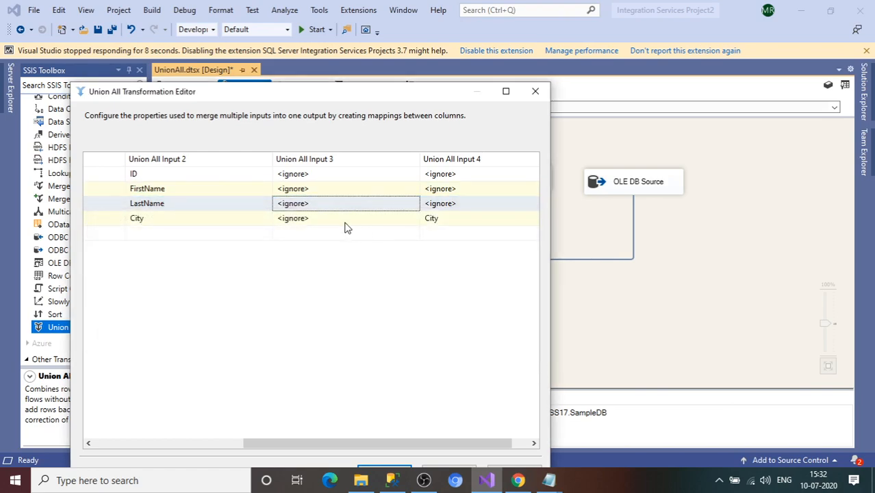
{"action": "left_click", "coordinate": [345, 219]}
{"action": "left_click", "coordinate": [337, 278]}
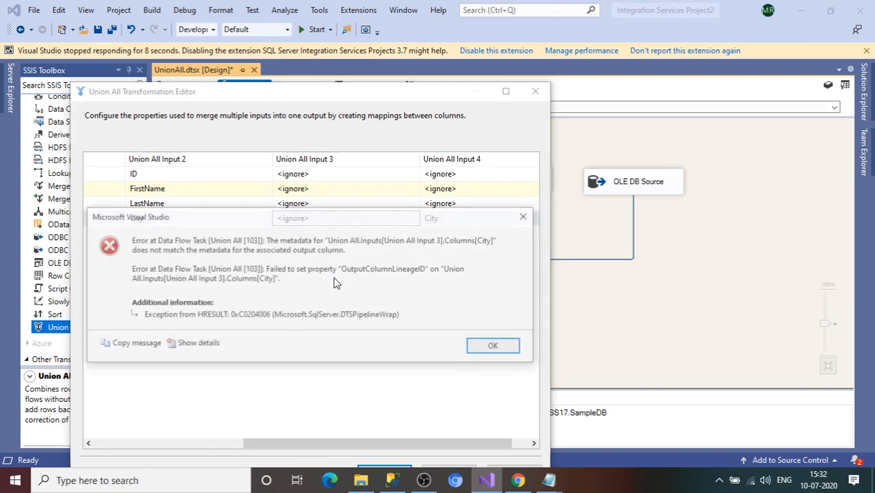
{"action": "left_click", "coordinate": [491, 348]}
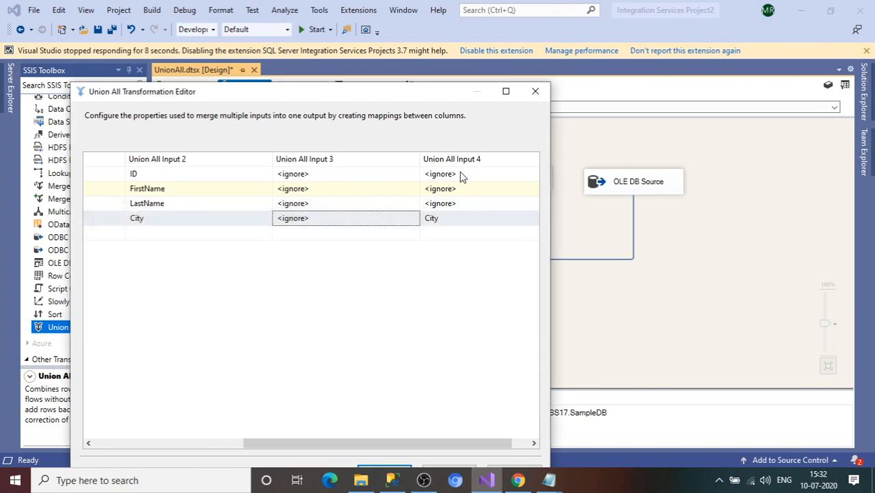
Step: Map ID, FIRSTNAME and LASTNAME for Union All Input 4 and accept the mappings
{"action": "left_click", "coordinate": [461, 175]}
{"action": "left_click", "coordinate": [425, 199]}
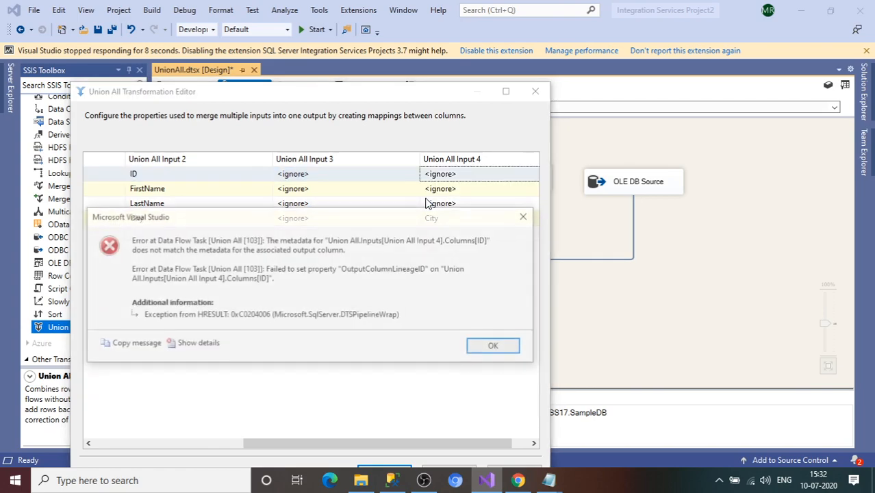
{"action": "left_click", "coordinate": [494, 348]}
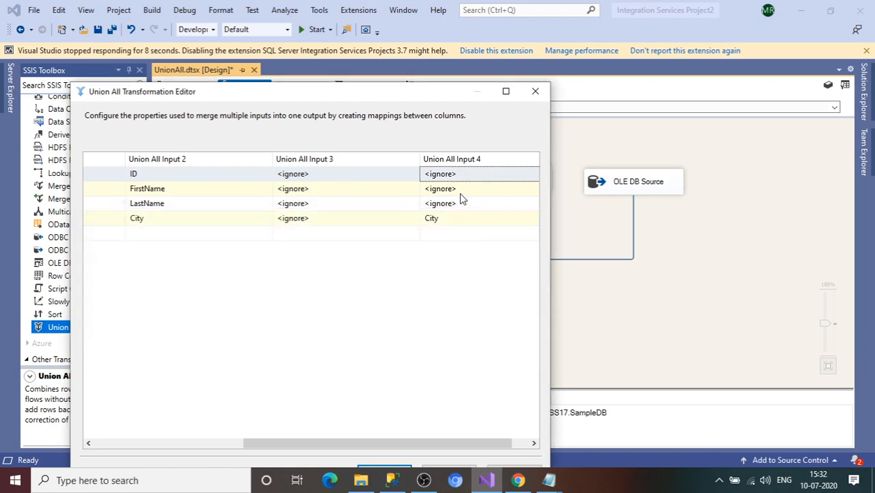
{"action": "left_click", "coordinate": [461, 194]}
{"action": "left_click", "coordinate": [446, 227]}
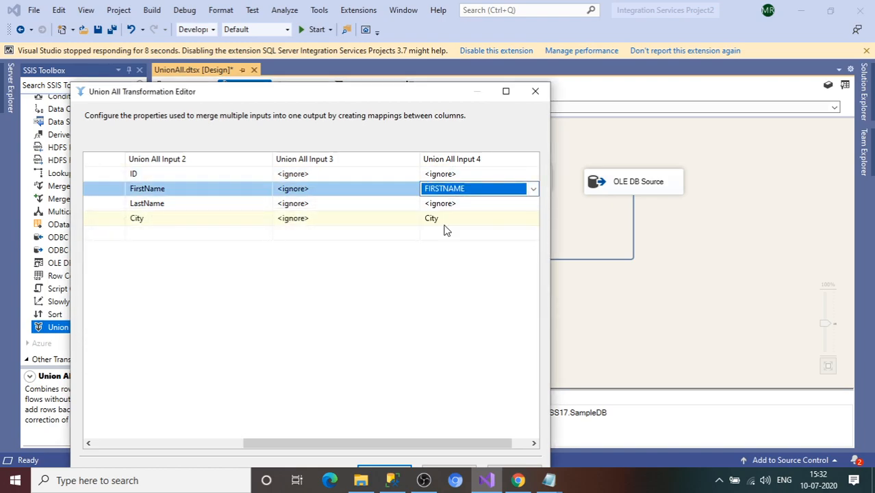
{"action": "left_click", "coordinate": [455, 203]}
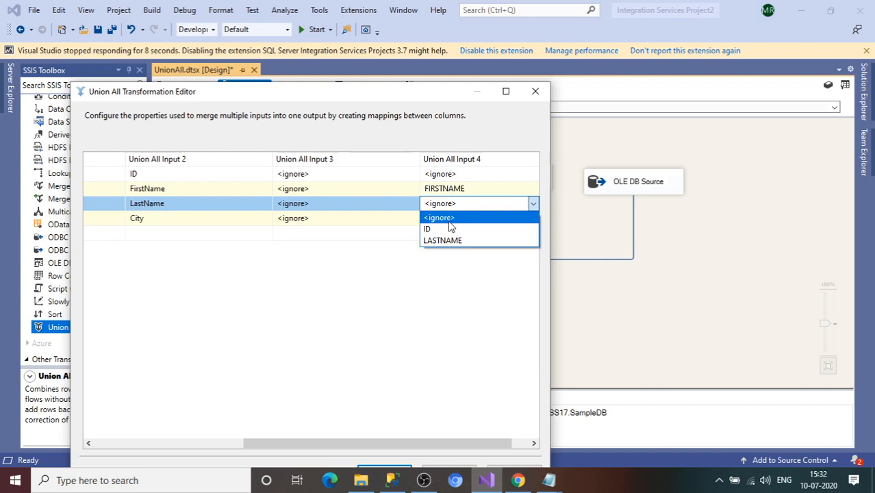
{"action": "left_click", "coordinate": [457, 241]}
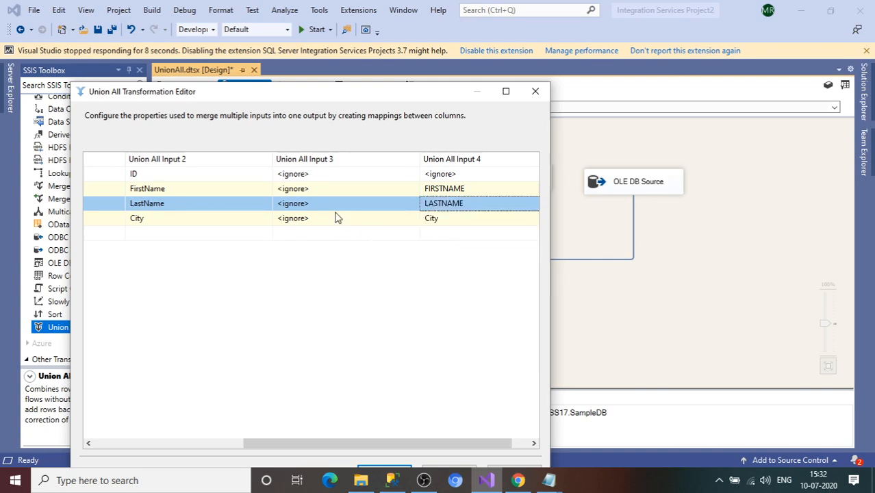
{"action": "left_click_drag", "start_coordinate": [332, 99], "coordinate": [345, 213]}
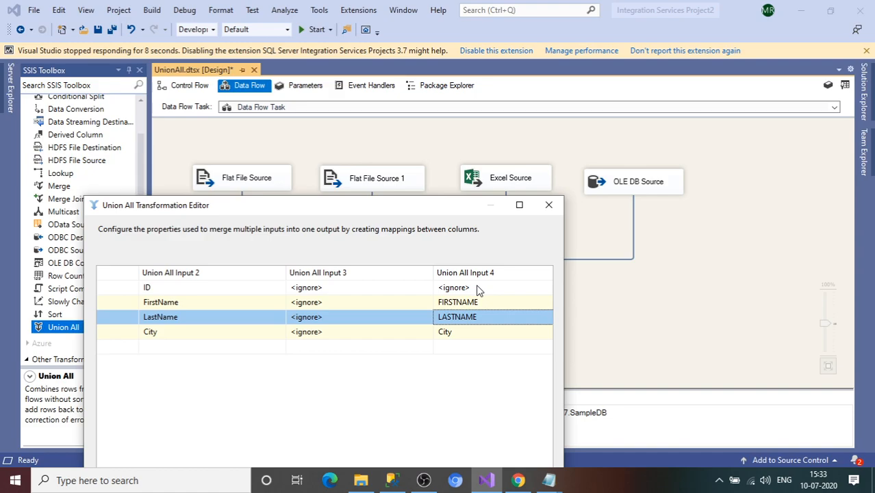
{"action": "left_click", "coordinate": [548, 205]}
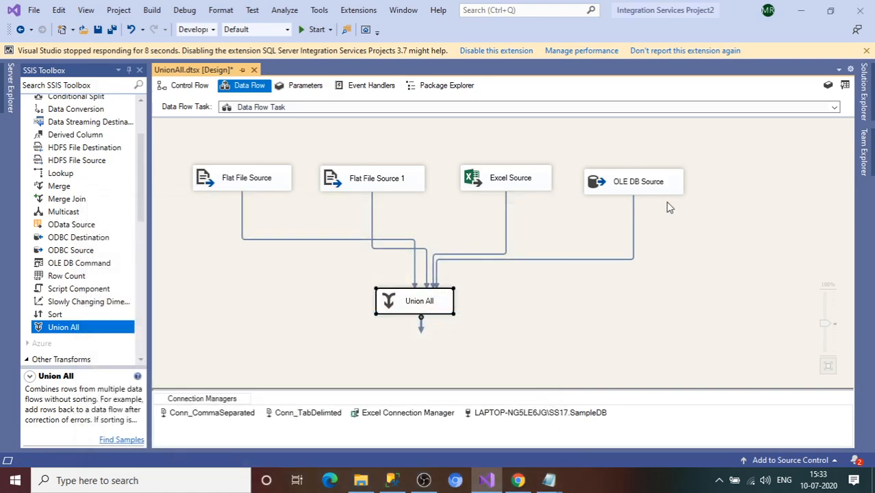
{"action": "left_click", "coordinate": [506, 229]}
{"action": "left_click", "coordinate": [373, 205]}
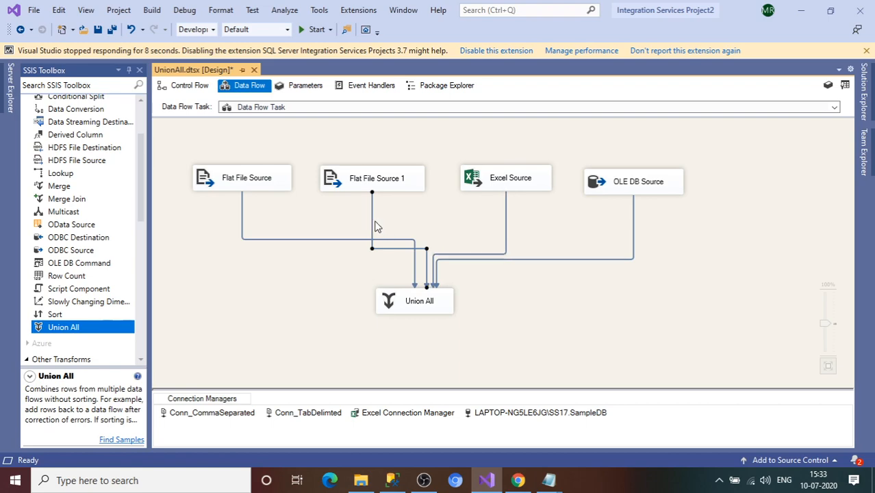
{"action": "right_click", "coordinate": [373, 224]}
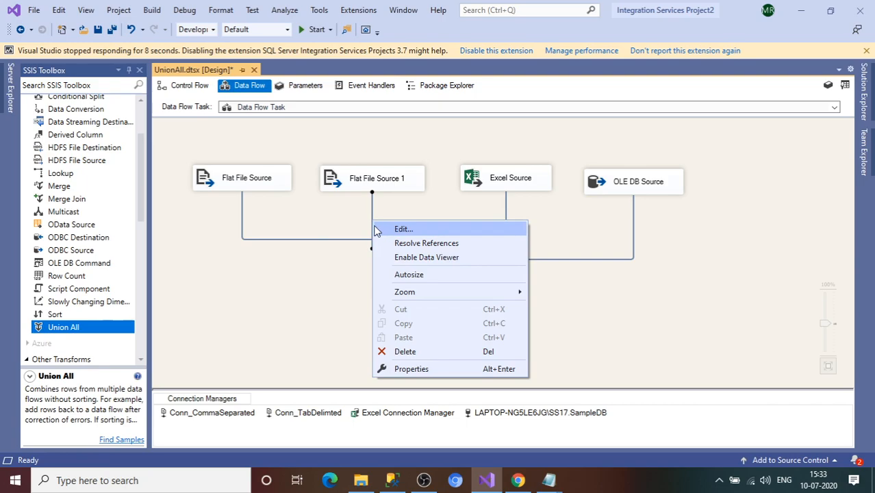
{"action": "left_click", "coordinate": [411, 233]}
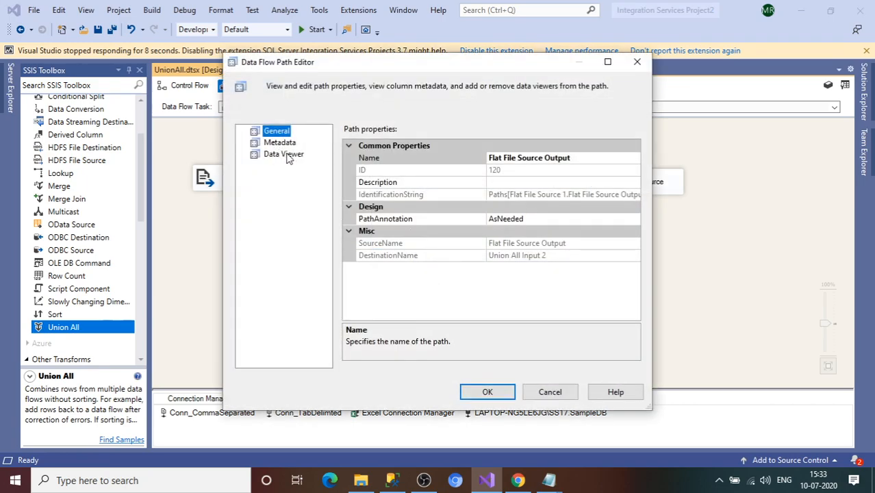
{"action": "left_click", "coordinate": [278, 144]}
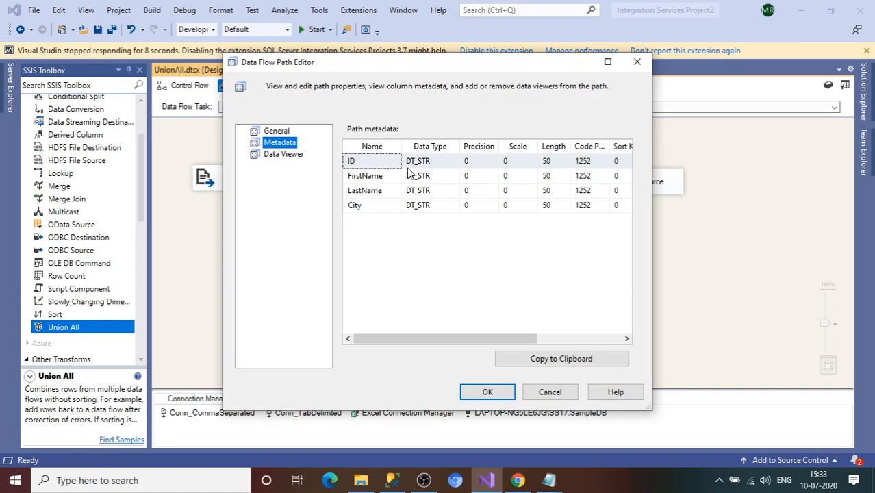
{"action": "left_click_drag", "start_coordinate": [359, 74], "coordinate": [357, 96]}
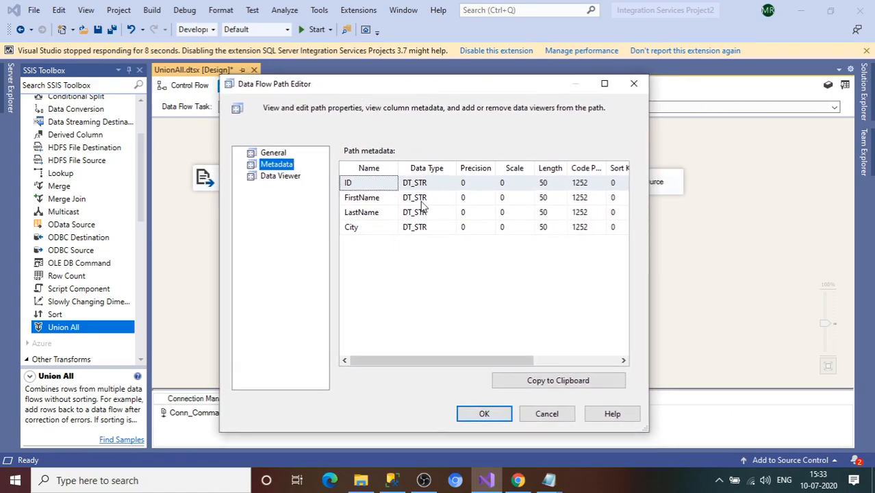
{"action": "left_click", "coordinate": [633, 85]}
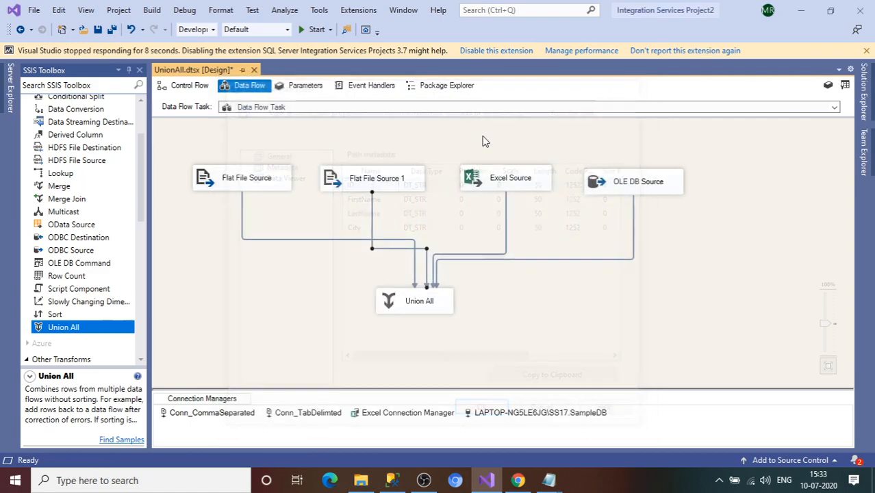
{"action": "right_click", "coordinate": [242, 215]}
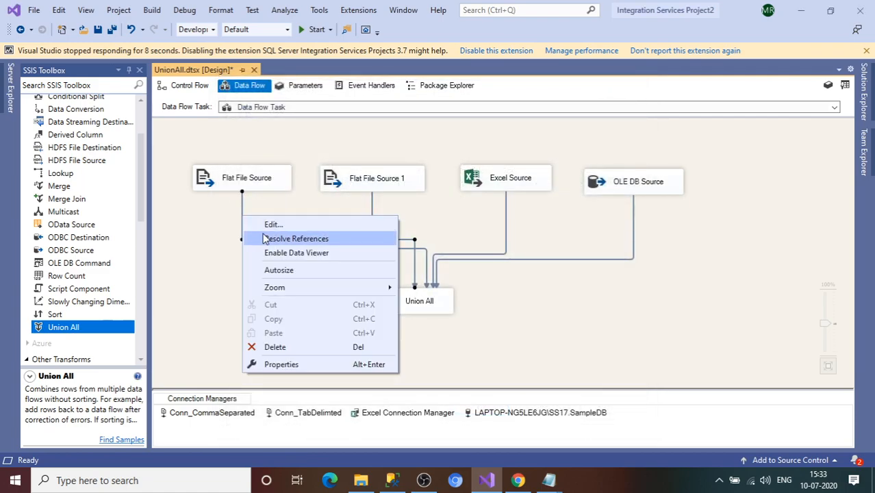
{"action": "left_click", "coordinate": [268, 224]}
{"action": "left_click", "coordinate": [291, 145]}
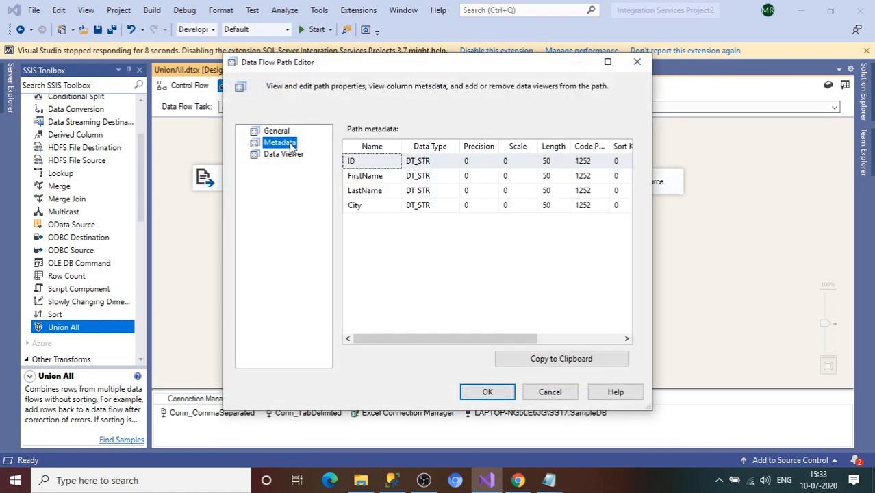
{"action": "left_click", "coordinate": [636, 62]}
{"action": "left_click", "coordinate": [416, 306]}
{"action": "left_click_drag", "start_coordinate": [141, 229], "coordinate": [141, 268]}
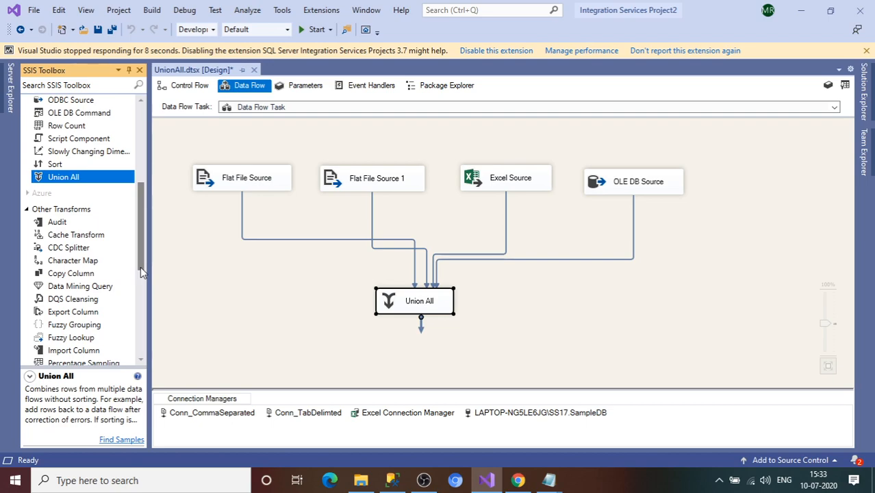
Step: Add an OLE DB Destination below Union All and connect Union All's output to it
{"action": "left_click", "coordinate": [719, 480]}
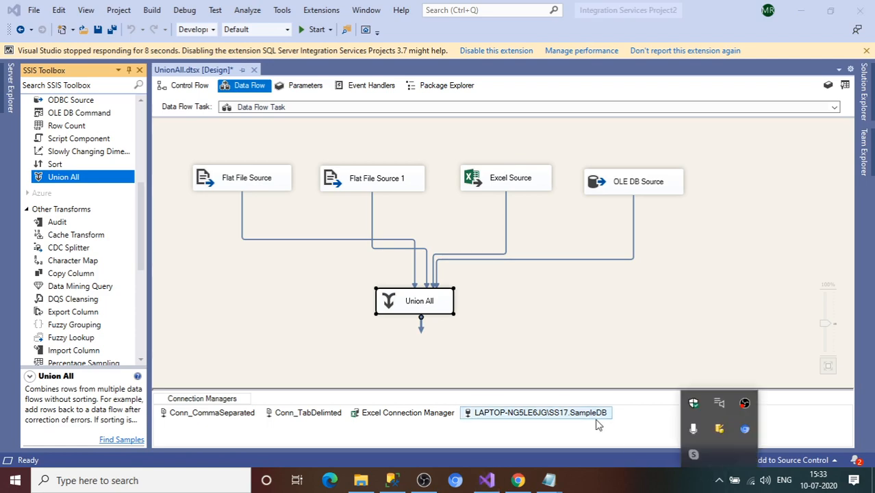
{"action": "left_click_drag", "start_coordinate": [141, 265], "coordinate": [145, 348]}
{"action": "left_click_drag", "start_coordinate": [77, 292], "coordinate": [400, 362]}
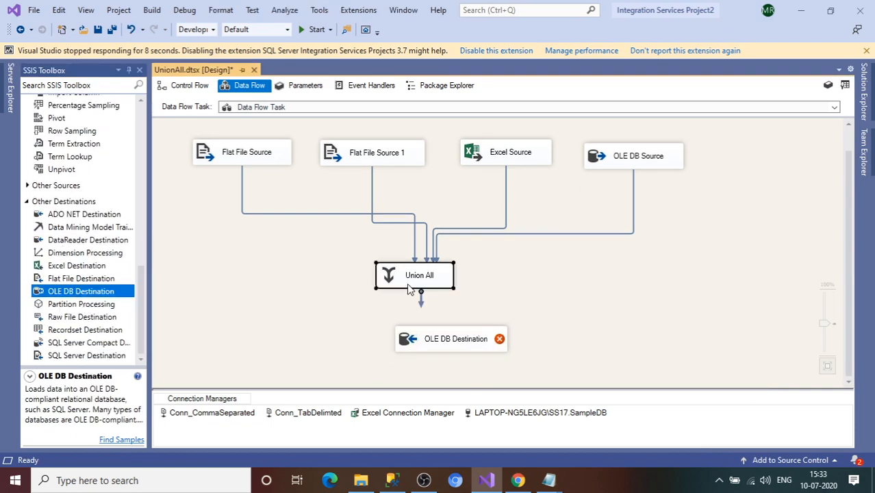
{"action": "left_click_drag", "start_coordinate": [420, 299], "coordinate": [442, 338]}
Step: Choose [dbo].[EMPDATA1] as the destination table and preview its existing rows
{"action": "double_click", "coordinate": [442, 337]}
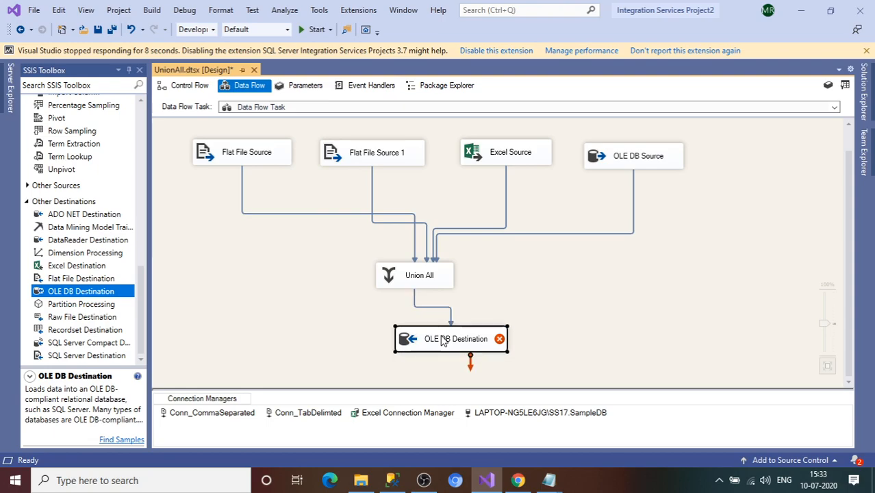
{"action": "left_click", "coordinate": [579, 235]}
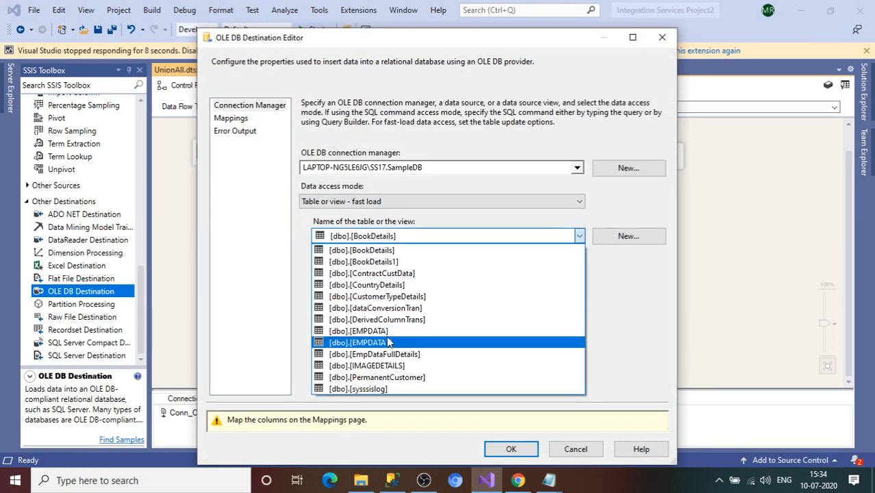
{"action": "left_click", "coordinate": [392, 344]}
{"action": "left_click", "coordinate": [347, 385]}
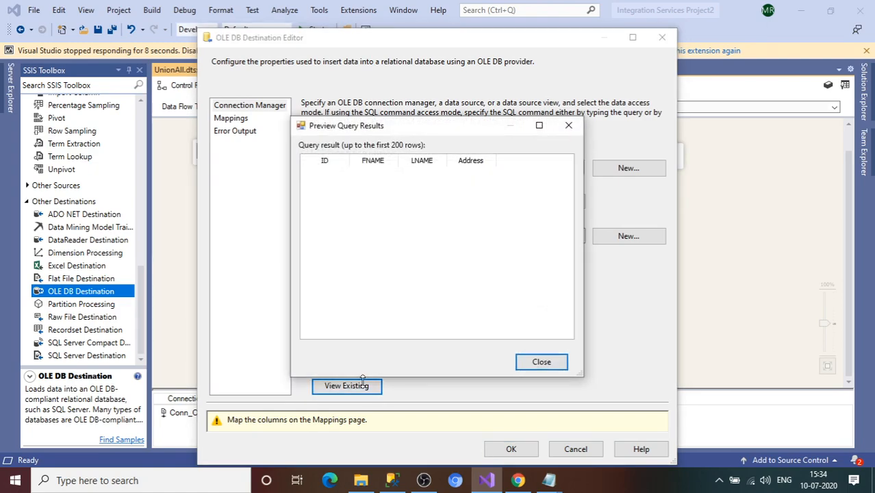
{"action": "left_click", "coordinate": [541, 362]}
Step: Map FirstName to FNAME, LastName to LNAME and City to Address, then confirm
{"action": "left_click", "coordinate": [223, 118]}
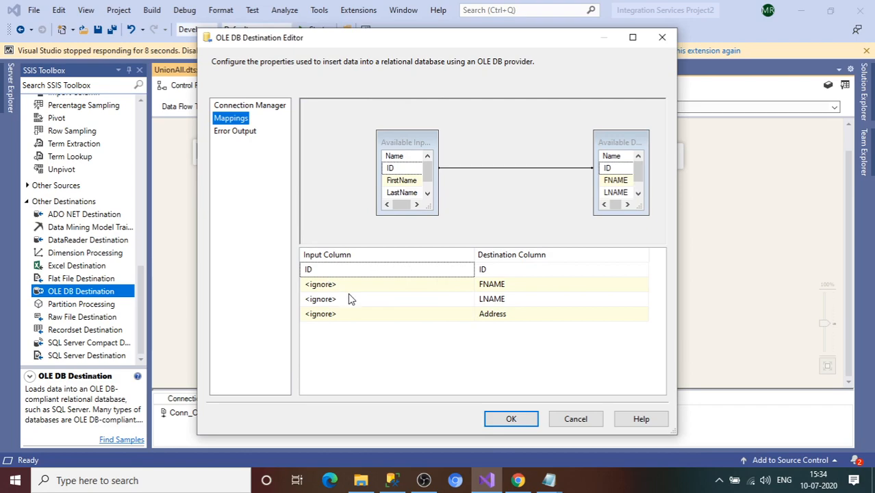
{"action": "left_click", "coordinate": [413, 291]}
{"action": "left_click", "coordinate": [412, 291]}
{"action": "left_click", "coordinate": [355, 310]}
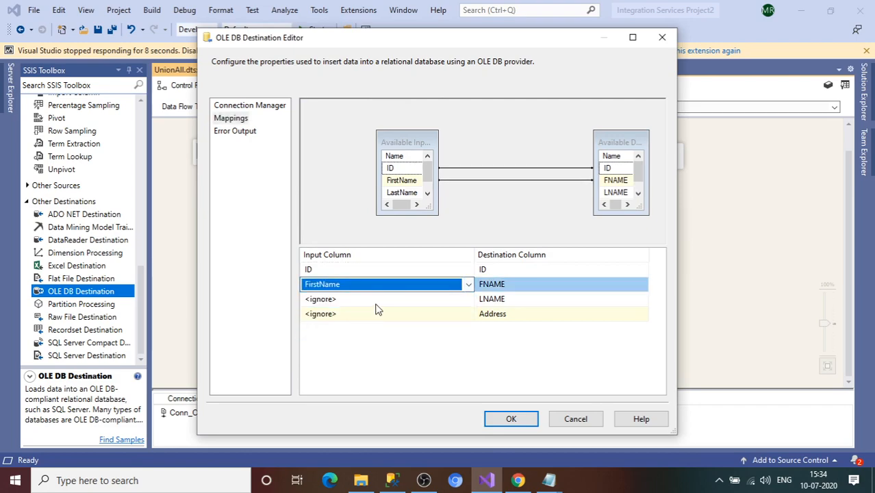
{"action": "left_click", "coordinate": [380, 300]}
{"action": "left_click", "coordinate": [373, 325]}
{"action": "left_click", "coordinate": [393, 315]}
{"action": "left_click", "coordinate": [392, 315]}
{"action": "left_click", "coordinate": [373, 341]}
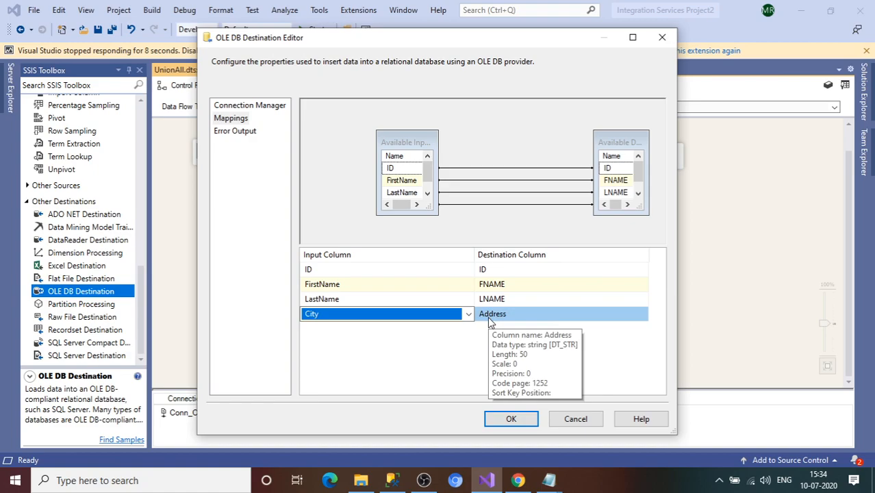
{"action": "left_click", "coordinate": [519, 427]}
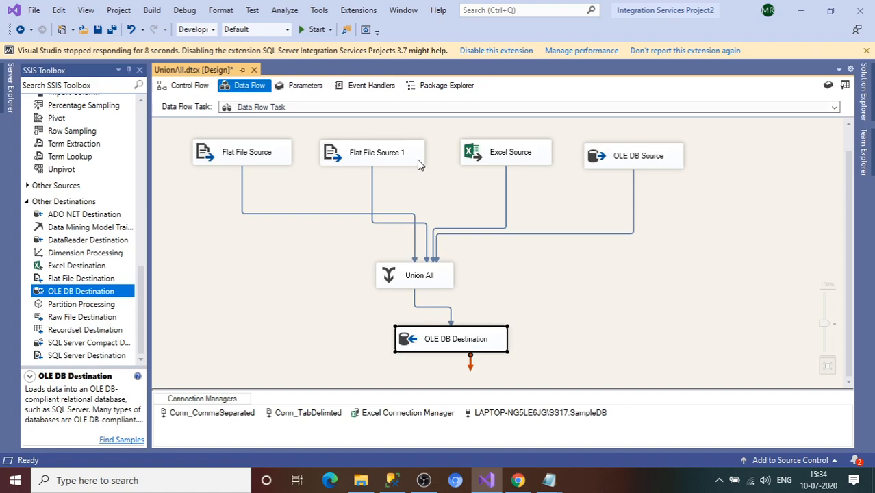
Step: Inspect the Flat File Source's columns, then close its editor
{"action": "left_click", "coordinate": [236, 163]}
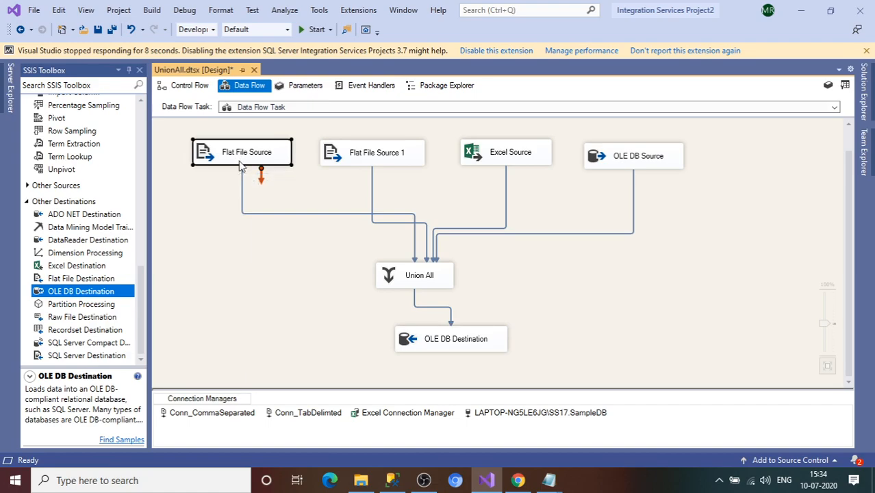
{"action": "double_click", "coordinate": [237, 161]}
{"action": "left_click", "coordinate": [230, 118]}
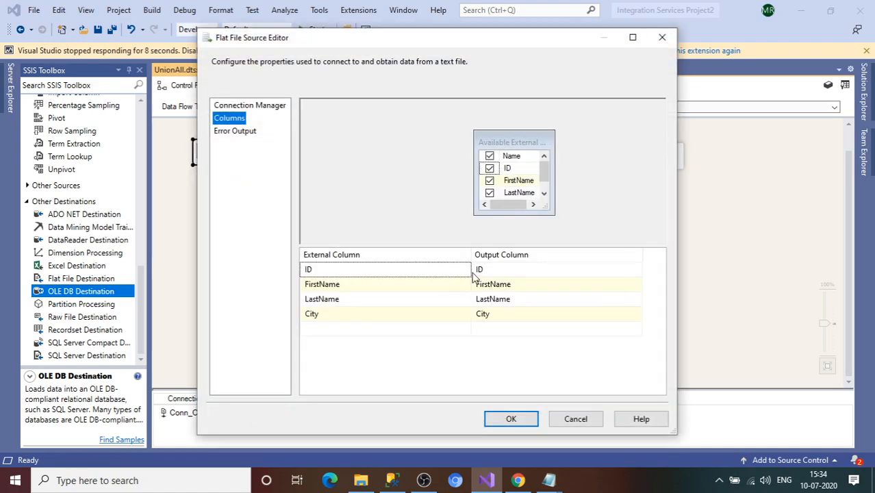
{"action": "mouse_move", "coordinate": [480, 273]}
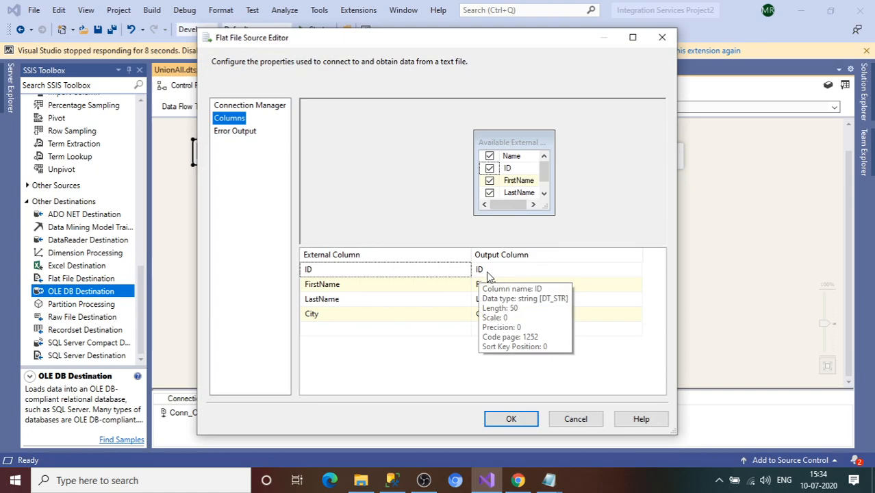
{"action": "left_click", "coordinate": [663, 38]}
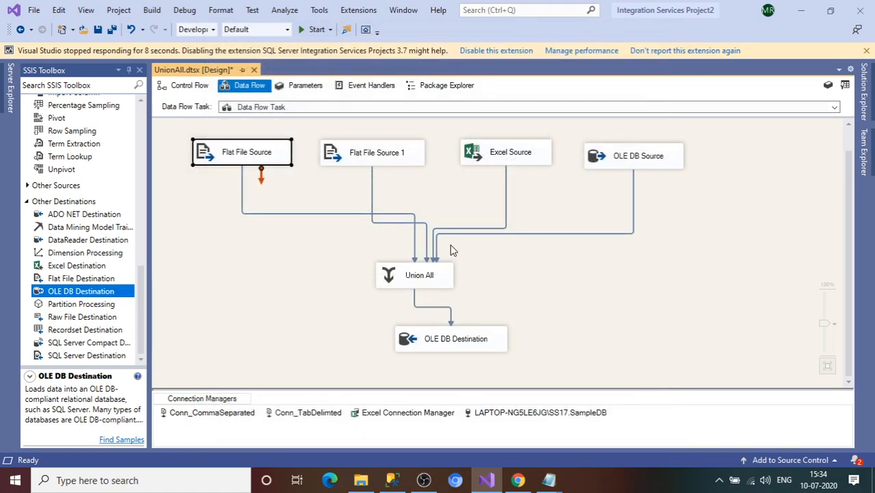
Step: Set ID's data type to four-byte signed integer [DT_I4] in Conn_CommaSeparated's Advanced page and save
{"action": "left_click", "coordinate": [235, 416]}
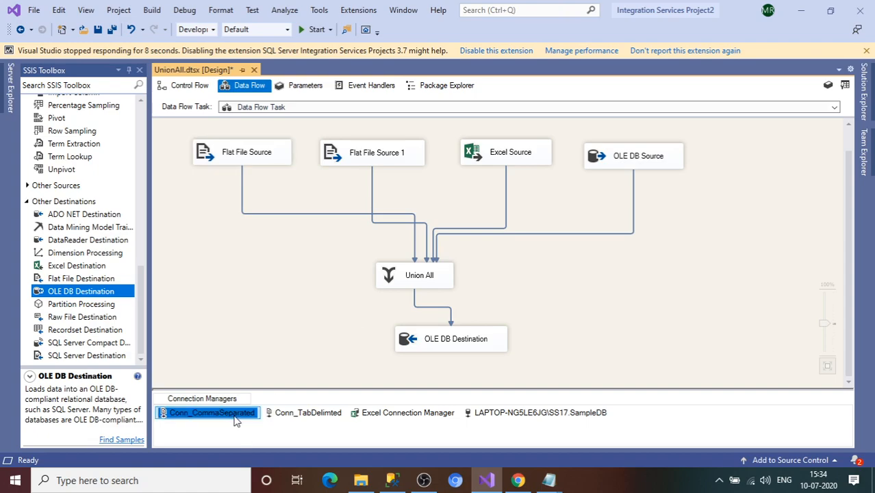
{"action": "double_click", "coordinate": [235, 419]}
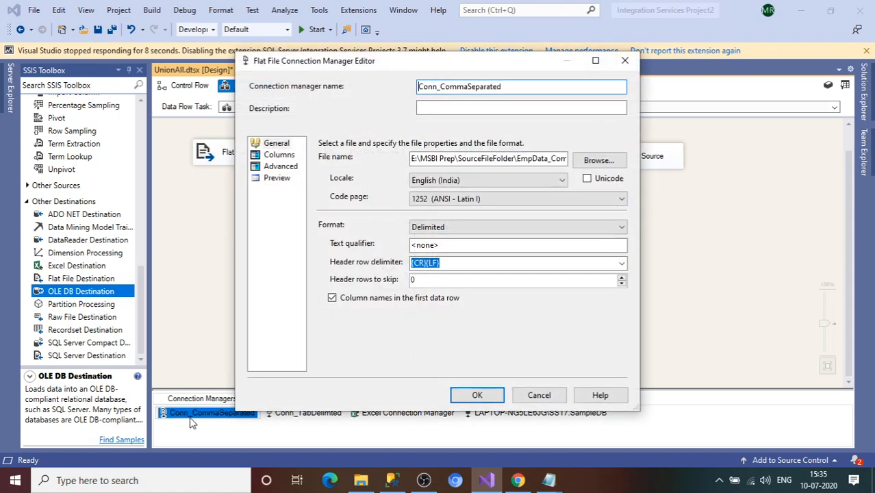
{"action": "left_click", "coordinate": [278, 168]}
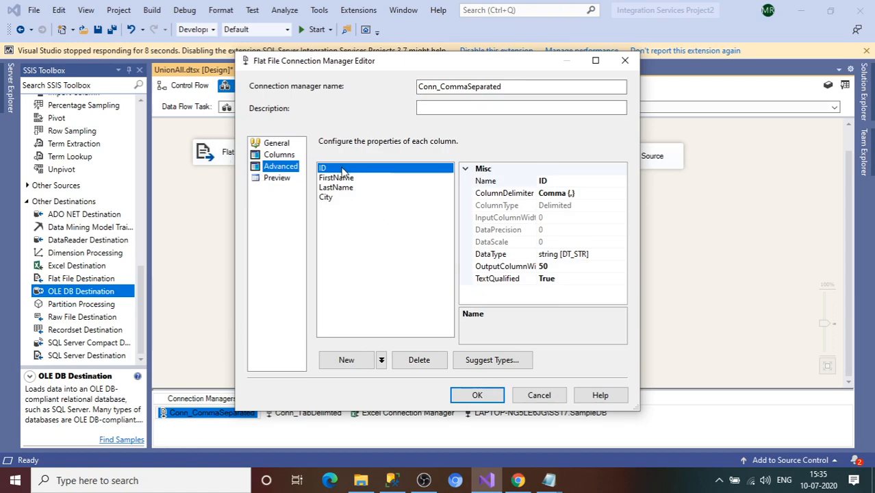
{"action": "double_click", "coordinate": [590, 257]}
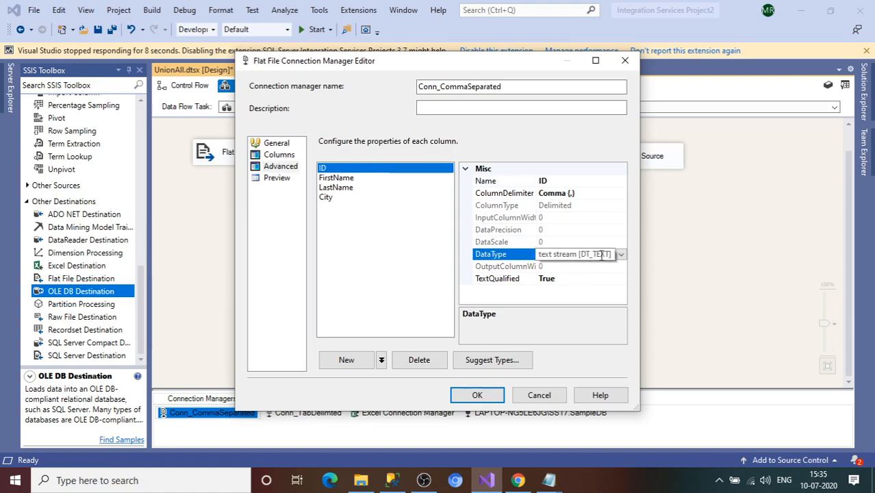
{"action": "left_click", "coordinate": [620, 254]}
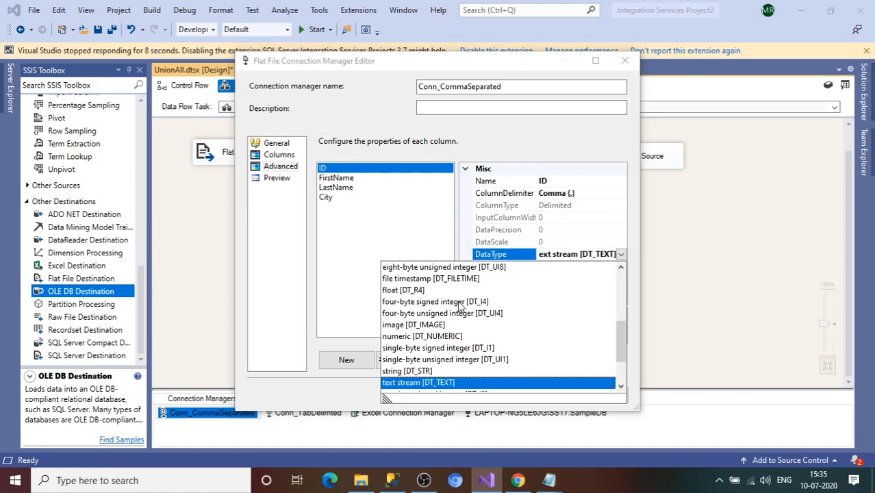
{"action": "left_click", "coordinate": [464, 303]}
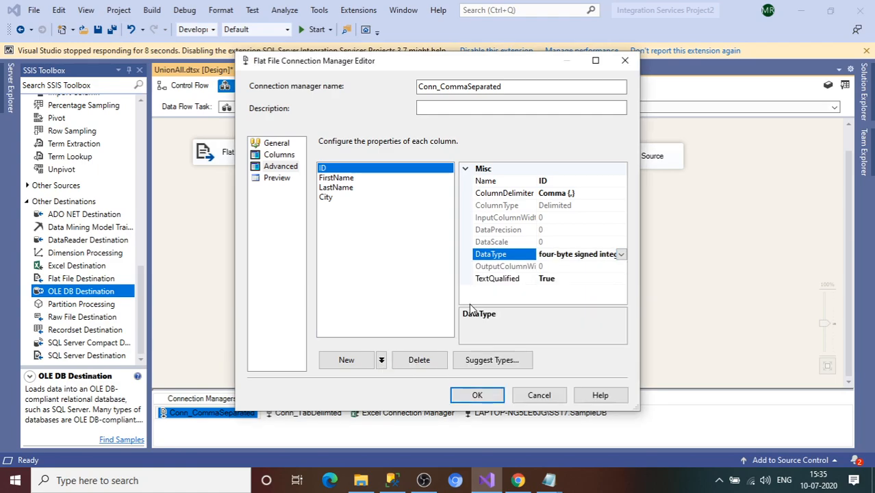
{"action": "left_click", "coordinate": [337, 178]}
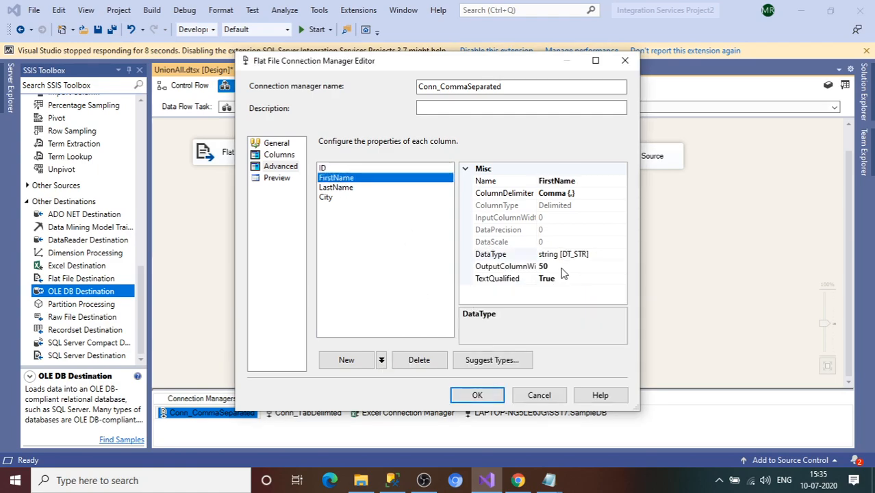
{"action": "left_click", "coordinate": [346, 188]}
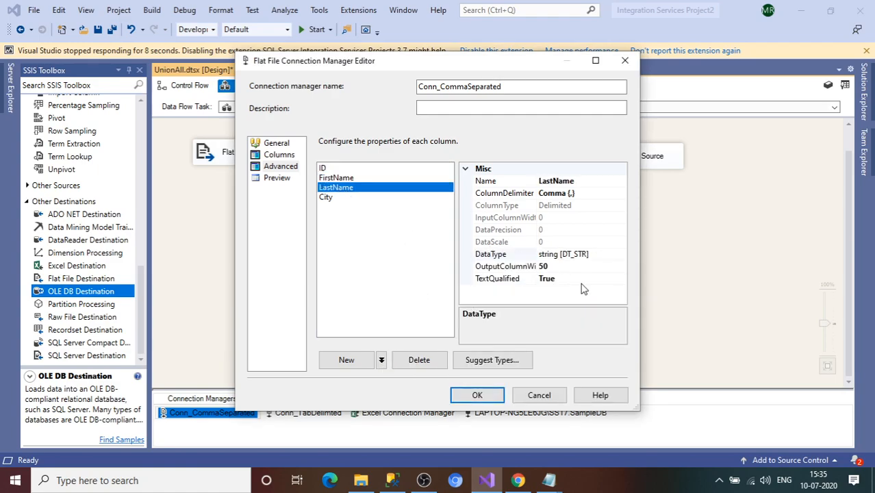
{"action": "left_click", "coordinate": [330, 198]}
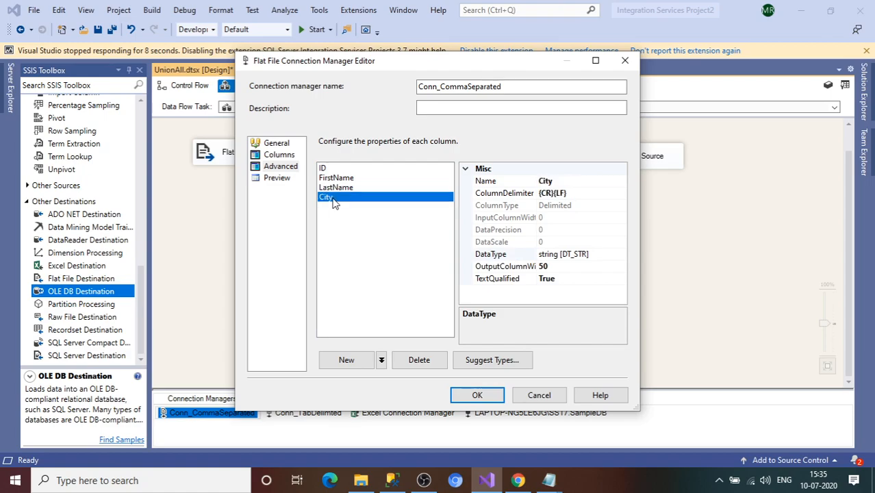
{"action": "left_click", "coordinate": [489, 399]}
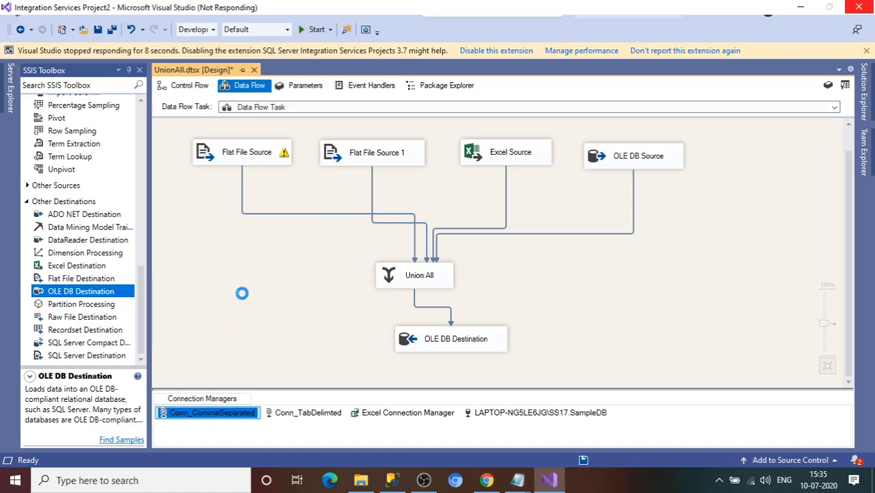
Step: Accept the Flat File Source metadata update, check its columns, and close it
{"action": "left_click", "coordinate": [263, 164]}
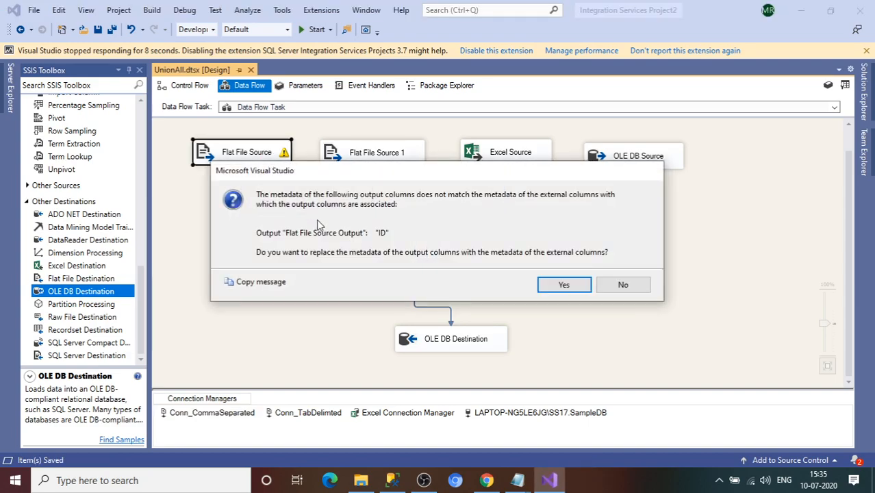
{"action": "left_click", "coordinate": [563, 286]}
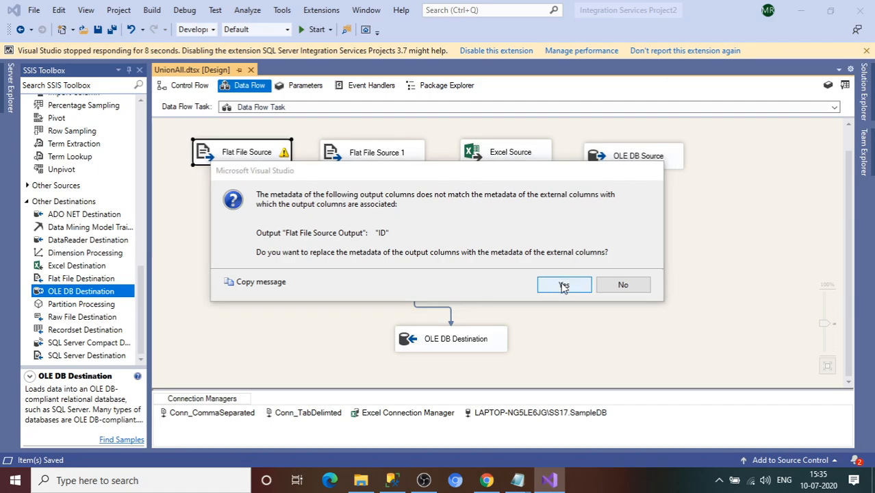
{"action": "left_click", "coordinate": [229, 121]}
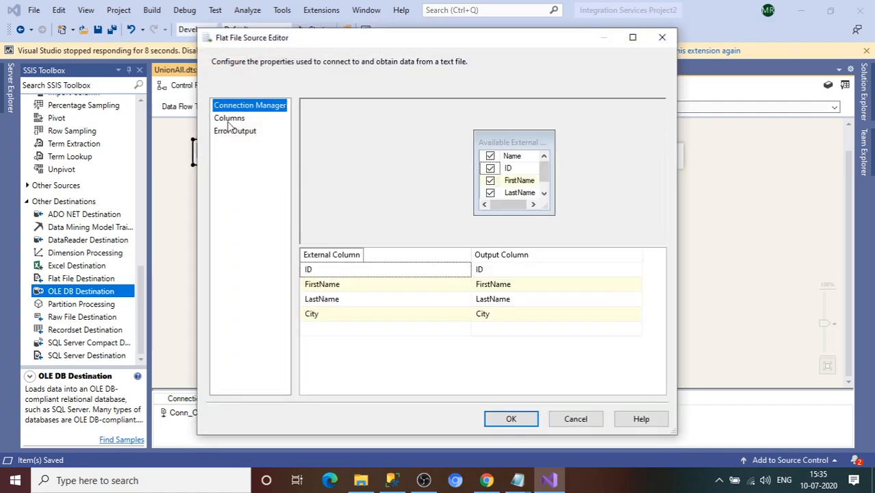
{"action": "mouse_move", "coordinate": [481, 273]}
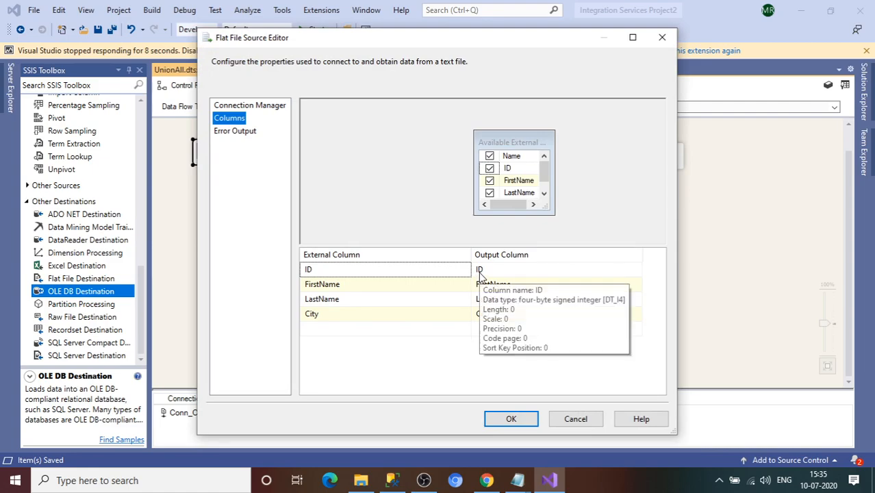
{"action": "left_click", "coordinate": [509, 418]}
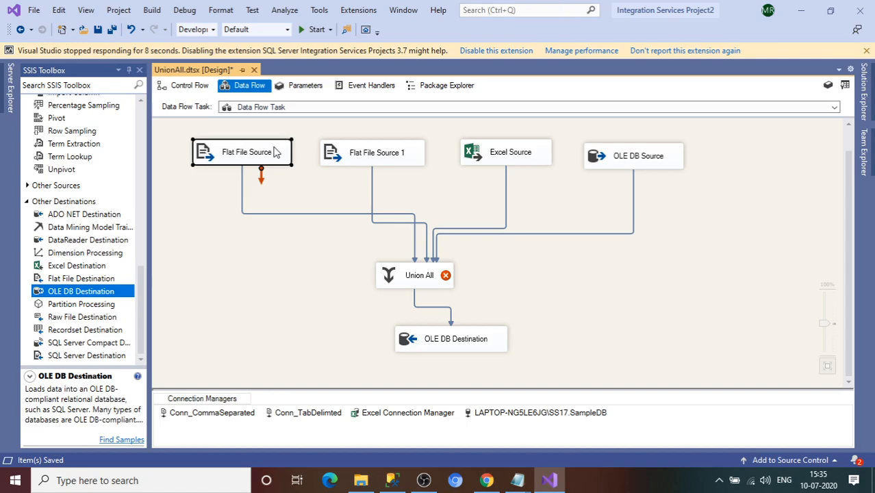
Step: Inspect the Flat File Source to Union All path metadata, confirming ID as DT_I4
{"action": "left_click", "coordinate": [279, 215]}
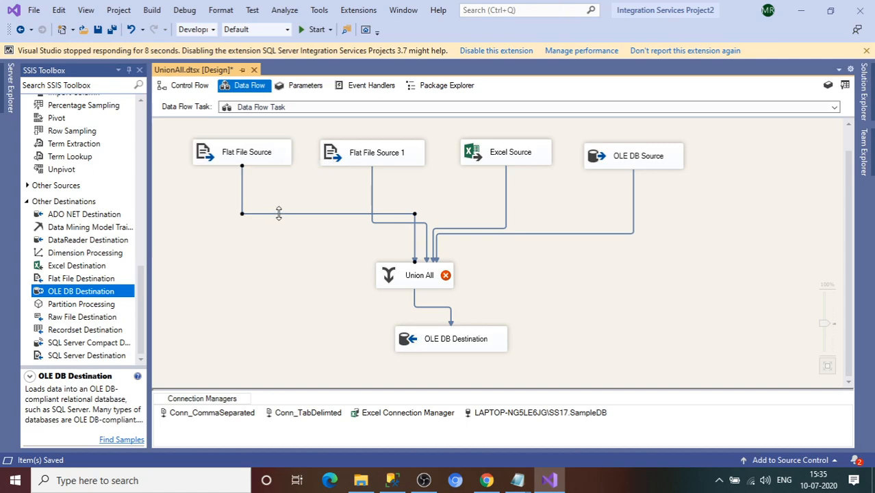
{"action": "right_click", "coordinate": [279, 214]}
{"action": "left_click", "coordinate": [297, 227]}
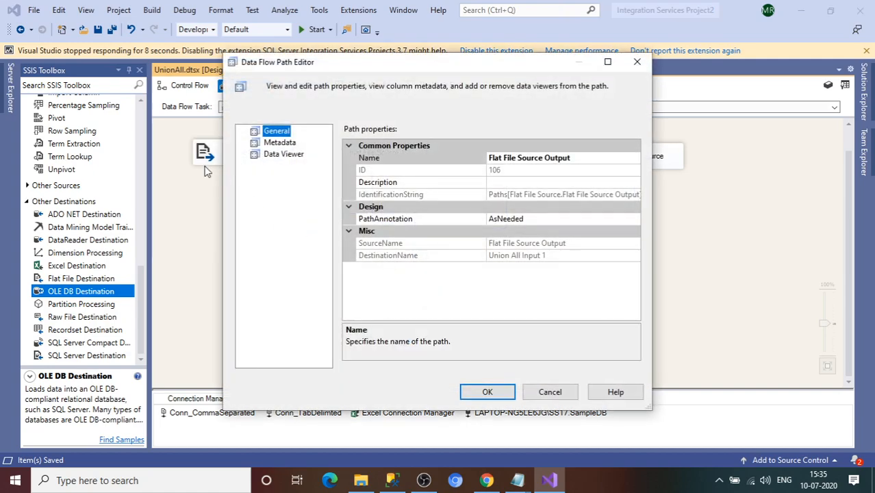
{"action": "left_click", "coordinate": [280, 143]}
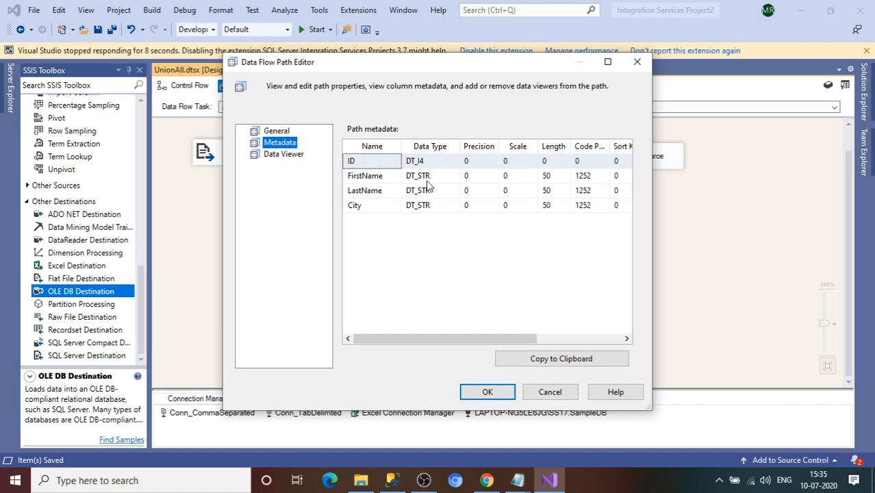
{"action": "left_click", "coordinate": [637, 62]}
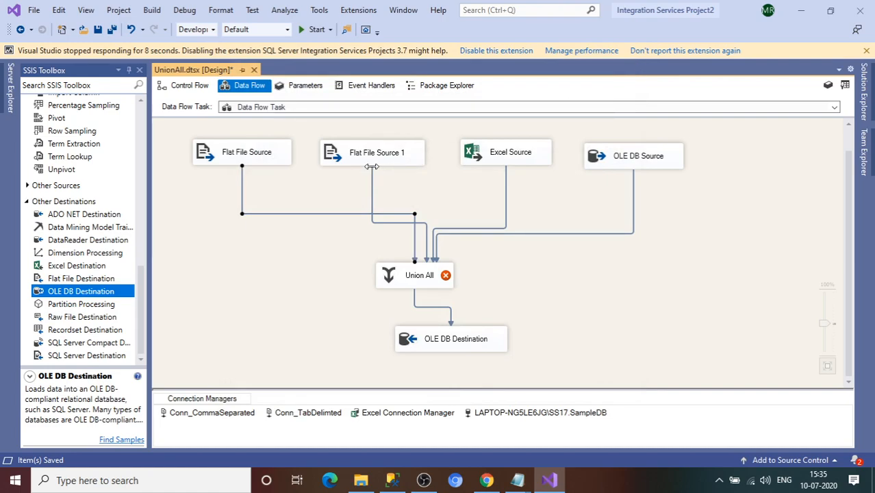
Step: Change the ID column in Conn_TabDelimted's advanced properties to four-byte signed integer [DT_I4]
{"action": "left_click", "coordinate": [370, 158]}
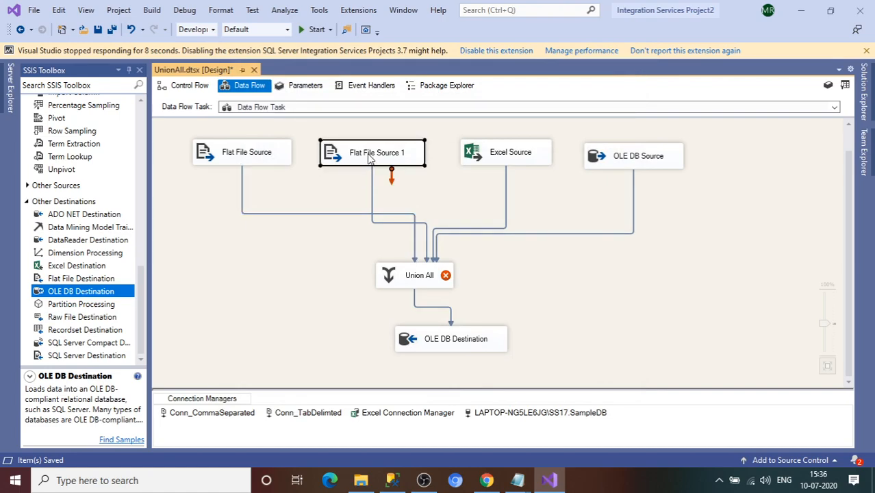
{"action": "left_click", "coordinate": [305, 414]}
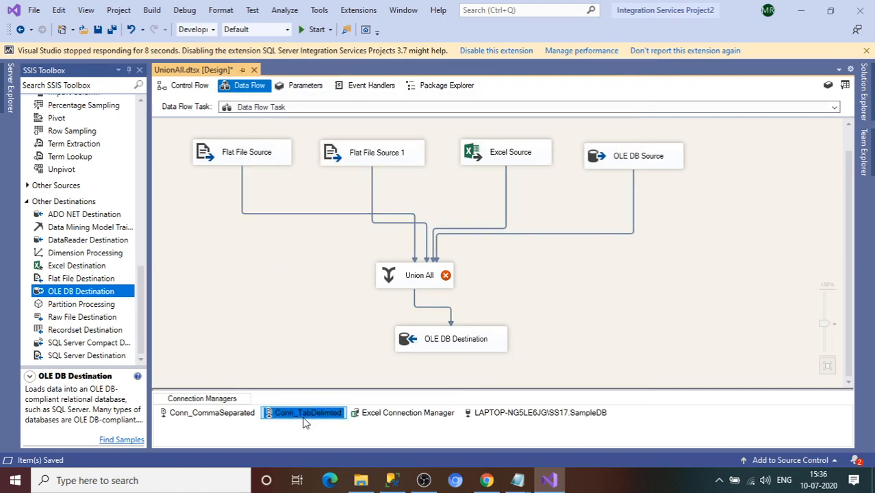
{"action": "double_click", "coordinate": [305, 416]}
{"action": "left_click", "coordinate": [265, 167]}
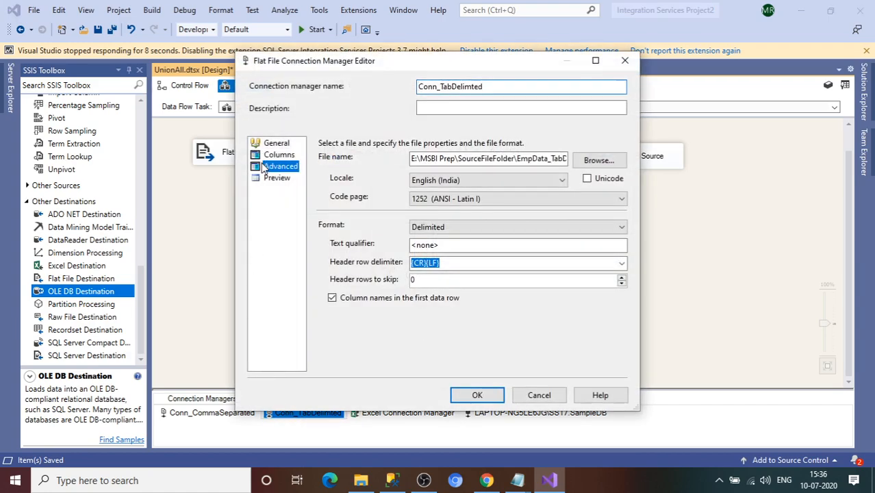
{"action": "left_click", "coordinate": [577, 256]}
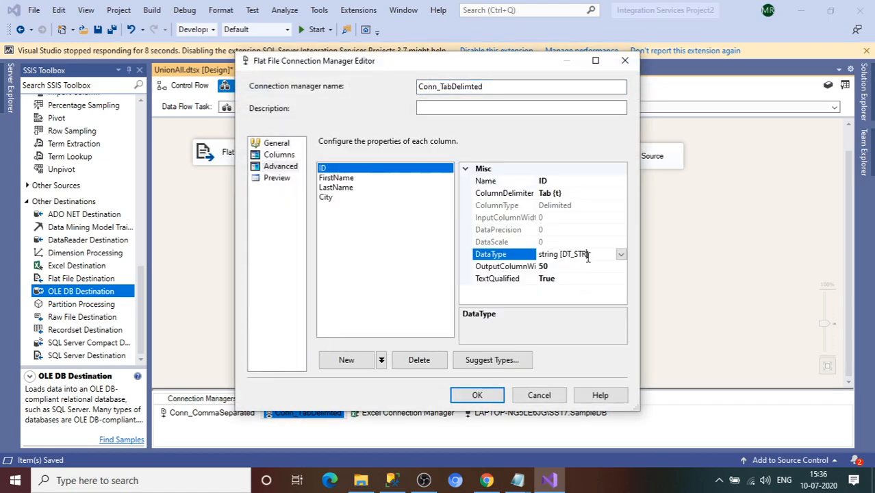
{"action": "left_click", "coordinate": [620, 256]}
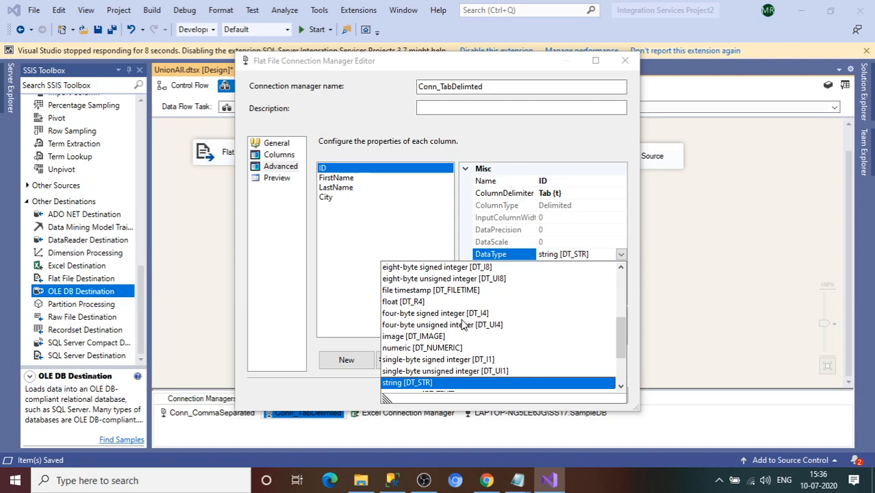
{"action": "left_click", "coordinate": [464, 315]}
{"action": "left_click", "coordinate": [336, 178]}
{"action": "left_click", "coordinate": [336, 188]}
{"action": "left_click", "coordinate": [327, 197]}
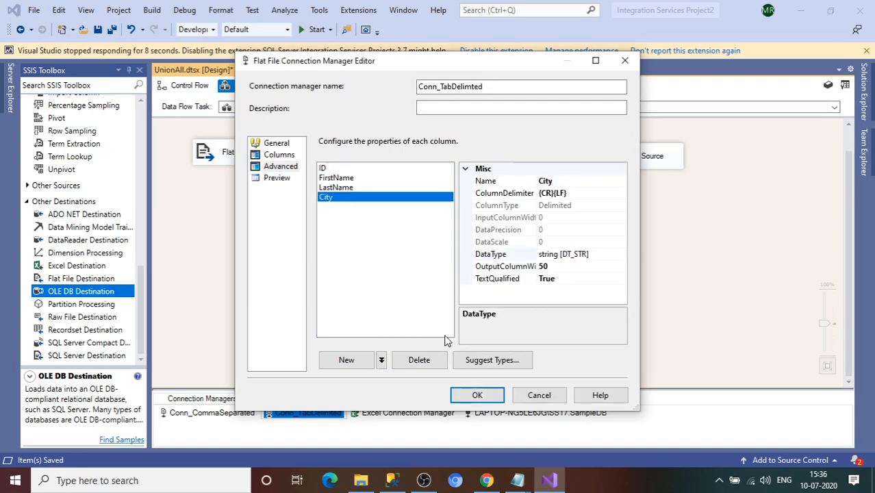
{"action": "left_click", "coordinate": [477, 396]}
Step: Accept the metadata update in Flat File Source 1 and confirm its refreshed columns
{"action": "left_click", "coordinate": [399, 160]}
{"action": "double_click", "coordinate": [398, 160]}
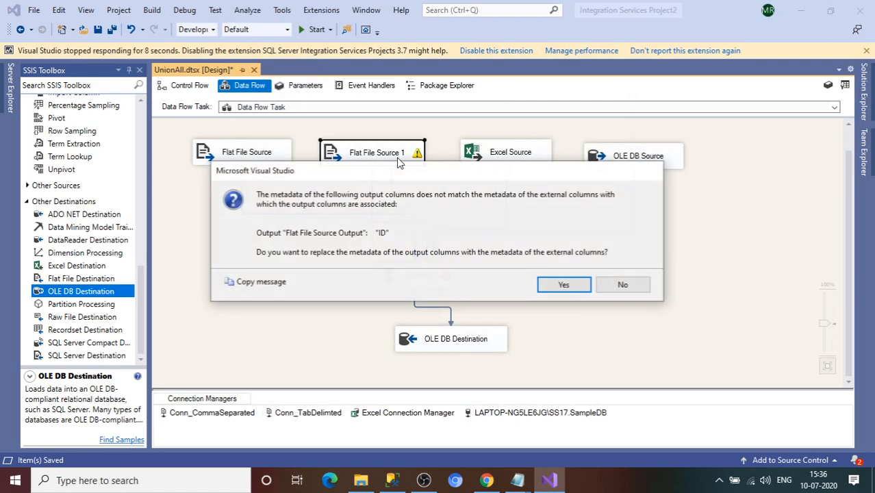
{"action": "left_click", "coordinate": [581, 290]}
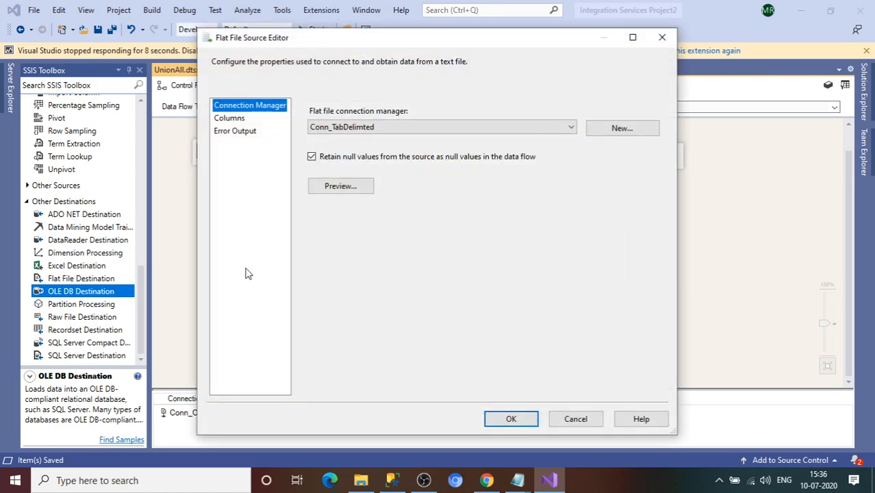
{"action": "left_click", "coordinate": [230, 119]}
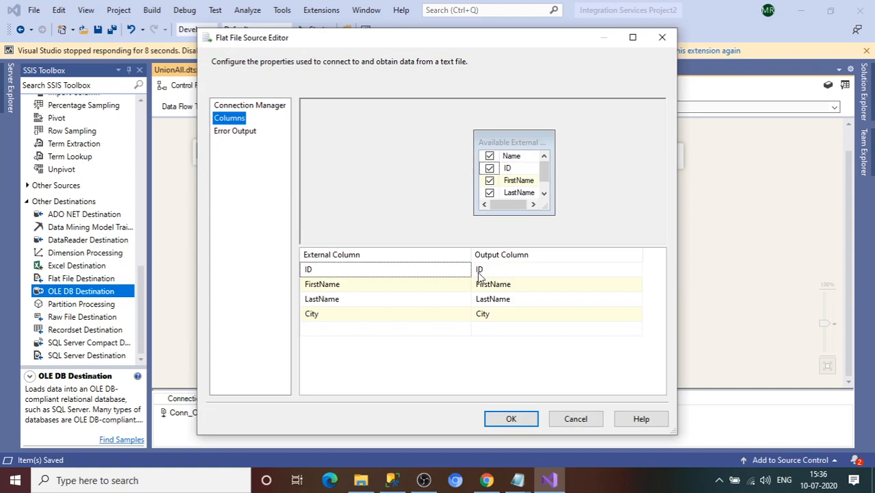
{"action": "left_click", "coordinate": [509, 419]}
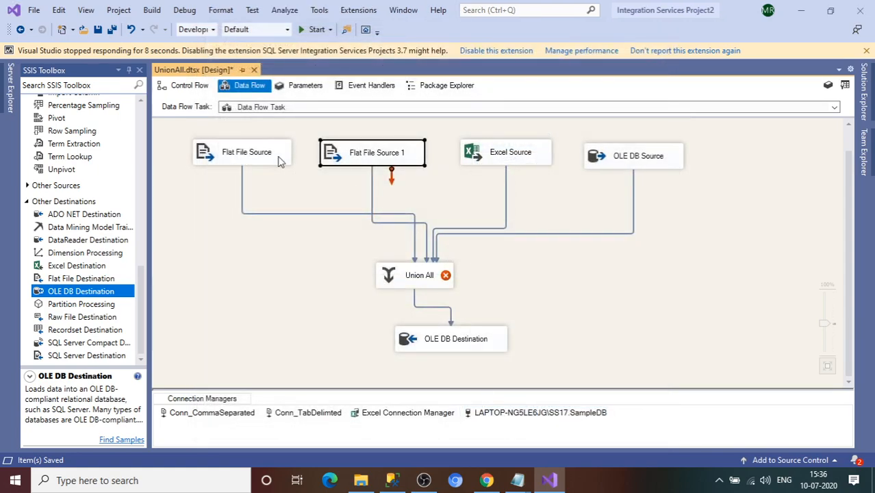
{"action": "left_click", "coordinate": [497, 167]}
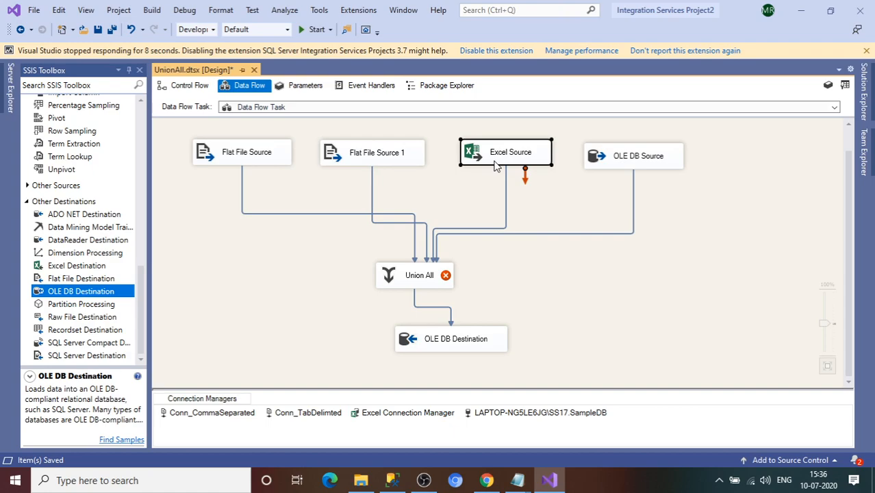
Step: Review the Excel Source's column mappings and confirm them
{"action": "double_click", "coordinate": [470, 157]}
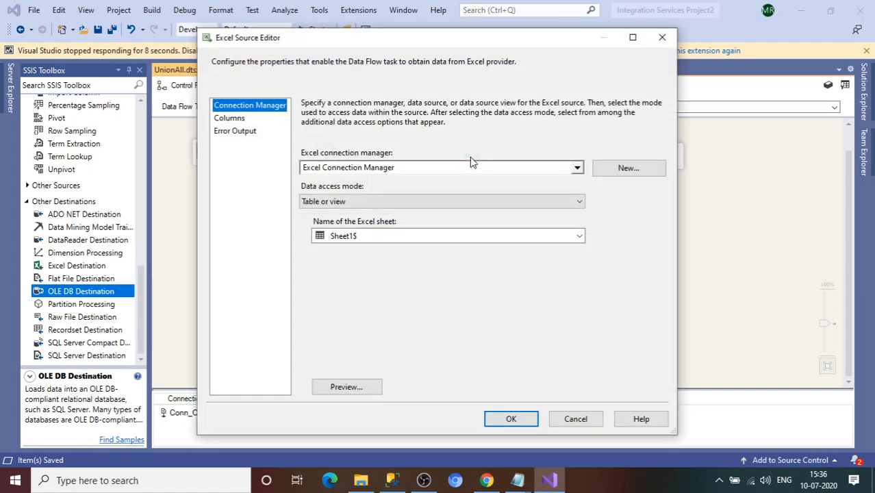
{"action": "left_click", "coordinate": [229, 118]}
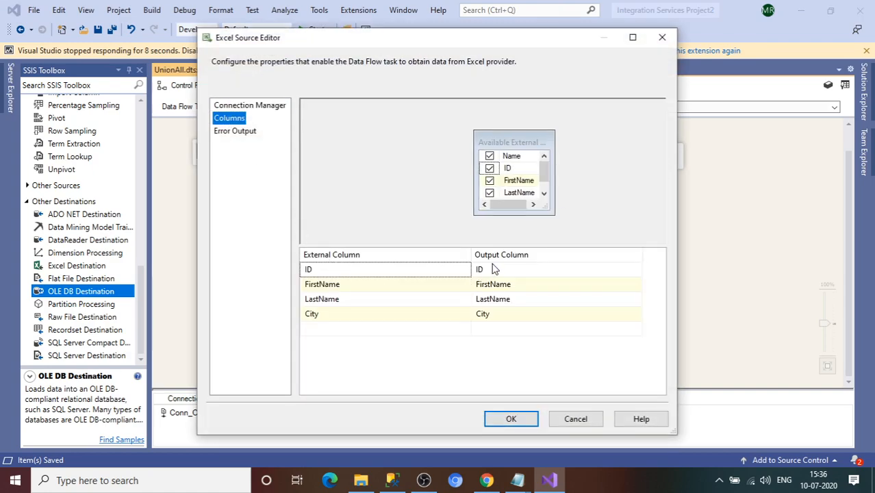
{"action": "mouse_move", "coordinate": [483, 272]}
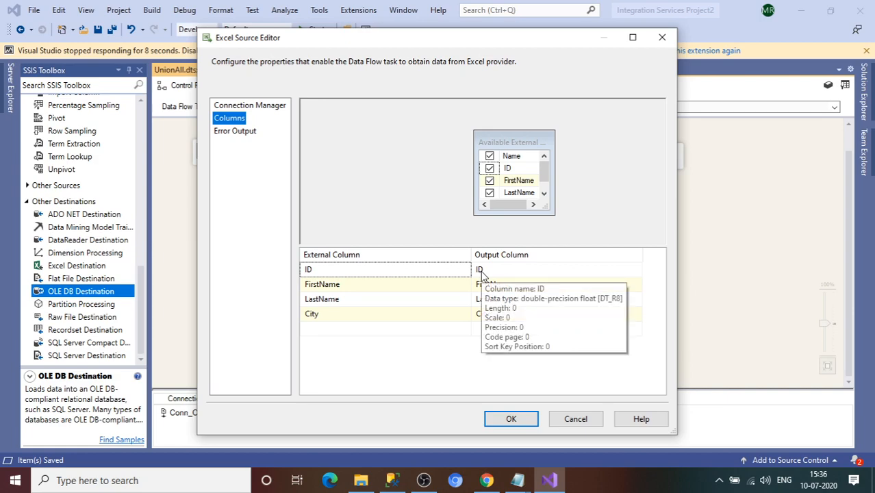
{"action": "mouse_move", "coordinate": [487, 290]}
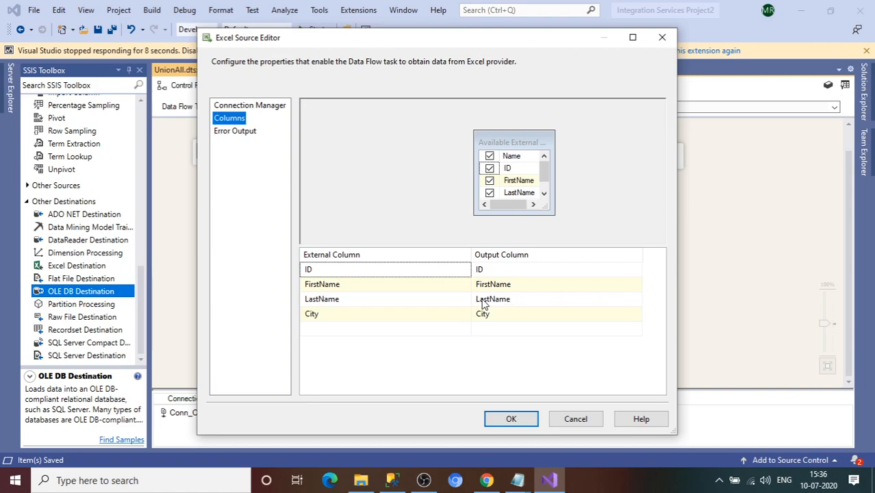
{"action": "mouse_move", "coordinate": [484, 319]}
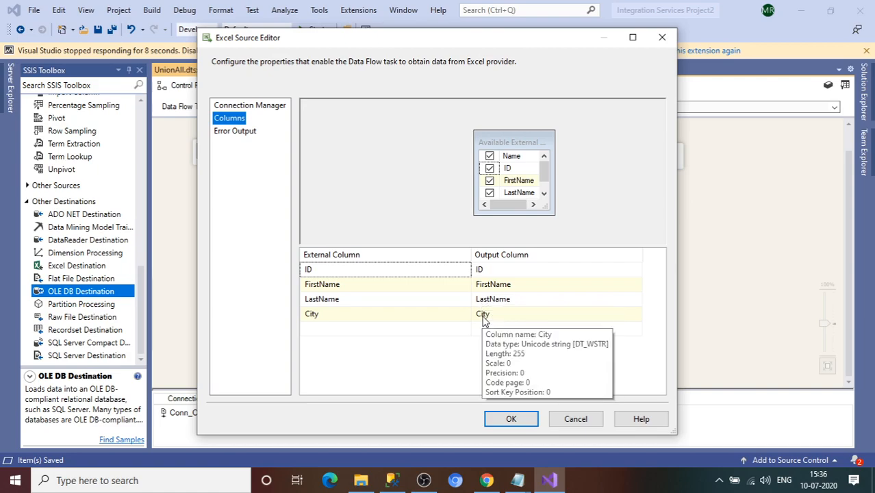
{"action": "left_click", "coordinate": [511, 419]}
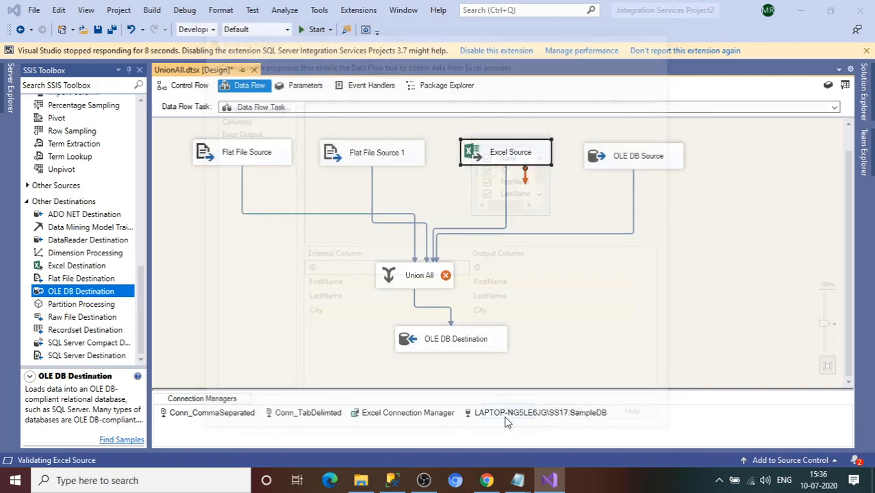
Step: Check the Excel Connection Manager's file path and close it unchanged
{"action": "left_click", "coordinate": [386, 414]}
{"action": "double_click", "coordinate": [386, 415]}
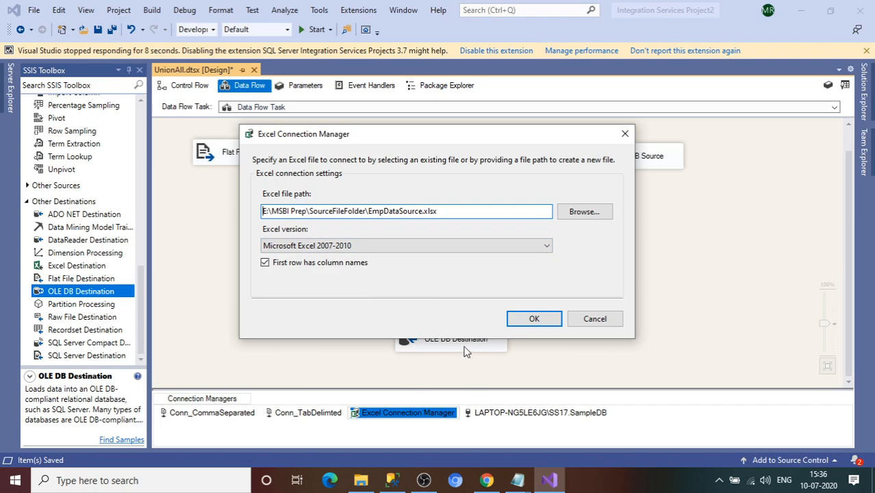
{"action": "left_click", "coordinate": [626, 133]}
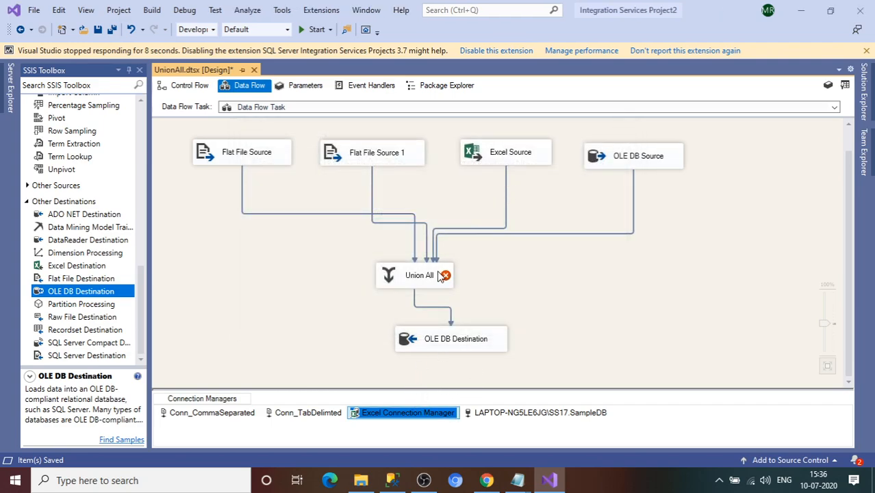
Step: Delete the direct path from Excel Source into Union All
{"action": "left_click", "coordinate": [142, 98]}
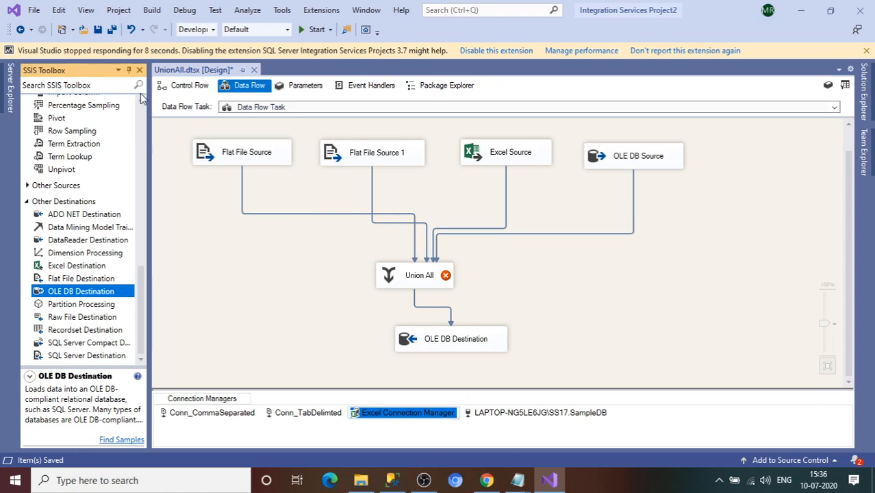
{"action": "scroll", "coordinate": [142, 99], "scroll_direction": "up", "scroll_amount": 5}
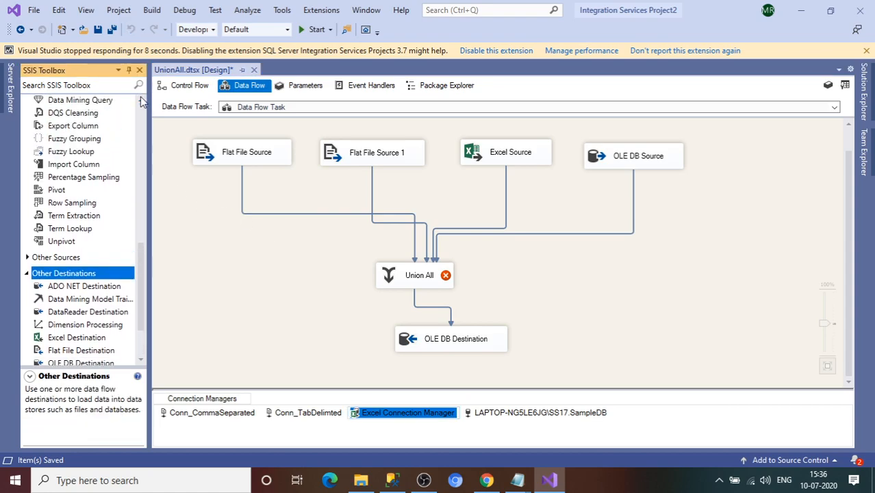
{"action": "scroll", "coordinate": [141, 102], "scroll_direction": "up", "scroll_amount": 3}
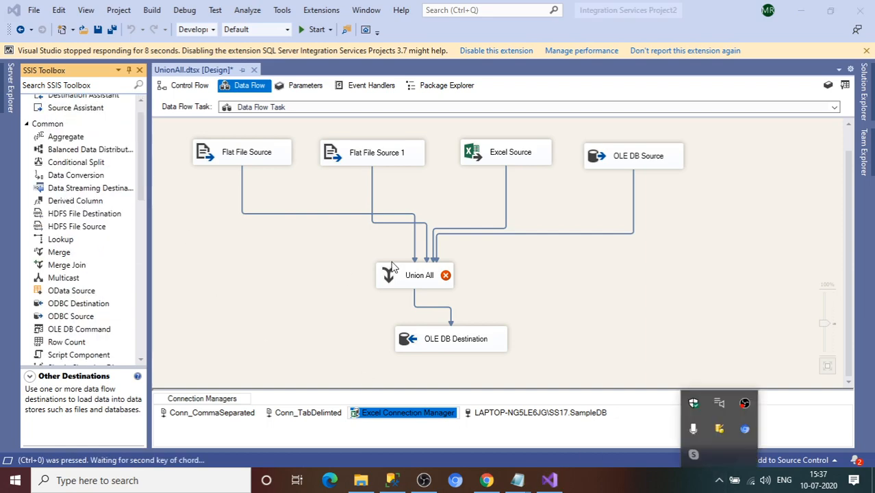
{"action": "left_click", "coordinate": [507, 228]}
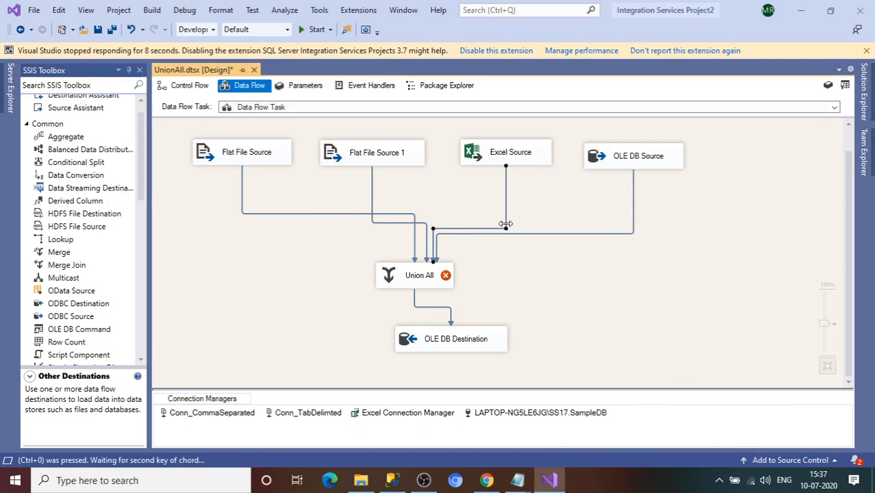
{"action": "right_click", "coordinate": [506, 224]}
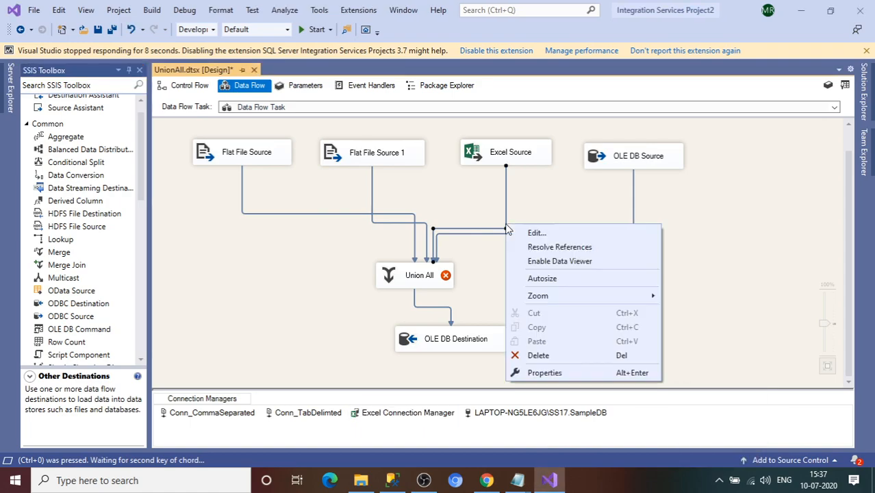
{"action": "left_click", "coordinate": [538, 355]}
Step: Add a Data Conversion below Excel Source and wire Excel Source → Data Conversion → Union All
{"action": "left_click", "coordinate": [47, 175]}
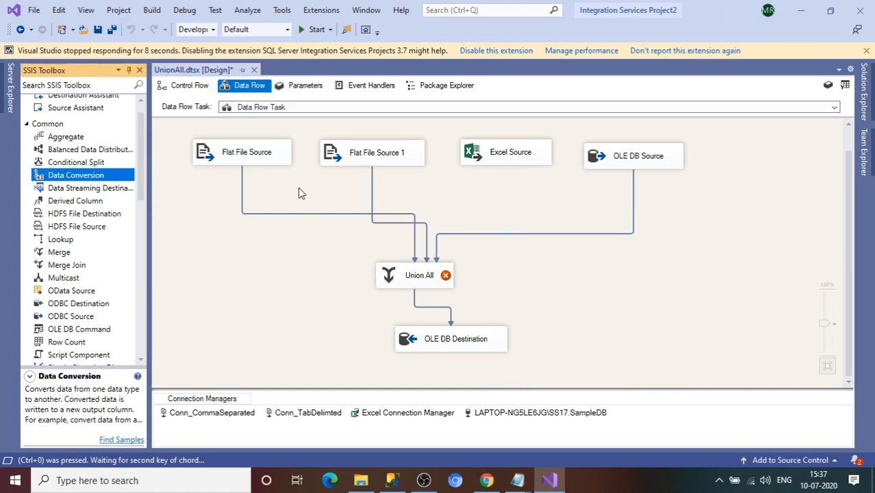
{"action": "left_click_drag", "start_coordinate": [102, 176], "coordinate": [452, 202]}
{"action": "left_click", "coordinate": [507, 162]}
{"action": "left_click_drag", "start_coordinate": [512, 176], "coordinate": [520, 218]}
{"action": "left_click", "coordinate": [519, 219]}
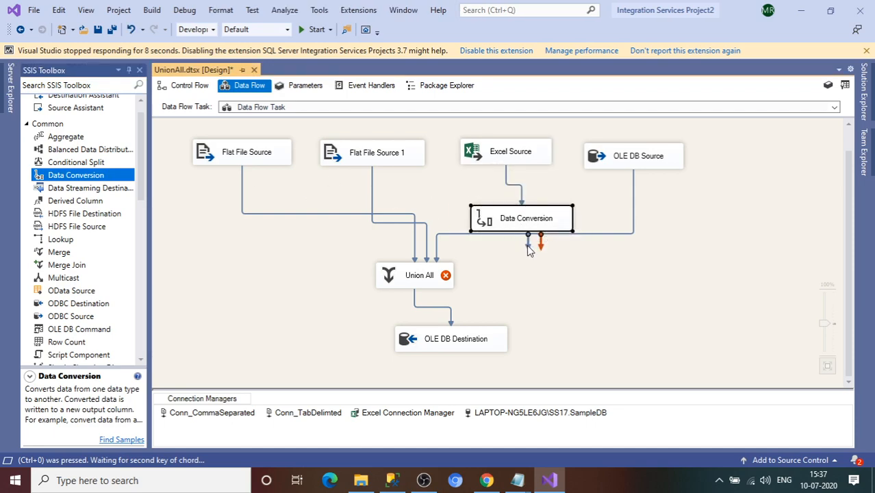
{"action": "left_click_drag", "start_coordinate": [529, 248], "coordinate": [439, 271]}
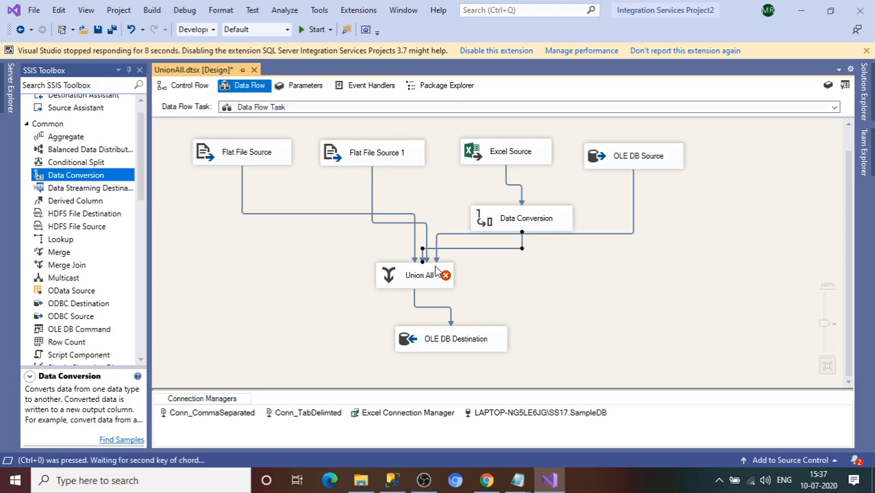
Step: In the Data Conversion editor, select ID, FirstName, LastName and City for conversion
{"action": "double_click", "coordinate": [538, 224]}
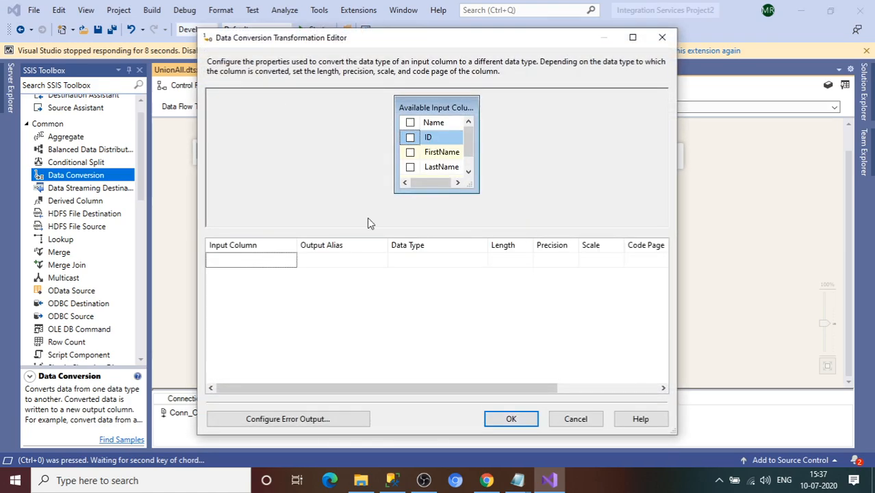
{"action": "left_click", "coordinate": [411, 138]}
{"action": "left_click", "coordinate": [410, 152]}
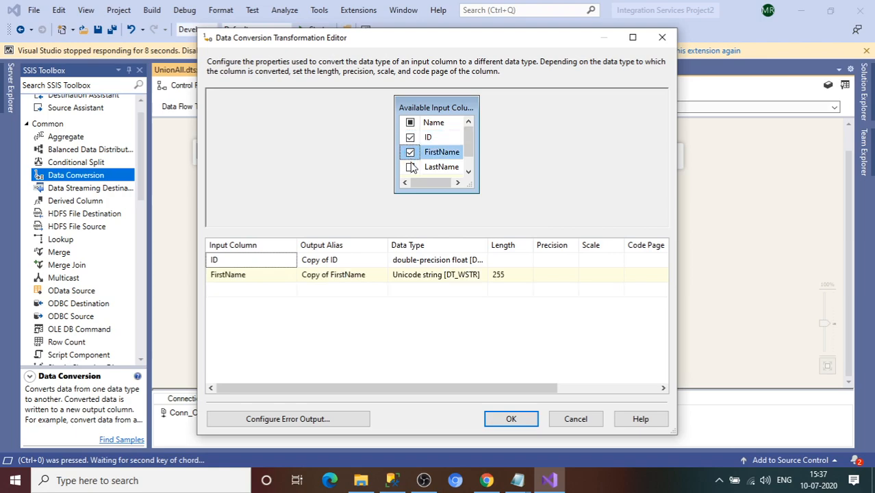
{"action": "left_click", "coordinate": [410, 167]}
{"action": "left_click", "coordinate": [469, 172]}
{"action": "left_click", "coordinate": [411, 168]}
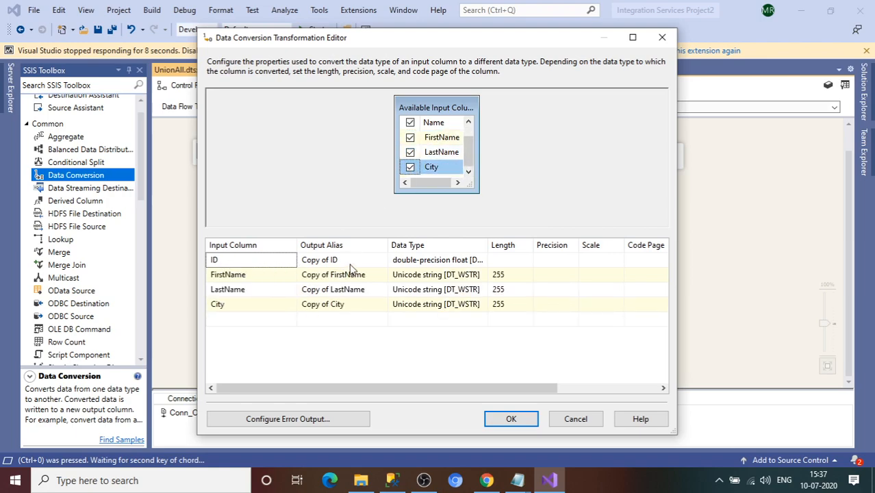
Step: Set ID to four-byte signed integer [DT_I4] and FirstName, LastName, City to string [DT_STR]
{"action": "left_click", "coordinate": [420, 259]}
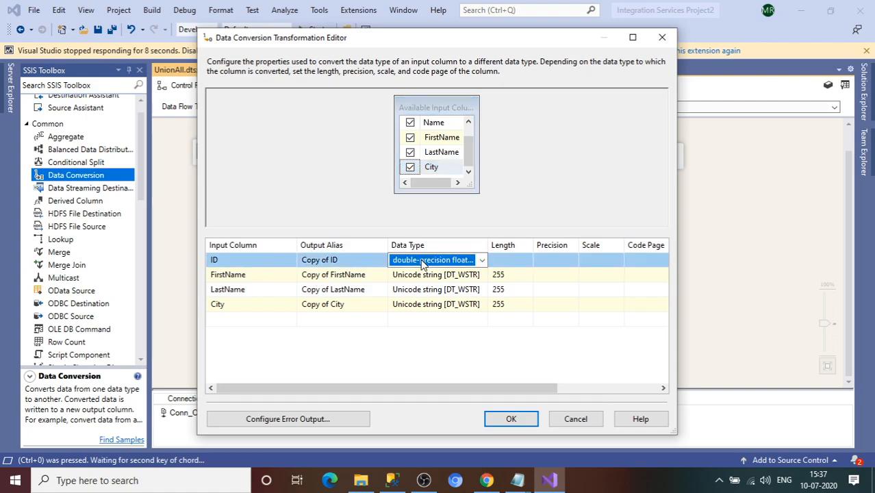
{"action": "left_click", "coordinate": [420, 259]}
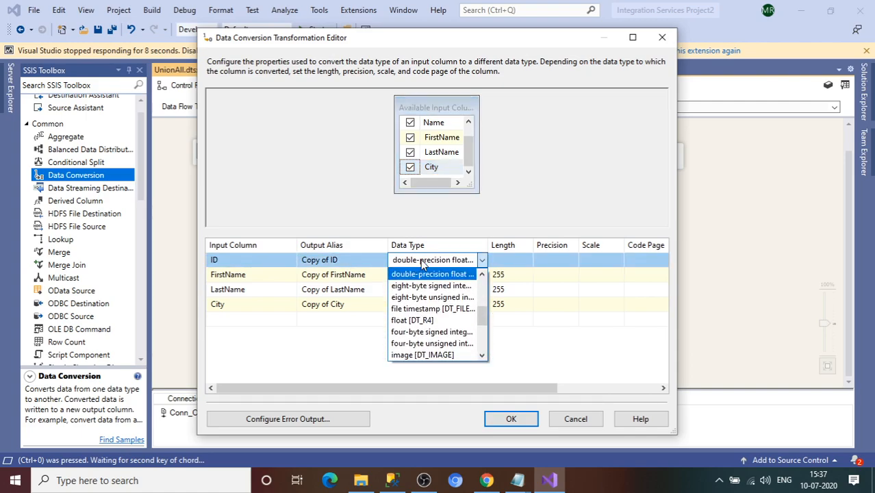
{"action": "left_click", "coordinate": [483, 274]}
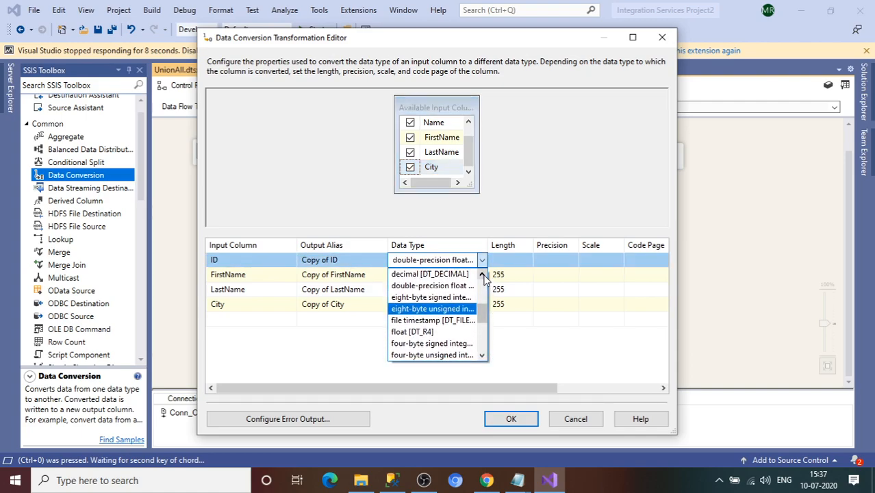
{"action": "left_click", "coordinate": [430, 344]}
{"action": "left_click", "coordinate": [428, 279]}
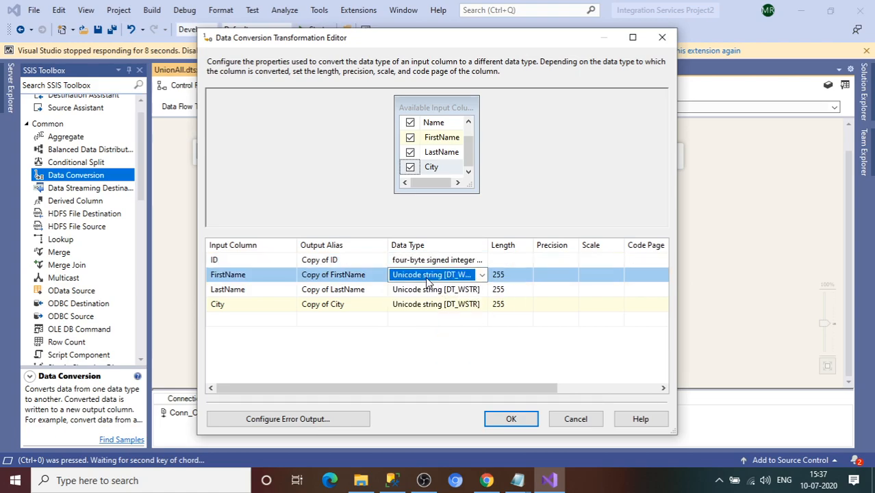
{"action": "left_click", "coordinate": [428, 279]}
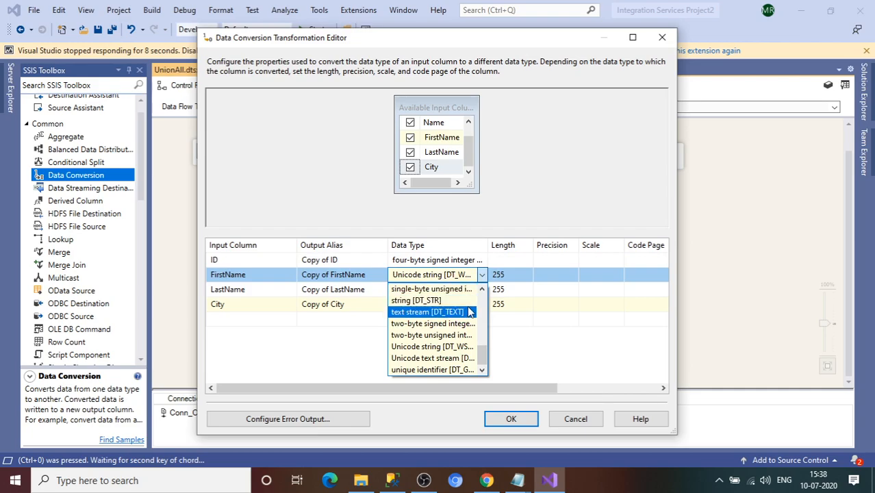
{"action": "left_click", "coordinate": [437, 301]}
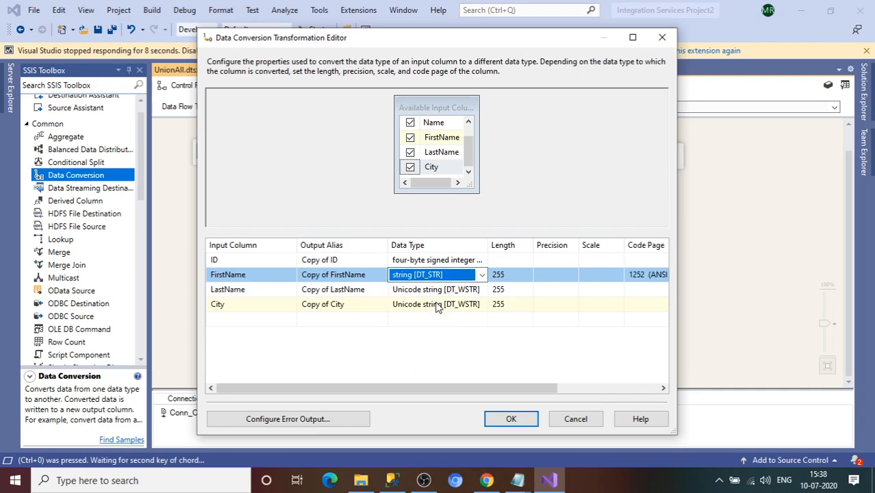
{"action": "left_click", "coordinate": [446, 291]}
{"action": "left_click", "coordinate": [442, 312]}
{"action": "left_click", "coordinate": [442, 309]}
{"action": "left_click", "coordinate": [446, 328]}
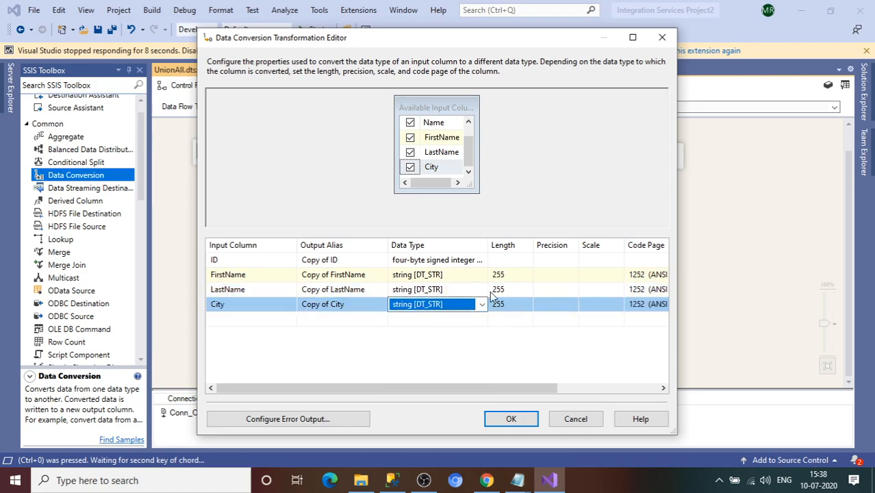
Step: Set the string columns' length to 50, apply, and reopen Data Conversion to verify
{"action": "left_click", "coordinate": [505, 275]}
{"action": "left_click_drag", "start_coordinate": [504, 277], "coordinate": [487, 278]}
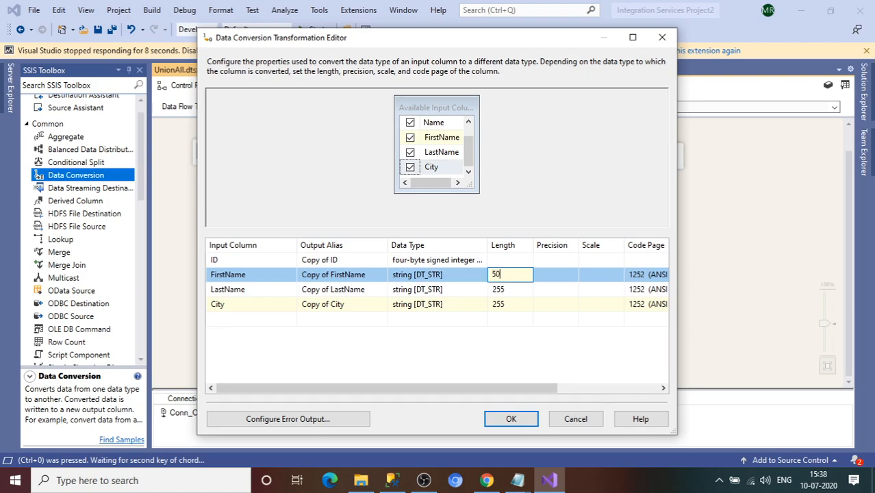
{"action": "left_click", "coordinate": [500, 289]}
{"action": "left_click_drag", "start_coordinate": [505, 289], "coordinate": [478, 289]}
{"action": "type", "text": "50"}
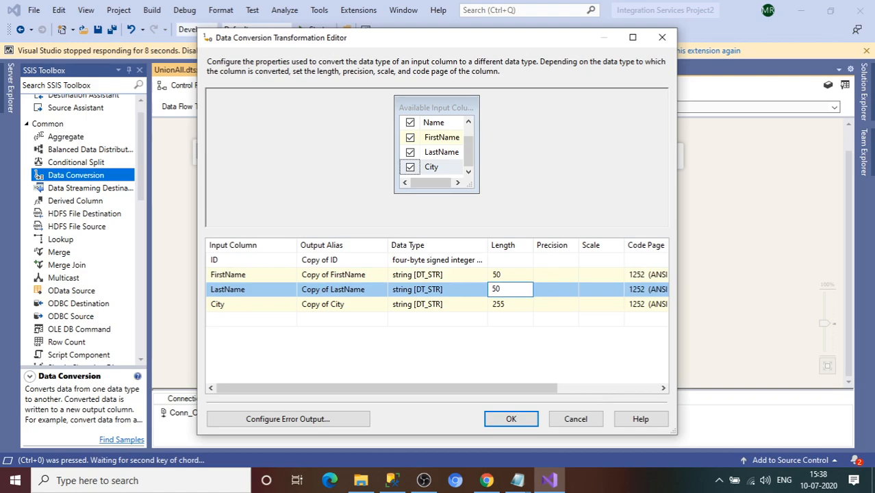
{"action": "left_click", "coordinate": [504, 306]}
{"action": "left_click_drag", "start_coordinate": [514, 306], "coordinate": [487, 306]}
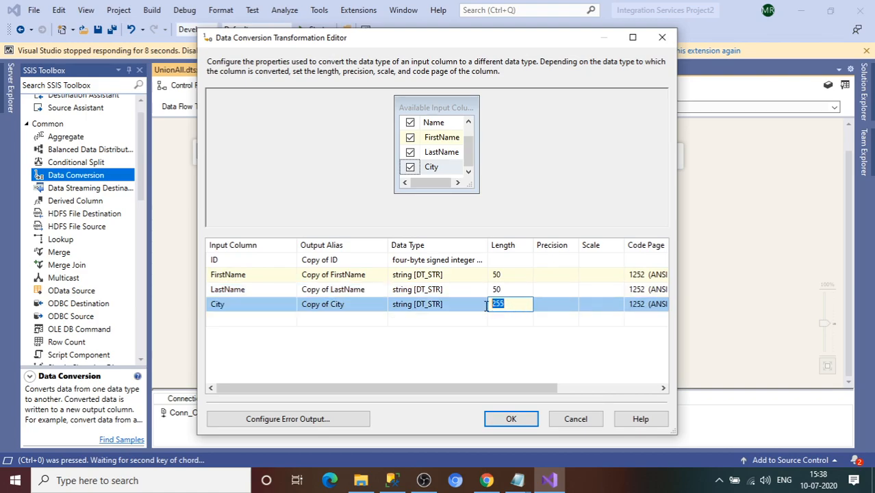
{"action": "type", "text": "50"}
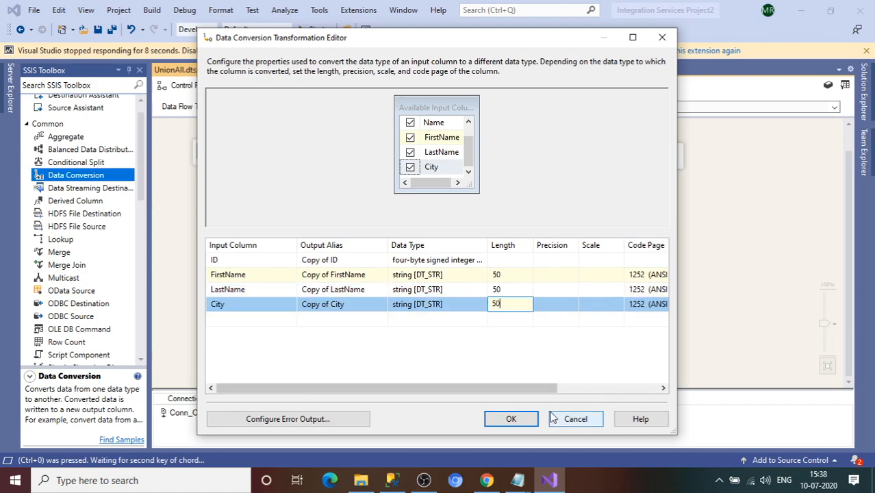
{"action": "left_click", "coordinate": [510, 420]}
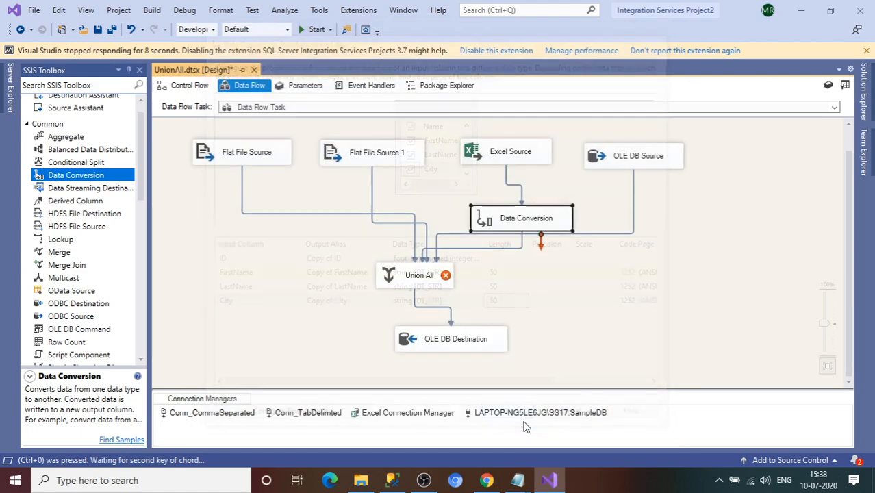
{"action": "double_click", "coordinate": [522, 228]}
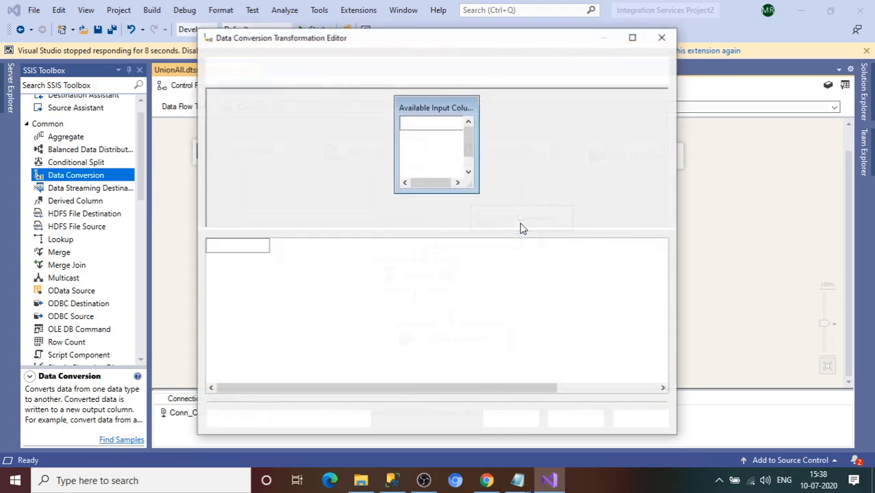
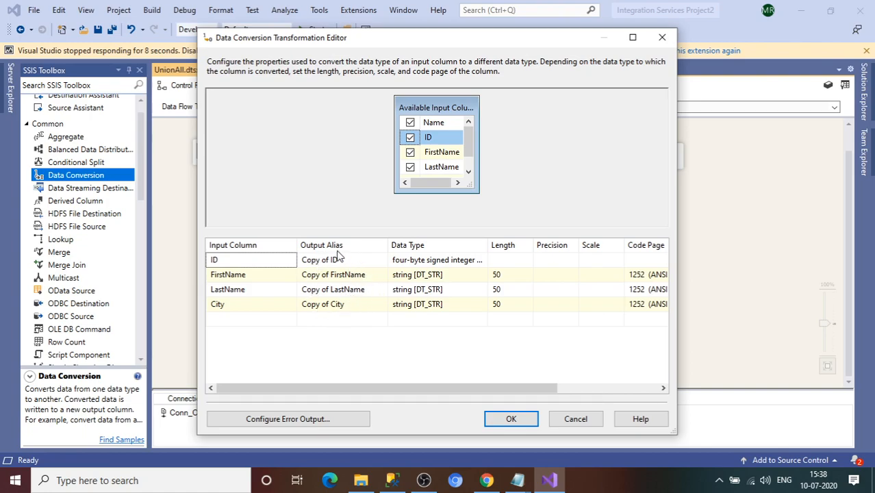
Step: Save the conversions: ID to DT_I4, and FirstName, LastName and City to DT_STR length 50
{"action": "left_click", "coordinate": [508, 418]}
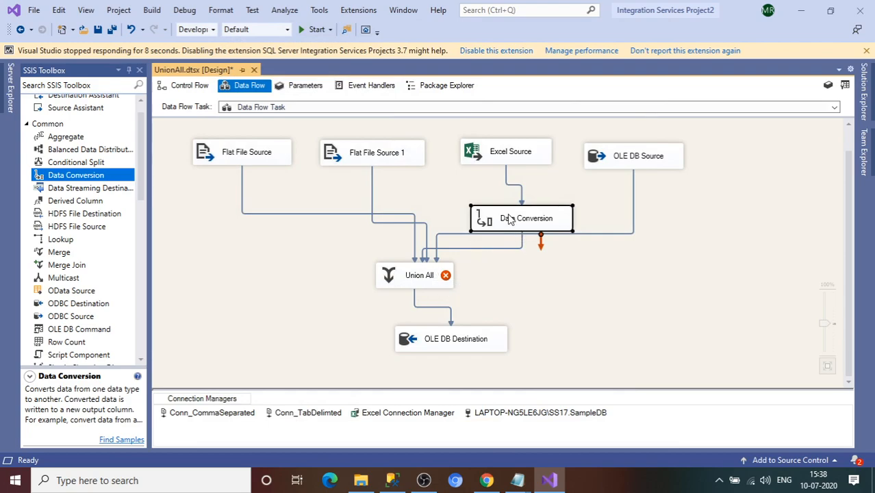
{"action": "double_click", "coordinate": [432, 275]}
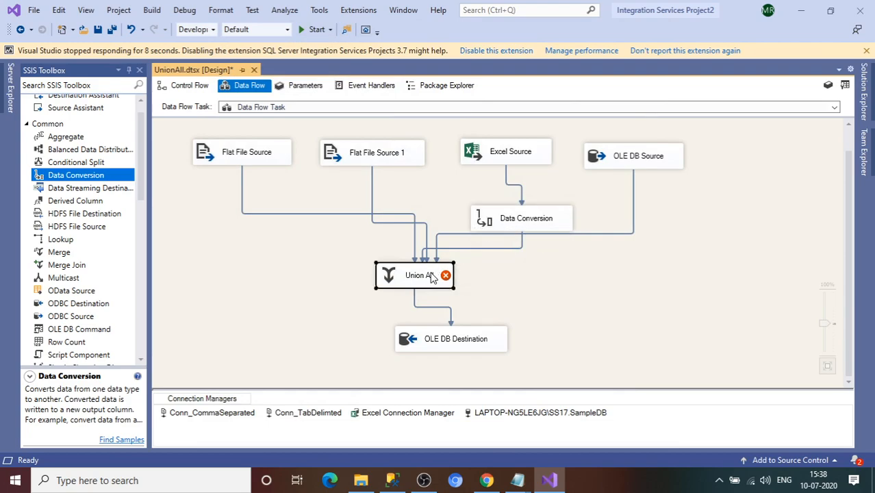
{"action": "left_click_drag", "start_coordinate": [415, 396], "coordinate": [550, 398]}
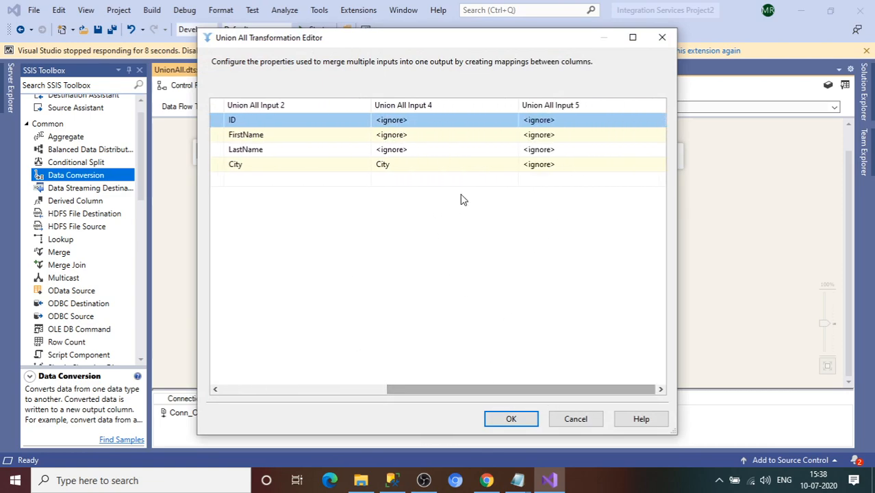
{"action": "left_click", "coordinate": [422, 121]}
{"action": "left_click", "coordinate": [422, 122]}
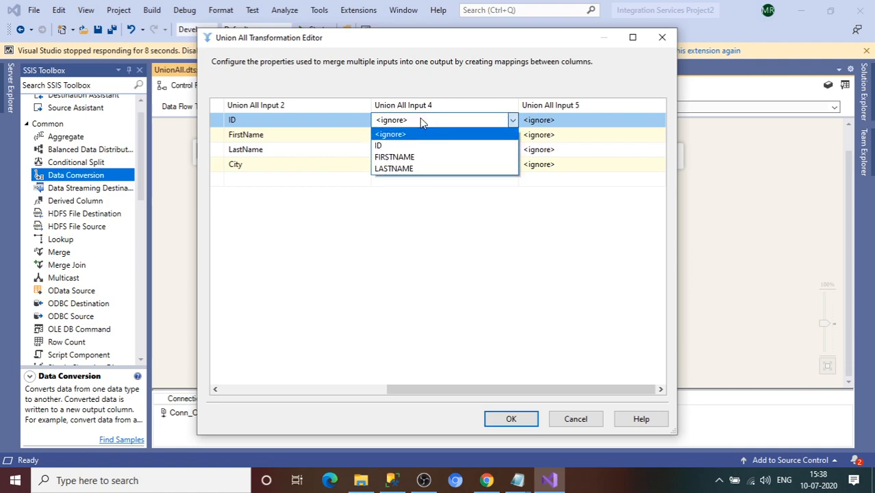
{"action": "left_click", "coordinate": [535, 39]}
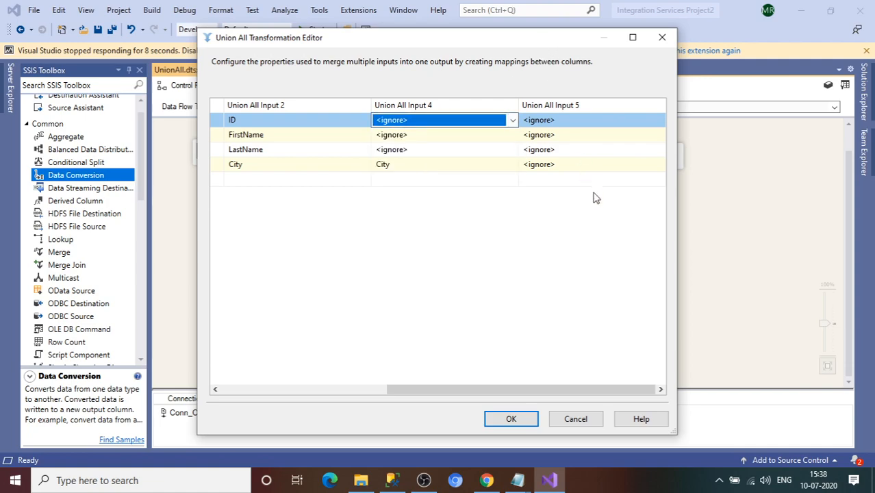
{"action": "left_click", "coordinate": [488, 126]}
{"action": "left_click", "coordinate": [486, 124]}
{"action": "left_click", "coordinate": [486, 124]}
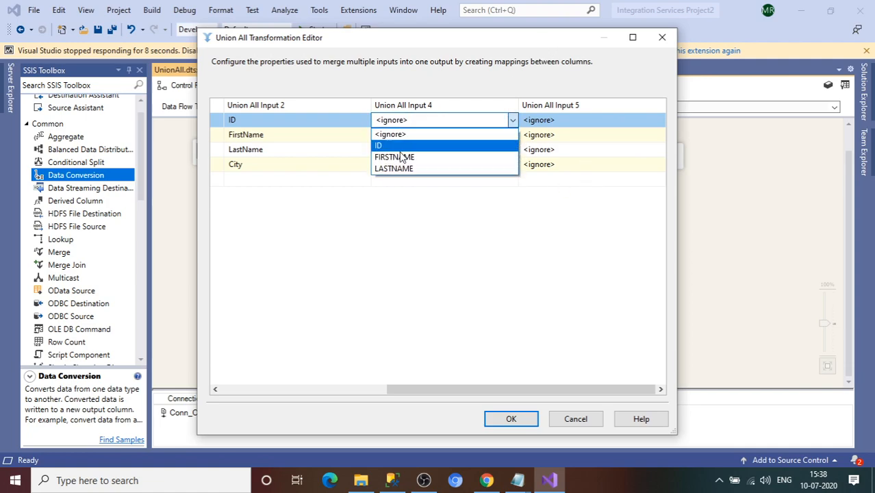
{"action": "left_click", "coordinate": [566, 124]}
{"action": "left_click", "coordinate": [563, 121]}
{"action": "left_click", "coordinate": [563, 120]}
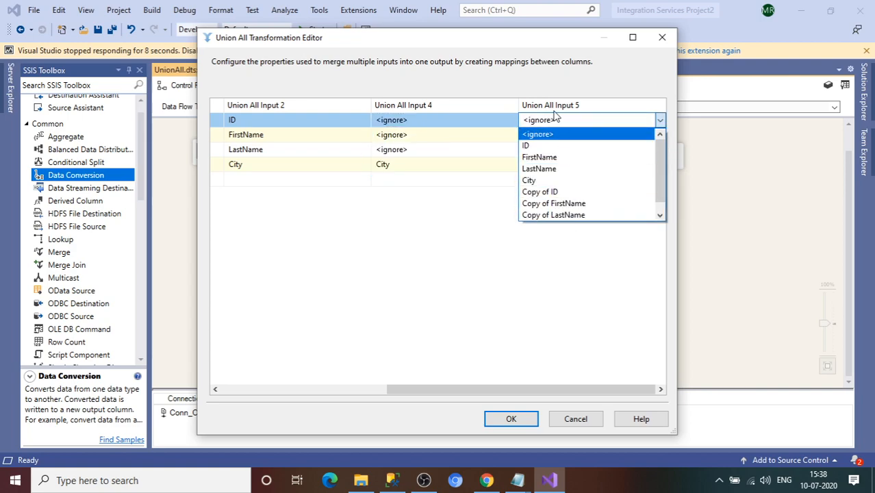
{"action": "left_click", "coordinate": [478, 74]}
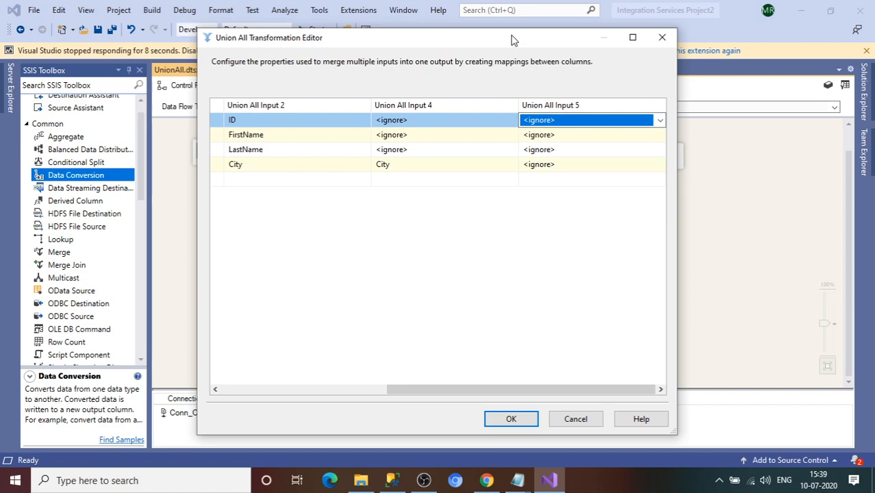
{"action": "left_click_drag", "start_coordinate": [511, 39], "coordinate": [417, 64]}
{"action": "left_click", "coordinate": [509, 145]}
{"action": "left_click", "coordinate": [509, 144]}
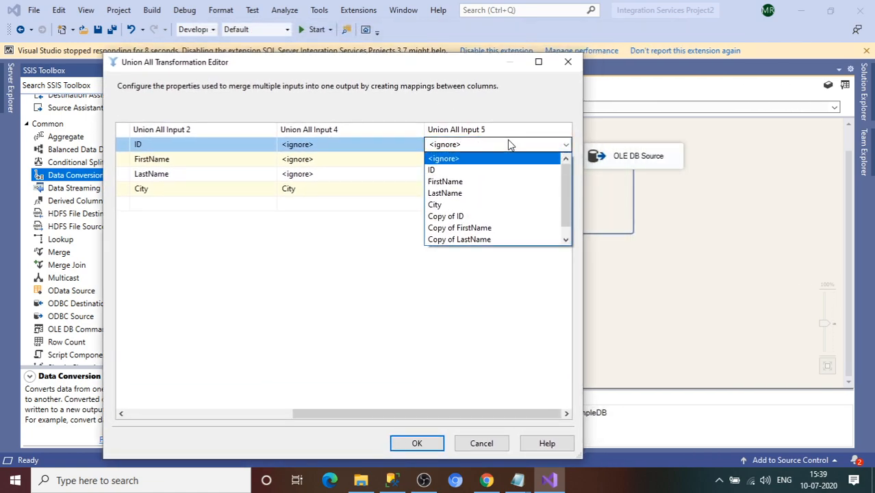
{"action": "left_click", "coordinate": [463, 216]}
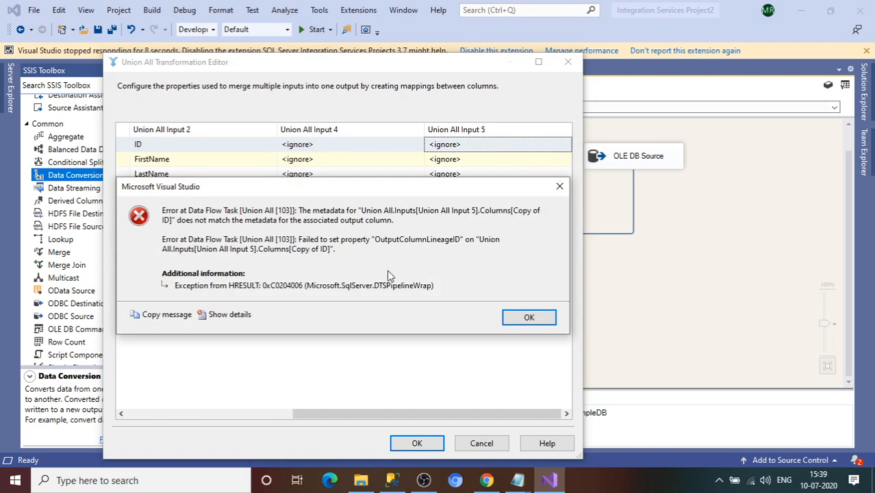
{"action": "left_click", "coordinate": [531, 321]}
{"action": "left_click", "coordinate": [569, 61]}
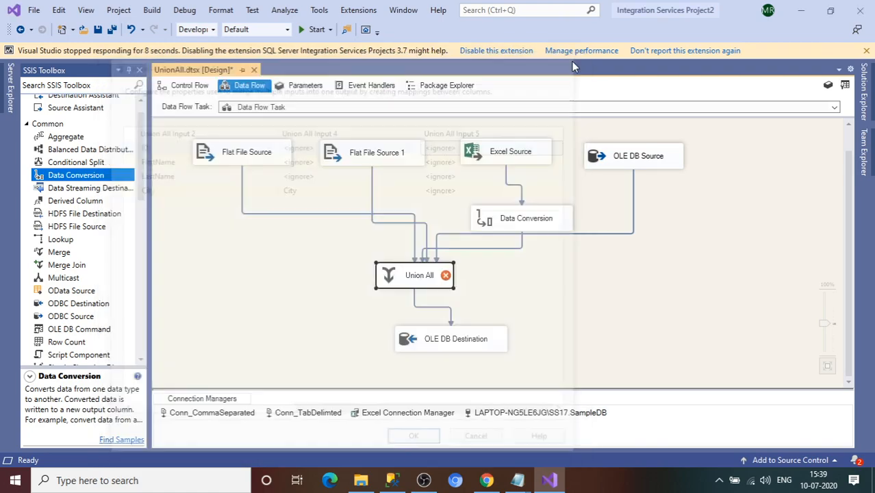
Step: Nudge OLE DB Source and review the column metadata of its path into Union All
{"action": "left_click", "coordinate": [518, 253]}
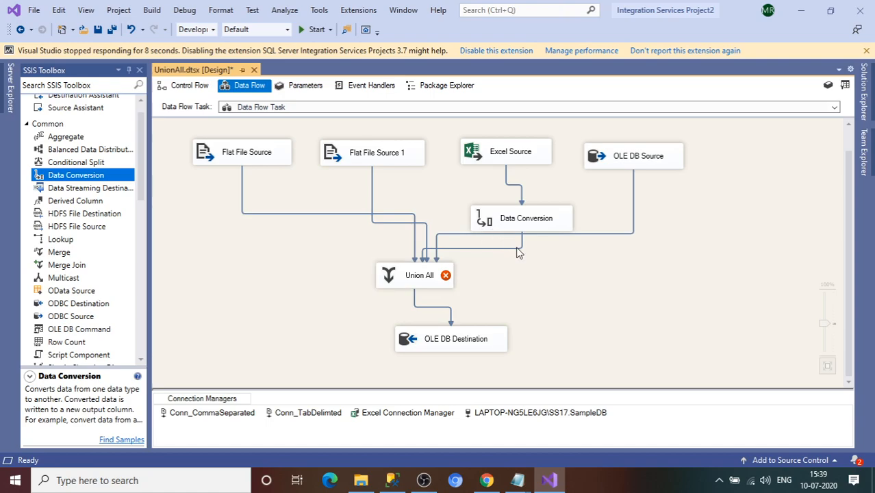
{"action": "left_click", "coordinate": [634, 156]}
{"action": "left_click_drag", "start_coordinate": [633, 156], "coordinate": [631, 151]}
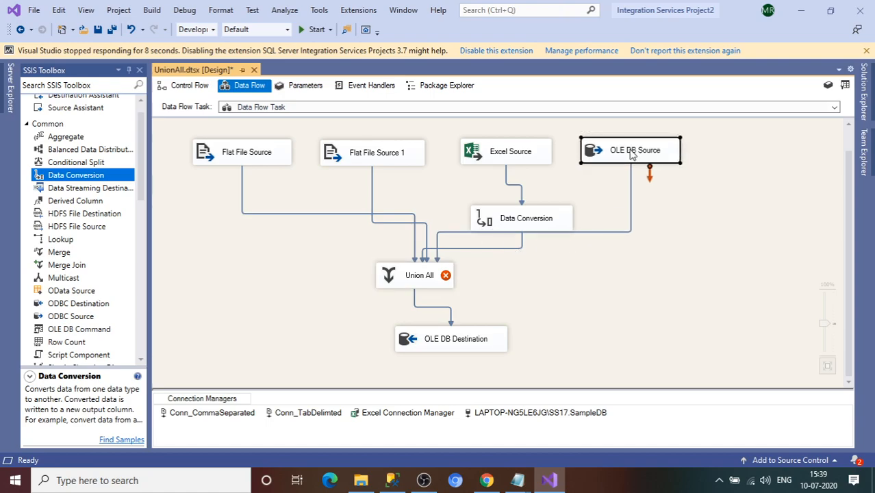
{"action": "left_click", "coordinate": [617, 233]}
{"action": "right_click", "coordinate": [618, 234]}
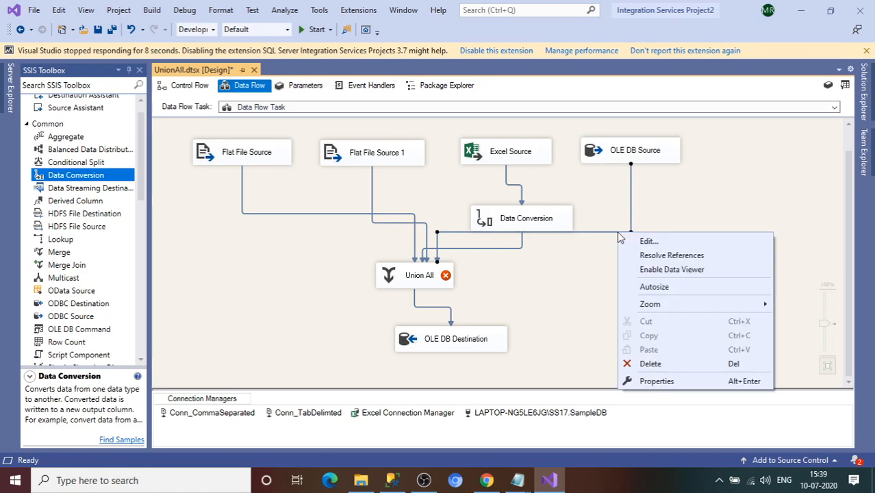
{"action": "left_click", "coordinate": [648, 241]}
{"action": "left_click", "coordinate": [280, 143]}
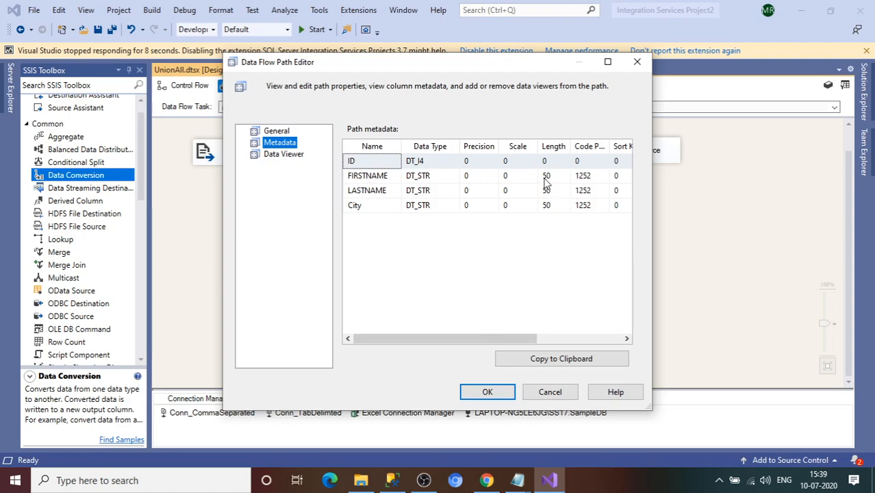
{"action": "left_click", "coordinate": [487, 391]}
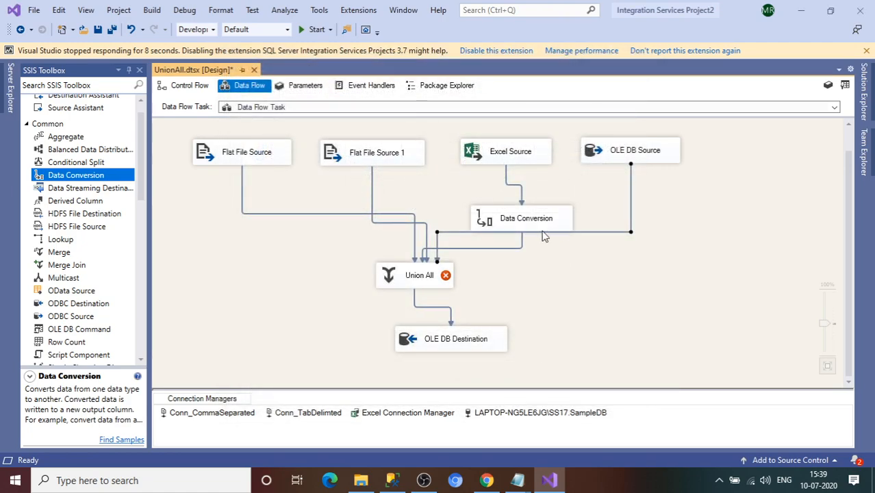
Step: Move Union All lower and to the right on the canvas
{"action": "left_click_drag", "start_coordinate": [420, 276], "coordinate": [439, 292]}
{"action": "key", "text": "ctrl+0"}
{"action": "key", "text": "Delete"}
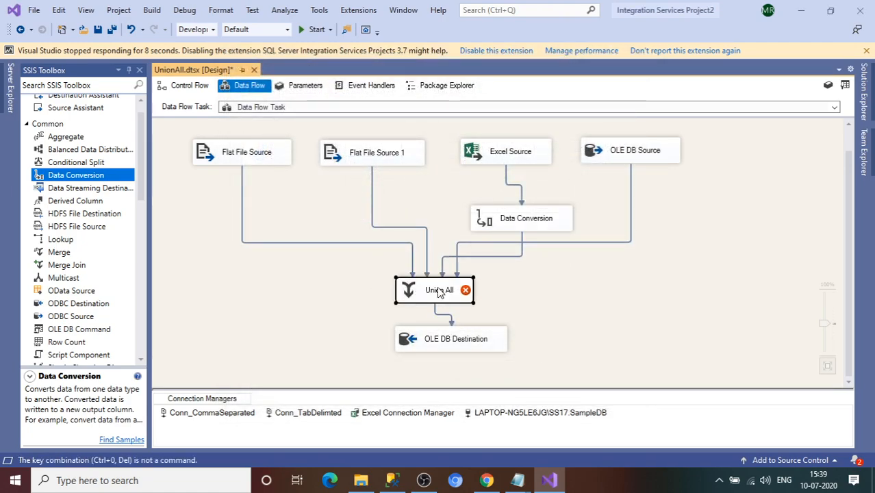
Step: Review the column metadata of the Data Conversion path into Union All
{"action": "left_click", "coordinate": [521, 255]}
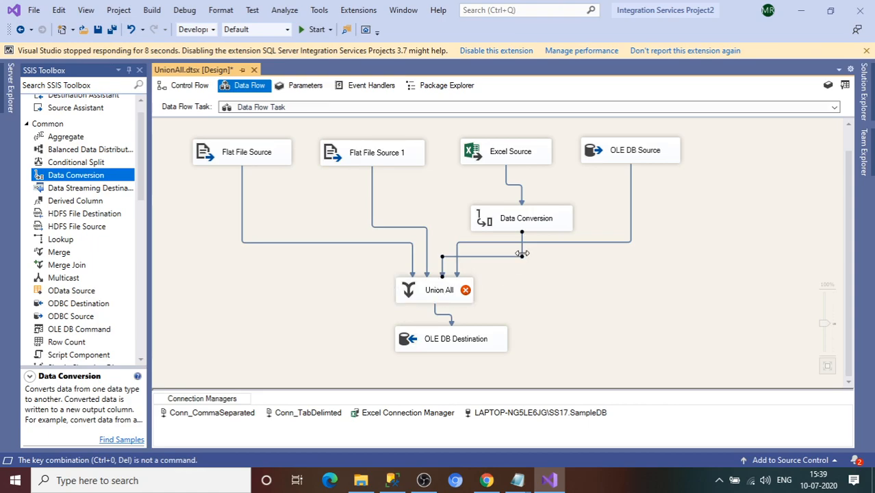
{"action": "right_click", "coordinate": [523, 255]}
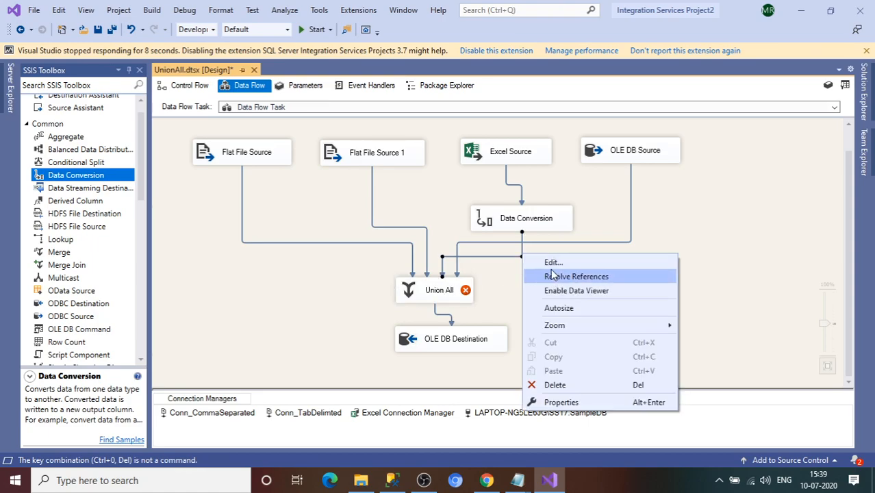
{"action": "left_click", "coordinate": [547, 264]}
{"action": "left_click", "coordinate": [289, 144]}
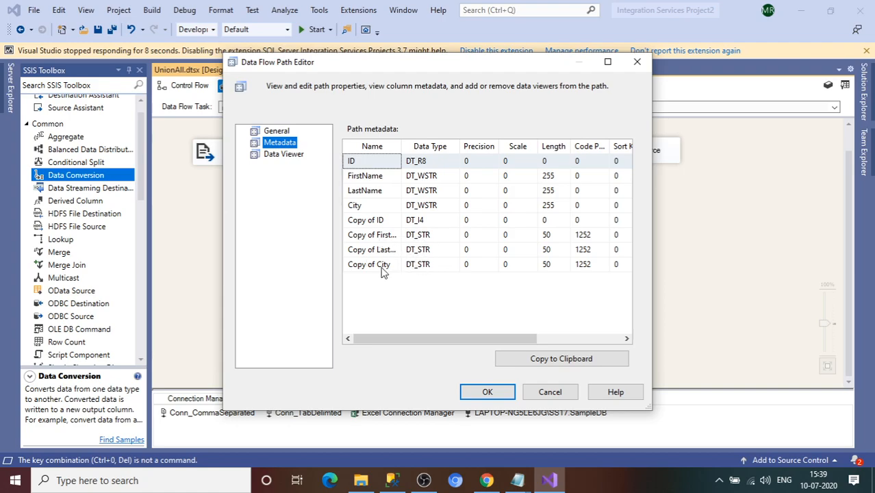
{"action": "left_click", "coordinate": [488, 392]}
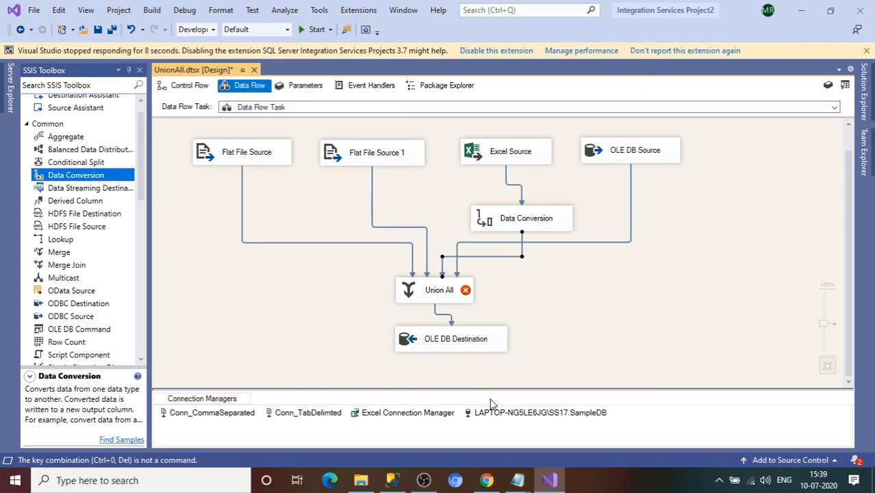
{"action": "left_click", "coordinate": [439, 293]}
{"action": "left_click", "coordinate": [381, 243]}
{"action": "double_click", "coordinate": [451, 293]}
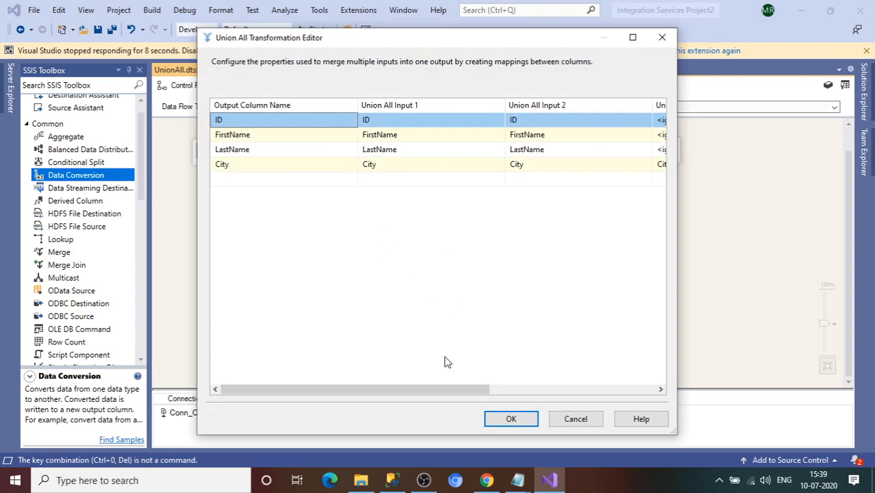
{"action": "left_click_drag", "start_coordinate": [414, 389], "coordinate": [566, 401]}
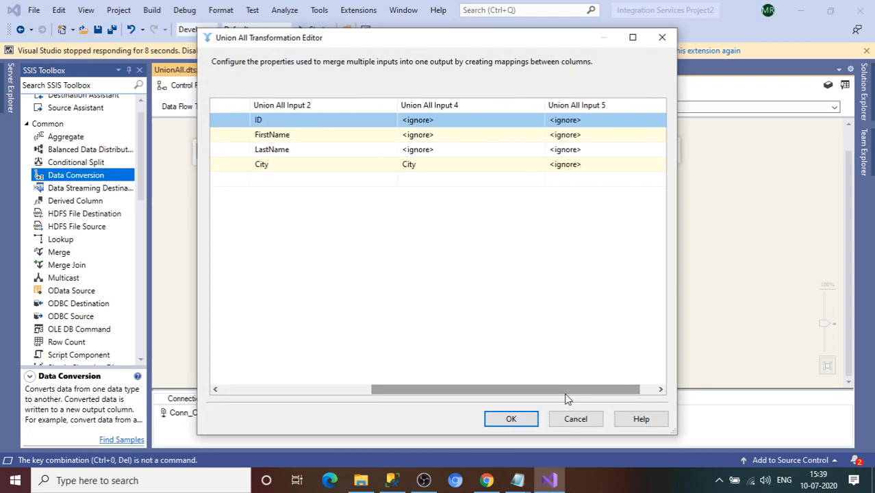
{"action": "left_click", "coordinate": [483, 122]}
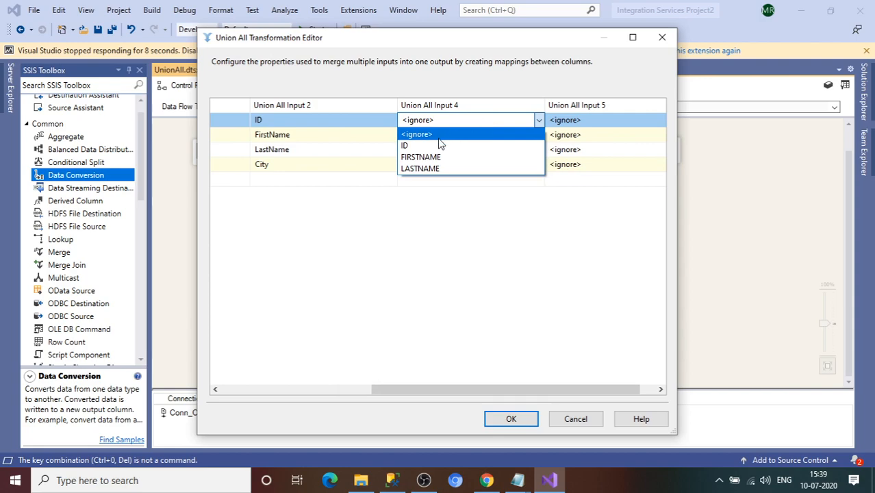
{"action": "left_click", "coordinate": [443, 145]}
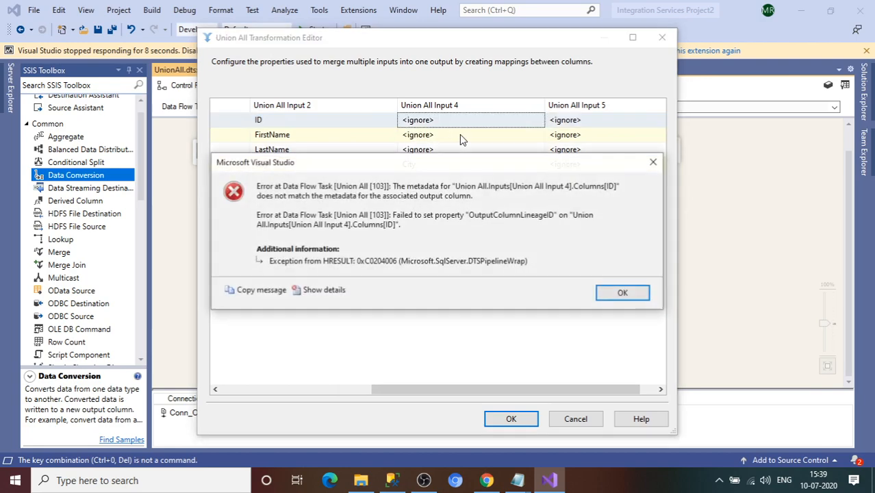
{"action": "left_click", "coordinate": [622, 294]}
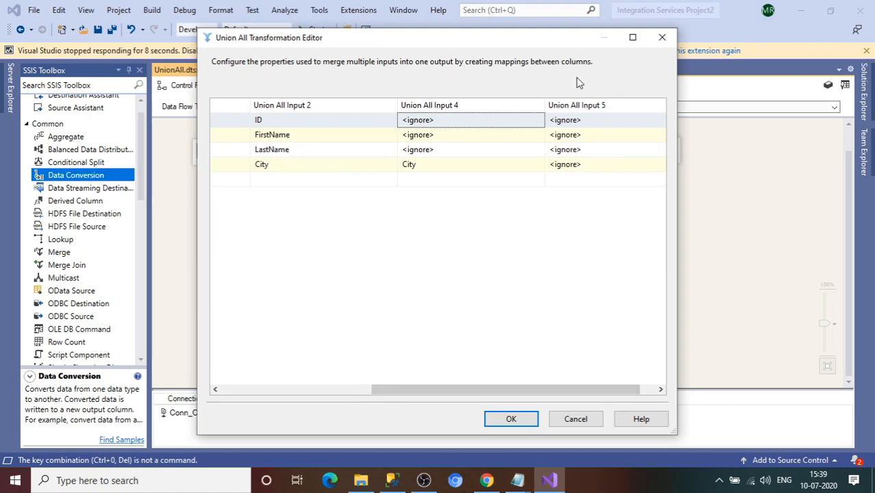
{"action": "left_click", "coordinate": [662, 37]}
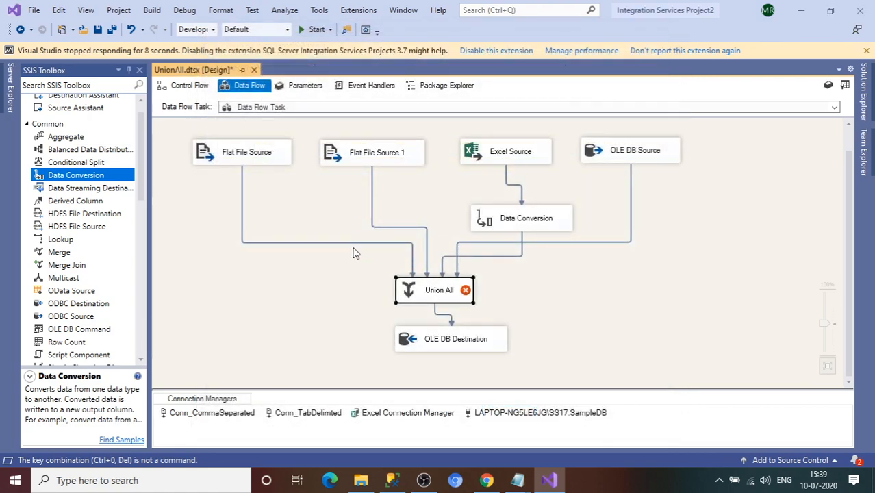
Step: Delete the four existing paths from the sources into Union All
{"action": "left_click", "coordinate": [365, 245]}
{"action": "left_click", "coordinate": [365, 242]}
{"action": "key", "text": "Delete"}
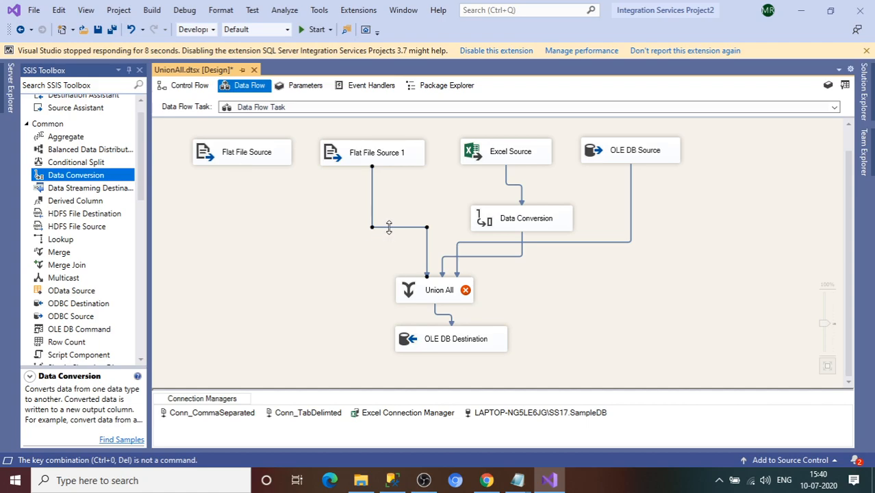
{"action": "key", "text": "Delete"}
{"action": "left_click", "coordinate": [471, 256]}
{"action": "key", "text": "Delete"}
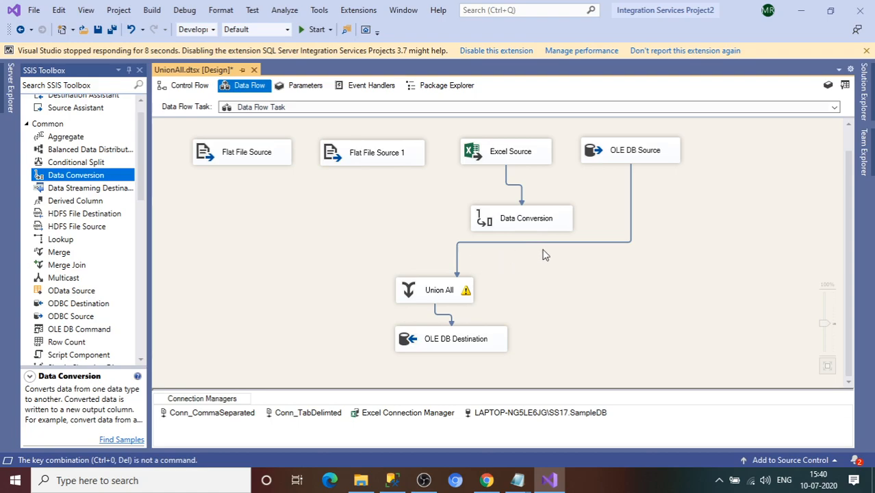
{"action": "key", "text": "Delete"}
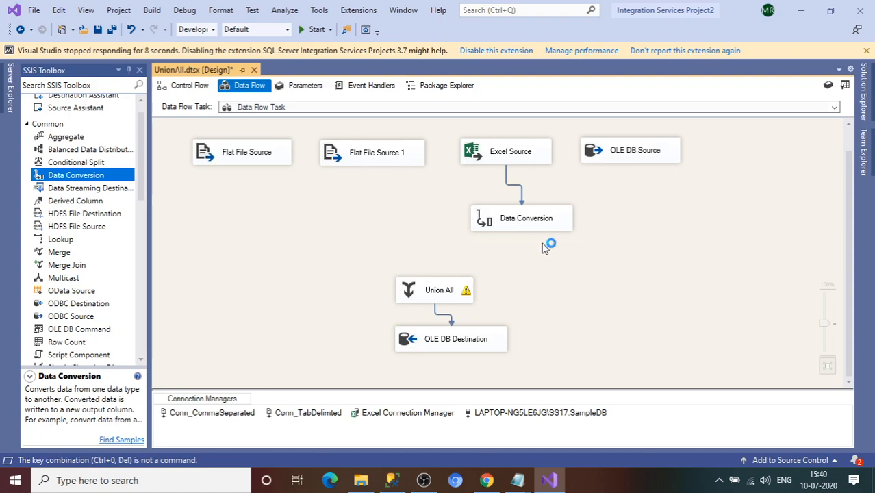
Step: Reconnect Flat File Source, Flat File Source 1, Data Conversion and OLE DB Source outputs to Union All
{"action": "left_click", "coordinate": [246, 156]}
{"action": "left_click_drag", "start_coordinate": [247, 172], "coordinate": [431, 294]}
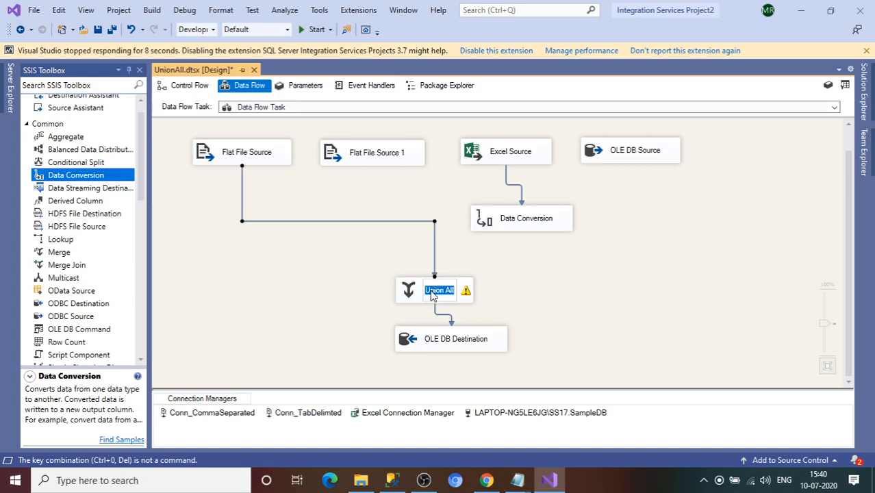
{"action": "left_click", "coordinate": [370, 156]}
{"action": "left_click_drag", "start_coordinate": [378, 180], "coordinate": [401, 290]}
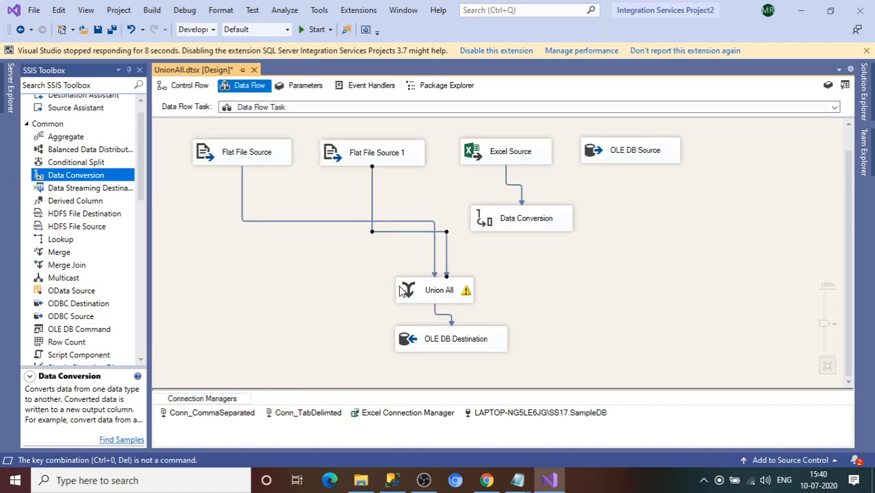
{"action": "left_click", "coordinate": [521, 226]}
{"action": "left_click_drag", "start_coordinate": [523, 236], "coordinate": [451, 287]}
{"action": "left_click", "coordinate": [627, 159]}
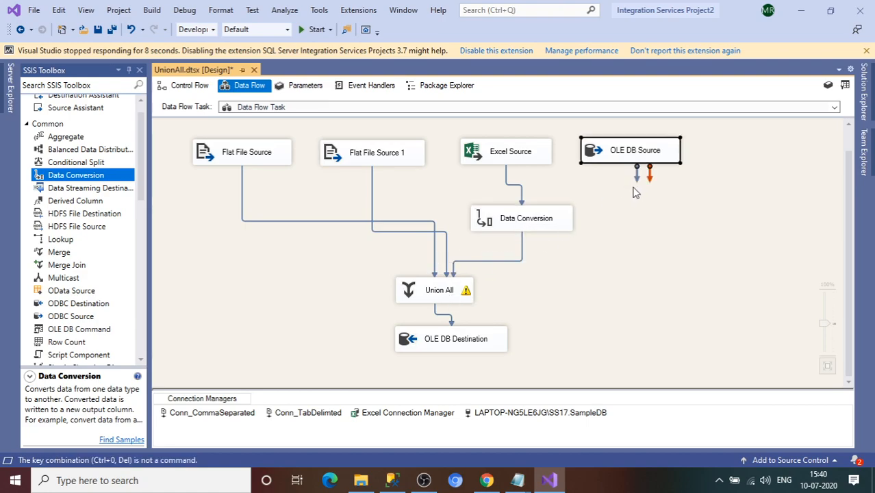
{"action": "left_click_drag", "start_coordinate": [636, 185], "coordinate": [476, 298]}
{"action": "double_click", "coordinate": [430, 291]}
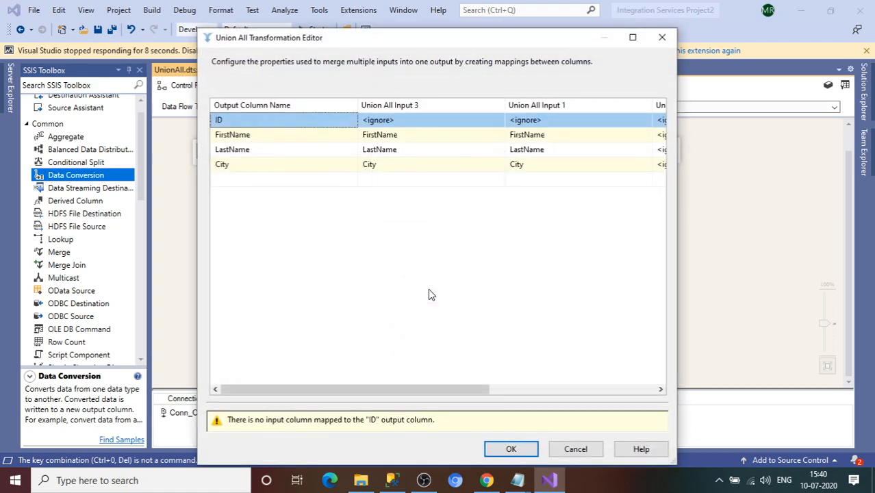
{"action": "left_click_drag", "start_coordinate": [394, 396], "coordinate": [271, 426]}
{"action": "left_click", "coordinate": [408, 122]}
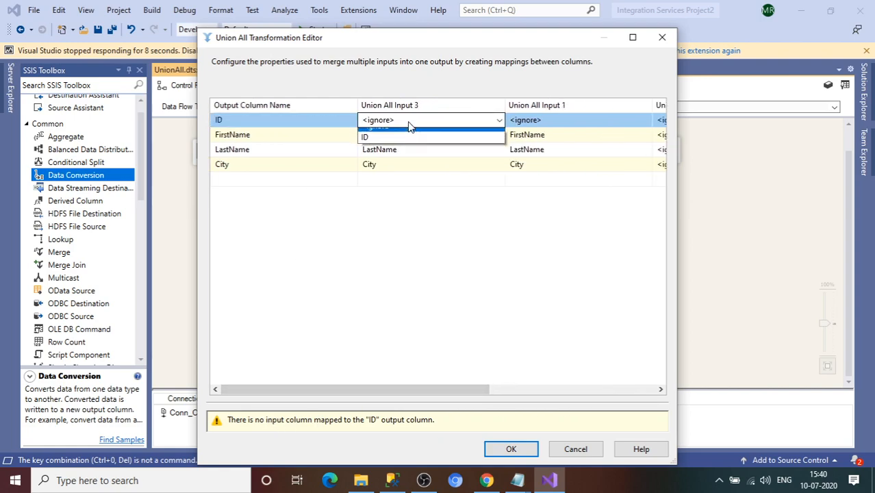
{"action": "left_click", "coordinate": [377, 143]}
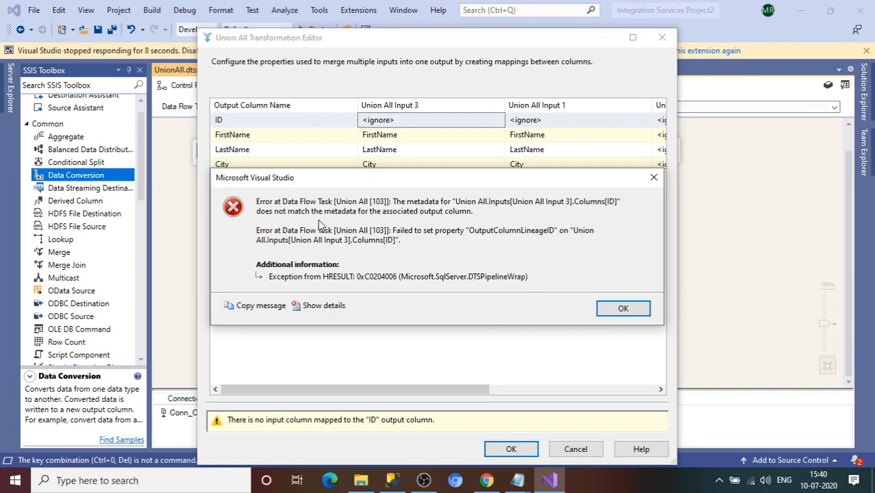
{"action": "left_click", "coordinate": [622, 308]}
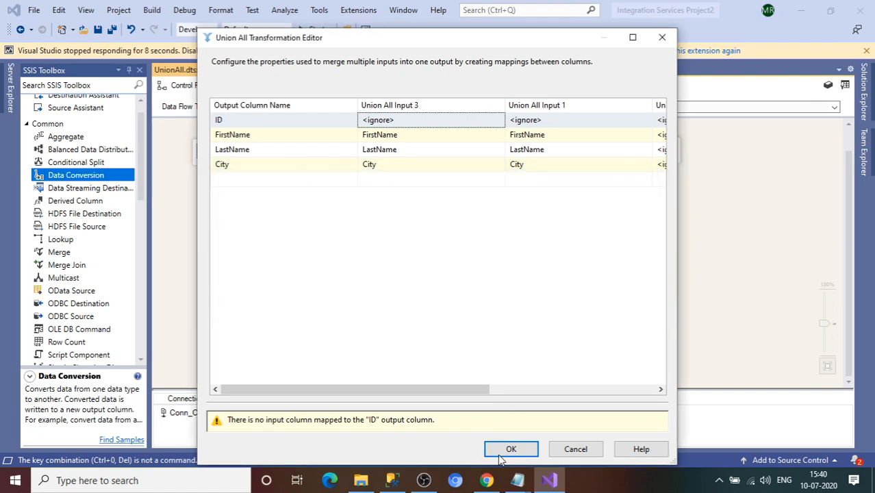
{"action": "left_click", "coordinate": [507, 451]}
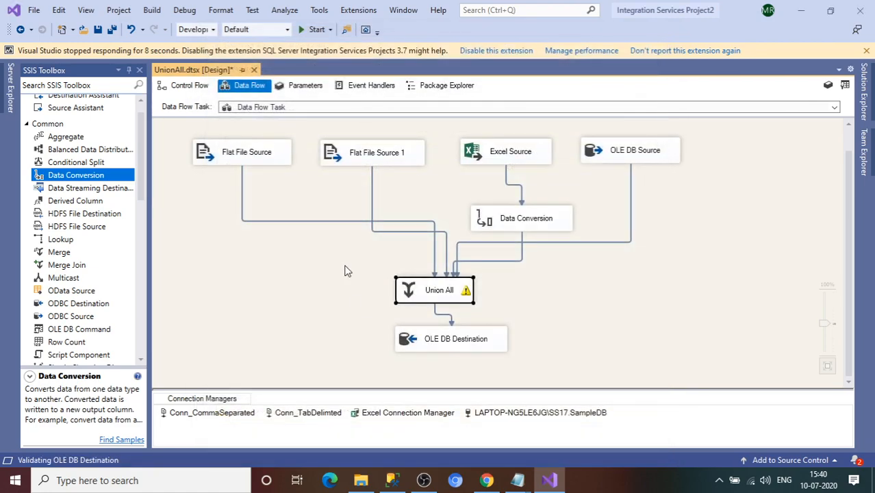
{"action": "left_click", "coordinate": [313, 221]}
{"action": "right_click", "coordinate": [313, 221]}
{"action": "left_click", "coordinate": [332, 230]}
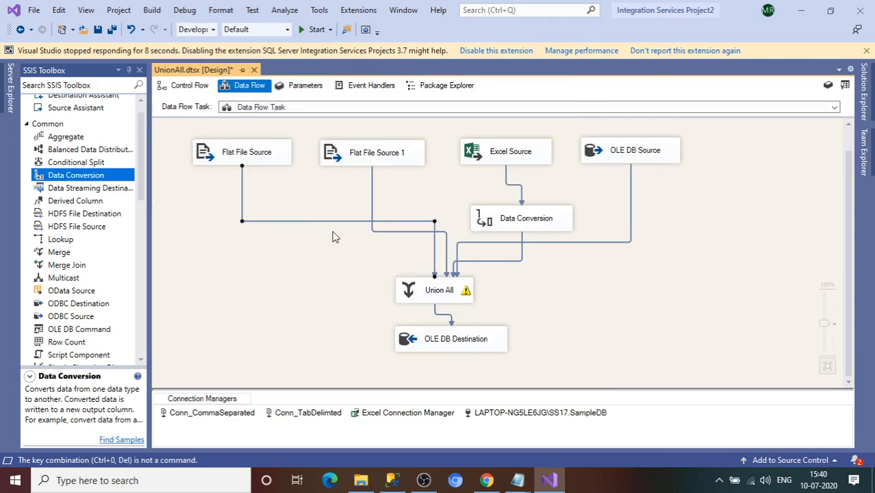
{"action": "left_click", "coordinate": [281, 143]}
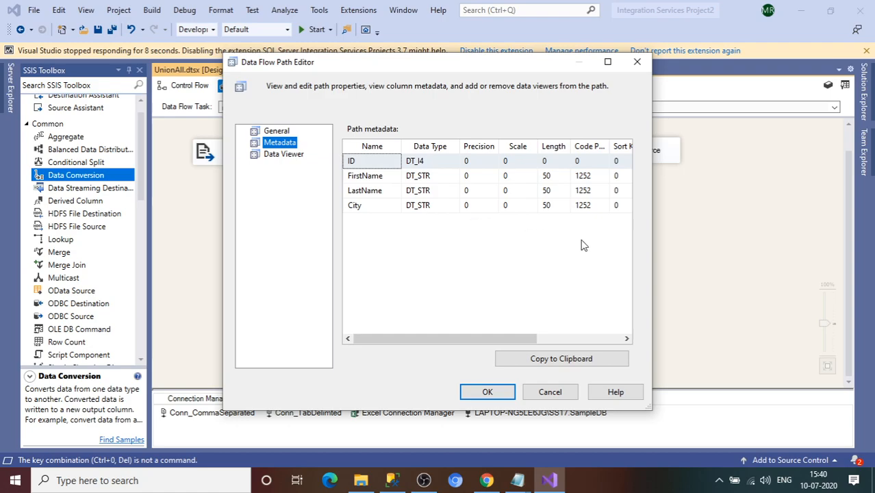
{"action": "left_click", "coordinate": [637, 62]}
{"action": "left_click", "coordinate": [372, 202]}
{"action": "right_click", "coordinate": [373, 209]}
{"action": "left_click", "coordinate": [392, 212]}
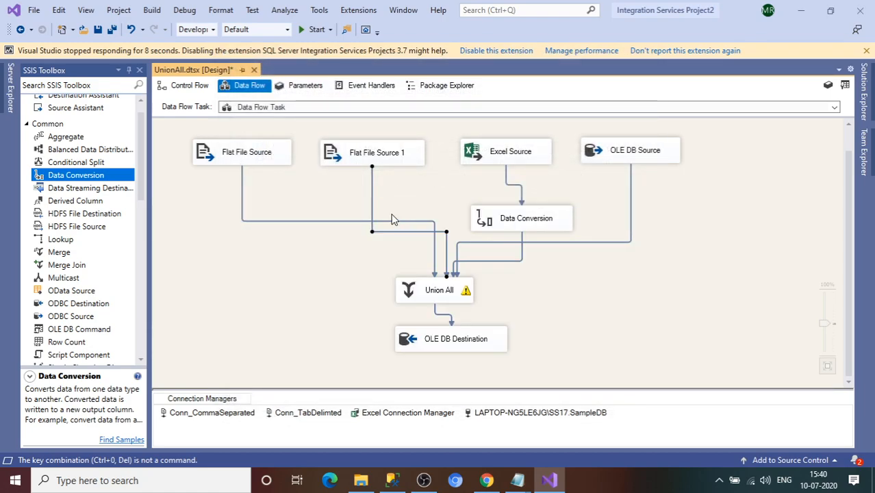
{"action": "left_click", "coordinate": [283, 143]}
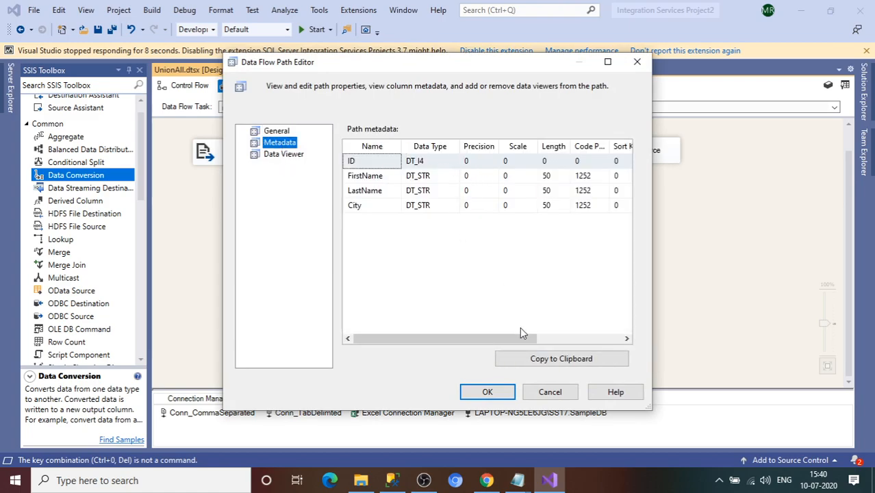
{"action": "left_click", "coordinate": [500, 395]}
{"action": "left_click", "coordinate": [522, 254]}
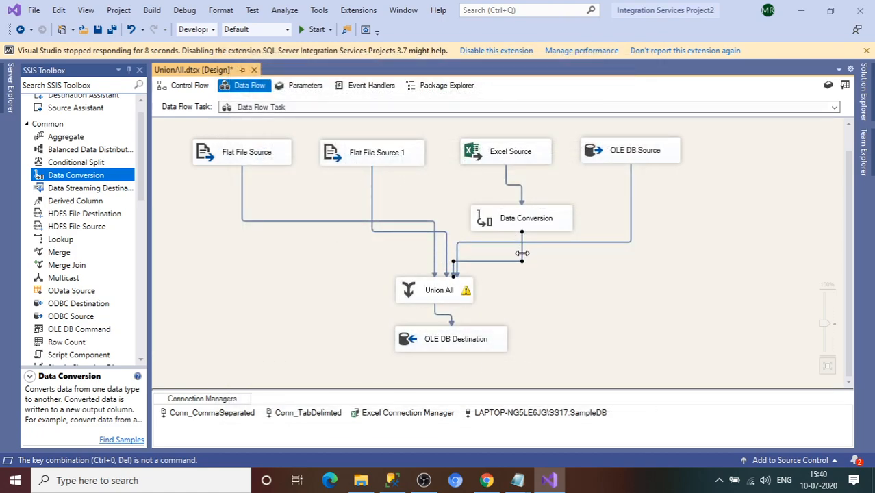
{"action": "right_click", "coordinate": [521, 253]}
{"action": "left_click", "coordinate": [535, 263]}
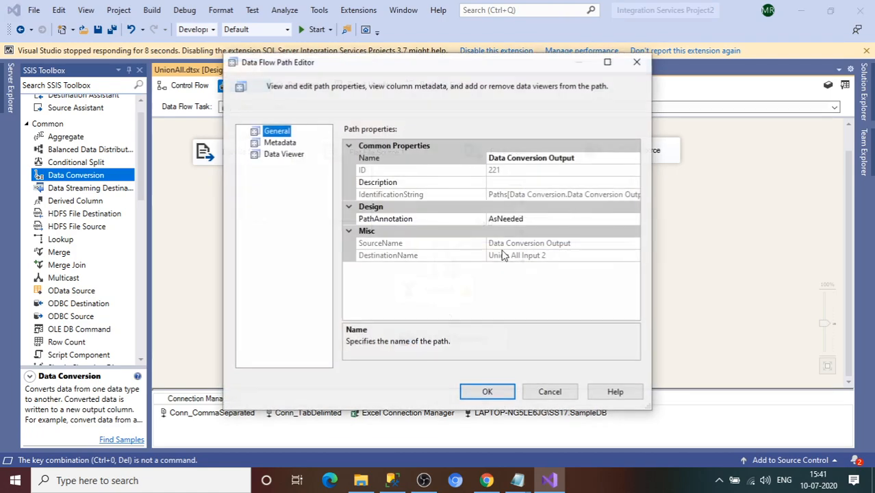
{"action": "left_click", "coordinate": [268, 142]}
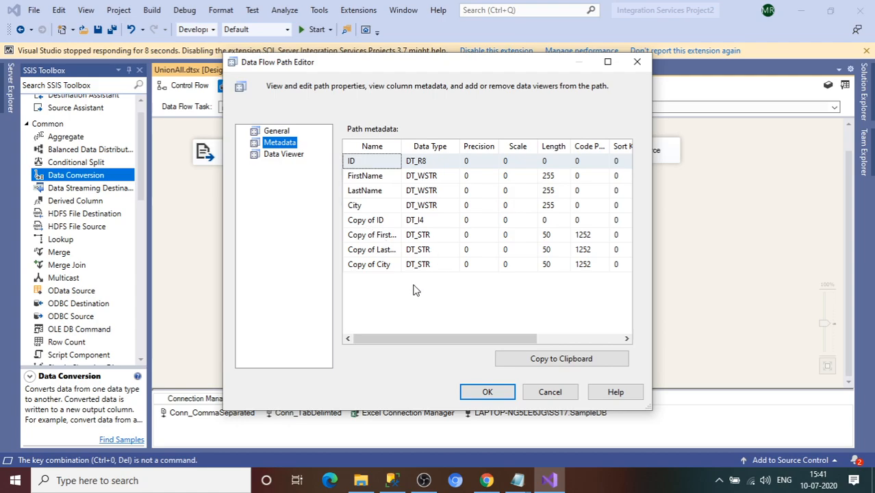
{"action": "left_click", "coordinate": [489, 391]}
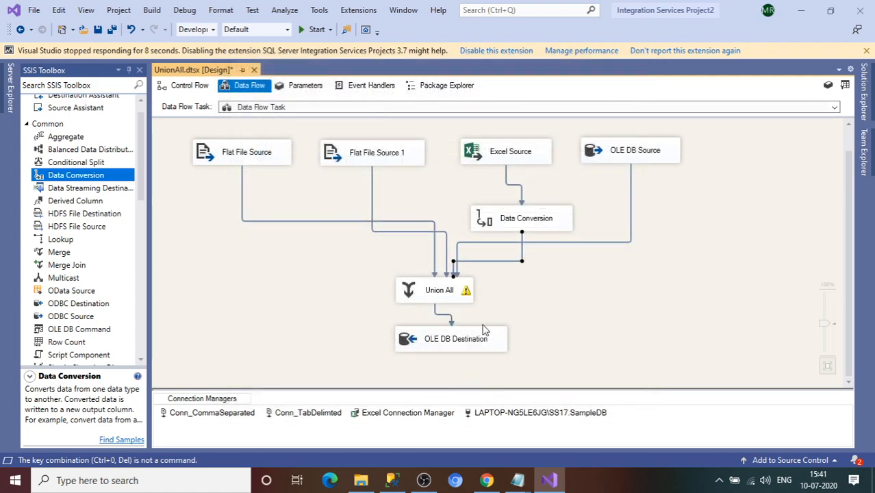
{"action": "right_click", "coordinate": [631, 233]}
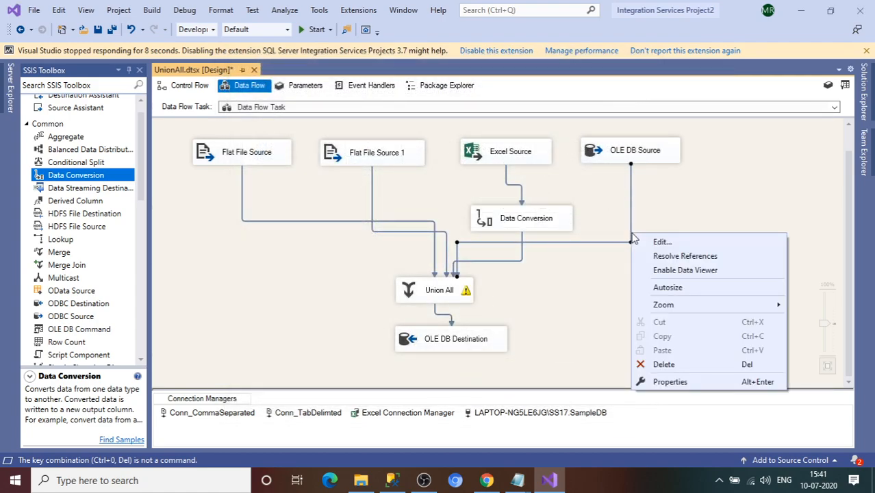
{"action": "left_click", "coordinate": [647, 241]}
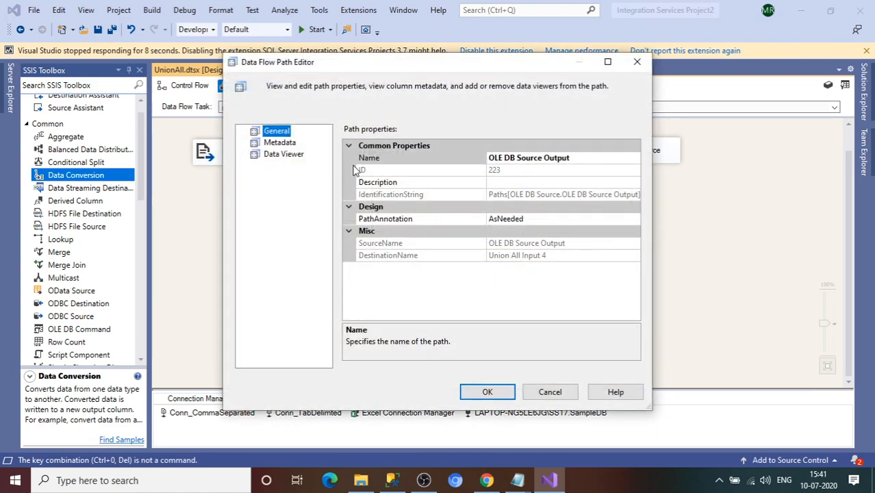
{"action": "left_click", "coordinate": [283, 144]}
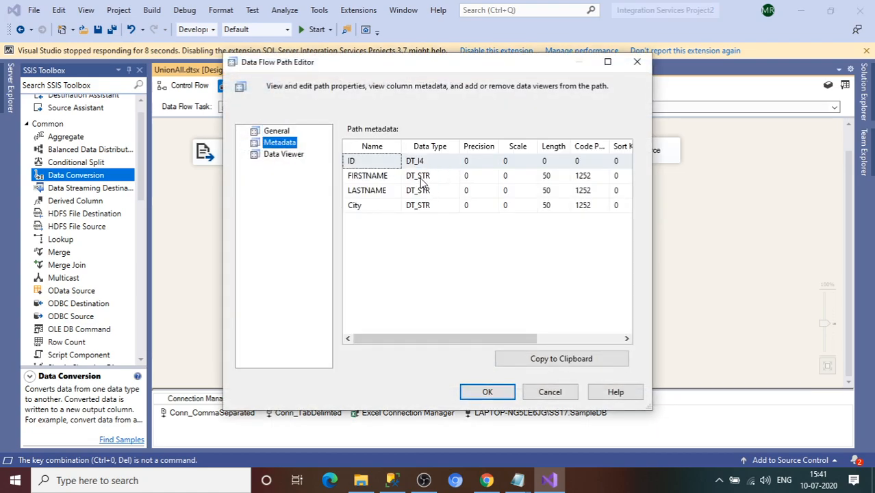
{"action": "left_click", "coordinate": [483, 392]}
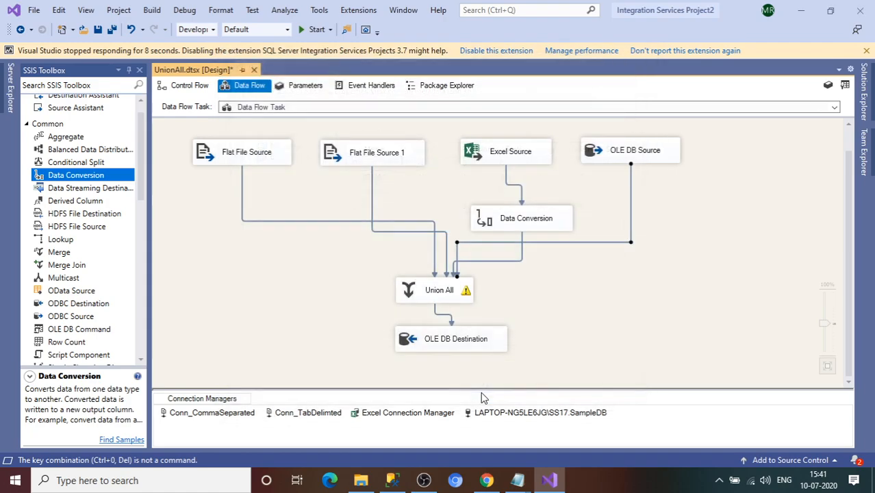
{"action": "left_click", "coordinate": [449, 295]}
Step: Delete the old Union All and add a new one from Common above OLE DB Destination
{"action": "key", "text": "Delete"}
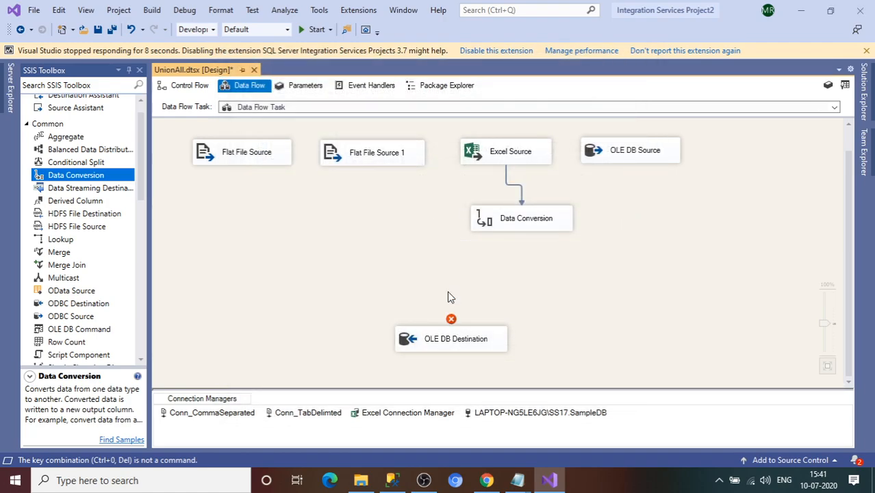
{"action": "left_click", "coordinate": [28, 124]}
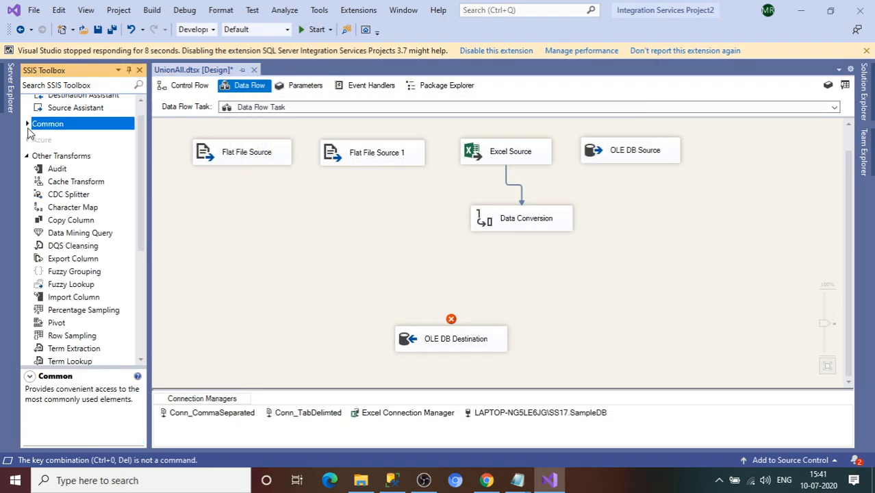
{"action": "scroll", "coordinate": [144, 220], "scroll_direction": "down", "scroll_amount": 3}
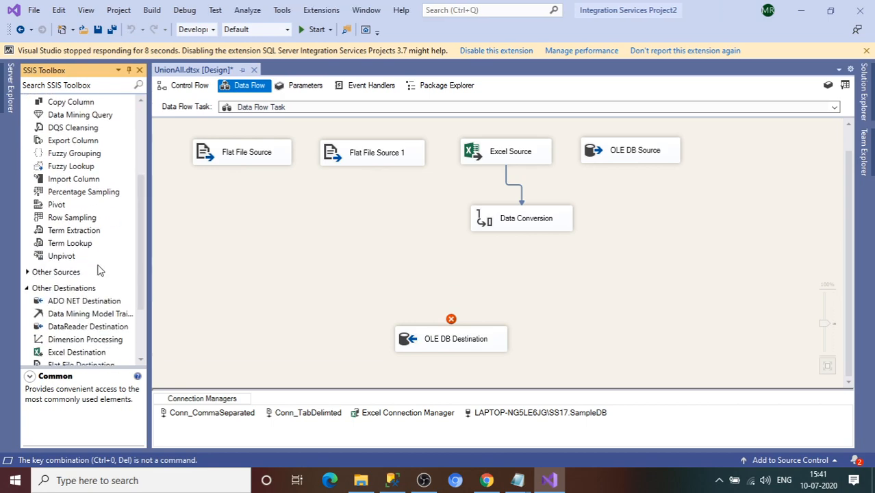
{"action": "mouse_move", "coordinate": [142, 267]}
{"action": "left_mouse_down"}
{"action": "mouse_move", "coordinate": [132, 195]}
{"action": "mouse_move", "coordinate": [145, 264]}
{"action": "mouse_move", "coordinate": [130, 277]}
{"action": "left_mouse_up"}
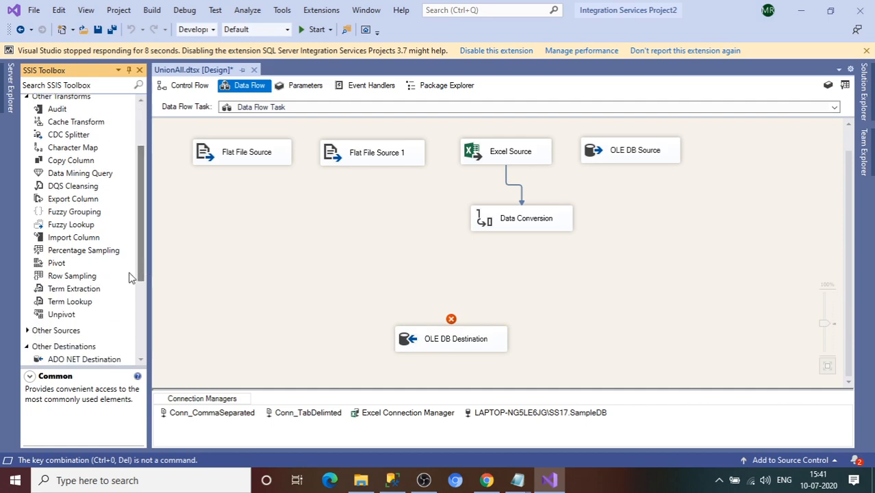
{"action": "left_click", "coordinate": [28, 98]}
{"action": "left_click", "coordinate": [27, 136]}
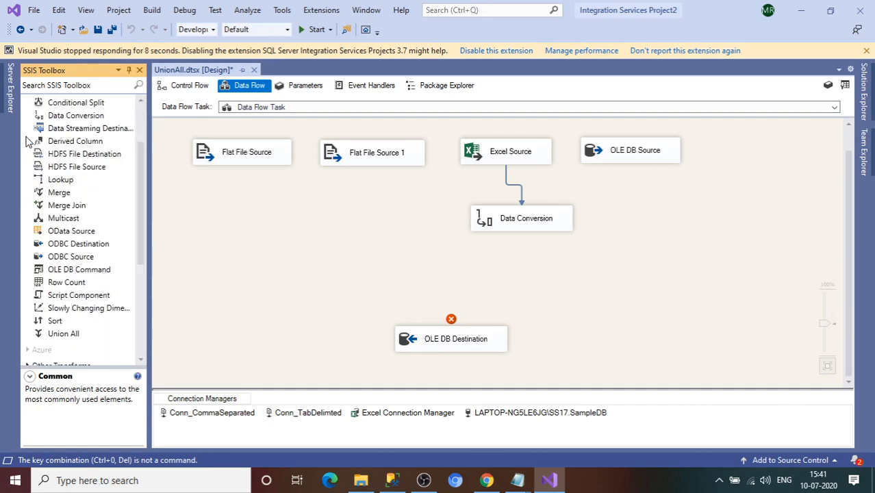
{"action": "left_click_drag", "start_coordinate": [63, 334], "coordinate": [410, 278]}
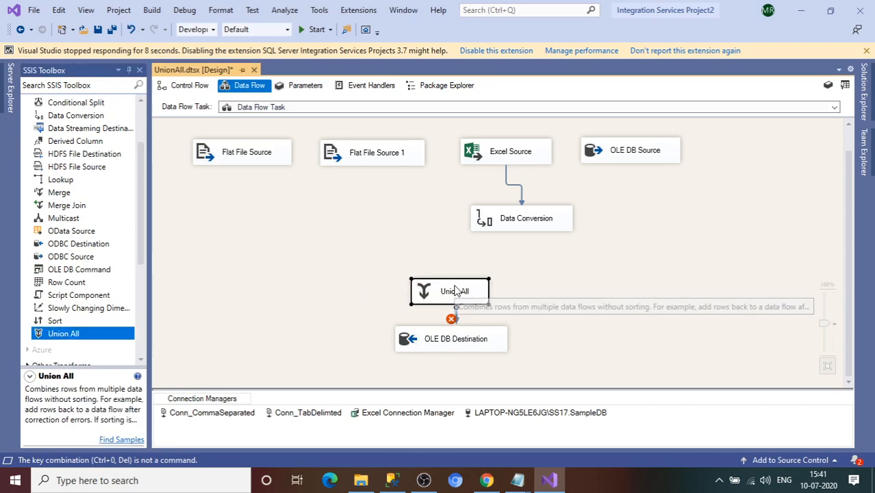
Step: Move OLE DB Destination slightly lower and connect Flat File Source to the new Union All
{"action": "left_click", "coordinate": [227, 153]}
{"action": "left_click_drag", "start_coordinate": [446, 342], "coordinate": [449, 365]}
{"action": "left_click", "coordinate": [222, 153]}
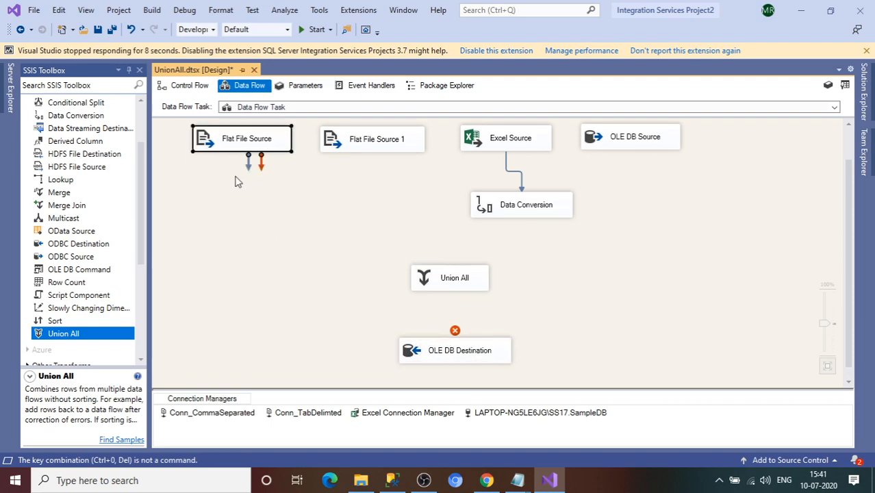
{"action": "left_click_drag", "start_coordinate": [249, 166], "coordinate": [422, 285]}
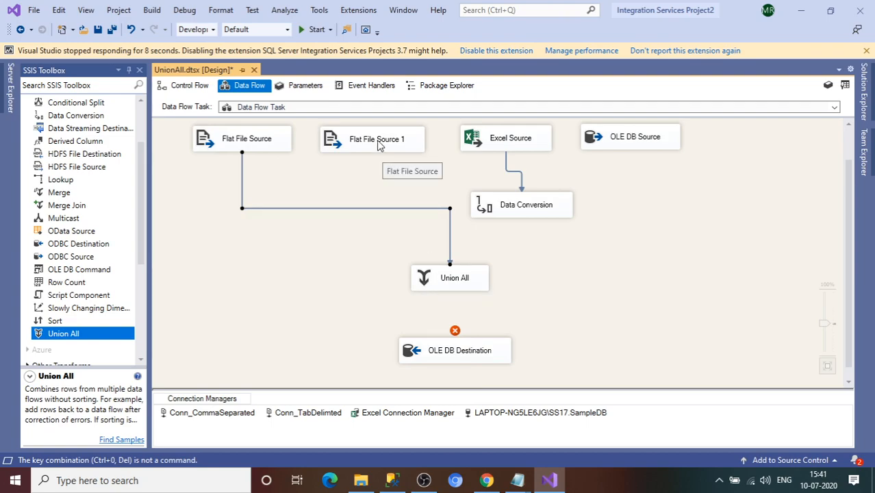
Step: Connect Flat File Source 1 to Union All, checking the Union All mappings before and after
{"action": "double_click", "coordinate": [450, 279]}
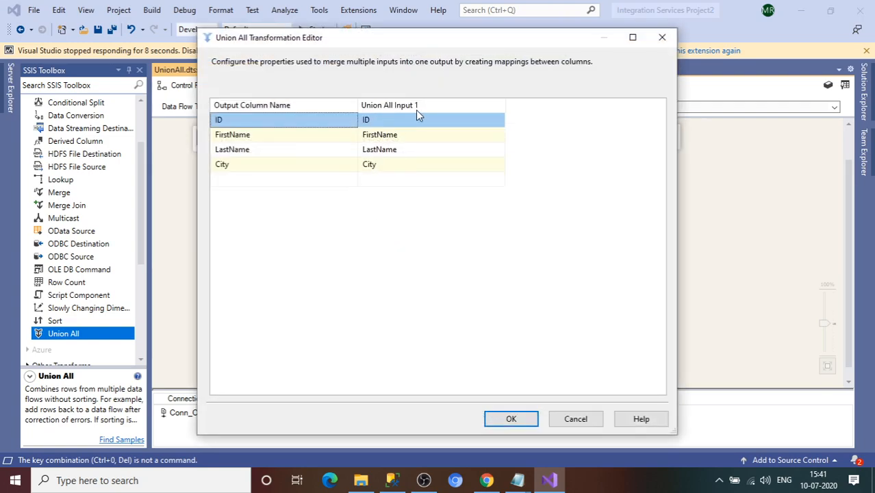
{"action": "left_click", "coordinate": [663, 36]}
{"action": "left_click", "coordinate": [380, 152]}
{"action": "left_click_drag", "start_coordinate": [379, 166], "coordinate": [440, 279]}
{"action": "double_click", "coordinate": [440, 279]}
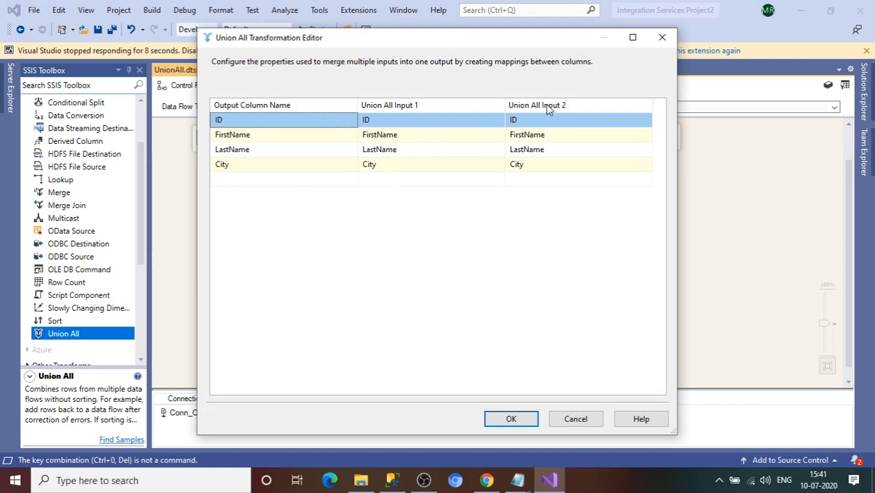
{"action": "left_click", "coordinate": [663, 37]}
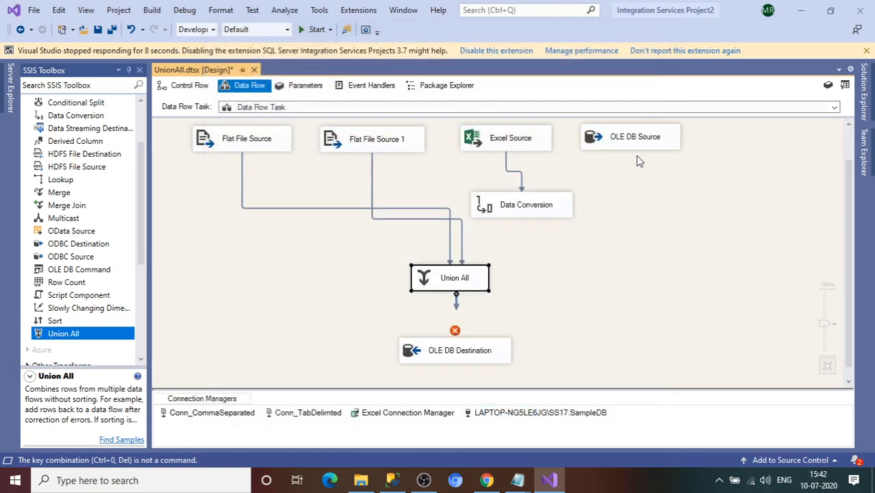
Step: Connect Data Conversion to Union All and map Copy of ID to ID for input 3
{"action": "left_click", "coordinate": [537, 207]}
{"action": "left_click_drag", "start_coordinate": [528, 233], "coordinate": [469, 281]}
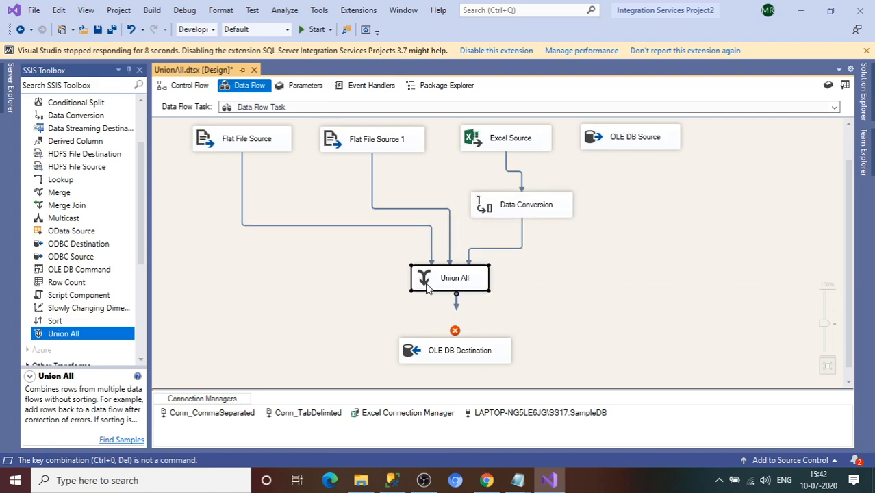
{"action": "double_click", "coordinate": [426, 288]}
{"action": "left_click", "coordinate": [586, 389]}
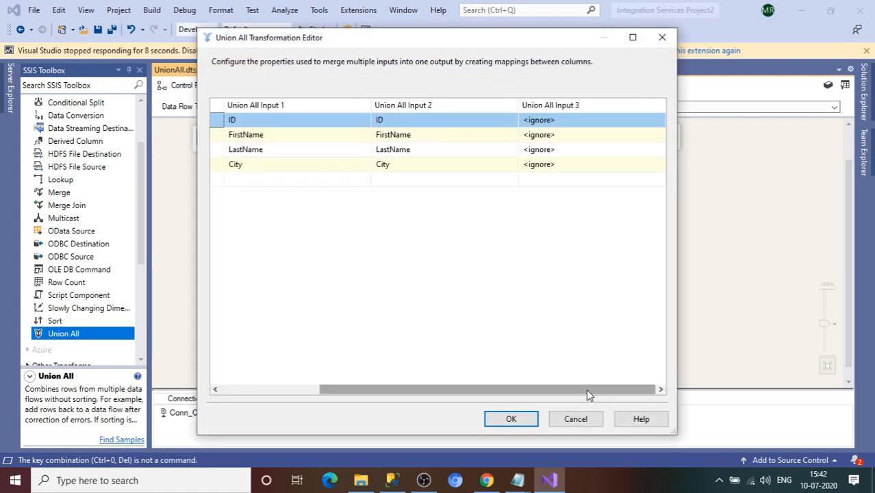
{"action": "left_click", "coordinate": [578, 124]}
{"action": "left_click", "coordinate": [579, 124]}
{"action": "left_click", "coordinate": [556, 195]}
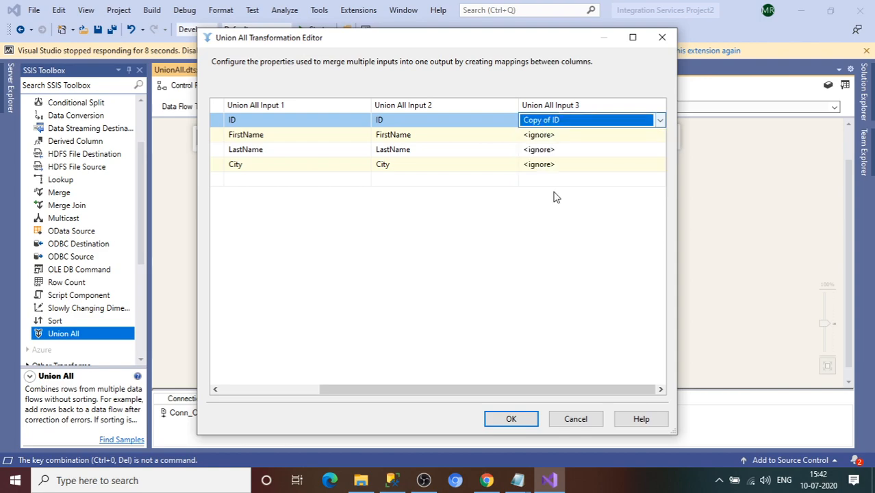
Step: Map Copy of FirstName, Copy of LastName and Copy of City for input 3 and confirm
{"action": "left_click", "coordinate": [553, 139]}
{"action": "left_click", "coordinate": [553, 140]}
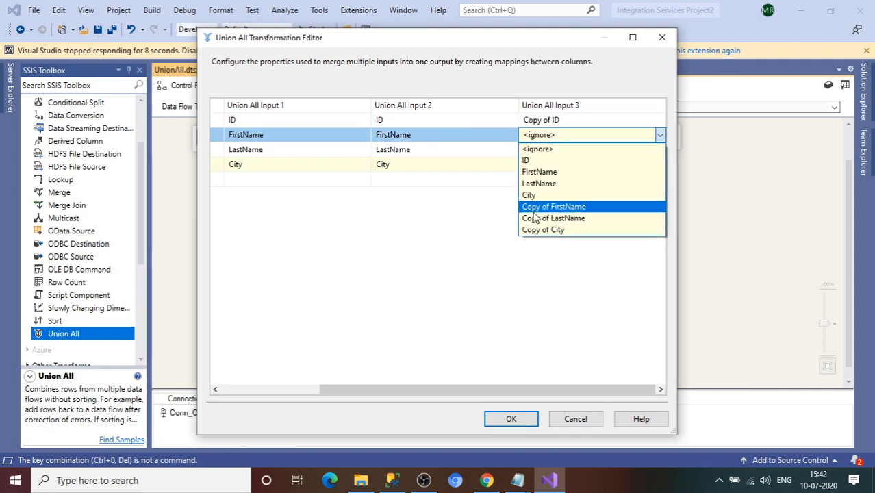
{"action": "left_click", "coordinate": [553, 206]}
{"action": "left_click", "coordinate": [552, 153]}
{"action": "left_click", "coordinate": [553, 152]}
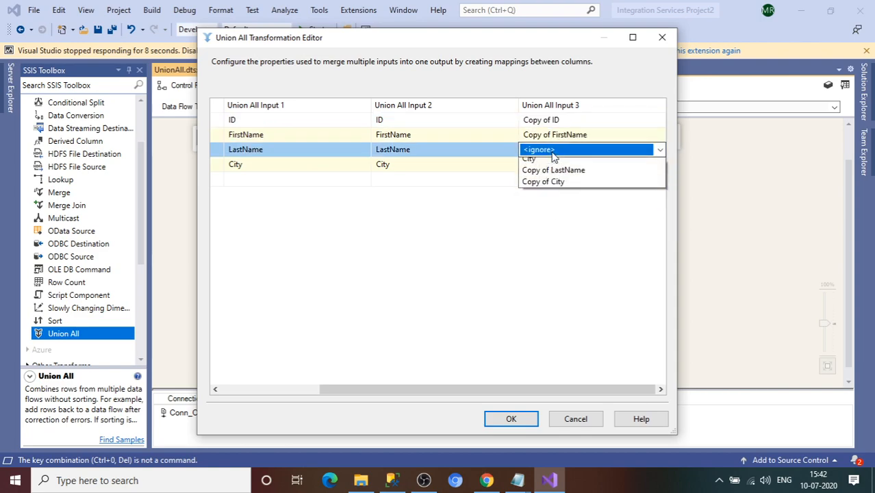
{"action": "left_click", "coordinate": [566, 222]}
{"action": "left_click", "coordinate": [554, 167]}
{"action": "left_click", "coordinate": [553, 168]}
{"action": "left_click", "coordinate": [553, 168]}
{"action": "left_click", "coordinate": [551, 235]}
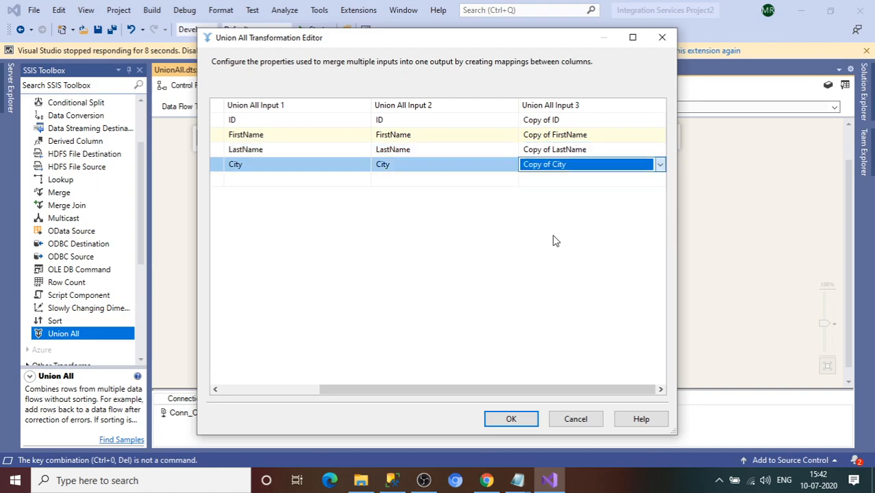
{"action": "left_click", "coordinate": [531, 418]}
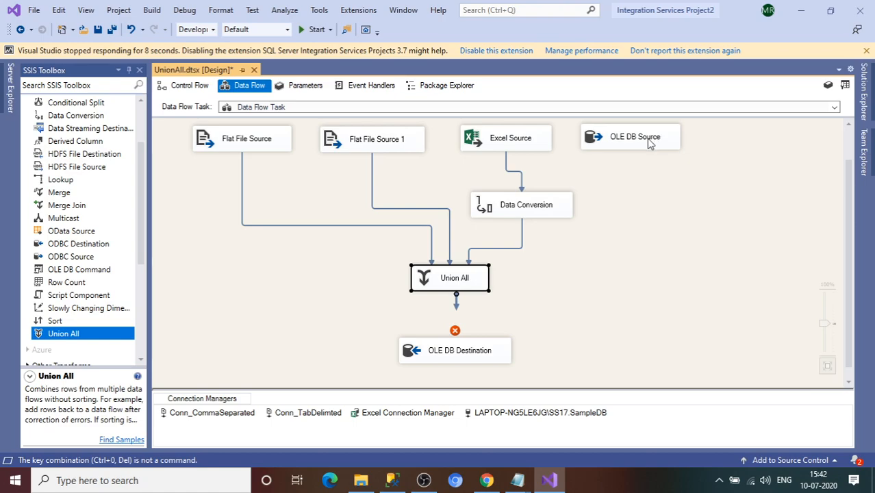
{"action": "left_click", "coordinate": [650, 143]}
Step: Connect OLE DB Source to Union All and map FIRSTNAME and LASTNAME for input 4
{"action": "left_click_drag", "start_coordinate": [637, 159], "coordinate": [485, 286]}
{"action": "double_click", "coordinate": [478, 275]}
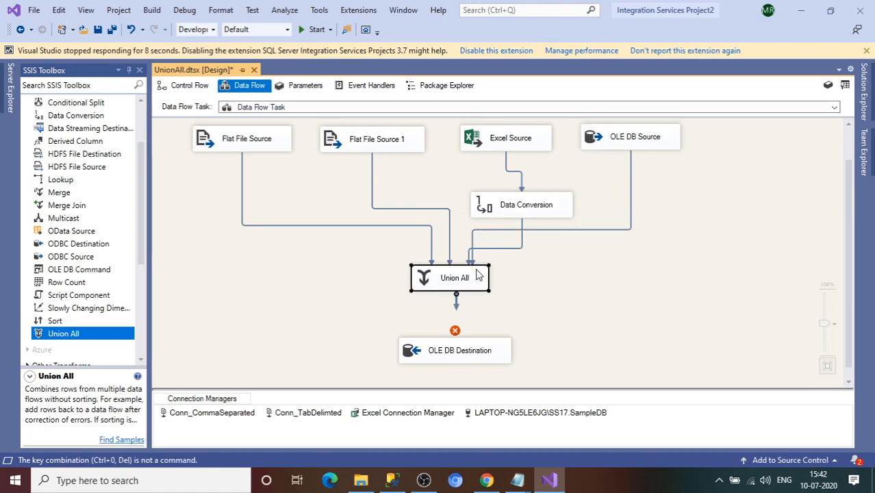
{"action": "left_click_drag", "start_coordinate": [466, 392], "coordinate": [623, 398]}
{"action": "left_click", "coordinate": [583, 140]}
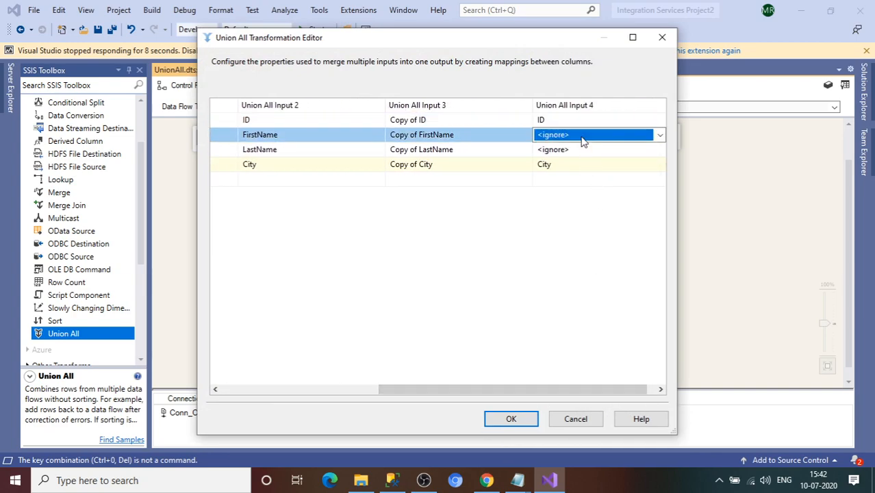
{"action": "left_click", "coordinate": [581, 136]}
{"action": "left_click", "coordinate": [568, 164]}
{"action": "left_click", "coordinate": [560, 151]}
{"action": "left_click", "coordinate": [558, 177]}
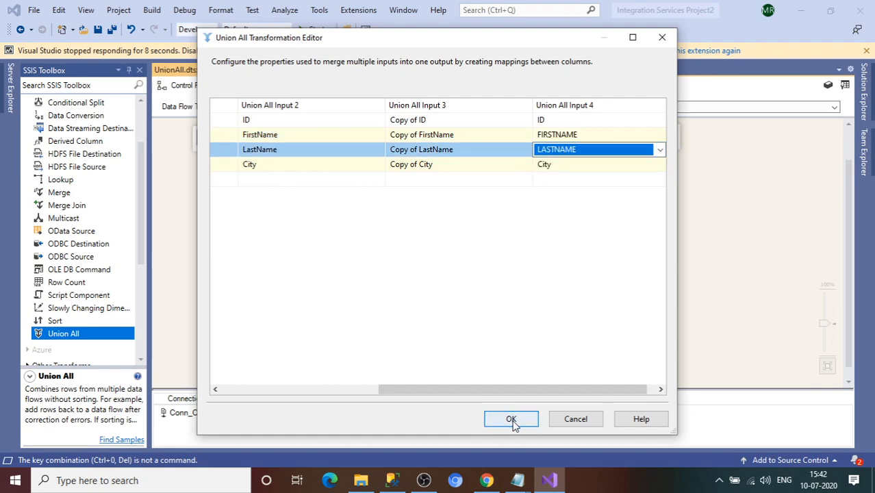
{"action": "left_click_drag", "start_coordinate": [467, 395], "coordinate": [313, 391]}
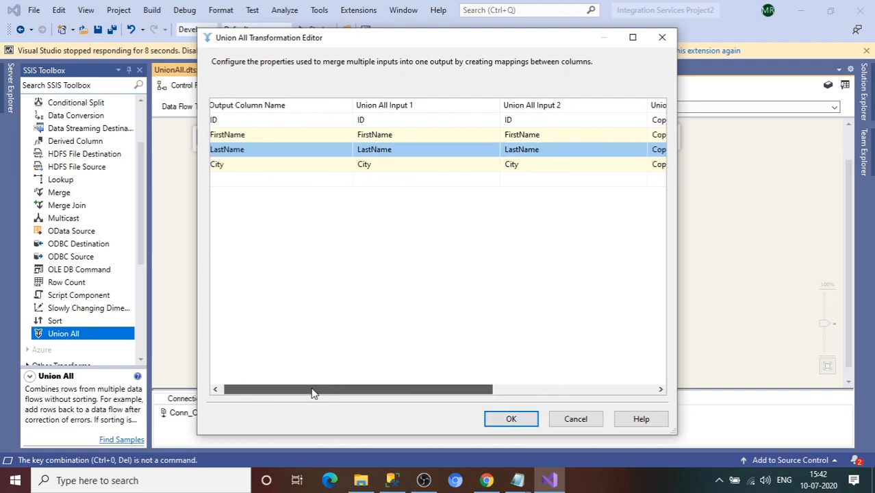
{"action": "left_click", "coordinate": [521, 426]}
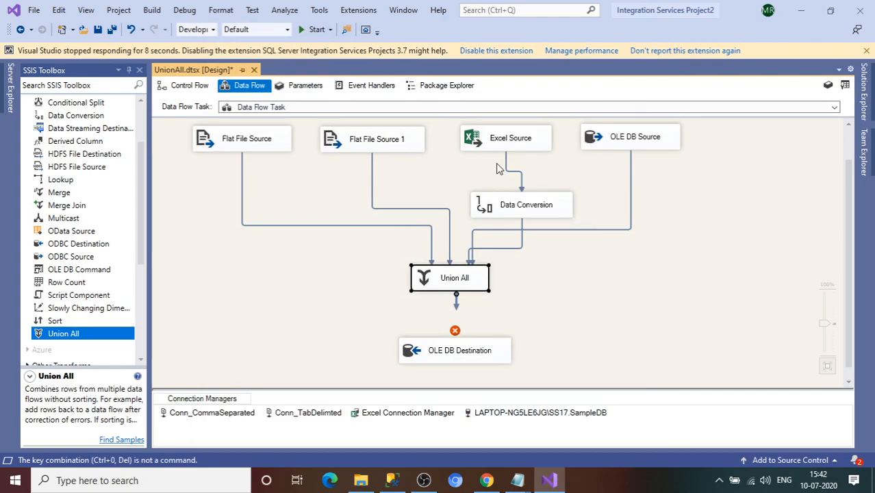
Step: Connect Union All to OLE DB Destination, mapping ID, FirstName→FNAME, LastName→LNAME, City→Address
{"action": "left_click_drag", "start_coordinate": [459, 308], "coordinate": [478, 352]}
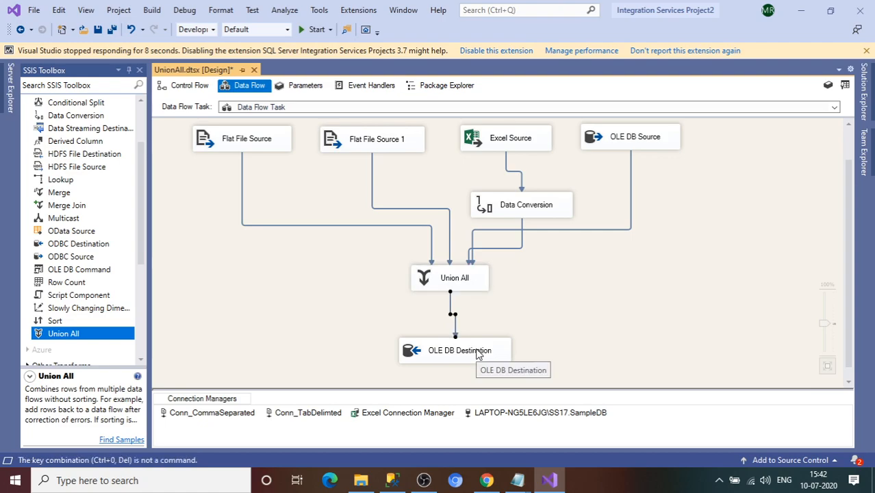
{"action": "double_click", "coordinate": [478, 352]}
{"action": "left_click", "coordinate": [226, 120]}
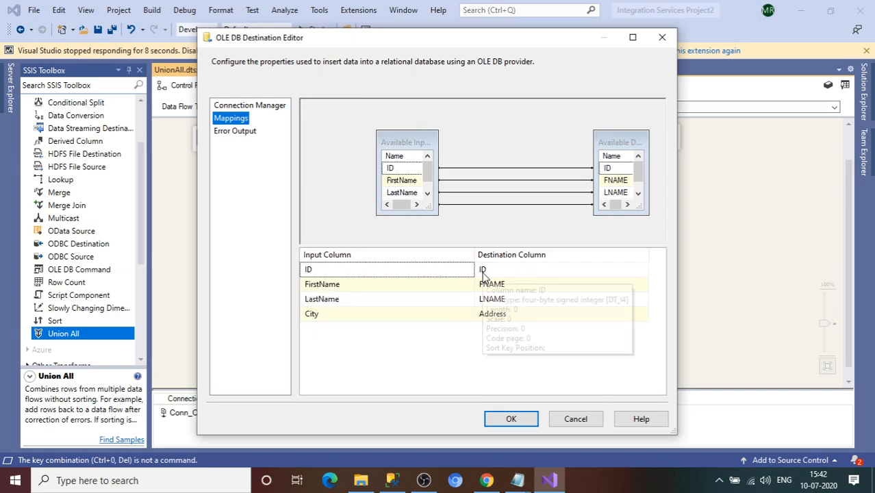
{"action": "mouse_move", "coordinate": [325, 292]}
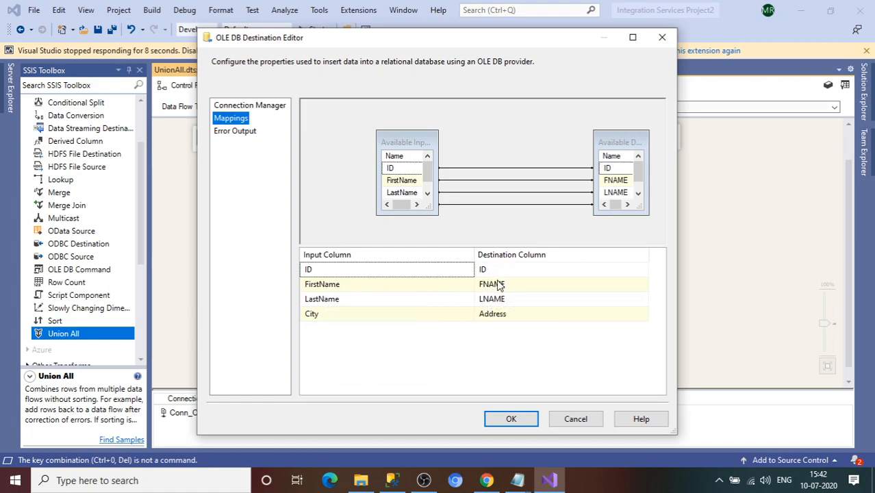
{"action": "mouse_move", "coordinate": [498, 286]}
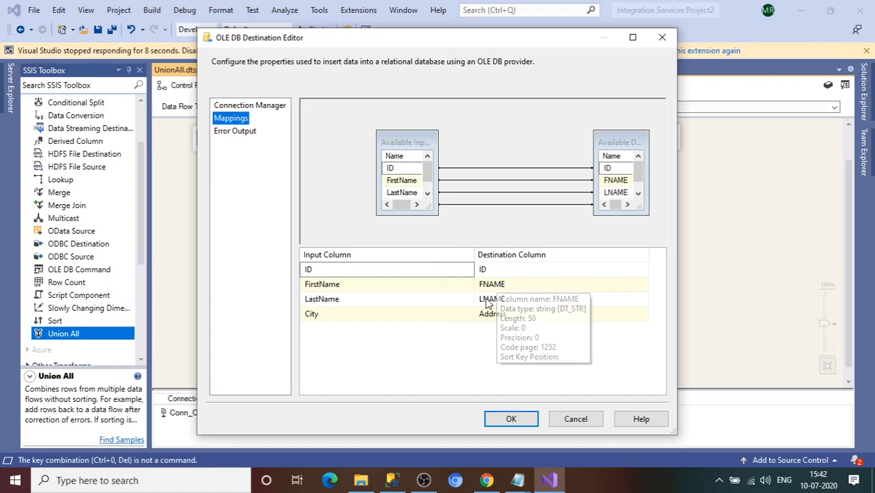
{"action": "mouse_move", "coordinate": [488, 304]}
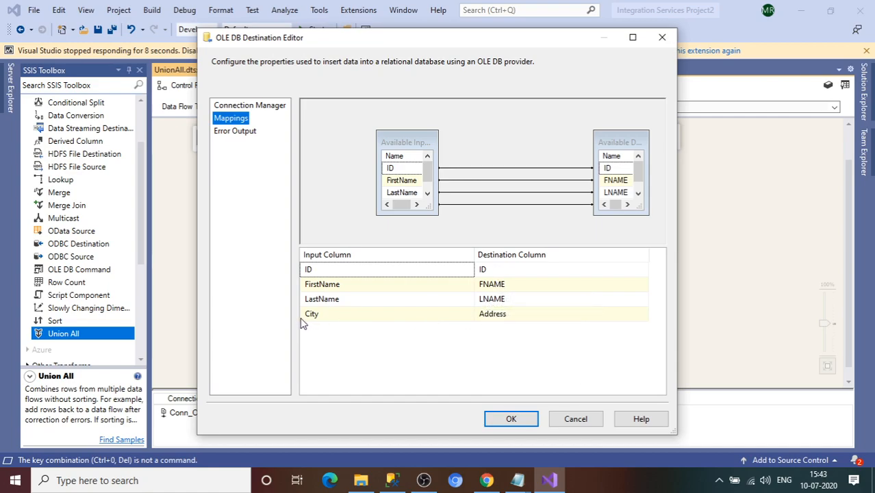
{"action": "left_click", "coordinate": [509, 421]}
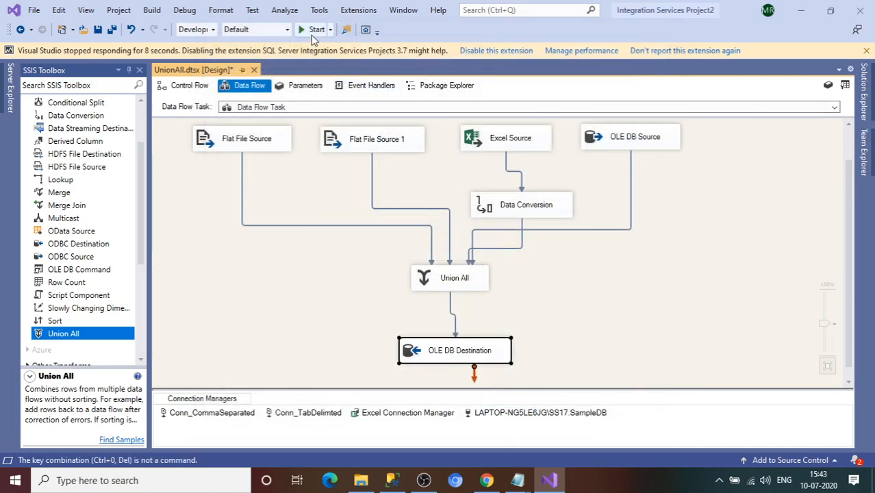
Step: Start the package in debug mode; all components succeed with 9 rows reaching OLE DB Destination
{"action": "left_click", "coordinate": [310, 32]}
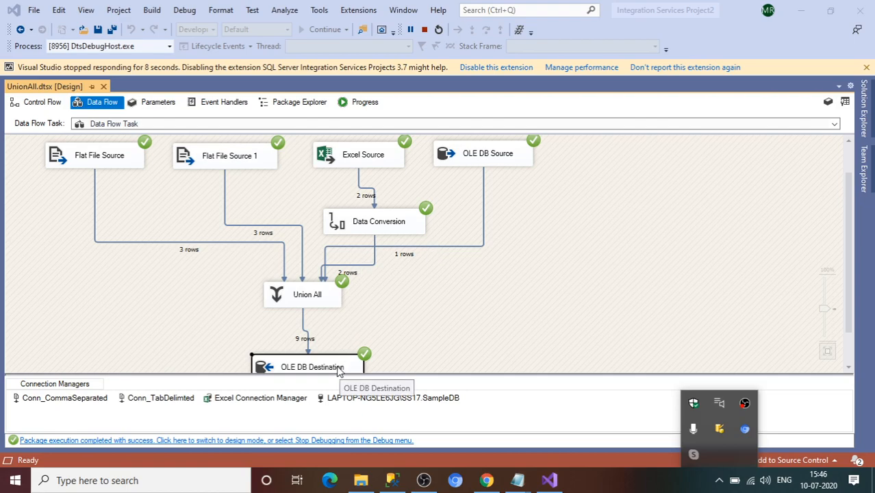
Step: In SSMS, run the SELECT against EMPDATA1 to see its 9 rows, then return to Visual Studio
{"action": "left_click", "coordinate": [392, 480]}
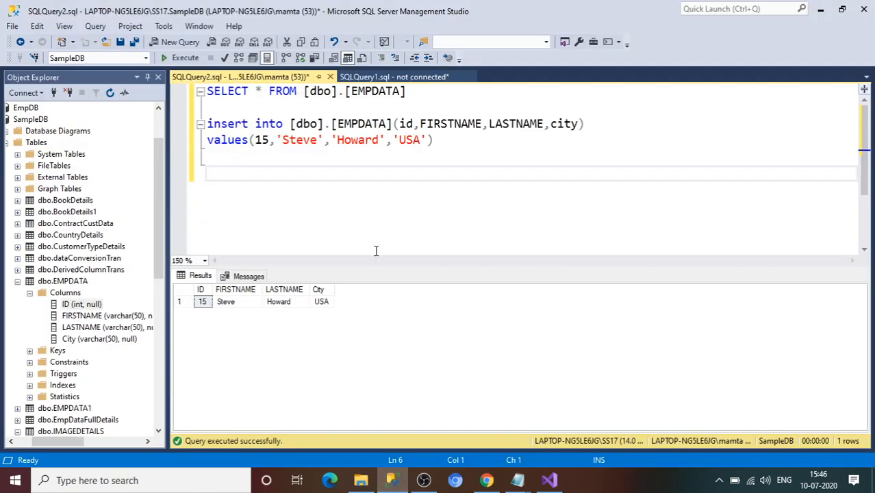
{"action": "left_click", "coordinate": [404, 91]}
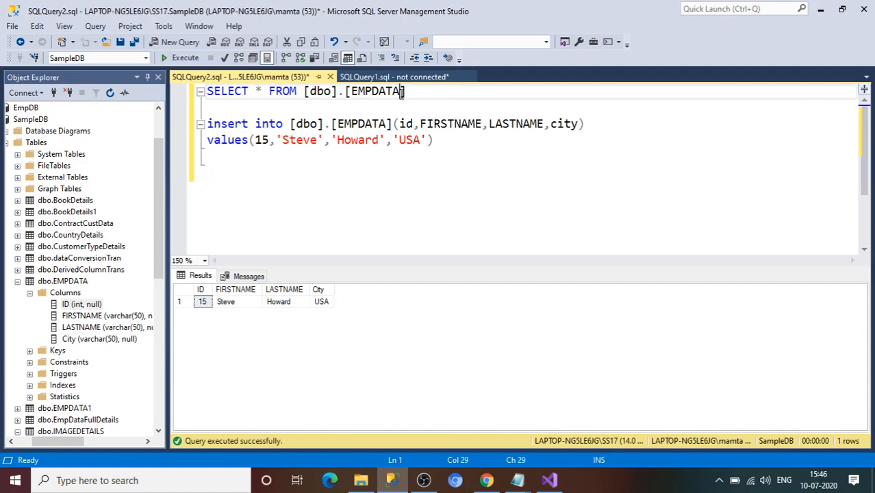
{"action": "type", "text": "1"}
{"action": "double_click", "coordinate": [434, 91]}
{"action": "left_click_drag", "start_coordinate": [434, 92], "coordinate": [205, 92]}
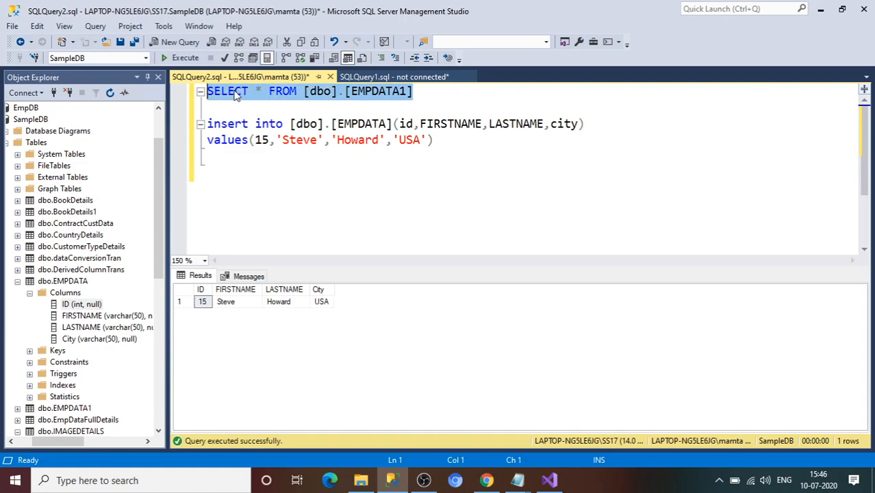
{"action": "left_click", "coordinate": [184, 59]}
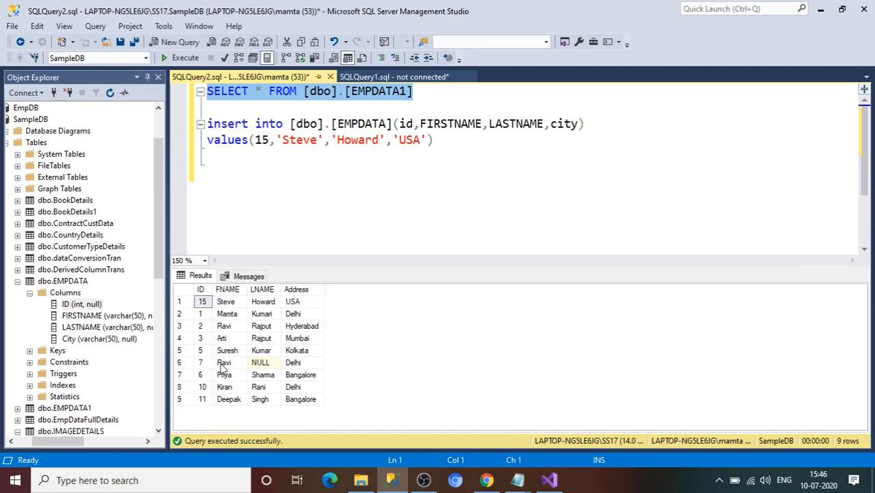
{"action": "left_click", "coordinate": [202, 291]}
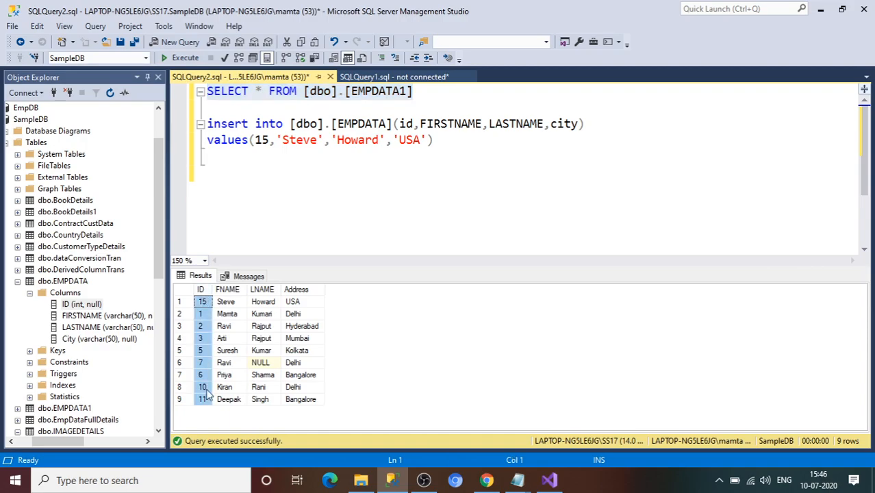
{"action": "key", "text": "alt+Tab"}
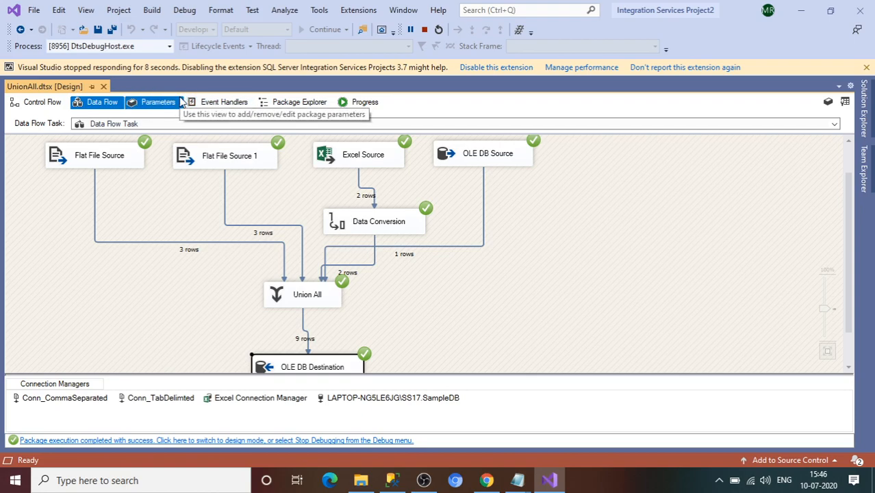
Step: Stop debugging, view the UnionAll data flow without the Output window, and open Solution Explorer
{"action": "left_click", "coordinate": [42, 104]}
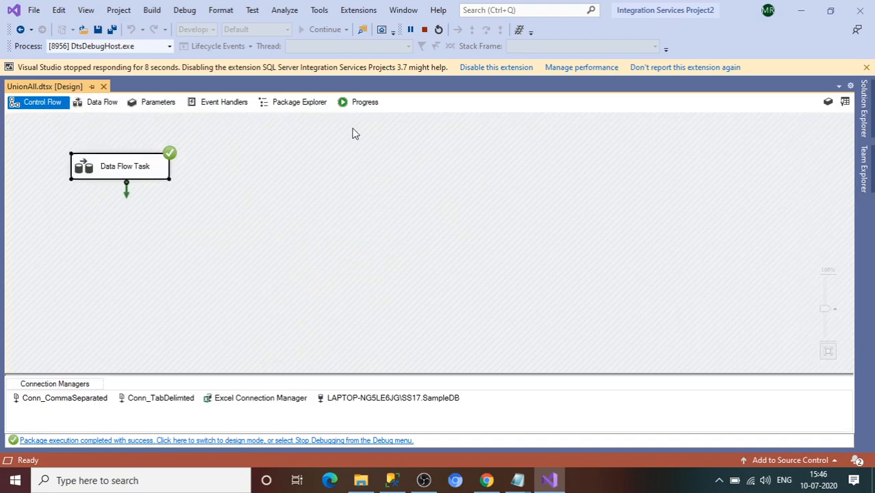
{"action": "left_click", "coordinate": [424, 30]}
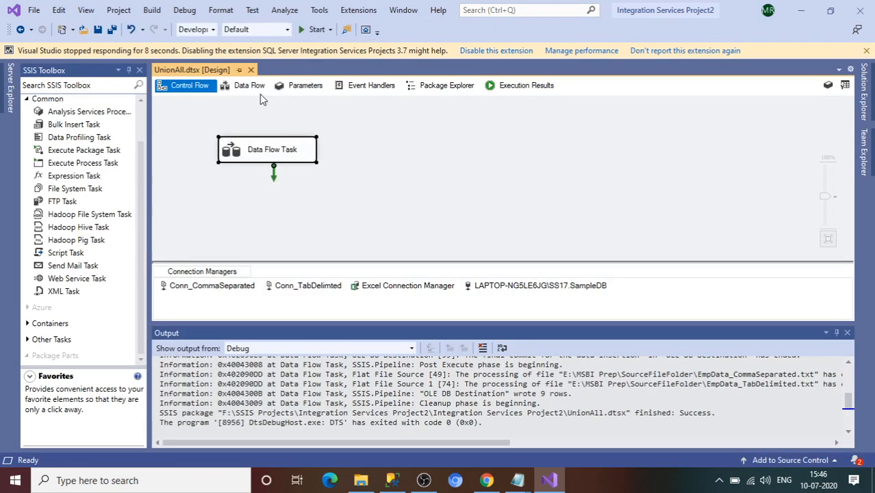
{"action": "left_click", "coordinate": [255, 87]}
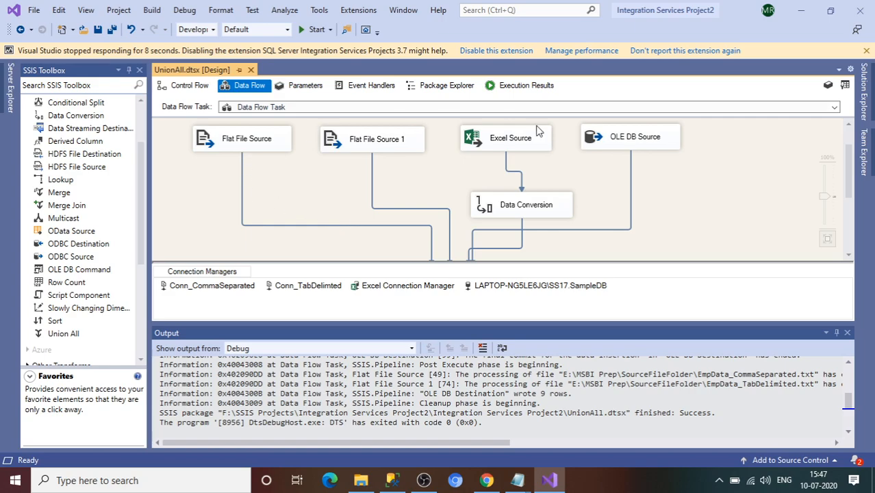
{"action": "left_click", "coordinate": [848, 333]}
{"action": "left_click", "coordinate": [864, 82]}
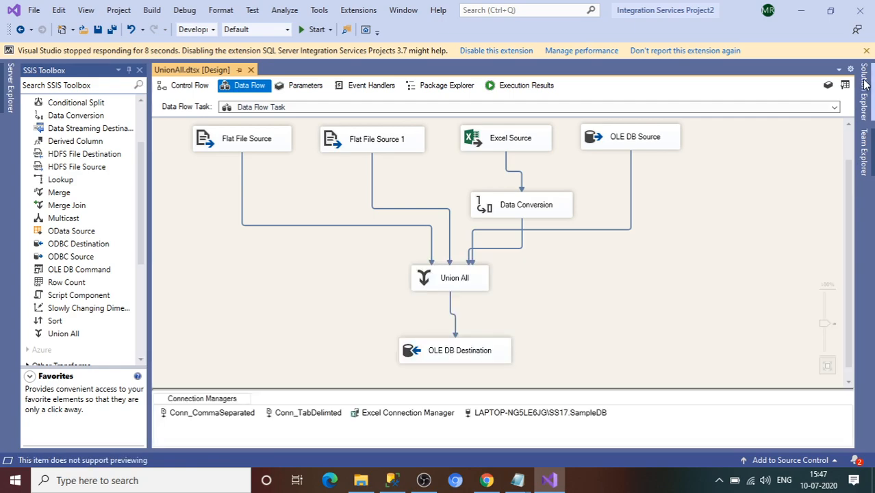
Step: Create a new SSIS package and rename it from Package1.dtsx to Merge.dtsx
{"action": "right_click", "coordinate": [726, 162]}
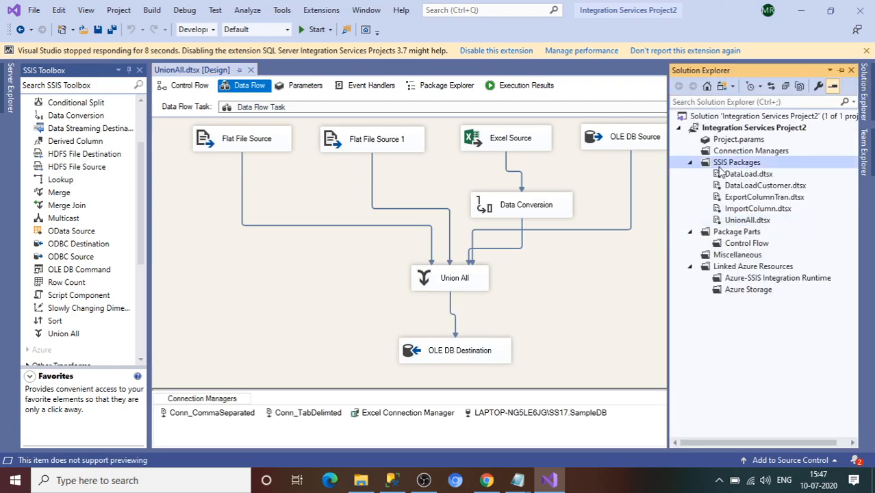
{"action": "left_click", "coordinate": [724, 175]}
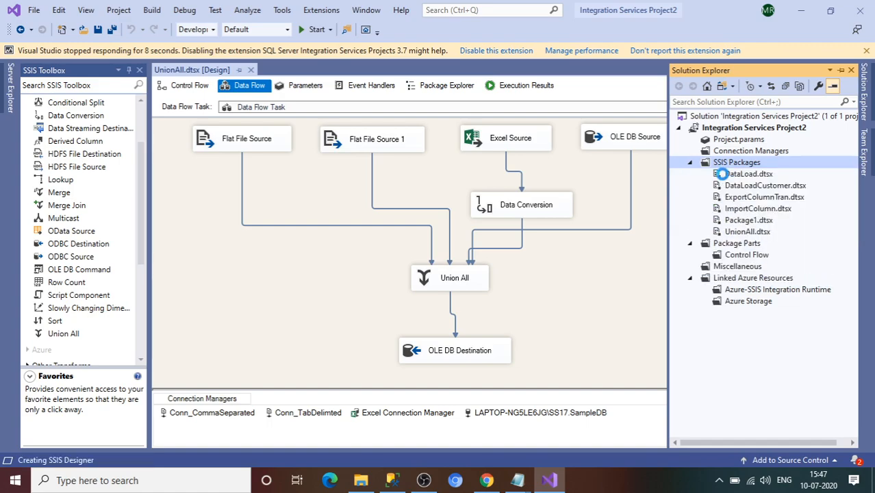
{"action": "right_click", "coordinate": [740, 221]}
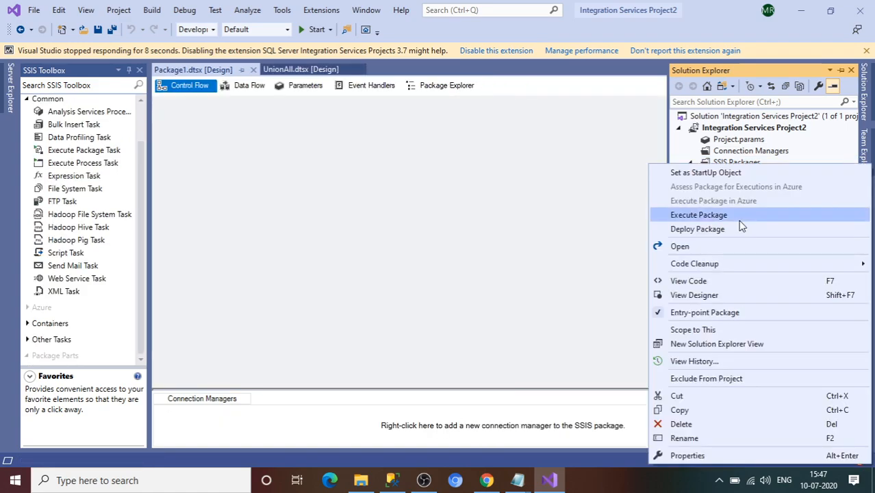
{"action": "left_click", "coordinate": [685, 439]}
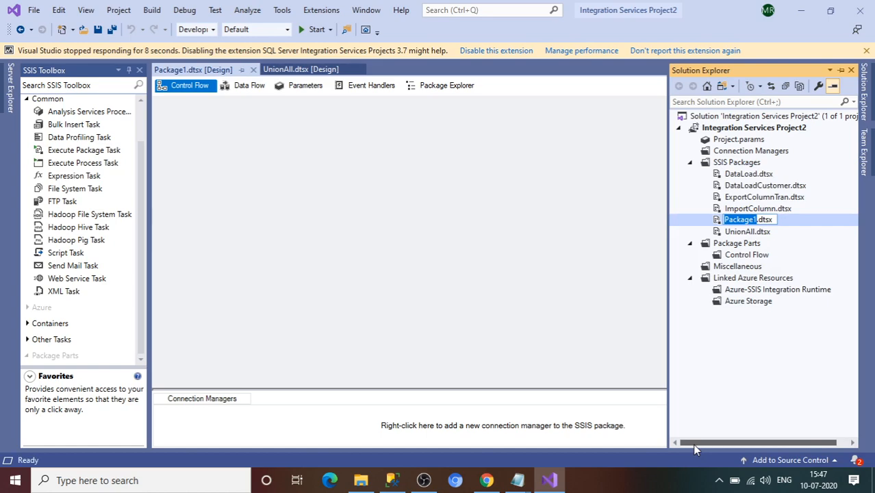
{"action": "type", "text": "Merge"}
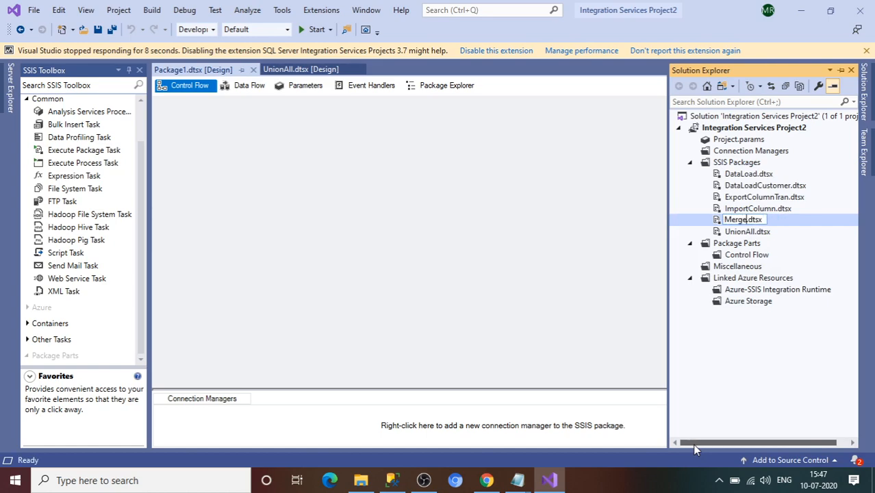
{"action": "key", "text": "Return"}
{"action": "left_click", "coordinate": [429, 288]}
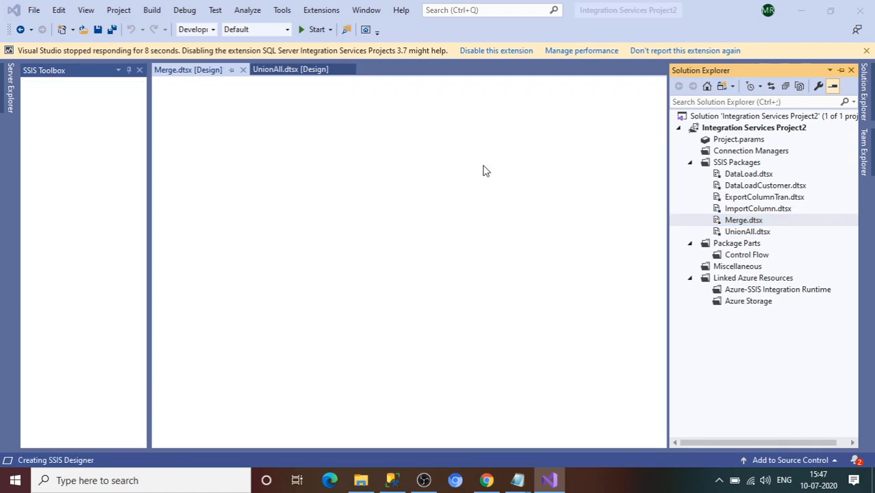
Step: Add a 'MERGE' annotation: 1. join data from only two data sources; 2. data should be sorted
{"action": "right_click", "coordinate": [483, 170]}
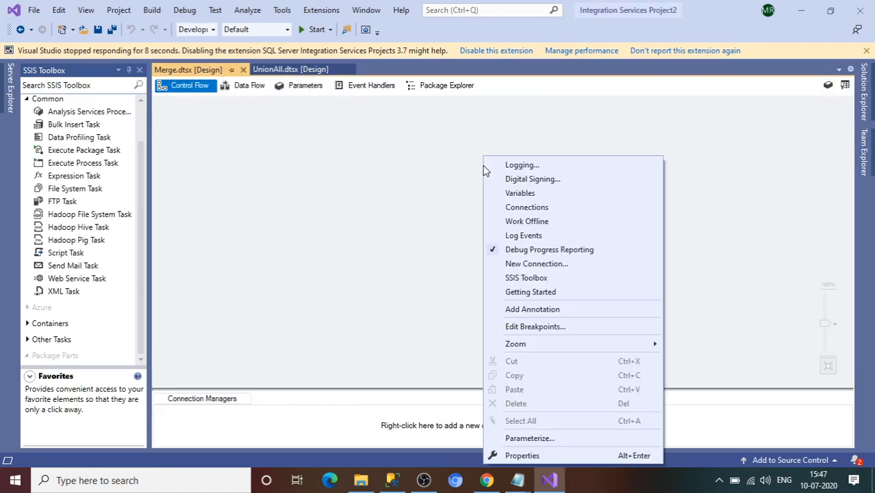
{"action": "left_click", "coordinate": [537, 316]}
{"action": "type", "text": "MERGE"}
{"action": "key", "text": "Return"}
{"action": "type", "text": "1."}
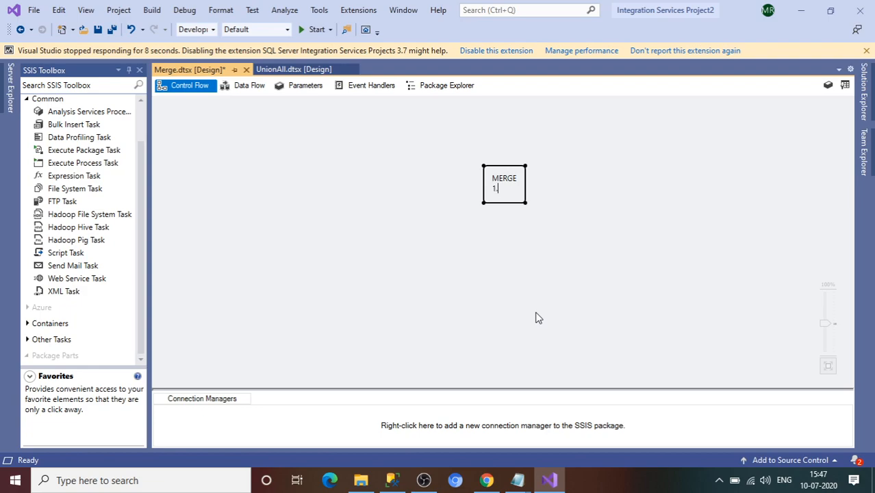
{"action": "type", "text": " jon the t"}
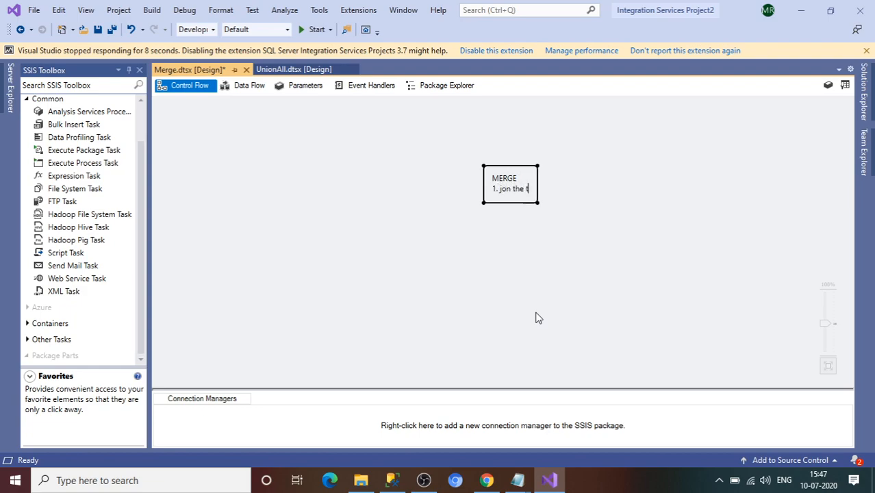
{"action": "type", "text": "wo input"}
{"action": "key", "text": "BackSpace"}
{"action": "key", "text": "BackSpace"}
{"action": "key", "text": "BackSpace"}
{"action": "key", "text": "BackSpace"}
{"action": "key", "text": "BackSpace"}
{"action": "key", "text": "BackSpace"}
{"action": "key", "text": "BackSpace"}
{"action": "key", "text": "BackSpace"}
{"action": "key", "text": "BackSpace"}
{"action": "type", "text": "data "}
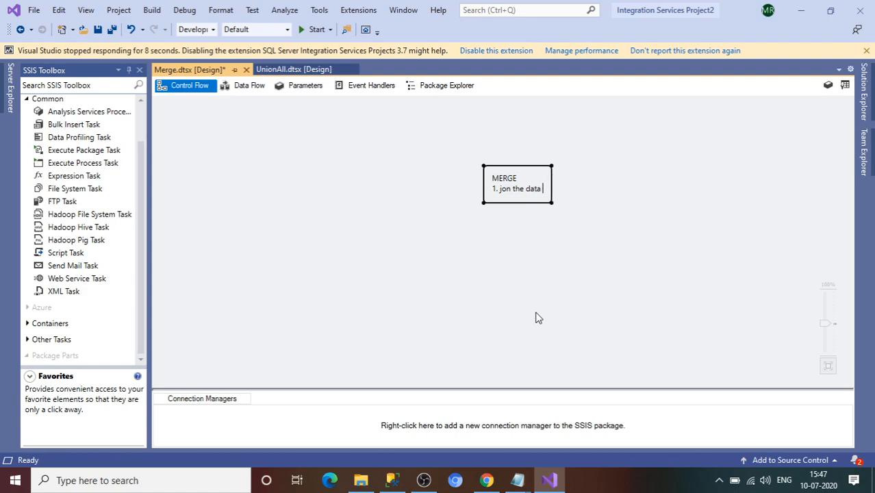
{"action": "type", "text": "from only"}
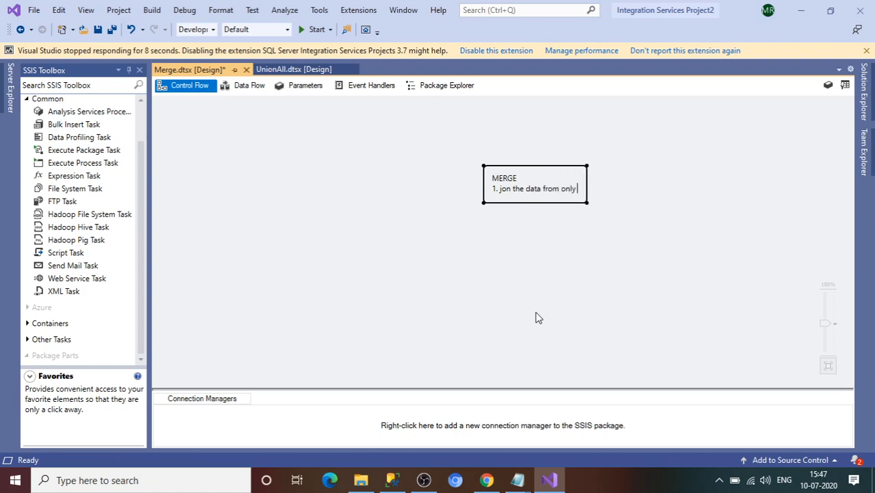
{"action": "type", "text": " two data"}
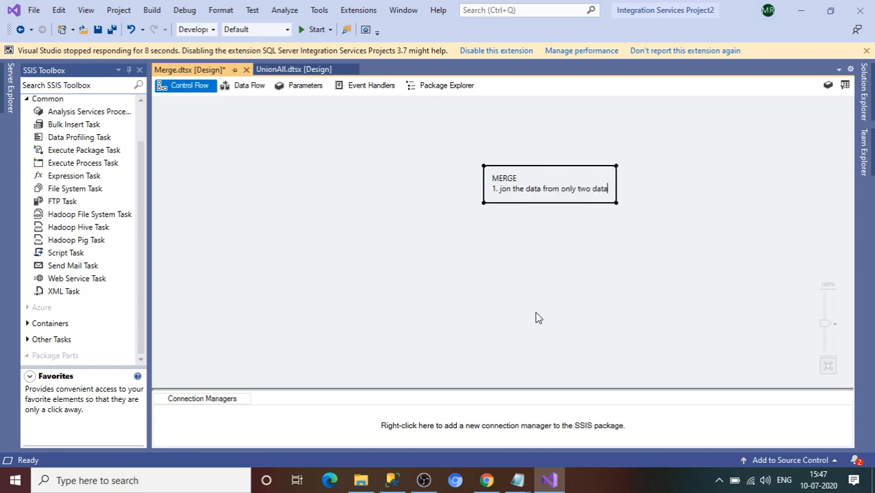
{"action": "type", "text": "set/data sou"}
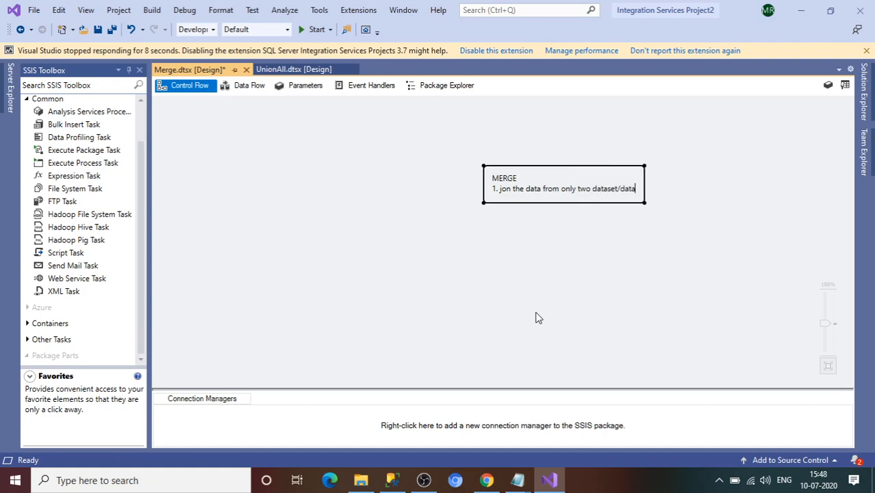
{"action": "type", "text": "rces"}
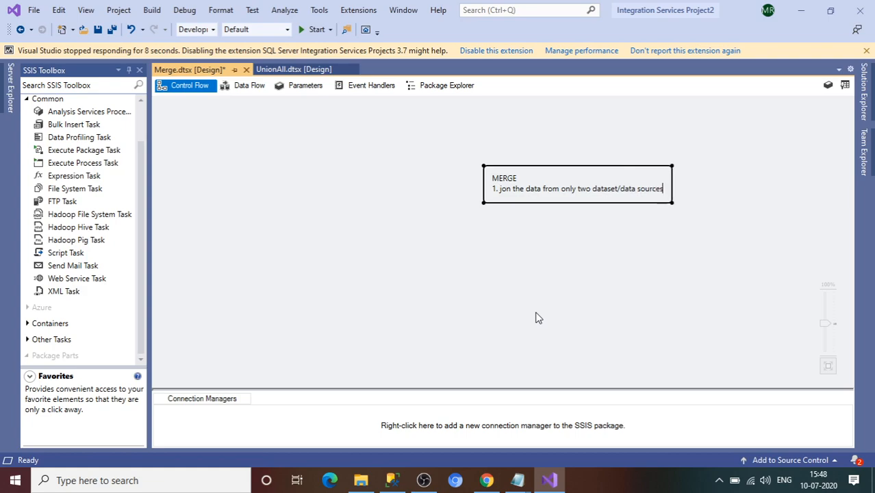
{"action": "key", "text": "ctrl+Return"}
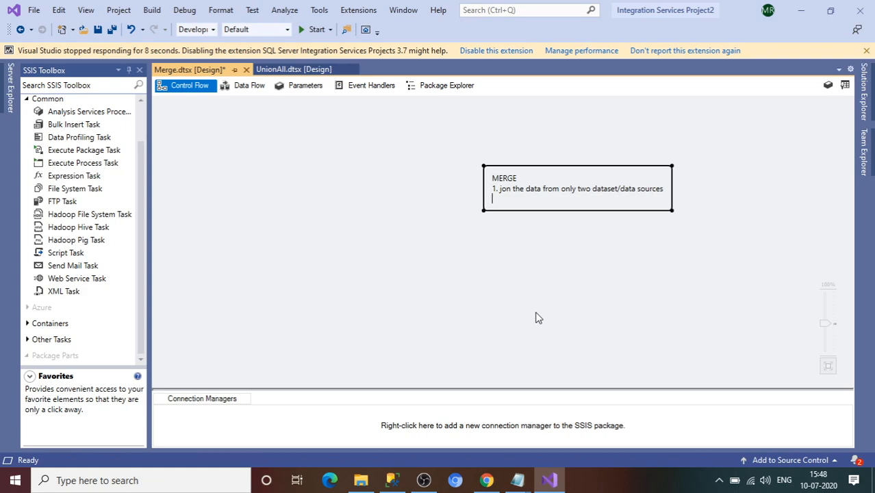
{"action": "type", "text": "2."}
{"action": "type", "text": "data should be sorted"}
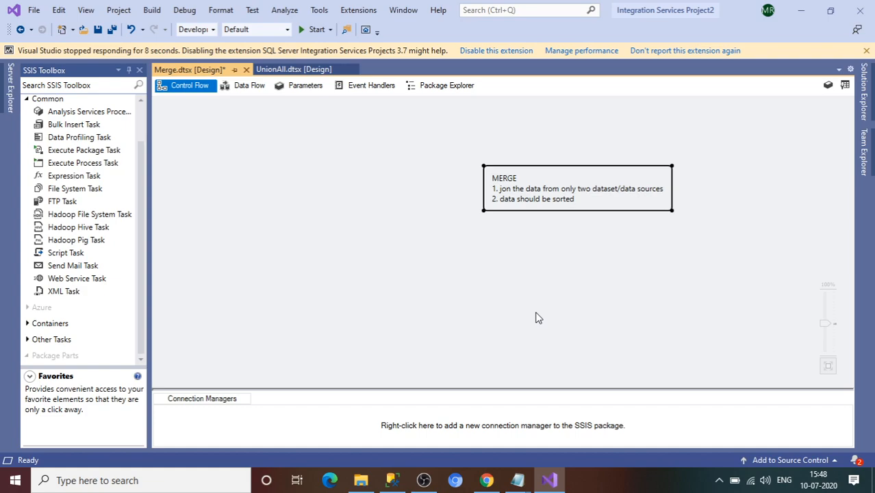
Step: Place a Data Flow Task on the Merge control flow and open its empty data flow
{"action": "left_click", "coordinate": [326, 220]}
{"action": "left_click", "coordinate": [140, 110]}
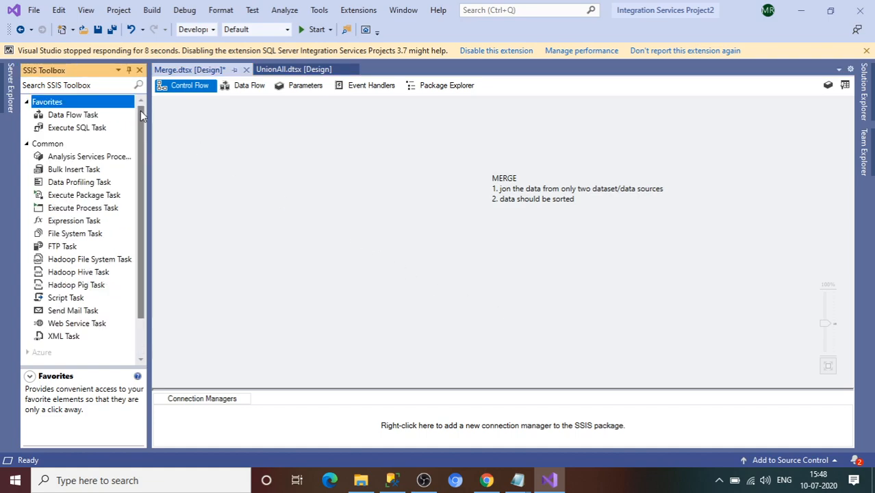
{"action": "left_click", "coordinate": [75, 116]}
{"action": "left_click_drag", "start_coordinate": [76, 120], "coordinate": [229, 134]}
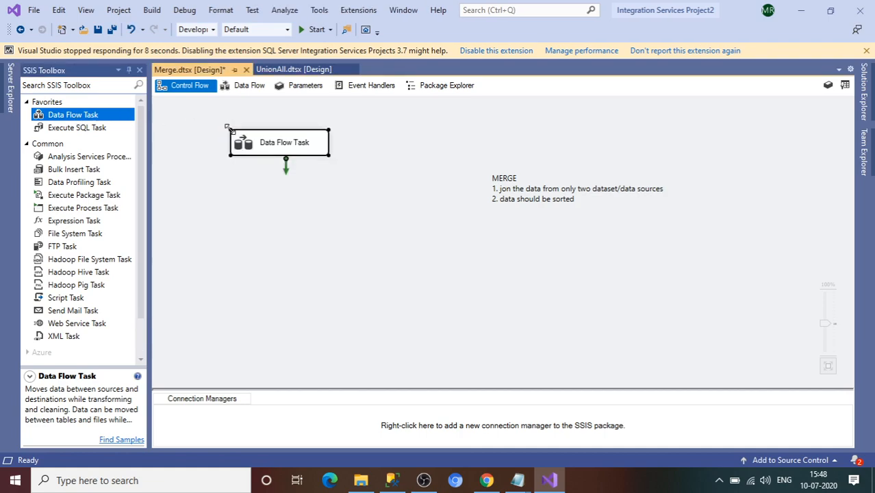
{"action": "double_click", "coordinate": [267, 151]}
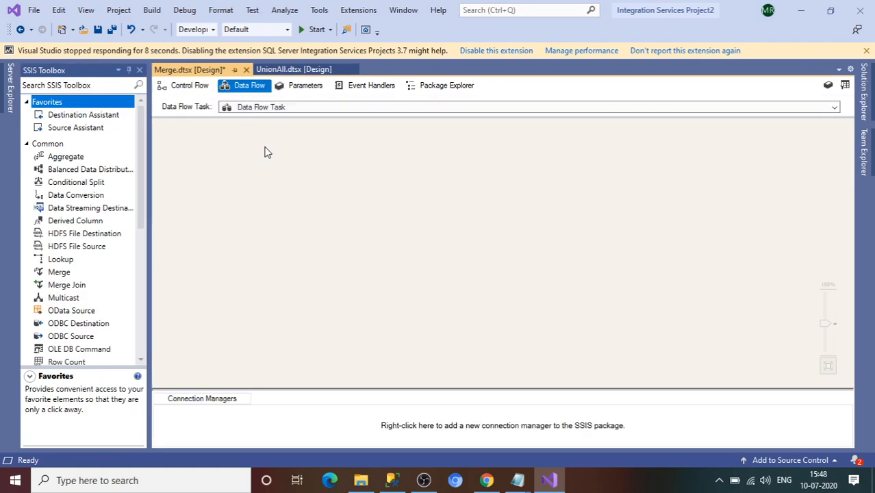
{"action": "left_click", "coordinate": [396, 481]}
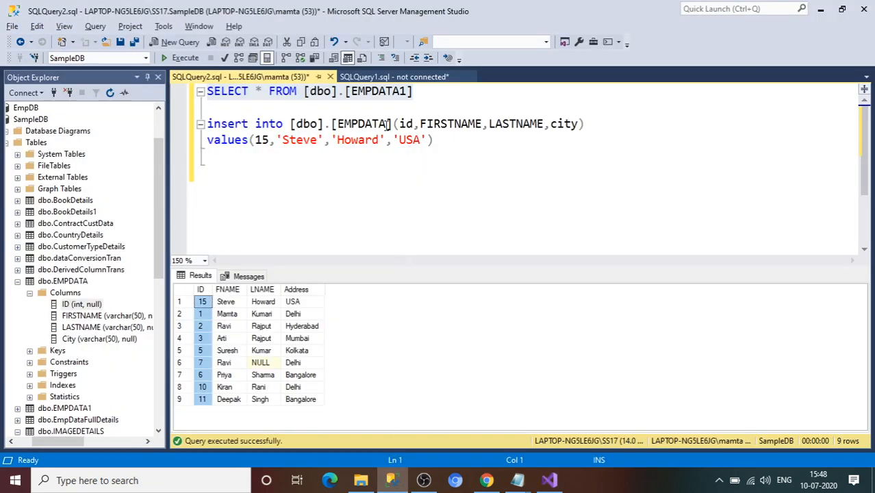
Step: Run 'truncate table [dbo].[EMPDATA1]' in Management Studio to empty the table
{"action": "left_click", "coordinate": [406, 111]}
{"action": "key", "text": "Return"}
{"action": "type", "text": "truncate table"}
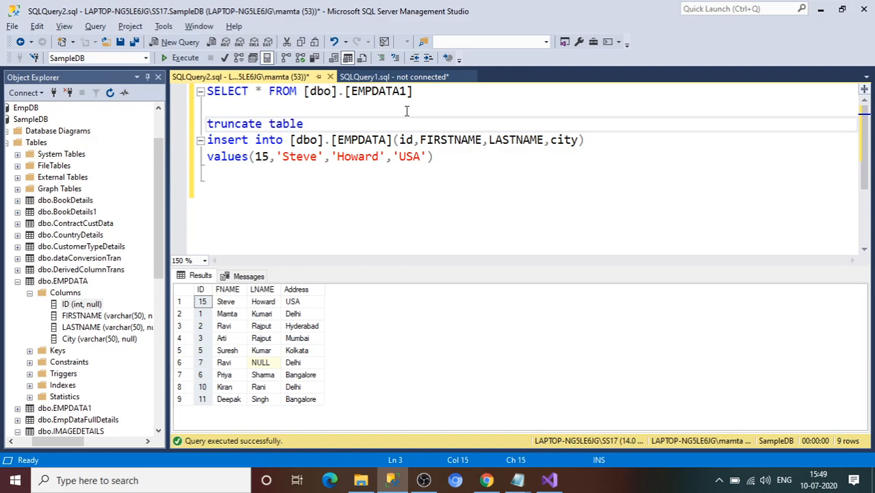
{"action": "left_click_drag", "start_coordinate": [433, 97], "coordinate": [314, 100]}
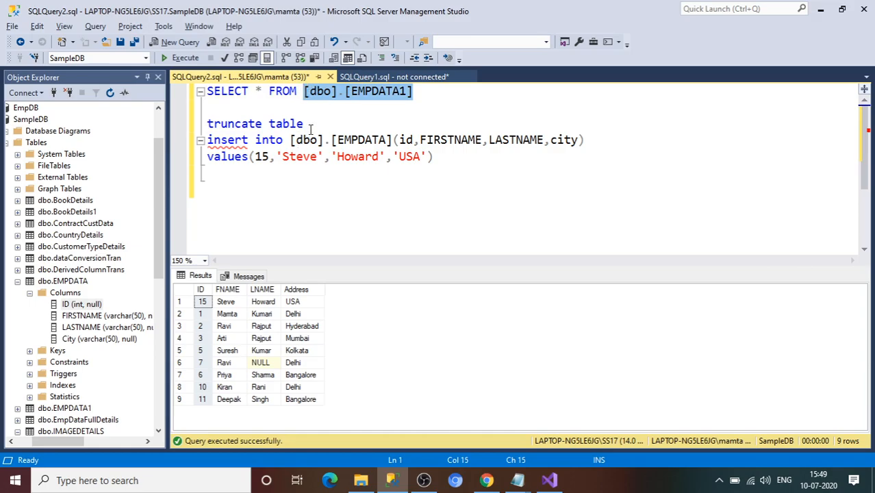
{"action": "left_click", "coordinate": [311, 125]}
{"action": "type", "text": "[dbo].[EMPDATA1]"}
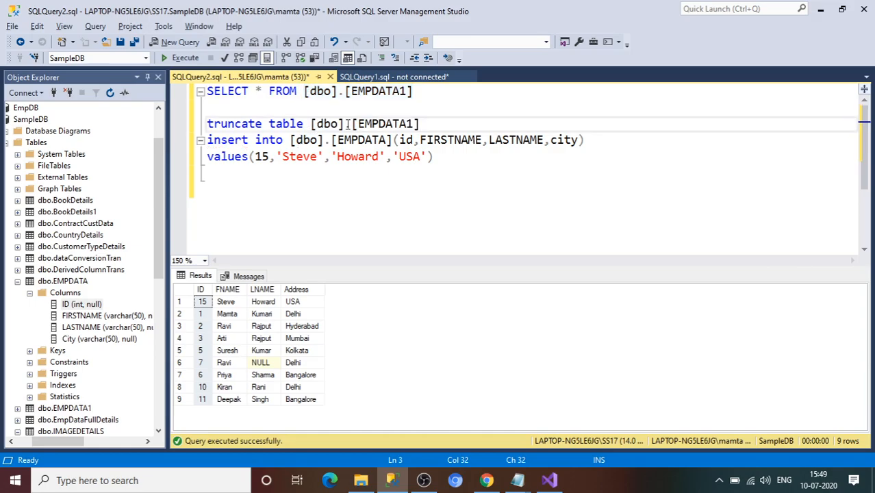
{"action": "left_click_drag", "start_coordinate": [427, 122], "coordinate": [206, 123]}
{"action": "left_click", "coordinate": [190, 58]}
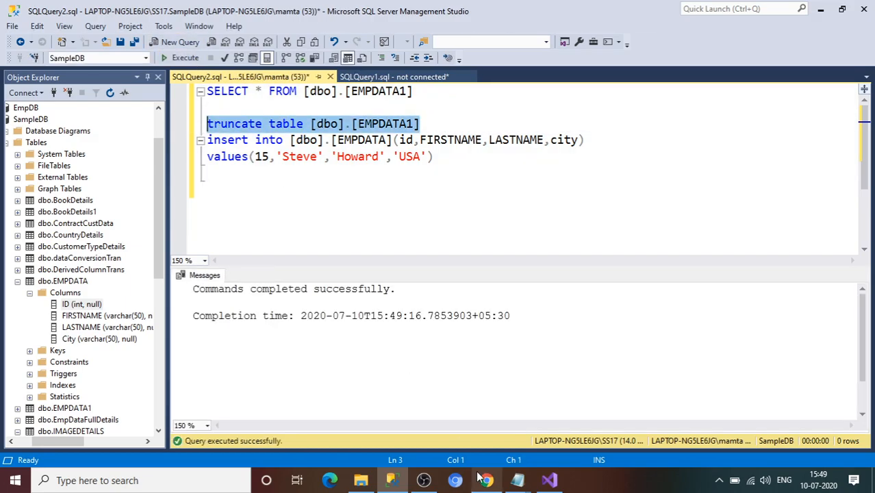
{"action": "left_click", "coordinate": [360, 480]}
Step: Select the EmpData_CommaSeparated and EmpDataSource Excel files in SourceFileFolder
{"action": "left_click", "coordinate": [190, 139]}
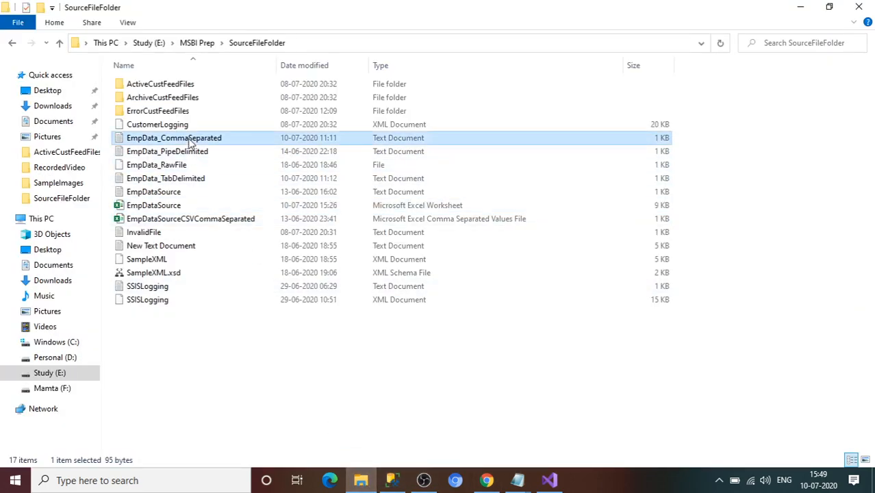
{"action": "left_click", "coordinate": [179, 206]}
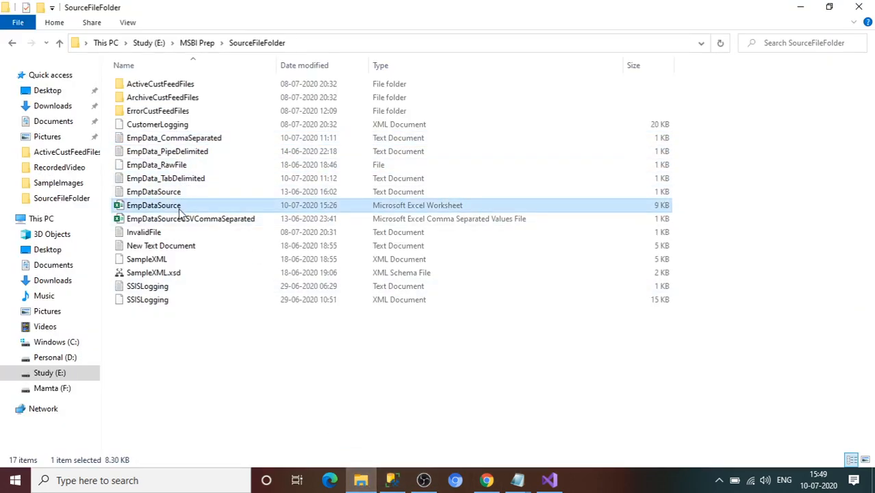
{"action": "mouse_move", "coordinate": [549, 482]}
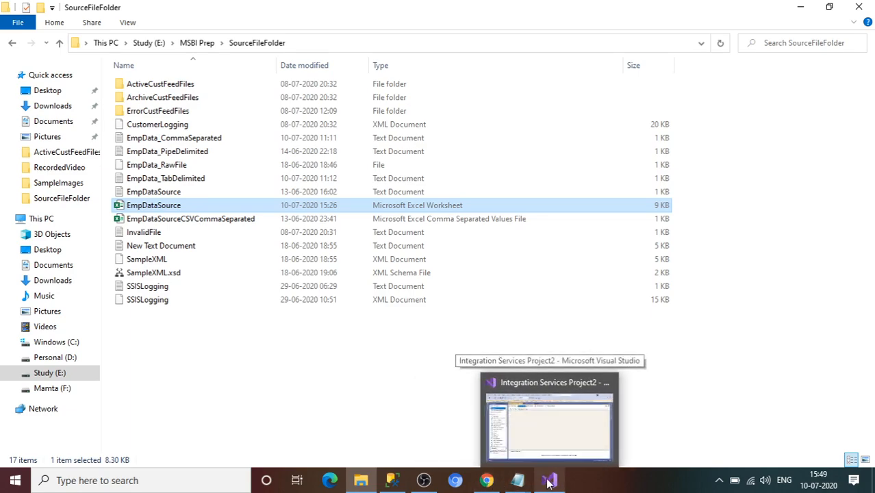
{"action": "mouse_move", "coordinate": [529, 440]}
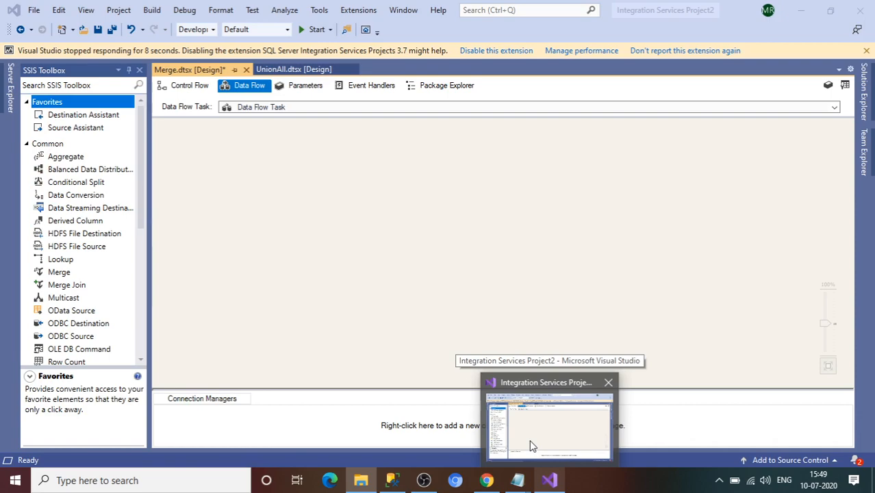
Step: Add an Excel Source, a Flat File Source to its left, and an OLE DB Source to its right
{"action": "left_click", "coordinate": [529, 440]}
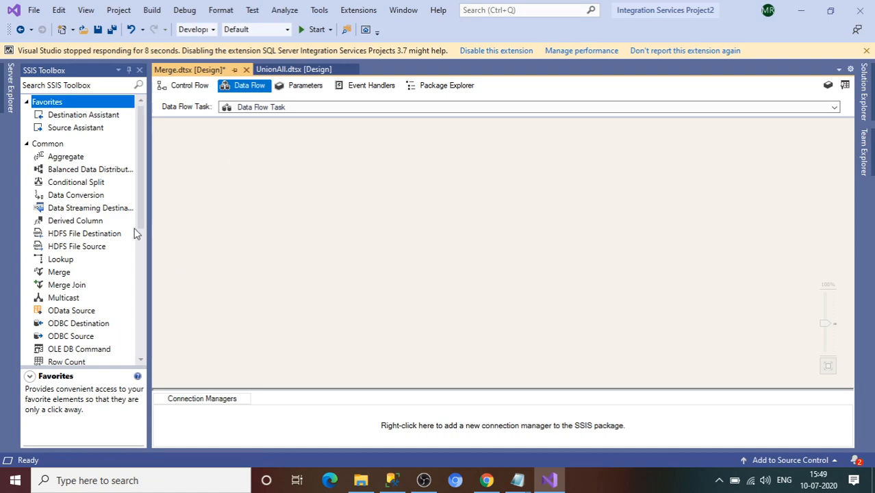
{"action": "left_click", "coordinate": [27, 145]}
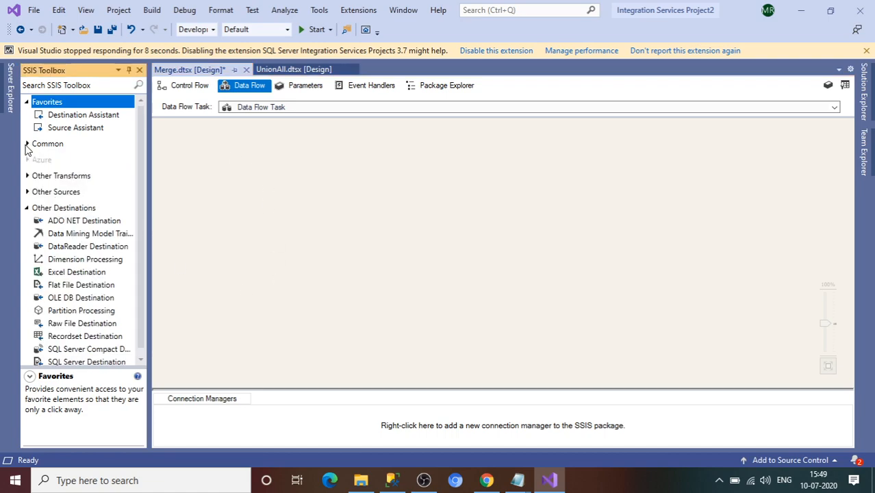
{"action": "left_click", "coordinate": [26, 208]}
{"action": "left_click", "coordinate": [27, 192]}
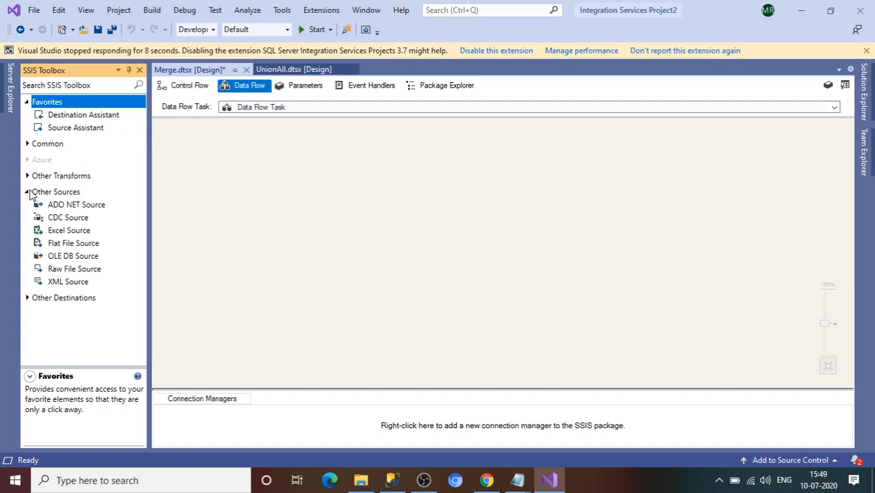
{"action": "left_click_drag", "start_coordinate": [76, 235], "coordinate": [383, 249]}
{"action": "left_click_drag", "start_coordinate": [81, 246], "coordinate": [231, 255]}
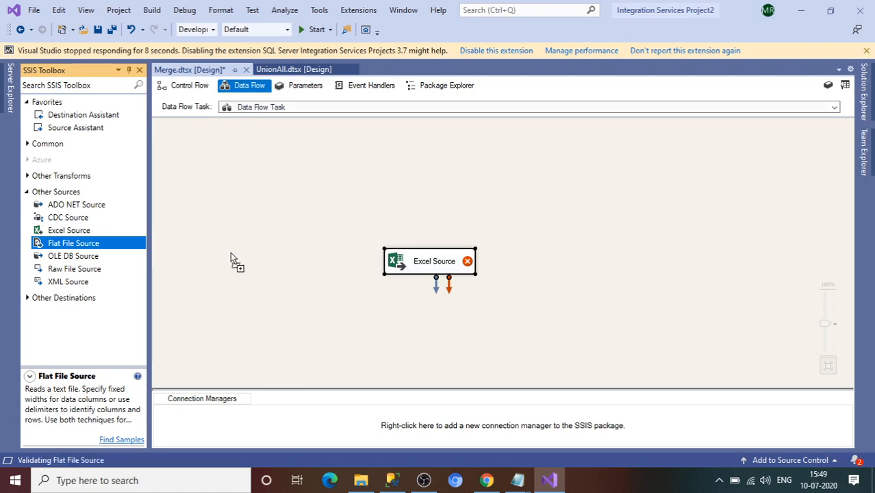
{"action": "left_click", "coordinate": [77, 258]}
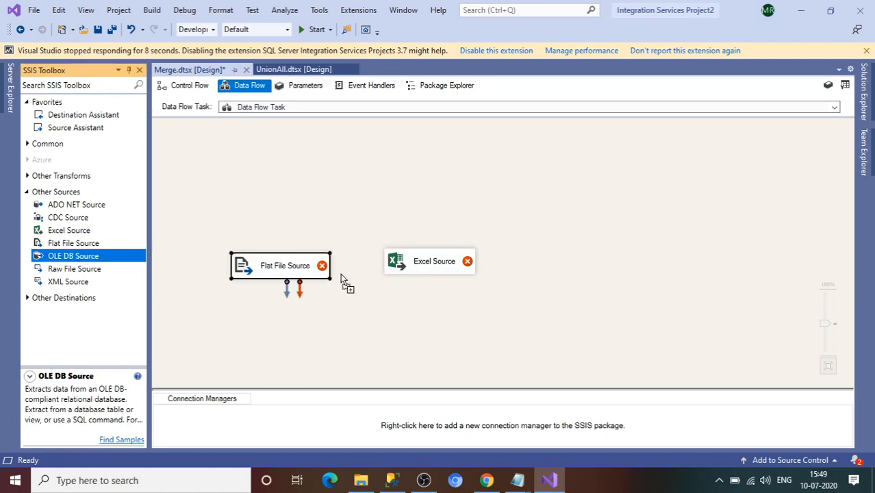
{"action": "left_click", "coordinate": [537, 263]}
{"action": "left_click_drag", "start_coordinate": [550, 274], "coordinate": [550, 264]}
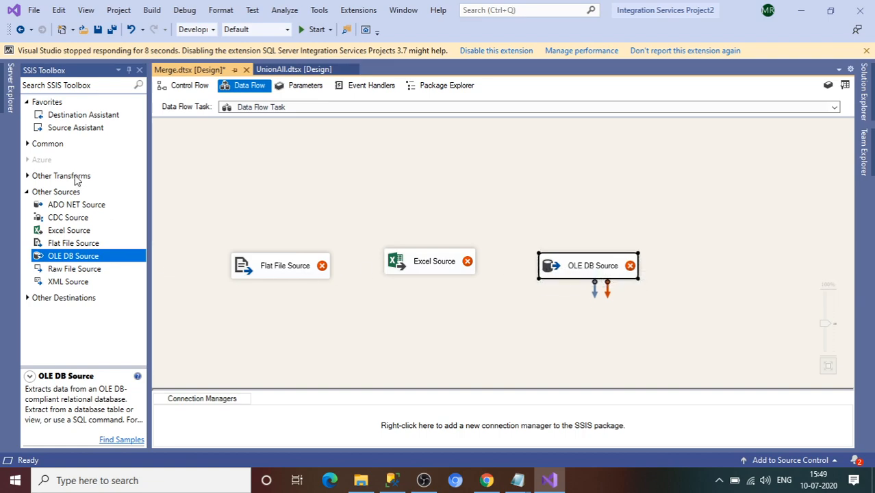
Step: Add a Merge and an OLE DB Destination below the sources, then raise the Flat File and Excel Sources
{"action": "left_click", "coordinate": [28, 145]}
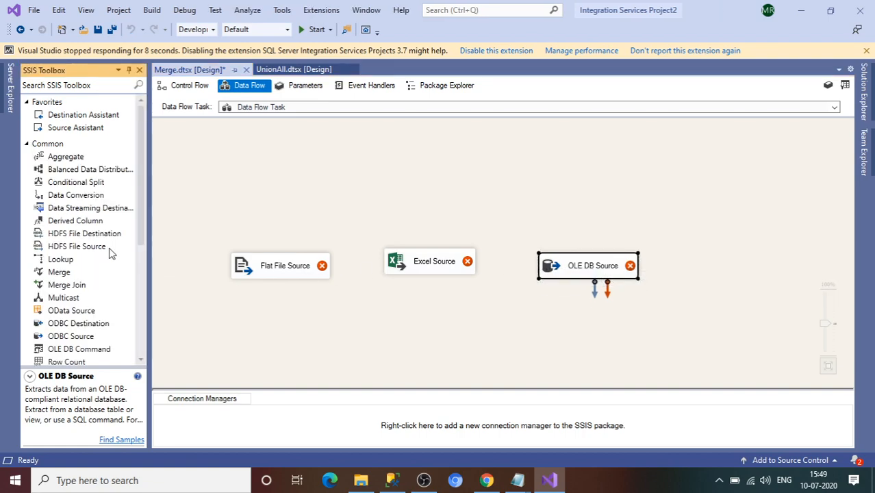
{"action": "left_click_drag", "start_coordinate": [62, 274], "coordinate": [407, 318]}
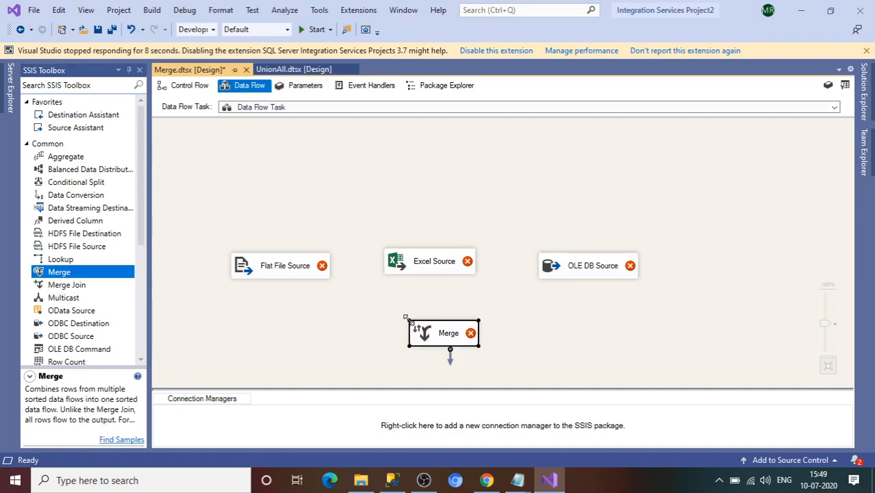
{"action": "left_click", "coordinate": [28, 145]}
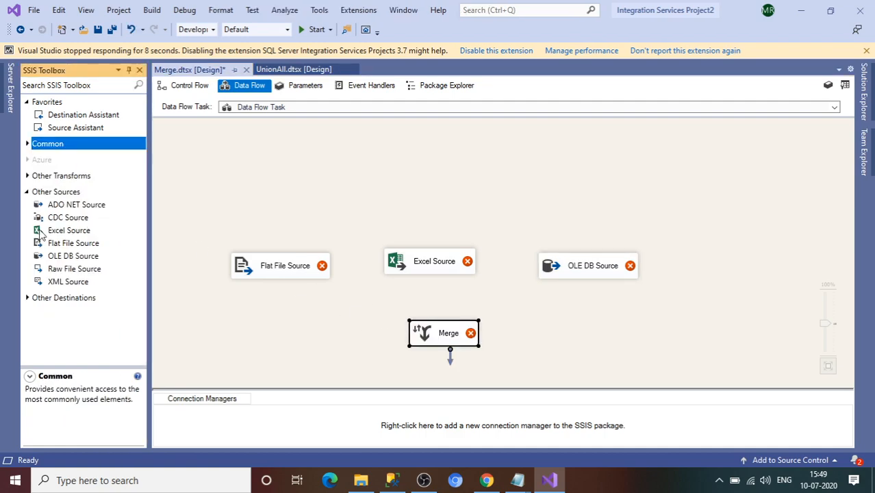
{"action": "left_click", "coordinate": [27, 299]}
{"action": "left_click_drag", "start_coordinate": [143, 292], "coordinate": [143, 338]}
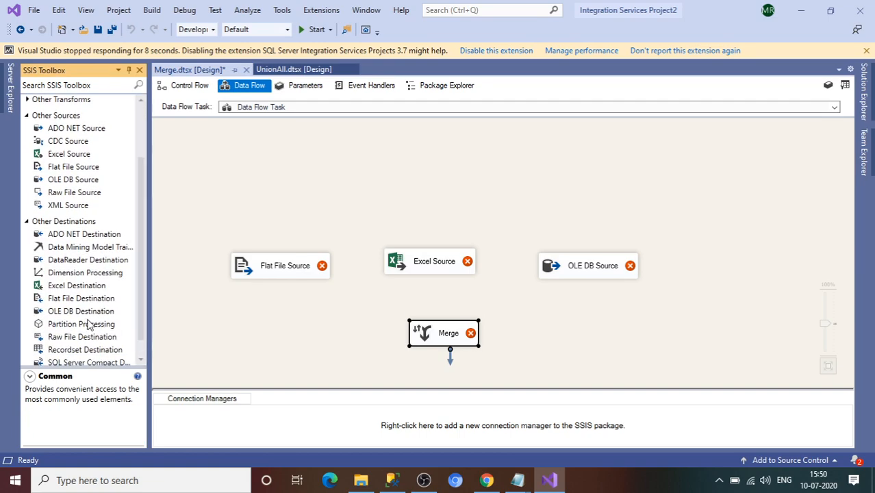
{"action": "left_click_drag", "start_coordinate": [83, 317], "coordinate": [409, 368]}
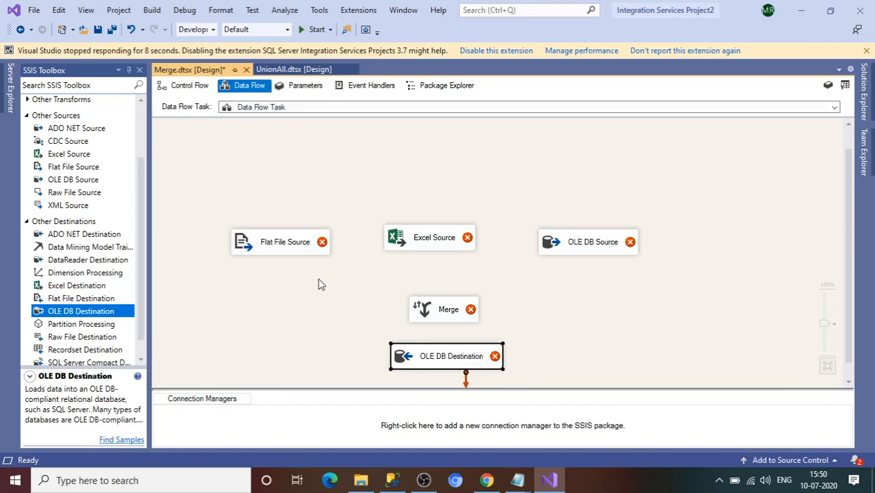
{"action": "left_click_drag", "start_coordinate": [298, 253], "coordinate": [286, 183]}
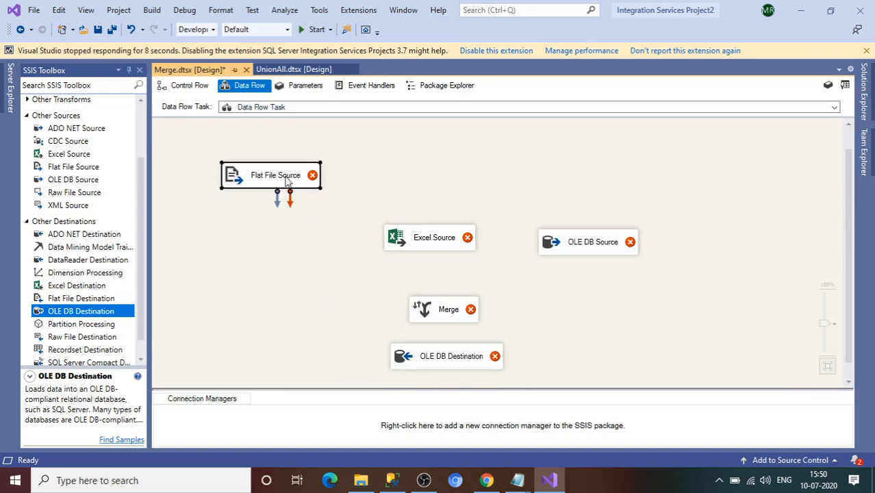
{"action": "left_click", "coordinate": [422, 237]}
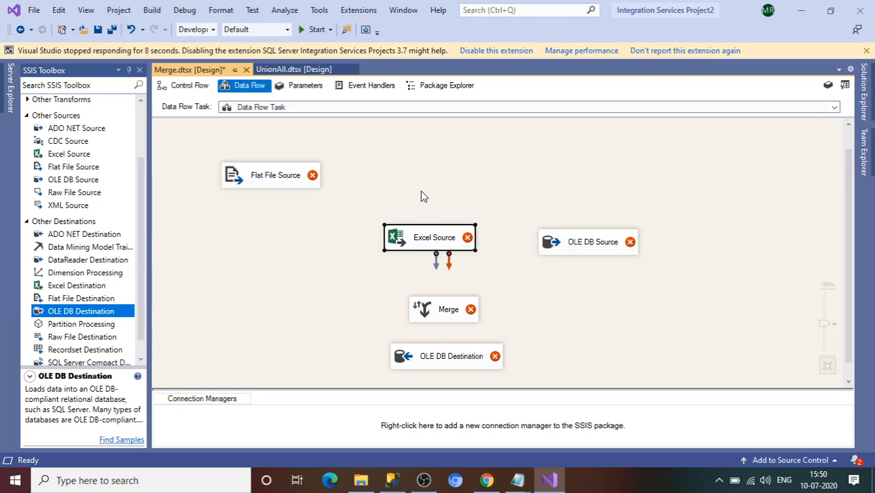
{"action": "left_click_drag", "start_coordinate": [419, 241], "coordinate": [434, 187]}
Step: Create a flat file connection to EmpData_CommaSeparated with the ID column as DT_I4
{"action": "double_click", "coordinate": [283, 185]}
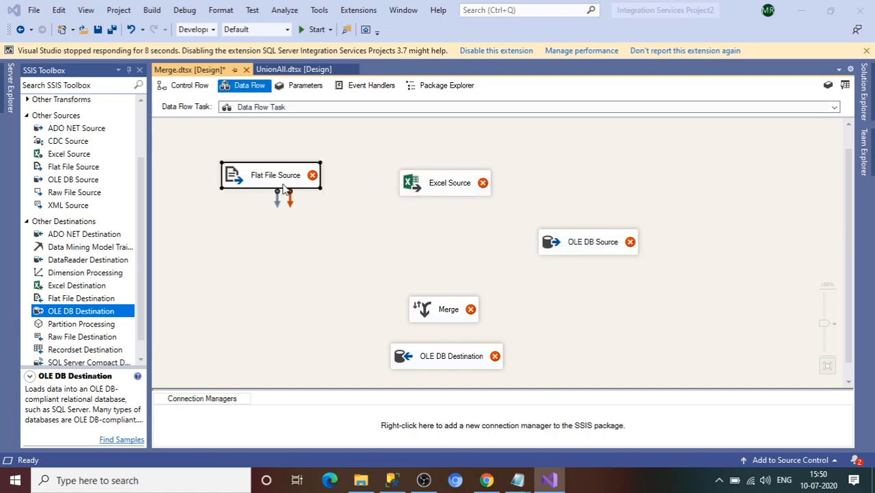
{"action": "left_click", "coordinate": [613, 134]}
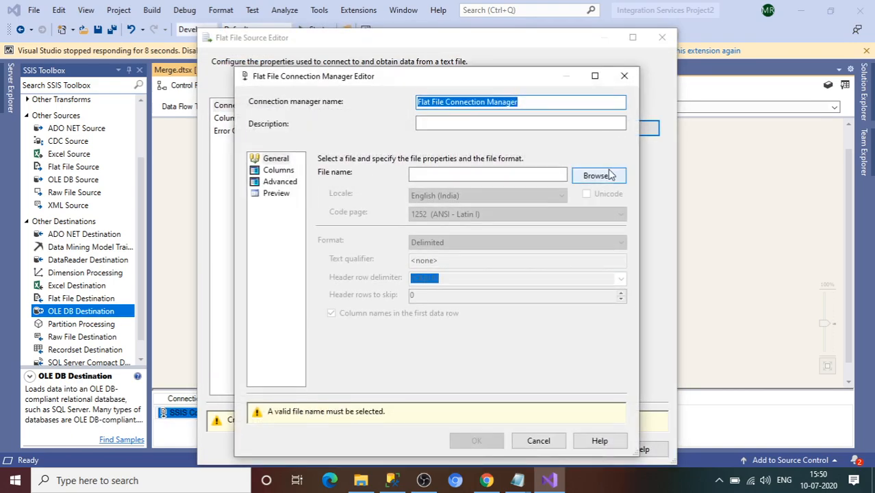
{"action": "left_click", "coordinate": [596, 176]}
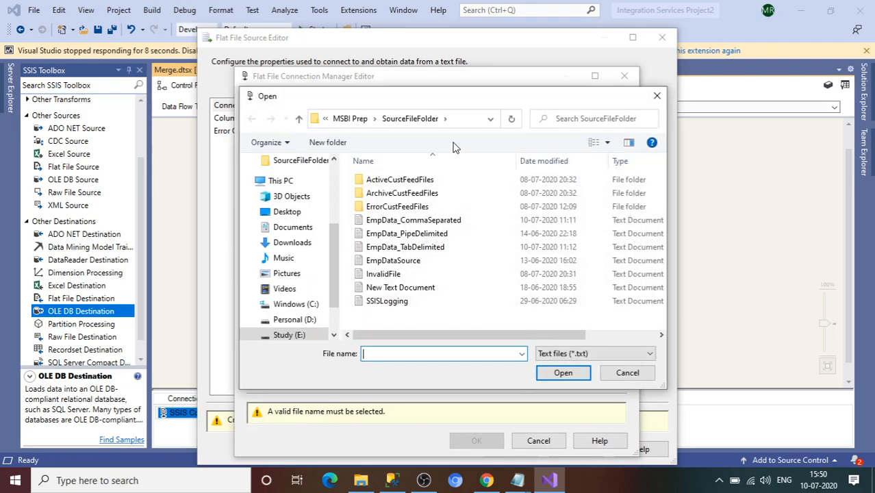
{"action": "double_click", "coordinate": [409, 222]}
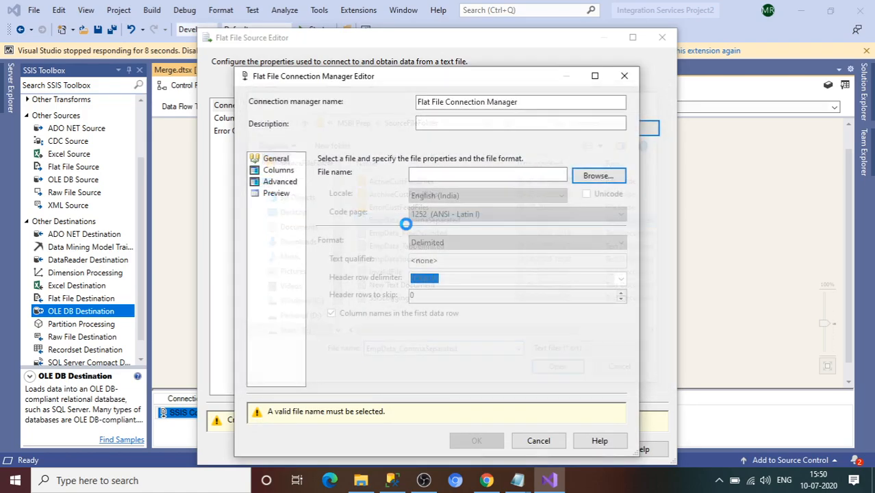
{"action": "left_click", "coordinate": [277, 171]}
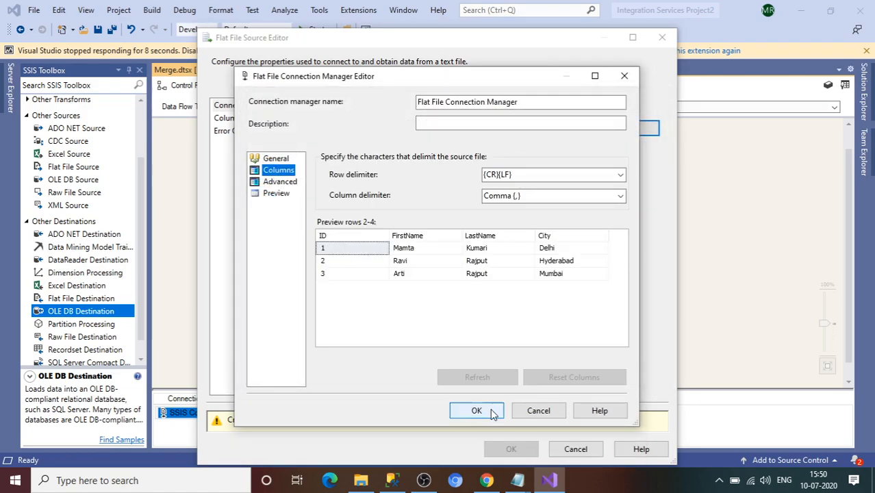
{"action": "left_click", "coordinate": [278, 182]}
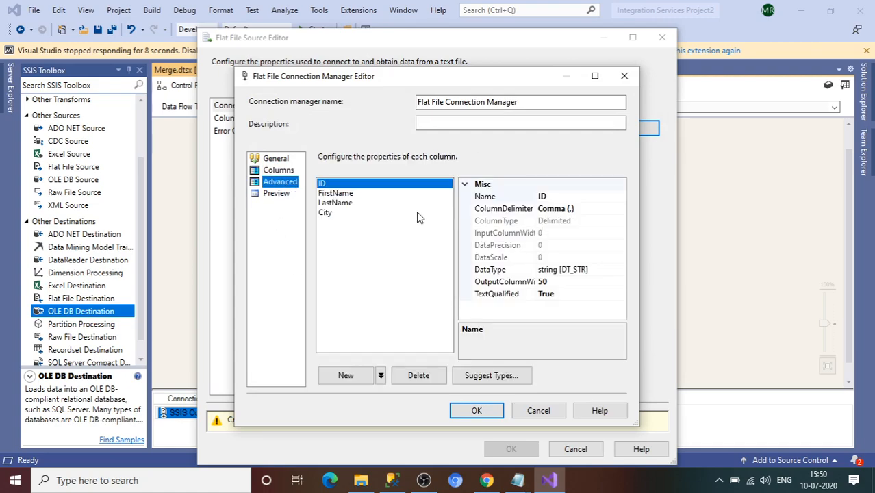
{"action": "double_click", "coordinate": [602, 271]}
{"action": "left_click", "coordinate": [620, 270]}
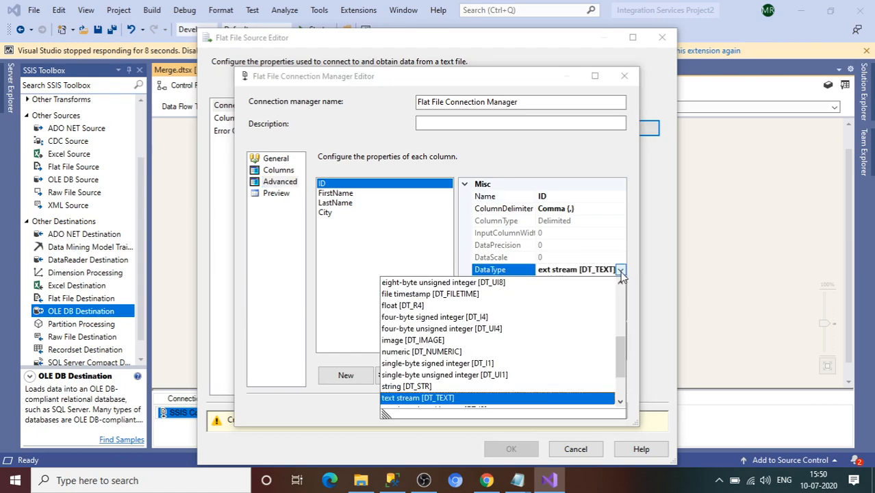
{"action": "left_click", "coordinate": [423, 319]}
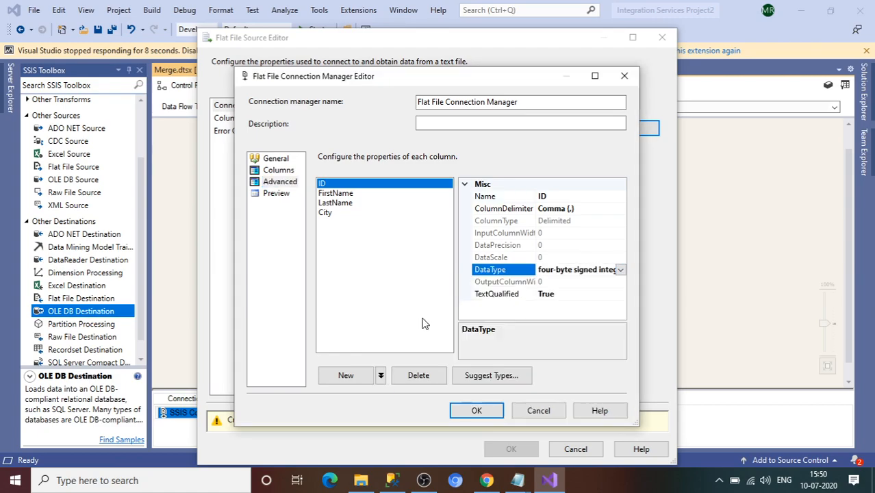
{"action": "left_click", "coordinate": [339, 195]}
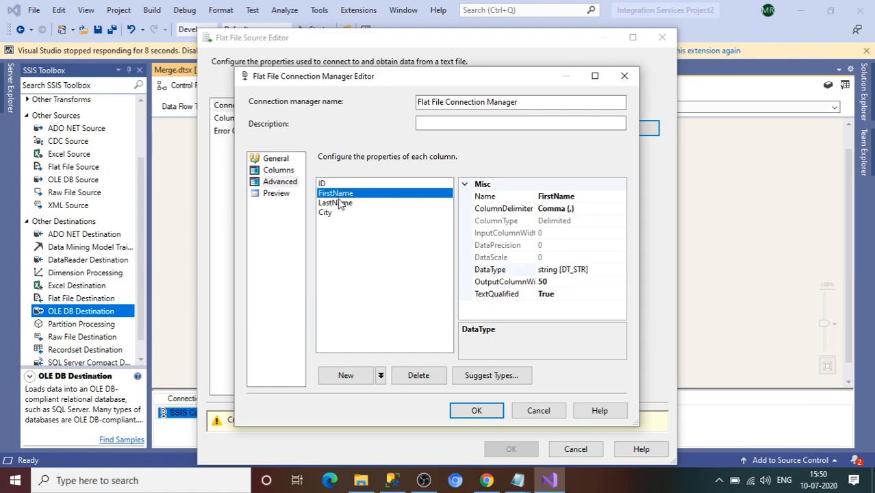
{"action": "left_click", "coordinate": [339, 204]}
{"action": "left_click", "coordinate": [496, 414]}
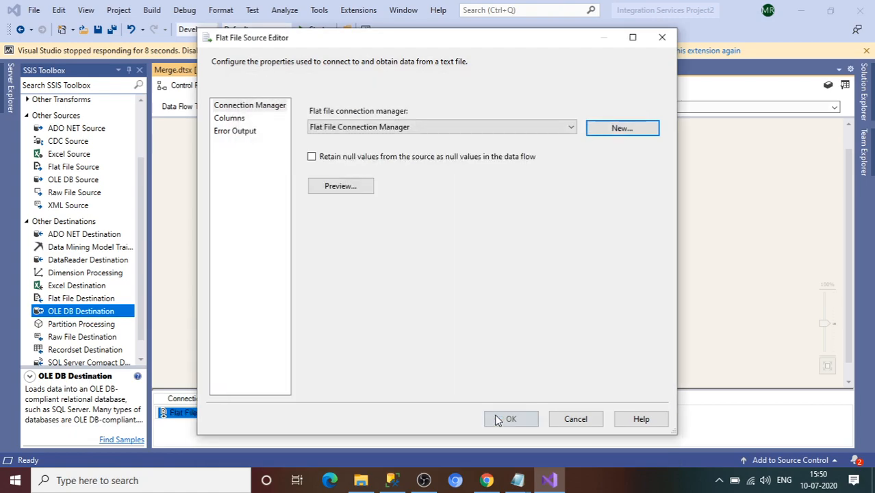
Step: Enable retaining null values from the source and confirm the Flat File Source
{"action": "left_click", "coordinate": [311, 157]}
{"action": "left_click", "coordinate": [312, 157]}
{"action": "left_click", "coordinate": [368, 158]}
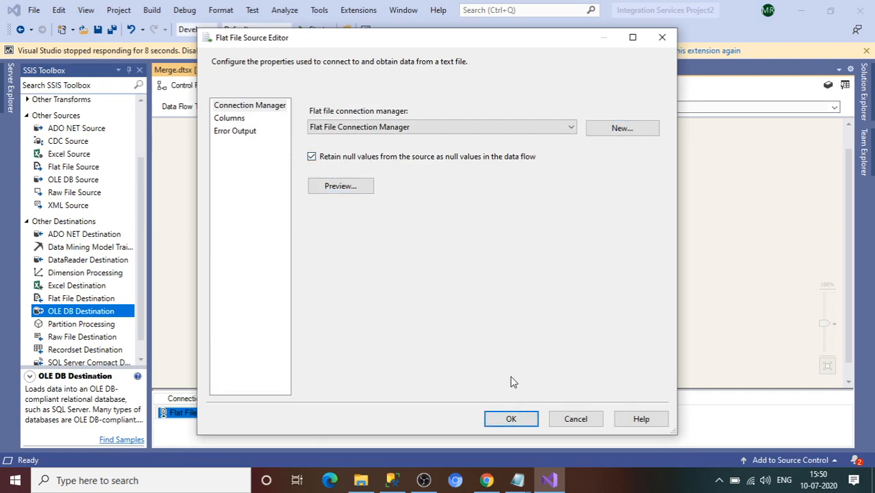
{"action": "left_click", "coordinate": [521, 418]}
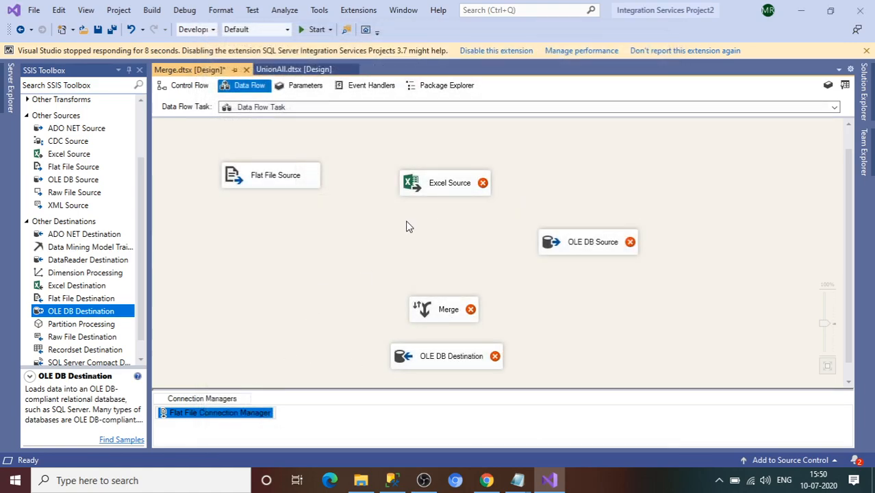
Step: Create an Excel connection for the Excel Source pointing to the EmpDataSource workbook
{"action": "double_click", "coordinate": [439, 192]}
{"action": "left_click", "coordinate": [617, 173]}
{"action": "left_click", "coordinate": [585, 229]}
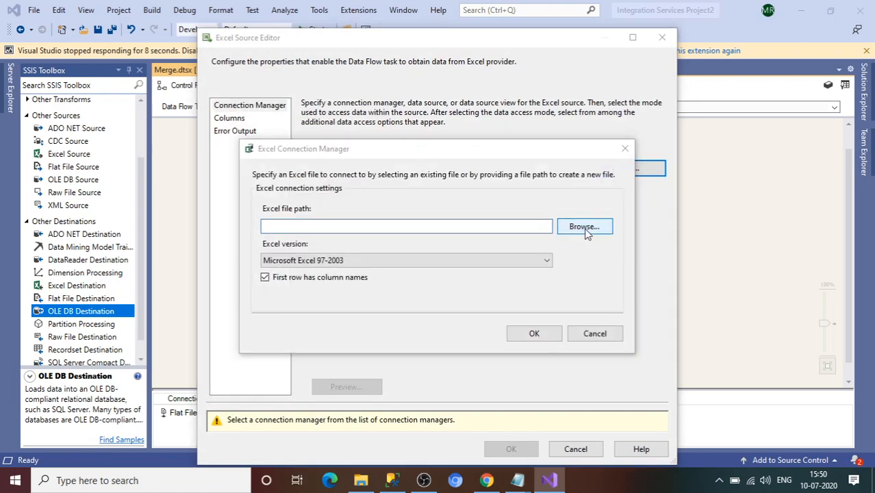
{"action": "double_click", "coordinate": [399, 272]}
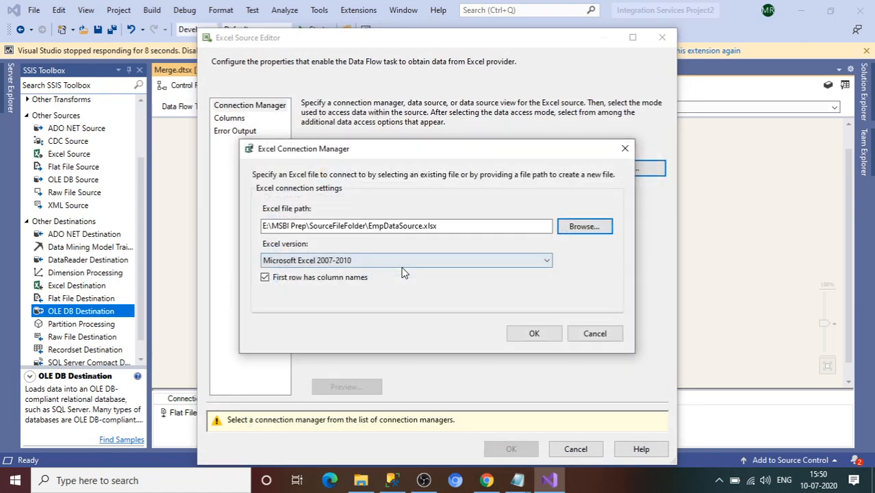
{"action": "left_click", "coordinate": [522, 334]}
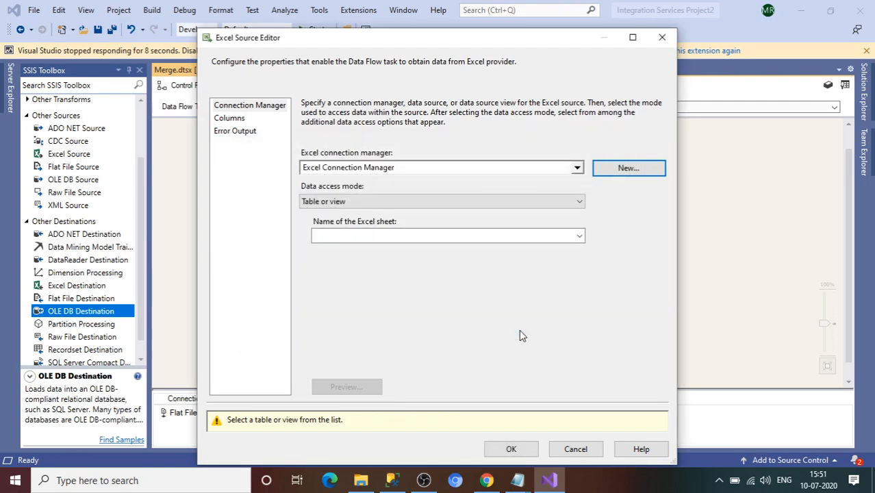
Step: Choose Sheet1$ as the Excel sheet, preview its rows, review the columns, and accept
{"action": "left_click", "coordinate": [225, 121]}
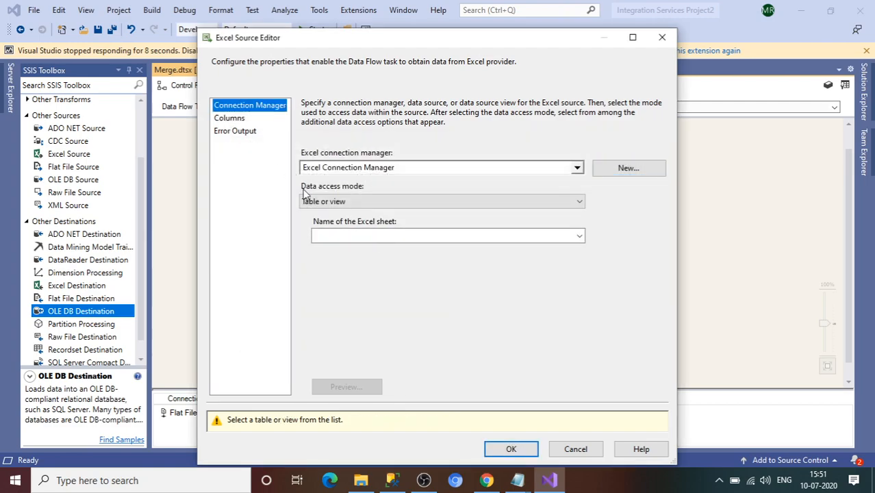
{"action": "left_click", "coordinate": [227, 121]}
{"action": "left_click", "coordinate": [433, 236]}
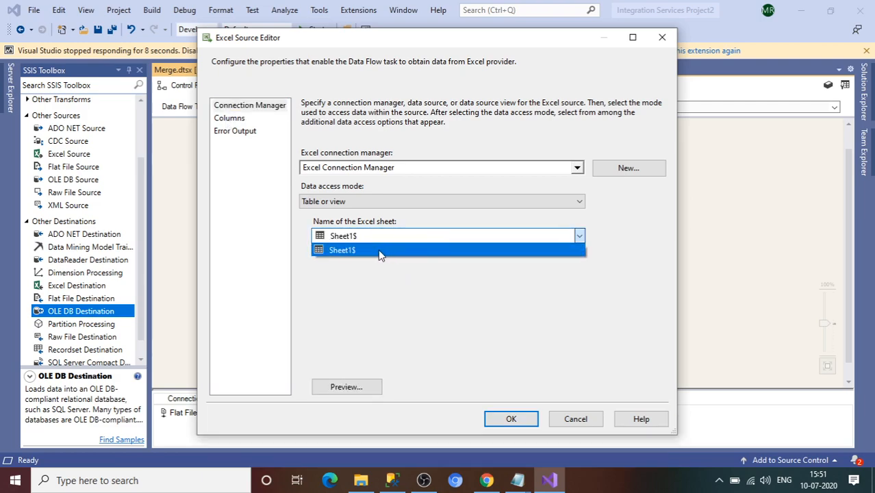
{"action": "left_click", "coordinate": [375, 251]}
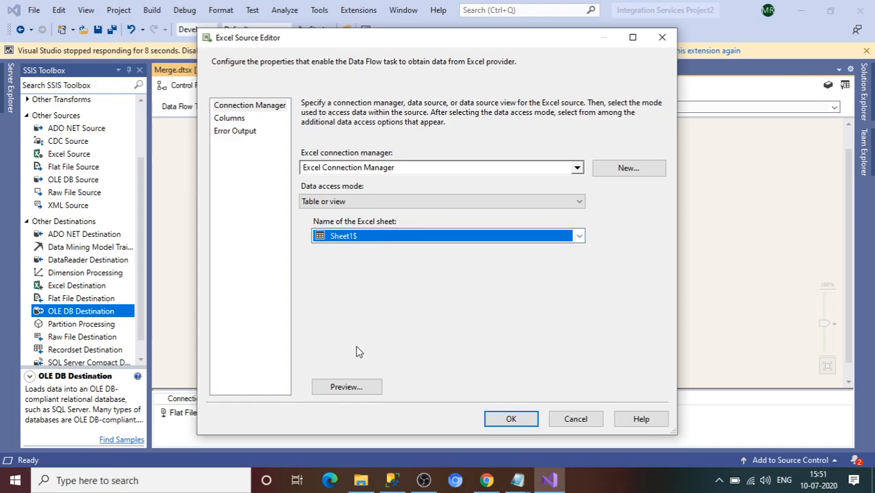
{"action": "left_click", "coordinate": [357, 390]}
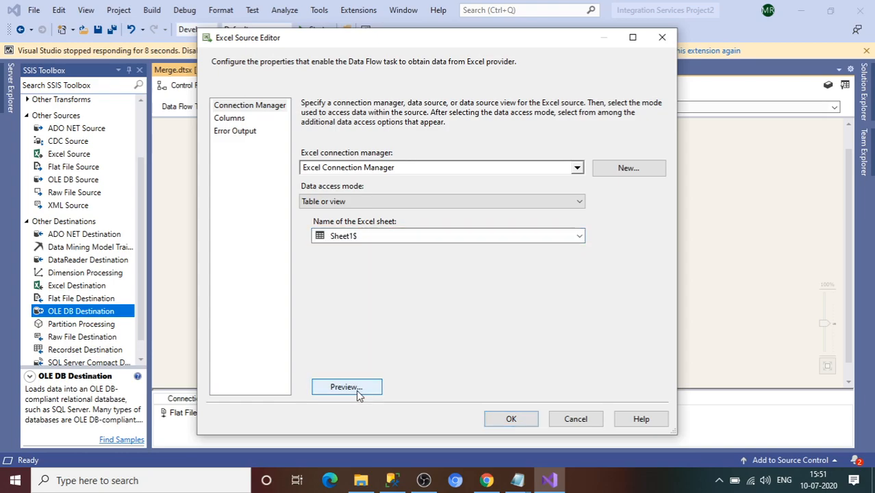
{"action": "left_click", "coordinate": [541, 348]}
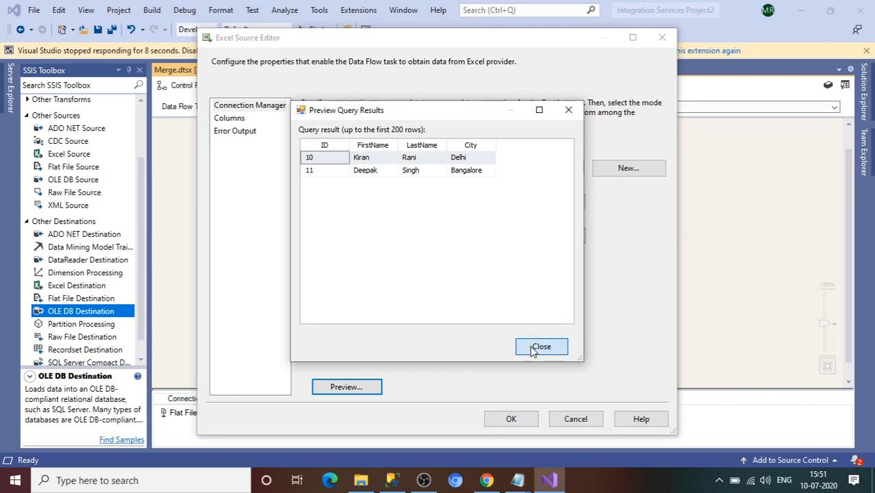
{"action": "left_click", "coordinate": [229, 120]}
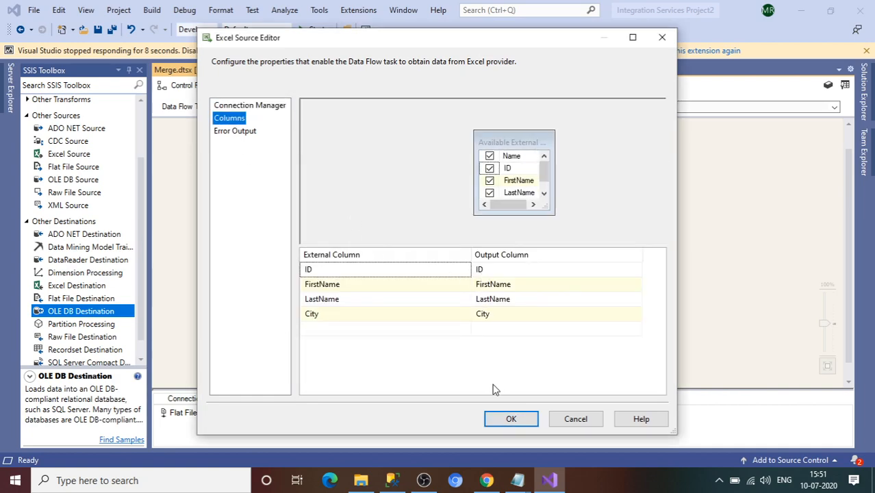
{"action": "left_click", "coordinate": [511, 419]}
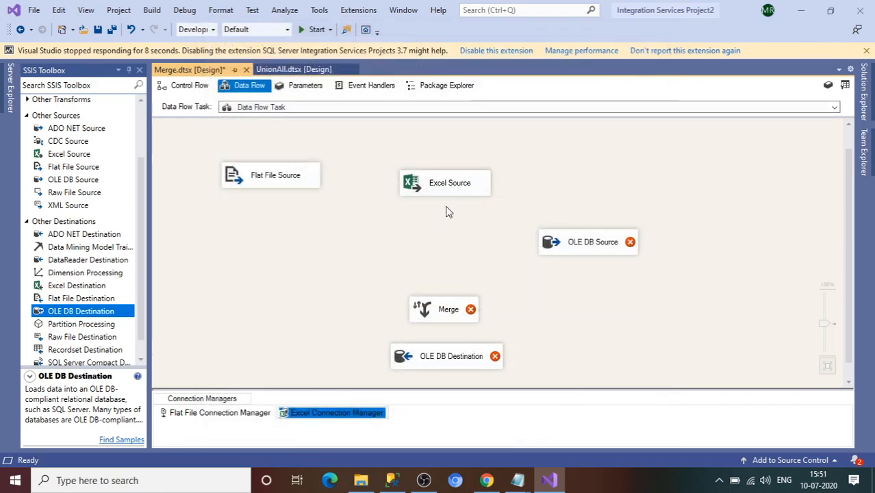
Step: Add a Data Conversion below the Excel Source and connect the Excel Source's output to it
{"action": "left_click_drag", "start_coordinate": [442, 195], "coordinate": [433, 187]}
{"action": "left_click_drag", "start_coordinate": [582, 240], "coordinate": [576, 181]}
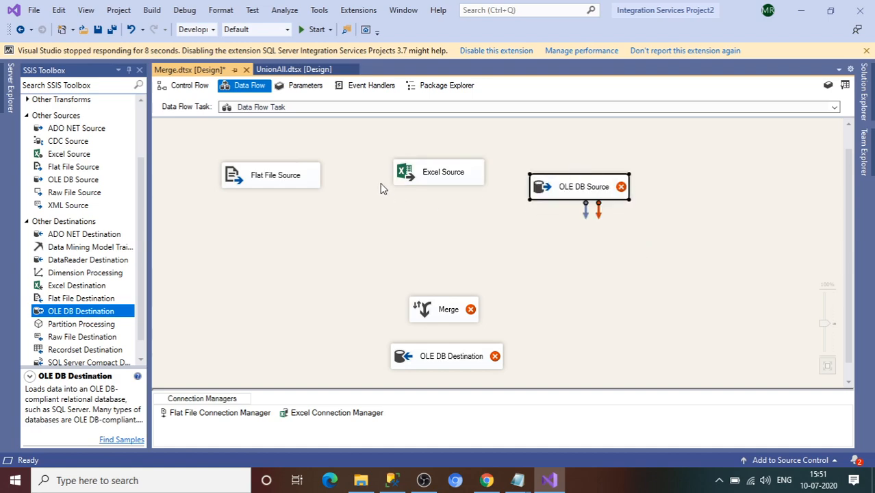
{"action": "left_click_drag", "start_coordinate": [144, 195], "coordinate": [142, 143]}
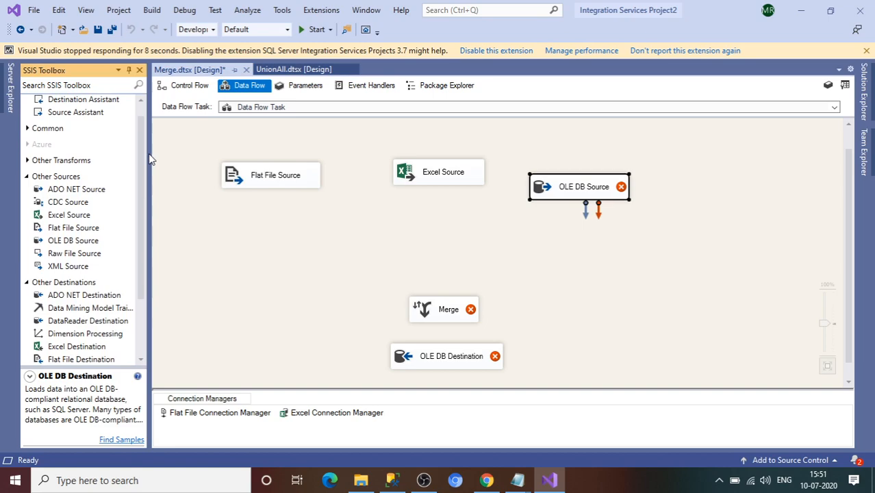
{"action": "left_click", "coordinate": [28, 129]}
{"action": "left_click_drag", "start_coordinate": [74, 183], "coordinate": [404, 224]}
{"action": "left_click", "coordinate": [437, 180]}
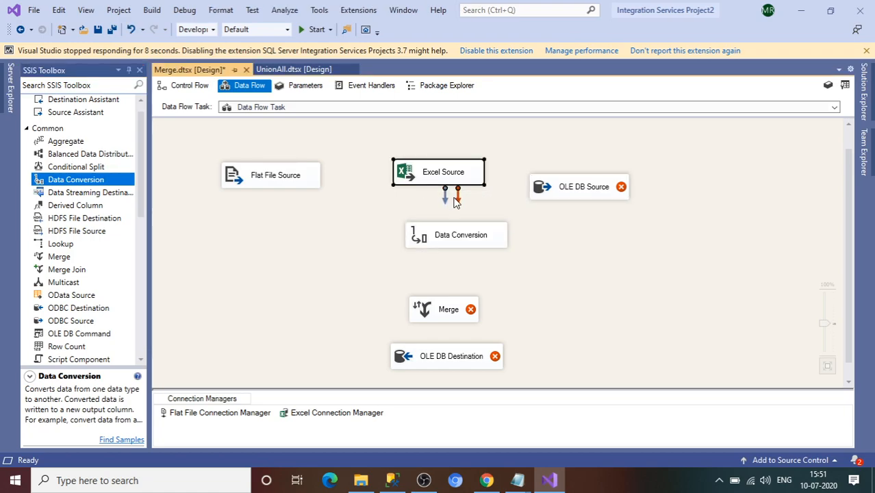
{"action": "left_click_drag", "start_coordinate": [447, 199], "coordinate": [468, 238]}
{"action": "left_click", "coordinate": [447, 241]}
Step: Select the ID, FirstName, LastName and City input columns for conversion
{"action": "double_click", "coordinate": [446, 239]}
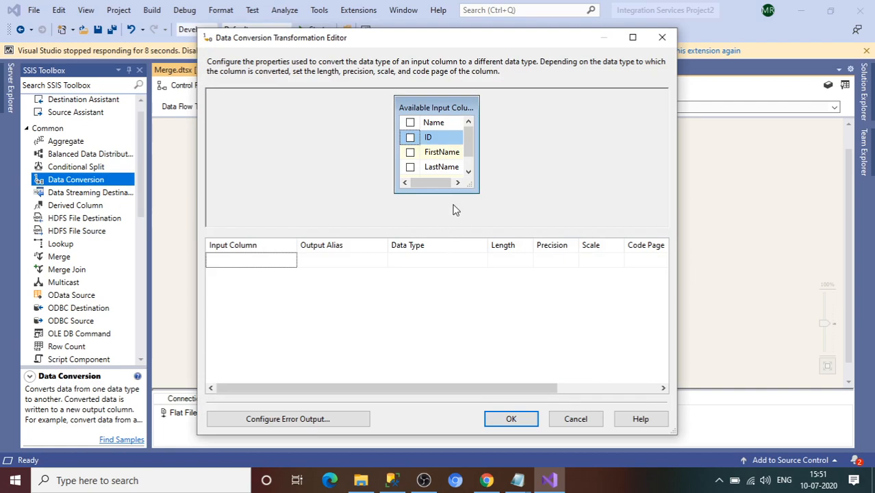
{"action": "left_click", "coordinate": [410, 137]}
{"action": "left_click", "coordinate": [410, 152]}
{"action": "left_click", "coordinate": [410, 168]}
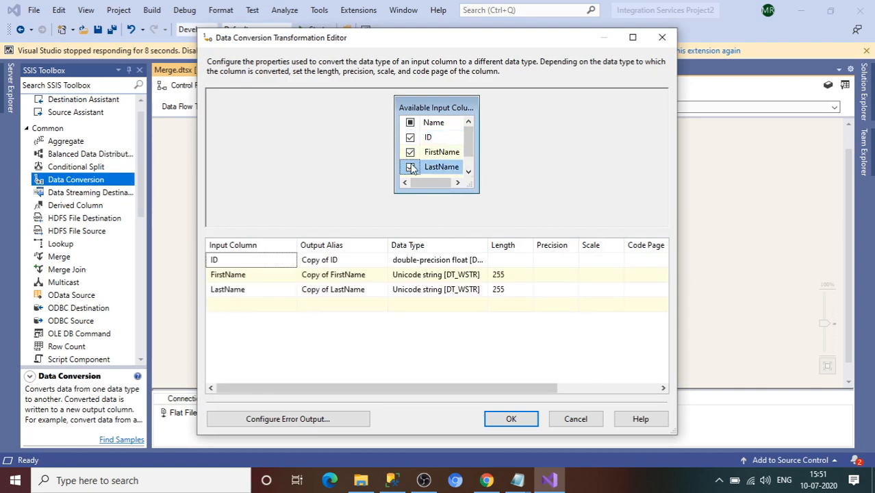
{"action": "left_click", "coordinate": [469, 171]}
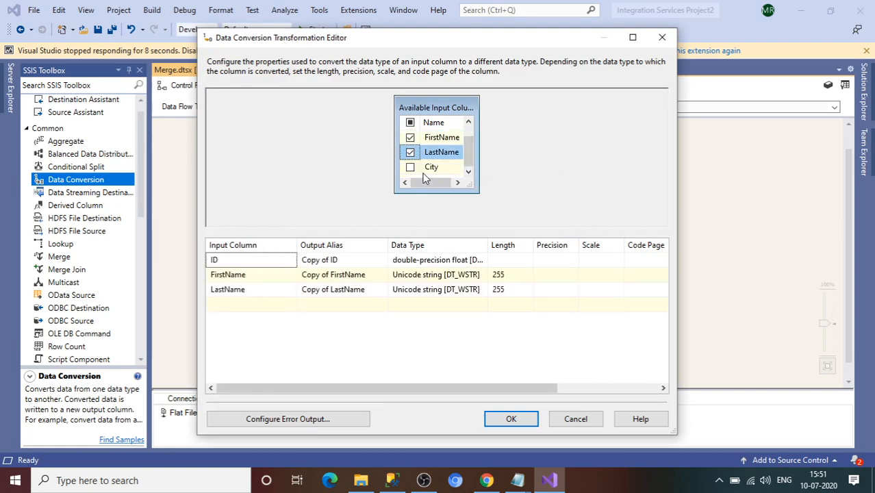
{"action": "scroll", "coordinate": [425, 178], "scroll_direction": "up", "scroll_amount": 1}
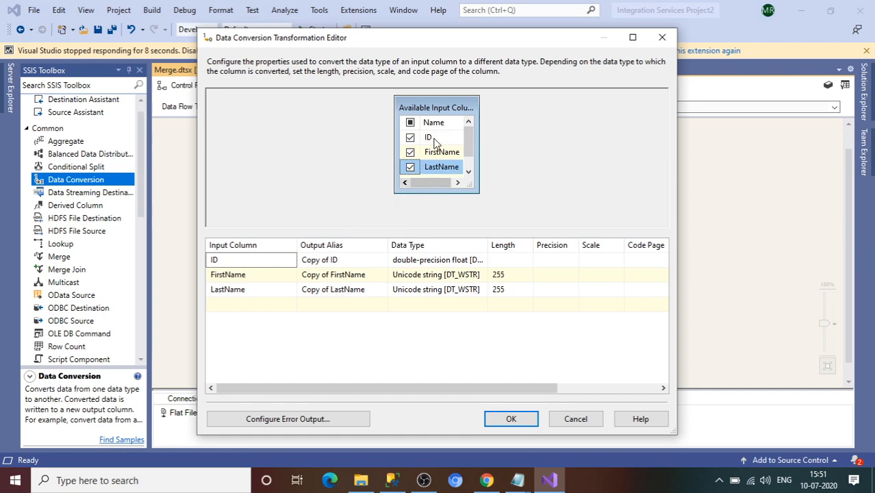
{"action": "left_click", "coordinate": [469, 171]}
{"action": "left_click", "coordinate": [410, 167]}
Step: Set ID to four-byte signed integer and FirstName, LastName, City to DT_STR
{"action": "left_click", "coordinate": [479, 261]}
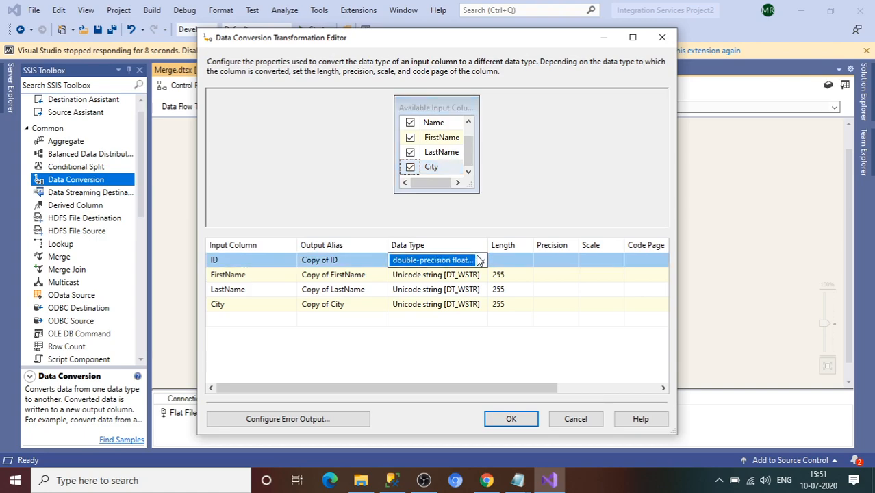
{"action": "left_click", "coordinate": [482, 260]}
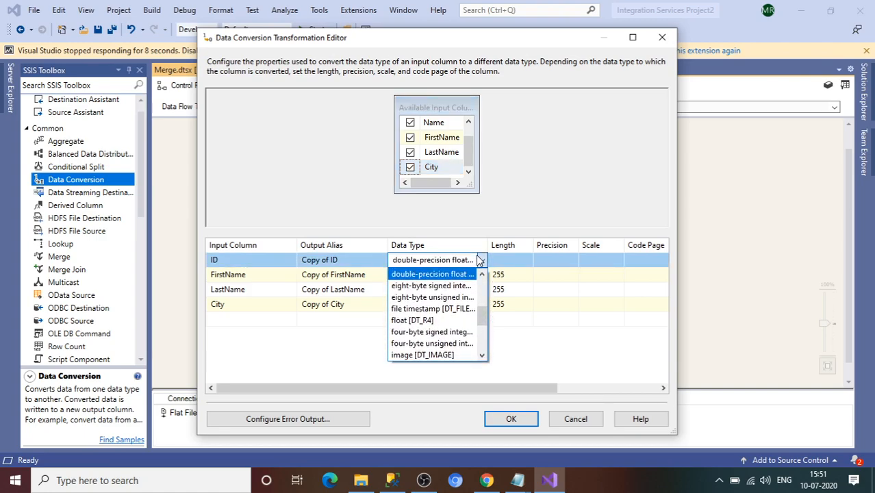
{"action": "left_click", "coordinate": [459, 332]}
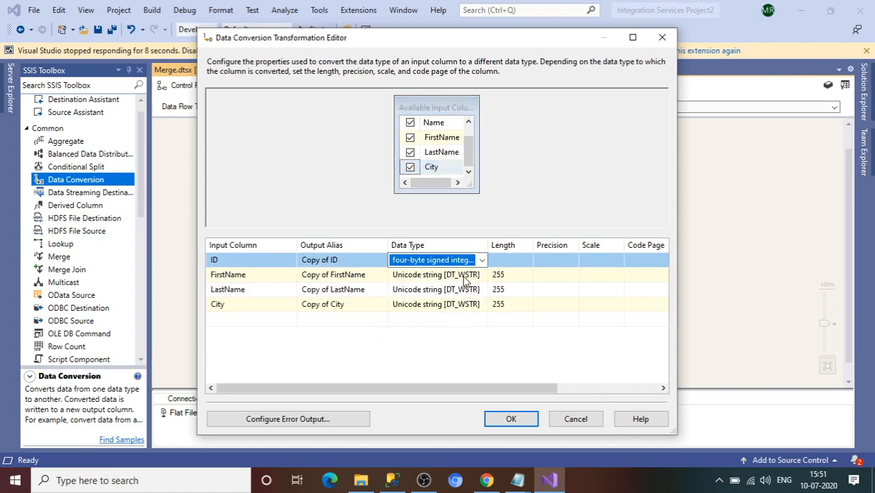
{"action": "left_click", "coordinate": [463, 276]}
{"action": "left_click", "coordinate": [482, 274]}
{"action": "left_click", "coordinate": [418, 301]}
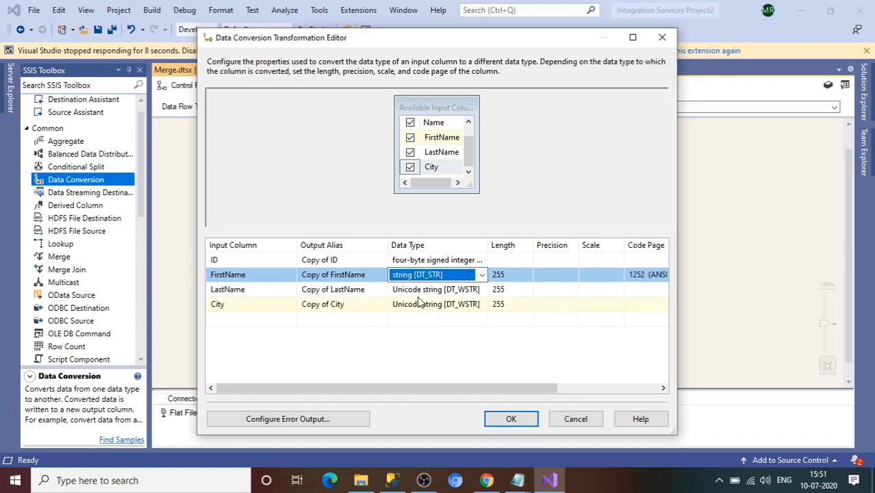
{"action": "left_click", "coordinate": [419, 293]}
{"action": "left_click", "coordinate": [419, 315]}
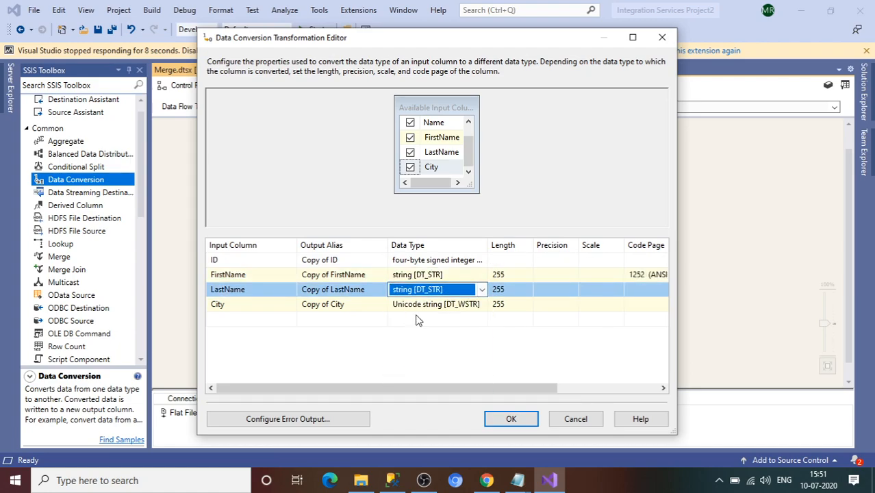
{"action": "left_click", "coordinate": [419, 309]}
{"action": "left_click", "coordinate": [419, 330]}
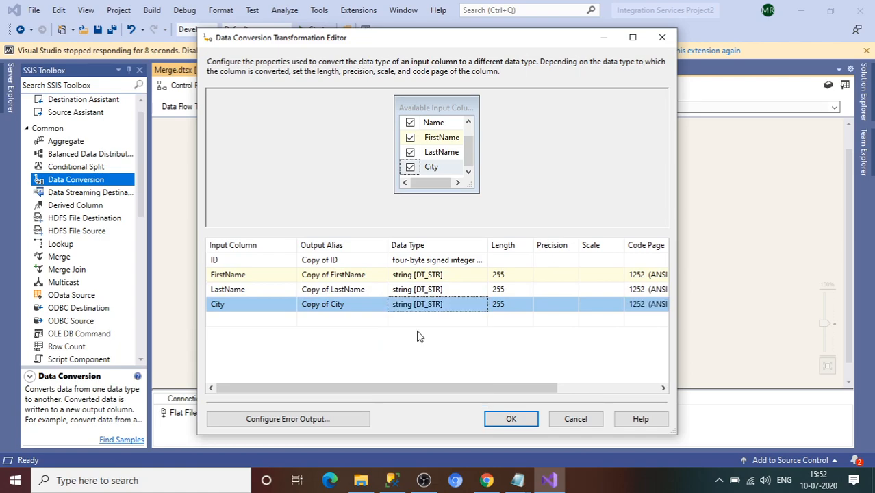
Step: Give the FirstName, LastName and City conversions length 50 and confirm
{"action": "left_click", "coordinate": [509, 275]}
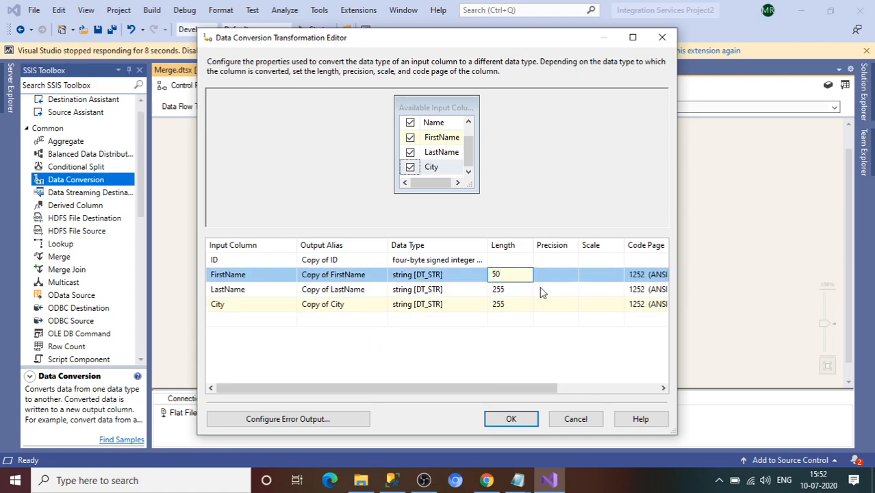
{"action": "left_click", "coordinate": [523, 291]}
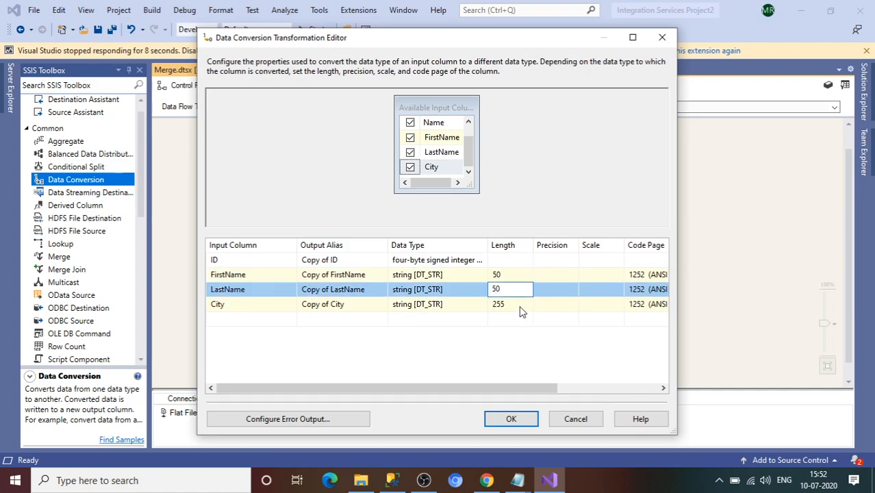
{"action": "left_click", "coordinate": [520, 306]}
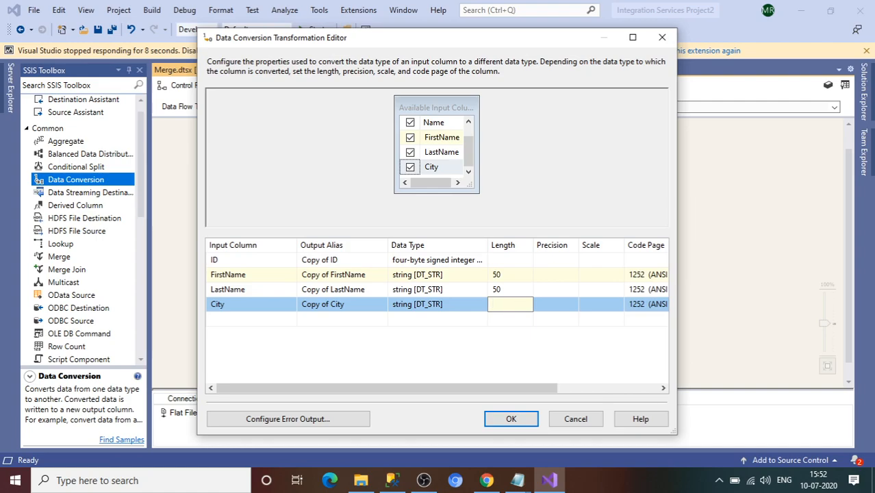
{"action": "type", "text": "50"}
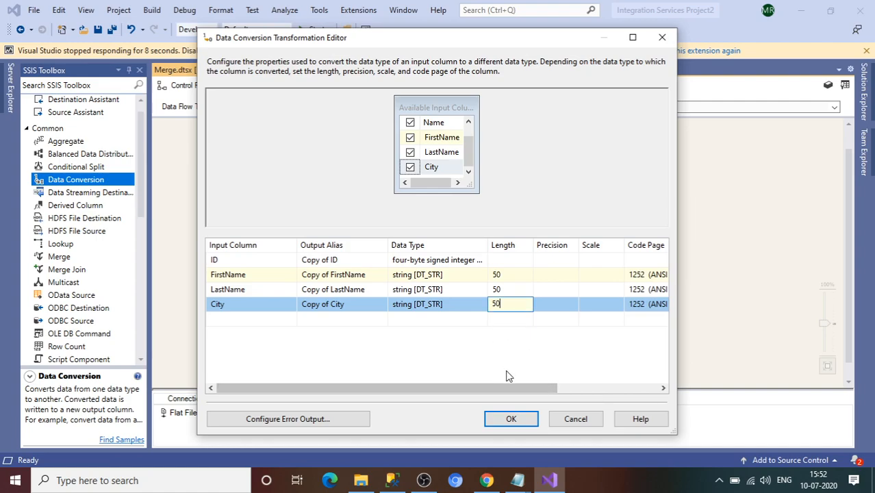
{"action": "left_click", "coordinate": [515, 418]}
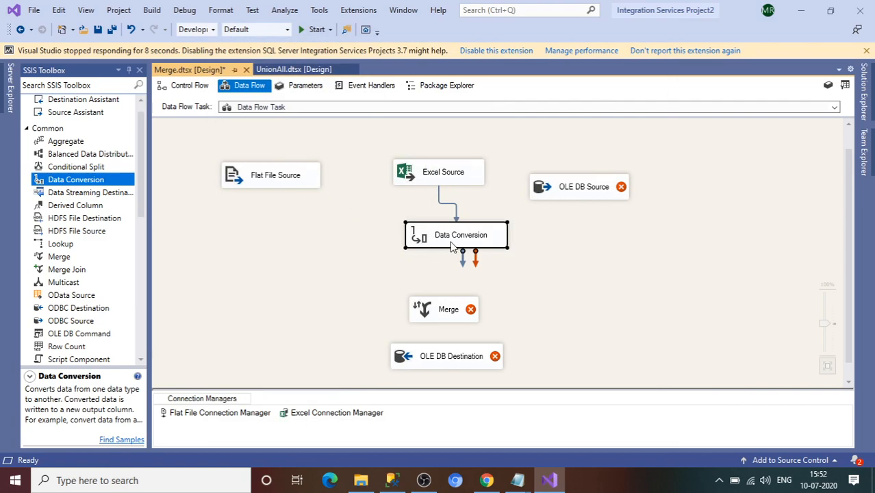
Step: Connect Flat File Source to Merge Input 1 and Data Conversion to Merge's other input
{"action": "left_click", "coordinate": [272, 178]}
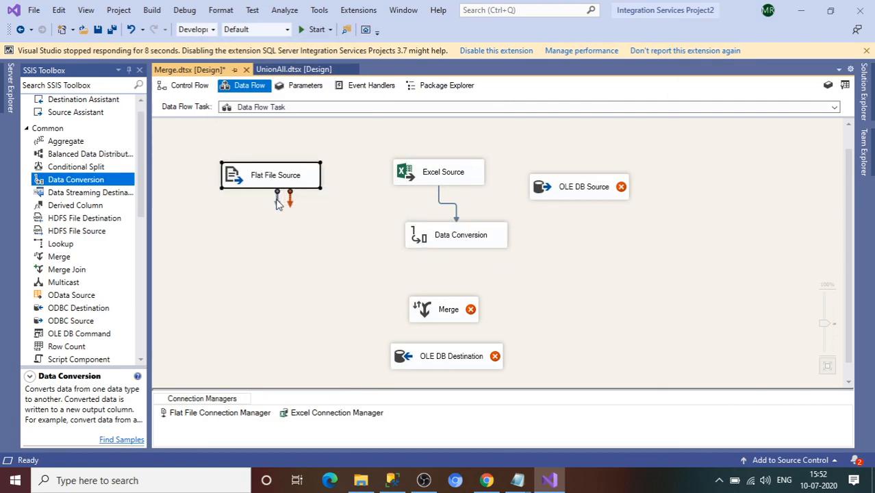
{"action": "left_click_drag", "start_coordinate": [277, 205], "coordinate": [417, 303]}
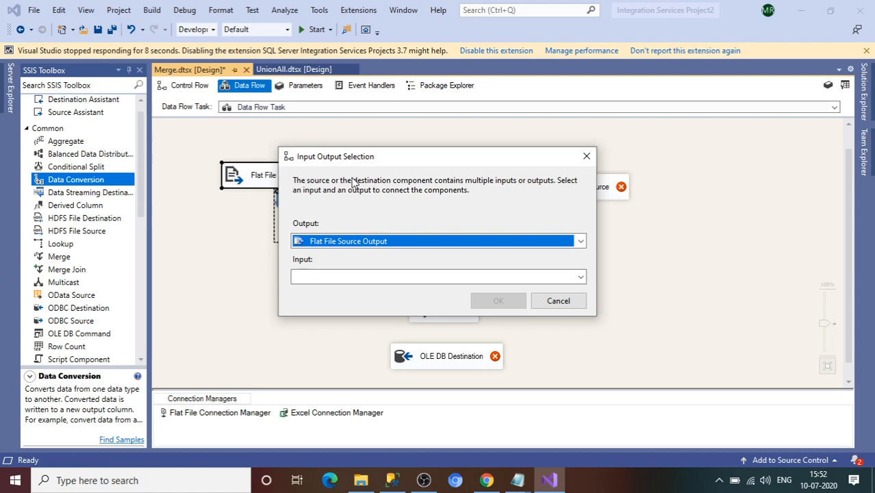
{"action": "left_click", "coordinate": [434, 281]}
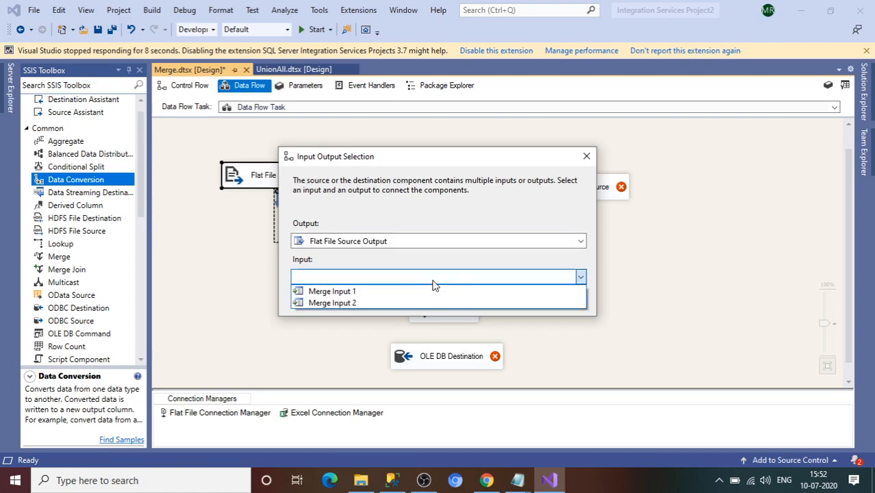
{"action": "left_click", "coordinate": [353, 292]}
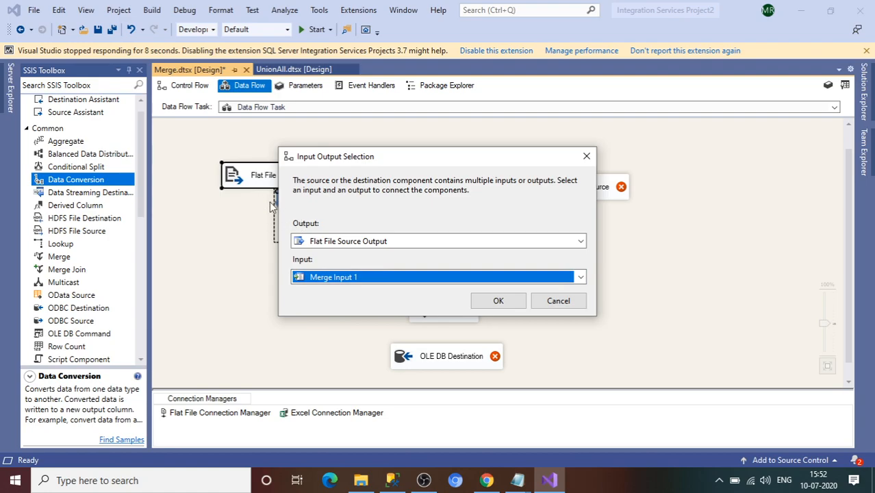
{"action": "left_click", "coordinate": [487, 302]}
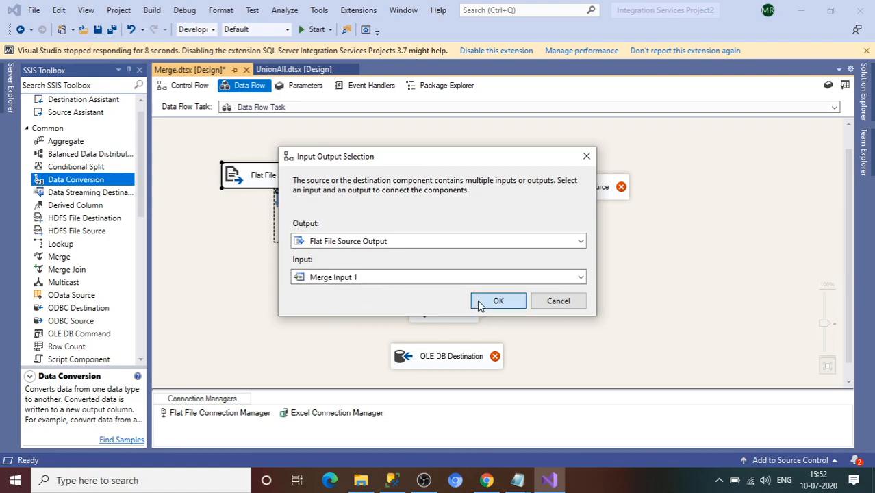
{"action": "left_click", "coordinate": [474, 243]}
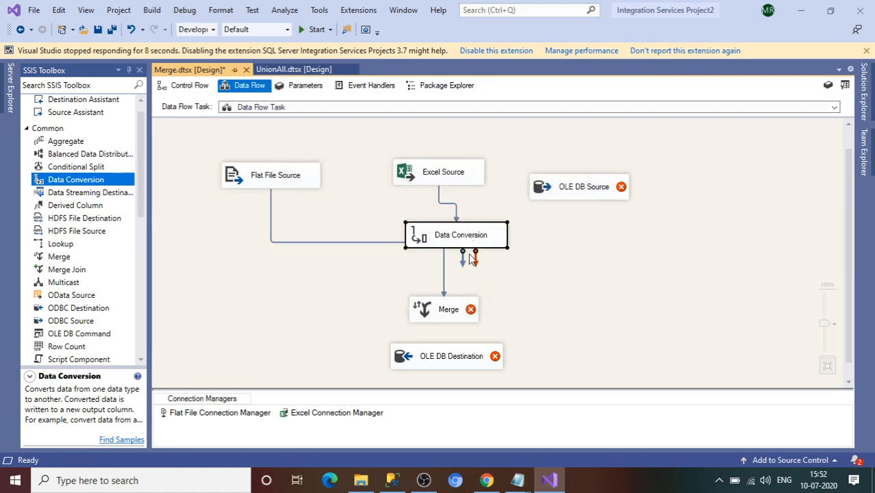
{"action": "left_click_drag", "start_coordinate": [463, 263], "coordinate": [452, 310]}
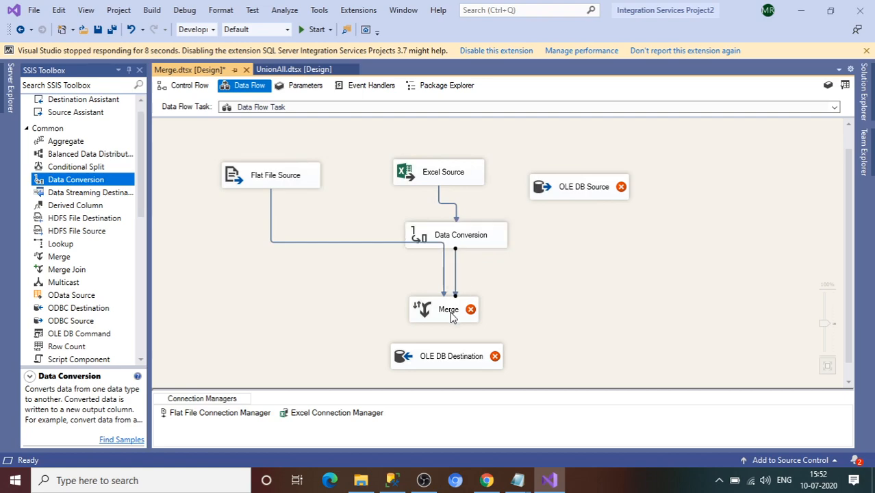
Step: Delete the unused OLE DB Source after Merge rejects it for having no free inputs
{"action": "left_click", "coordinate": [585, 180]}
{"action": "left_click_drag", "start_coordinate": [587, 218], "coordinate": [475, 315]}
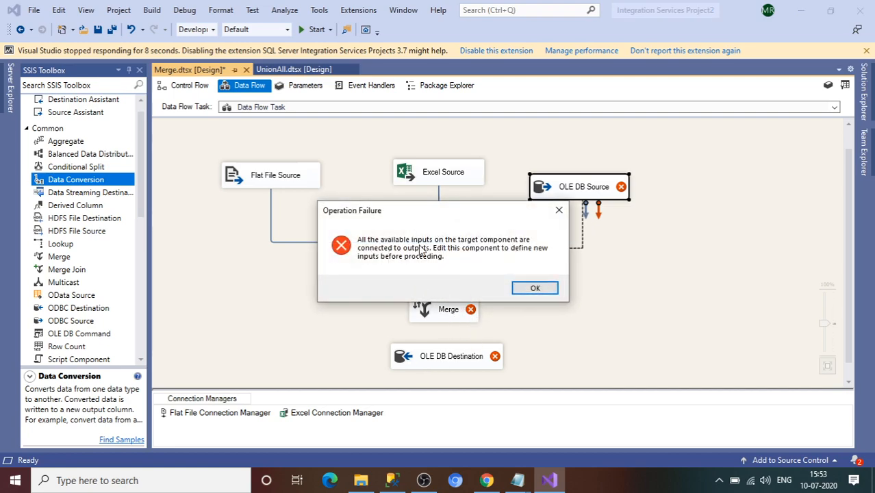
{"action": "left_click", "coordinate": [536, 289]}
{"action": "left_click", "coordinate": [608, 195]}
{"action": "key", "text": "Delete"}
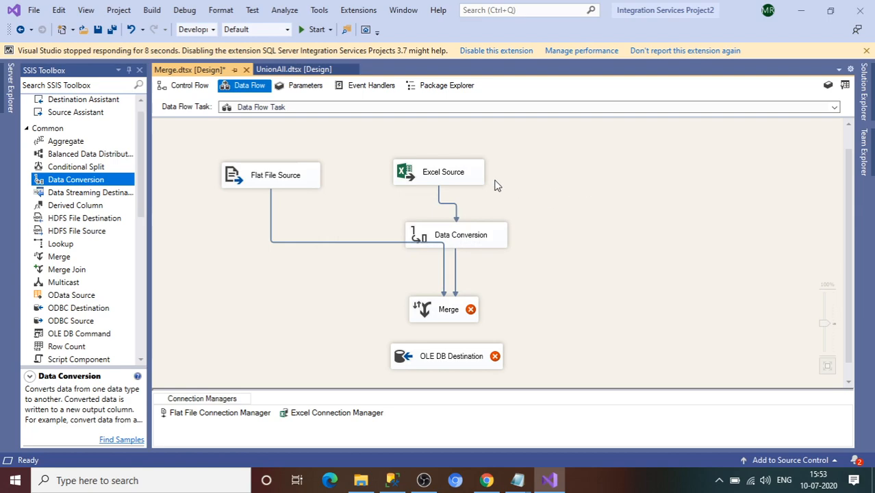
Step: Move Excel Source and Data Conversion over to the right side of the canvas
{"action": "left_click_drag", "start_coordinate": [476, 178], "coordinate": [558, 171]}
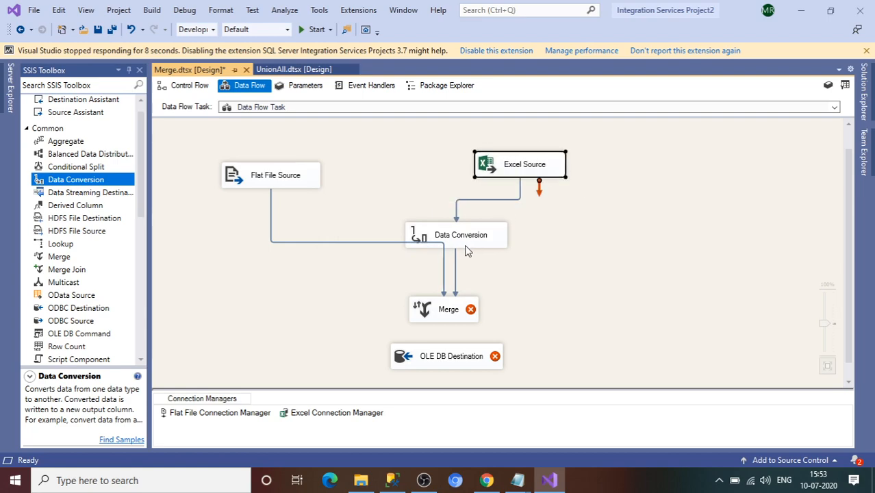
{"action": "left_click_drag", "start_coordinate": [466, 248], "coordinate": [534, 244]}
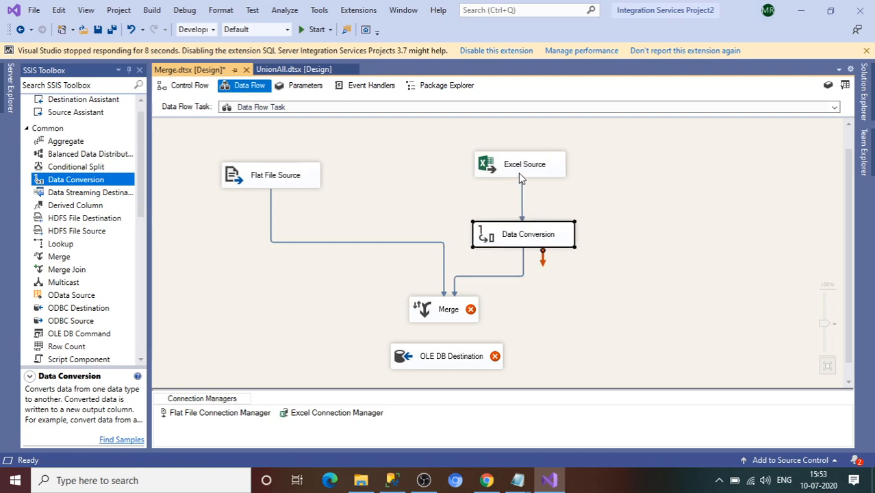
{"action": "left_click_drag", "start_coordinate": [519, 172], "coordinate": [521, 184]}
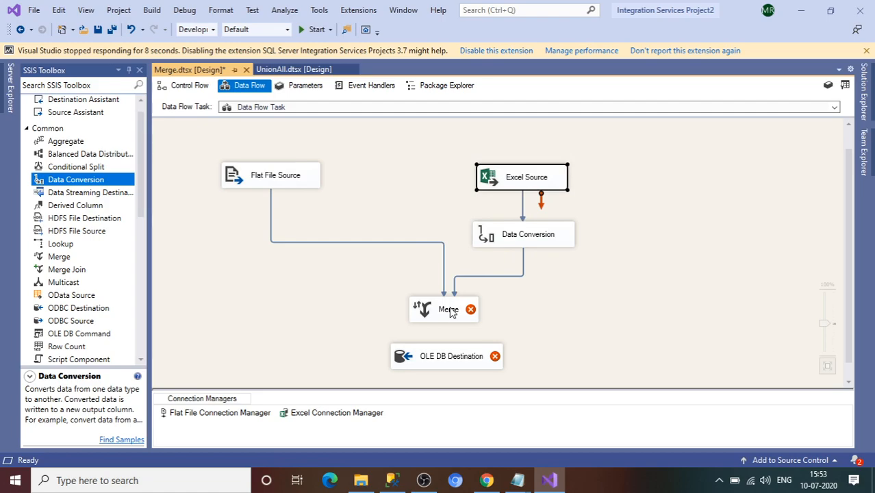
Step: Review the column metadata on the Flat File Source-to-Merge path
{"action": "left_click", "coordinate": [399, 243]}
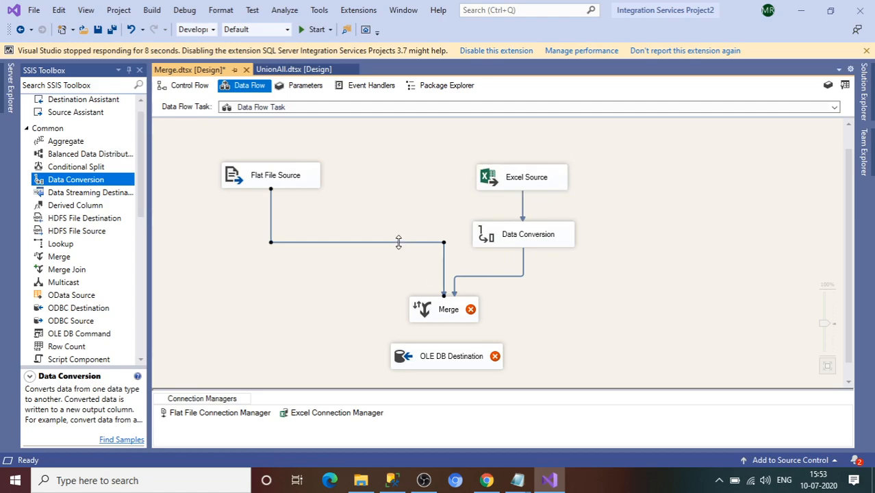
{"action": "right_click", "coordinate": [400, 245]}
{"action": "left_click", "coordinate": [420, 252]}
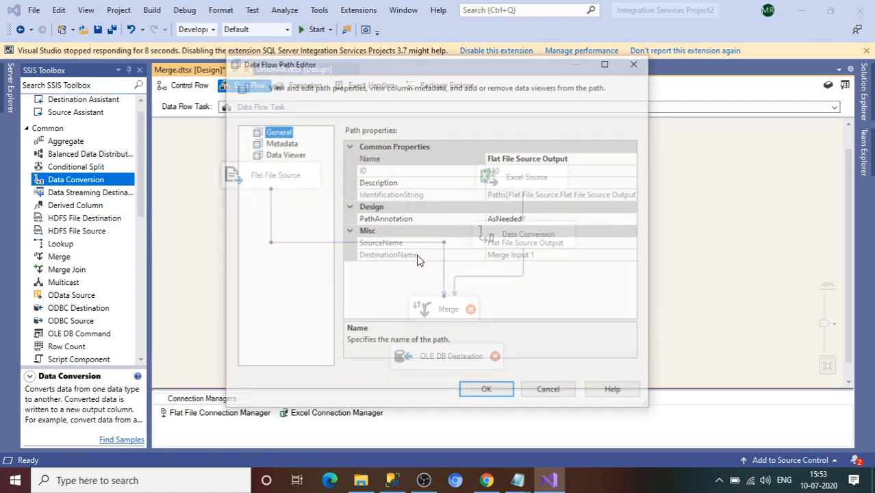
{"action": "left_click", "coordinate": [274, 142]}
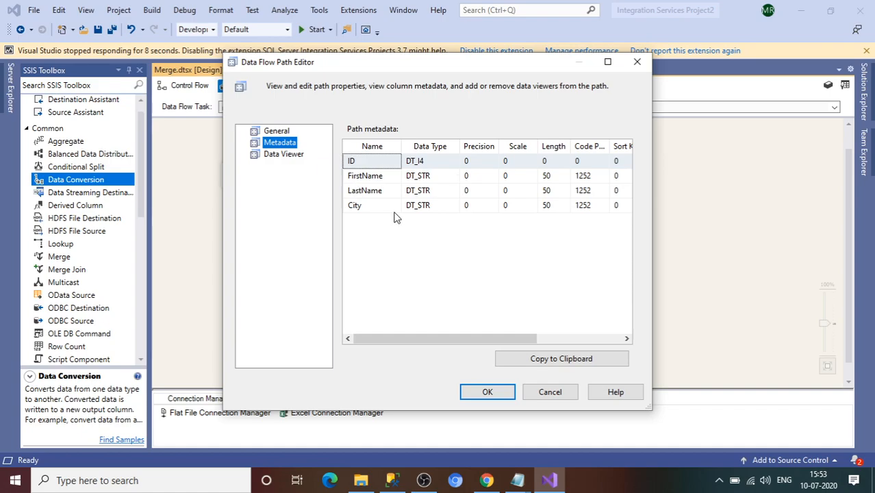
{"action": "left_click", "coordinate": [637, 63]}
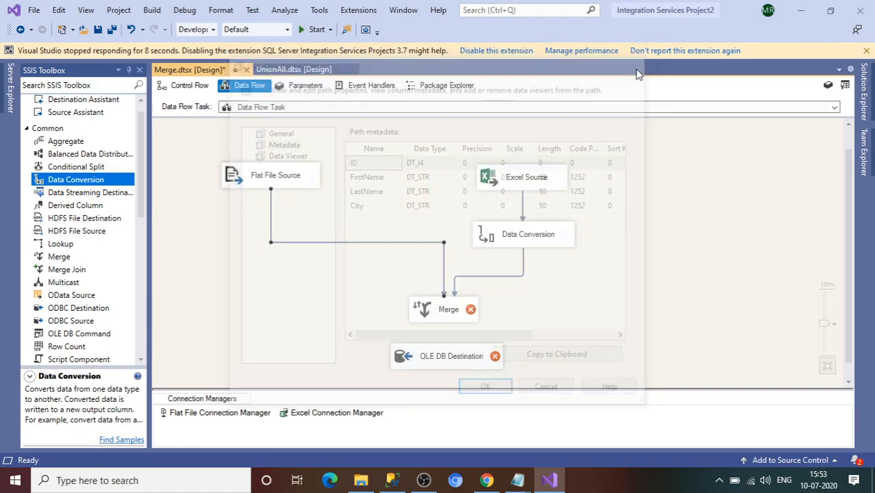
Step: Review the Data Conversion path's column metadata, then open Merge, which reports a sort-key error
{"action": "left_click", "coordinate": [524, 265]}
{"action": "right_click", "coordinate": [524, 265]}
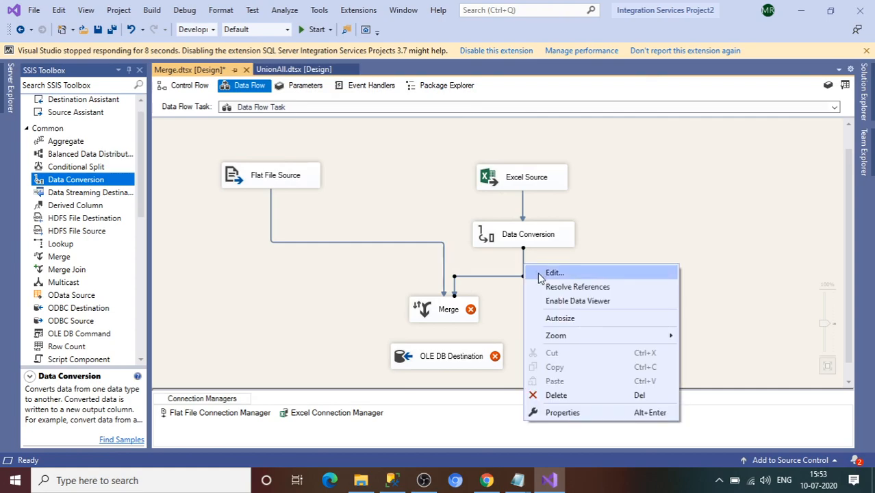
{"action": "left_click", "coordinate": [537, 272]}
{"action": "left_click", "coordinate": [280, 144]}
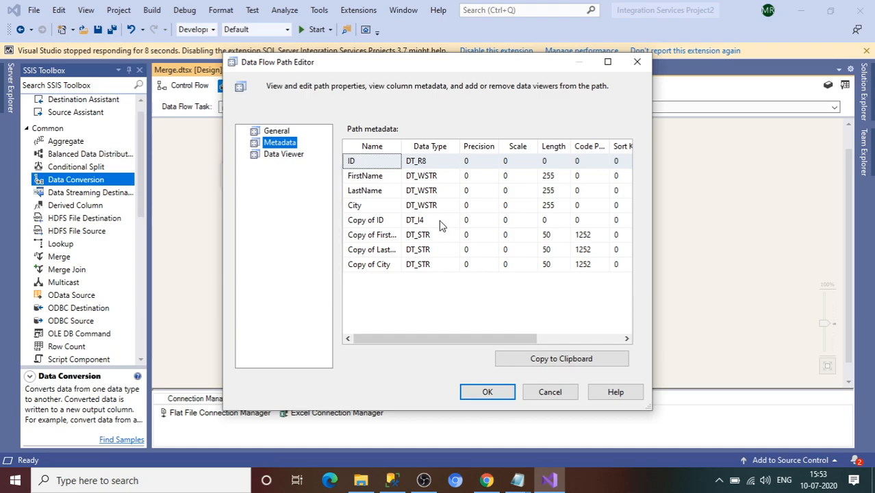
{"action": "left_click", "coordinate": [488, 392]}
{"action": "double_click", "coordinate": [468, 319]}
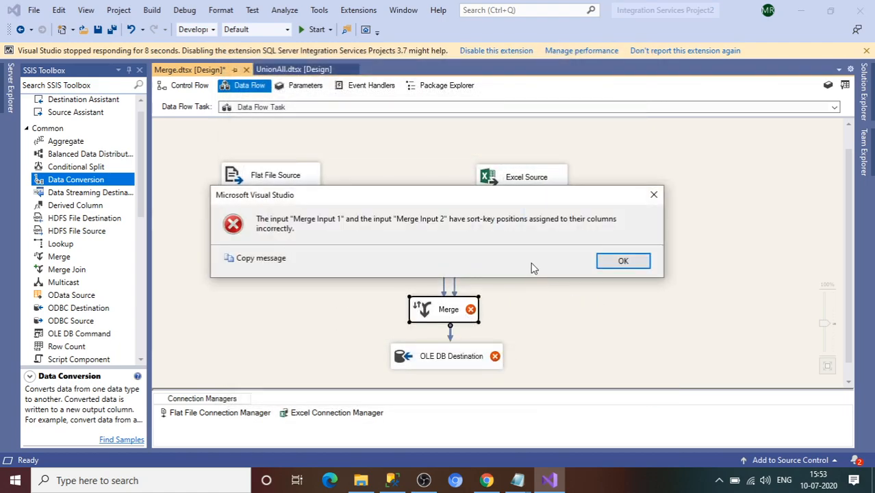
Step: Dismiss the sort-key error and delete the Flat File Source and Data Conversion paths into Merge
{"action": "left_click", "coordinate": [620, 263]}
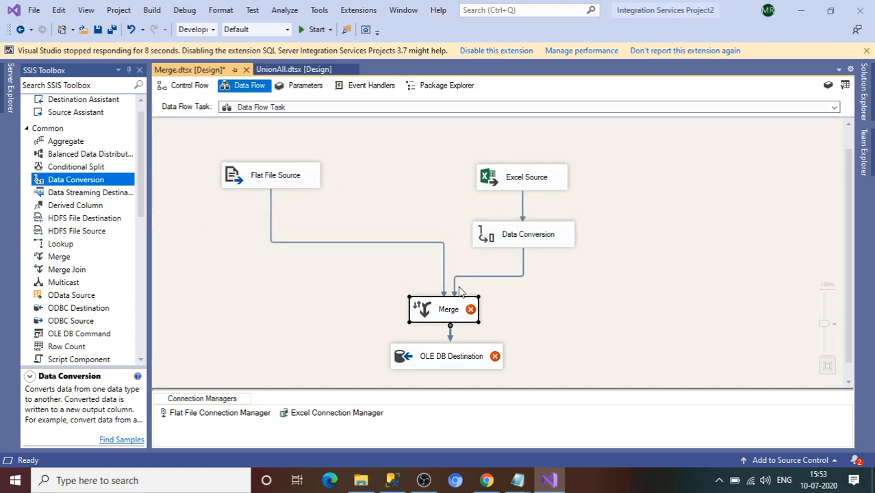
{"action": "left_click", "coordinate": [446, 308]}
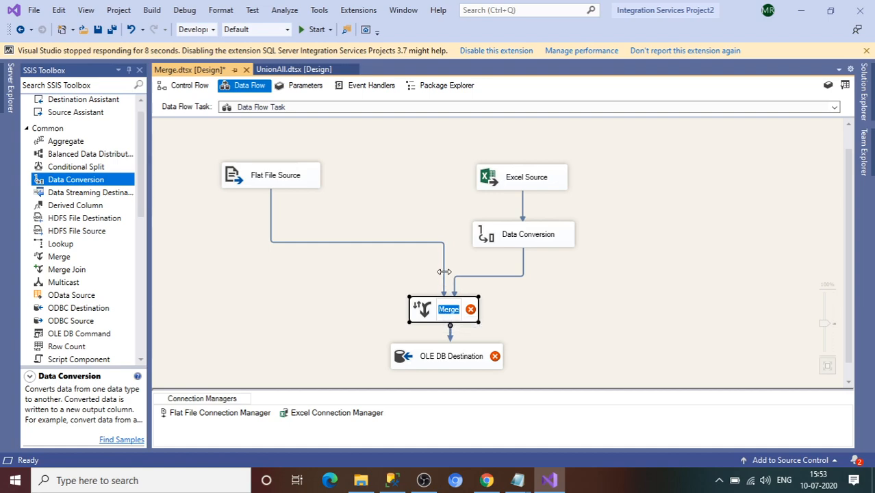
{"action": "left_click", "coordinate": [443, 276]}
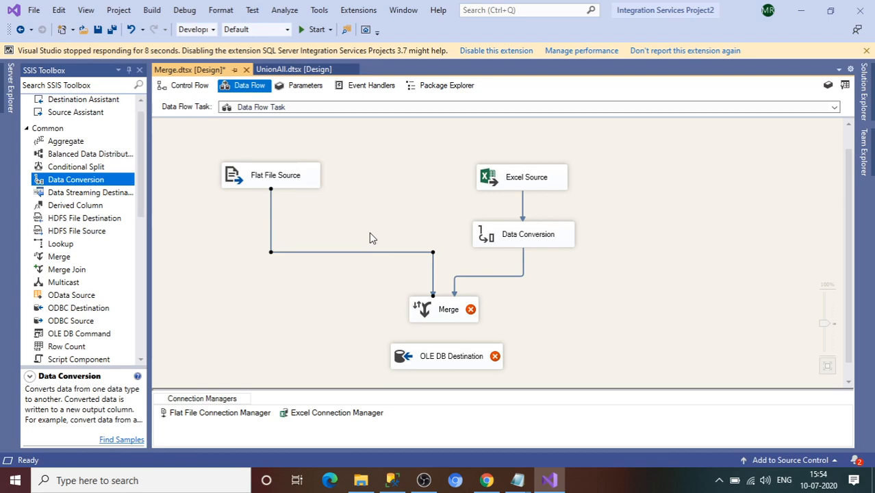
{"action": "key", "text": "Delete"}
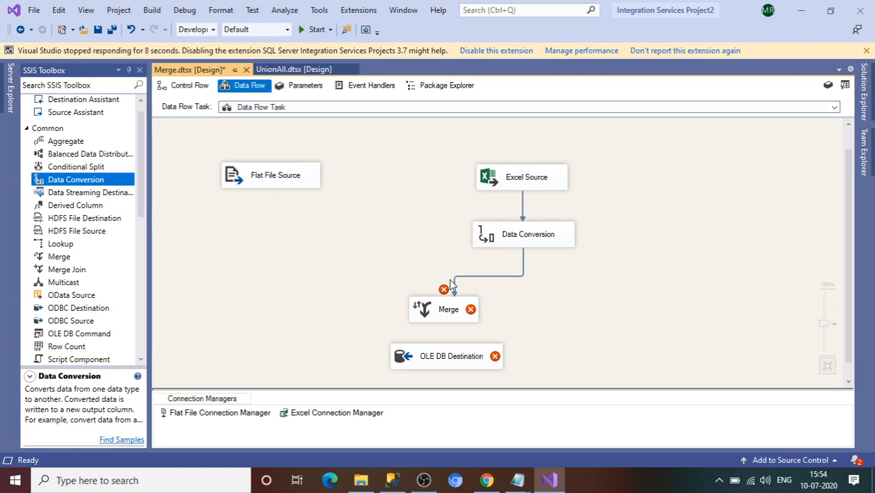
{"action": "key", "text": "Delete"}
{"action": "mouse_move", "coordinate": [472, 311]}
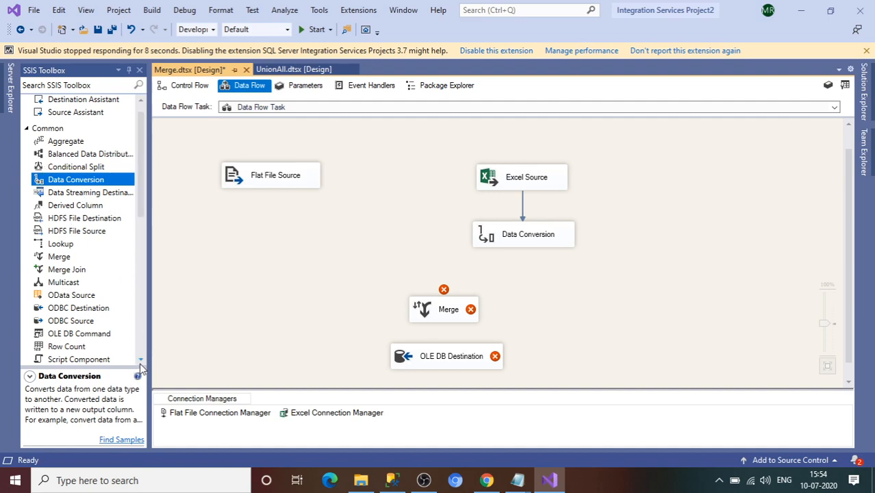
{"action": "scroll", "coordinate": [138, 365], "scroll_direction": "down", "scroll_amount": 2}
Step: Add two Sort transformations, Sort and Sort 1, to the data flow canvas
{"action": "left_click_drag", "start_coordinate": [53, 337], "coordinate": [267, 253]}
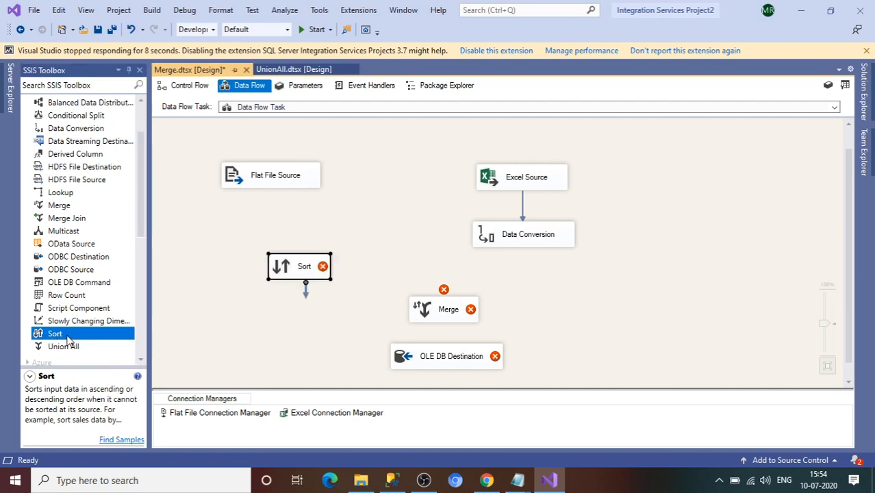
{"action": "left_click_drag", "start_coordinate": [67, 337], "coordinate": [290, 352]}
{"action": "left_click_drag", "start_coordinate": [520, 272], "coordinate": [520, 273]}
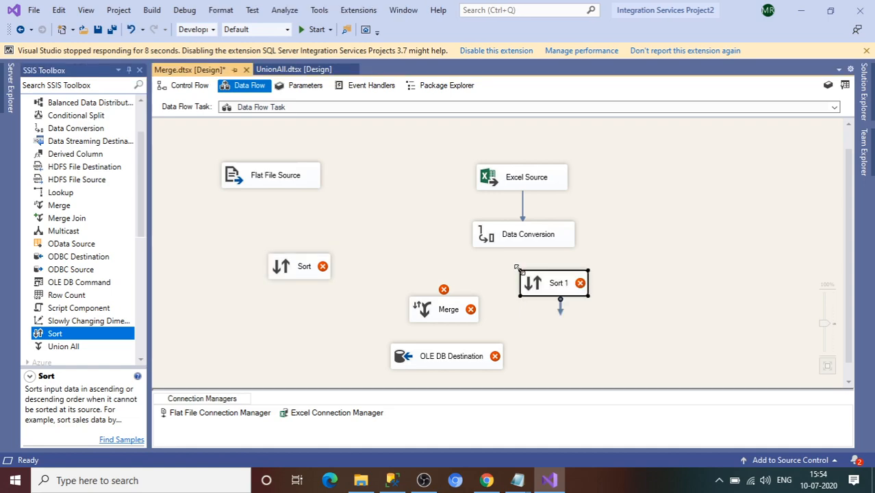
Step: Rearrange OLE DB Destination, Merge and Flat File Source on the canvas
{"action": "left_click", "coordinate": [468, 355]}
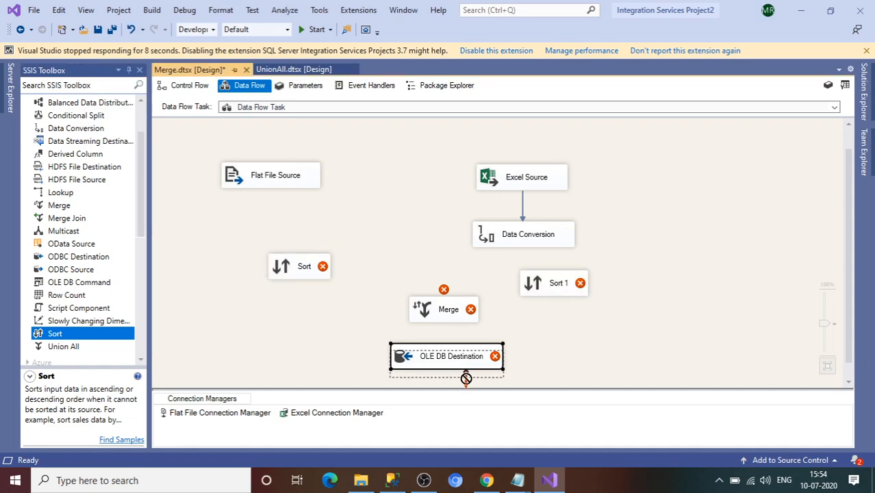
{"action": "left_click", "coordinate": [449, 316]}
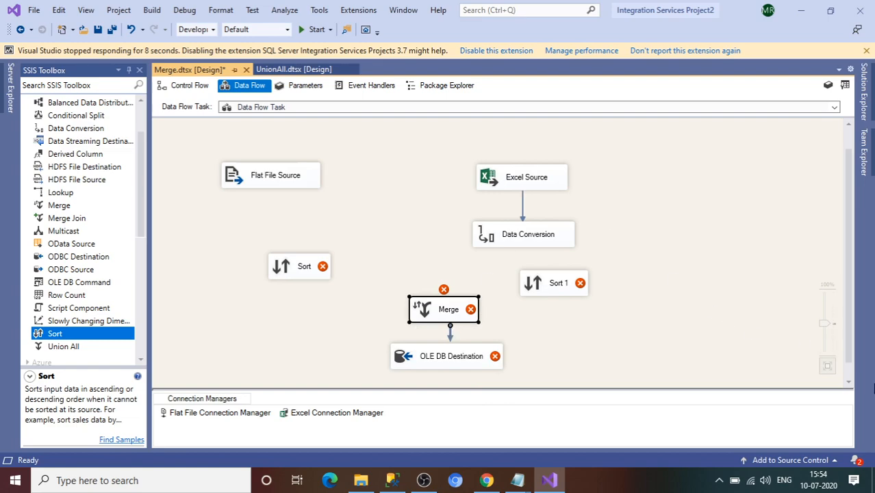
{"action": "left_click", "coordinate": [848, 384]}
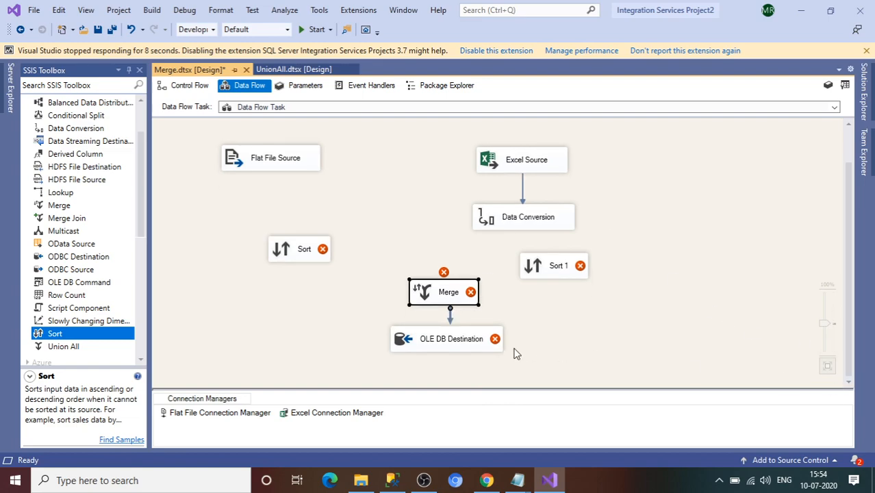
{"action": "left_click", "coordinate": [463, 351]}
{"action": "left_click_drag", "start_coordinate": [460, 360], "coordinate": [461, 368]}
{"action": "left_click_drag", "start_coordinate": [451, 292], "coordinate": [453, 309]}
{"action": "left_click_drag", "start_coordinate": [274, 163], "coordinate": [302, 242]}
Step: Feed Flat File Source into Sort, sorting ascending by ID, FirstName, LastName and City
{"action": "left_click", "coordinate": [301, 243]}
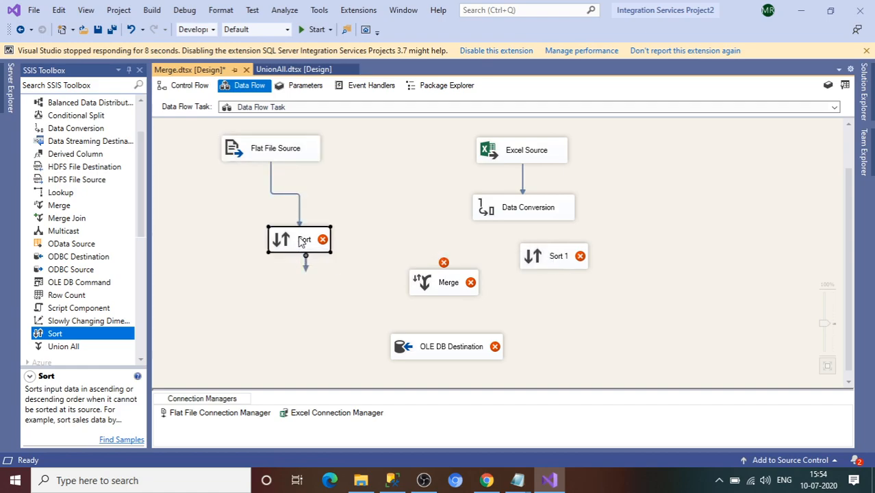
{"action": "double_click", "coordinate": [301, 241]}
{"action": "left_click", "coordinate": [385, 143]}
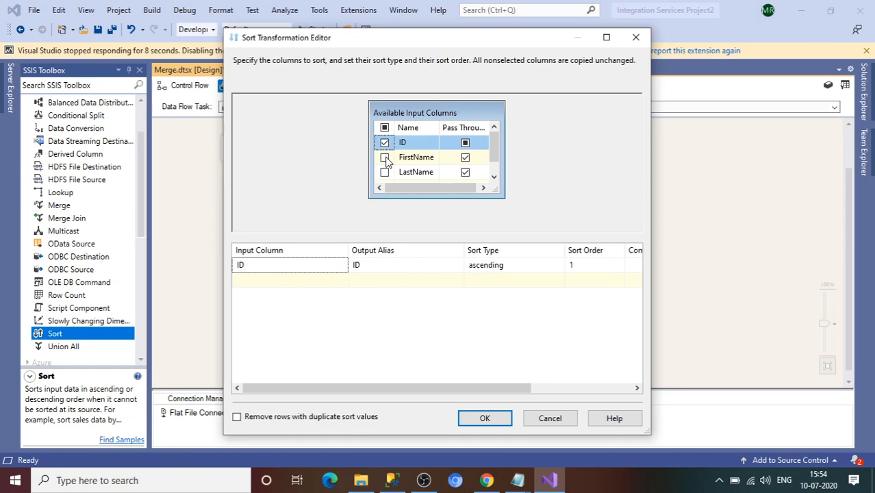
{"action": "left_click", "coordinate": [385, 158]}
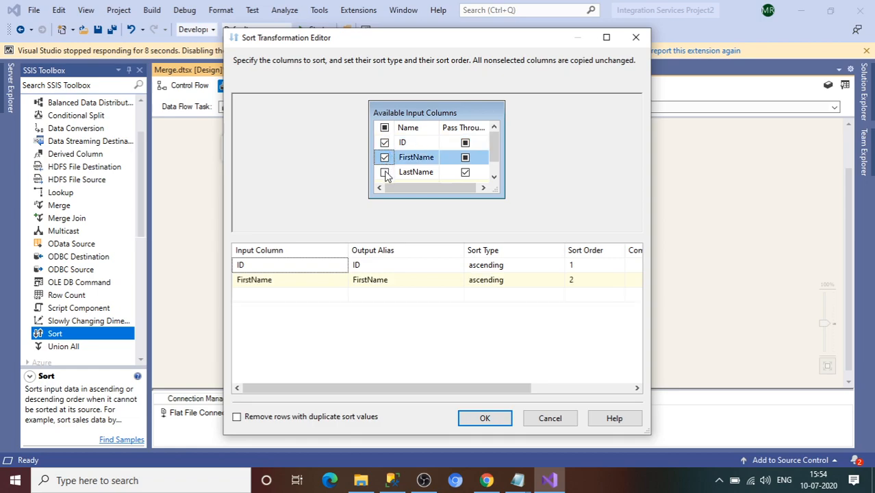
{"action": "left_click", "coordinate": [385, 173]}
{"action": "left_click", "coordinate": [494, 177]}
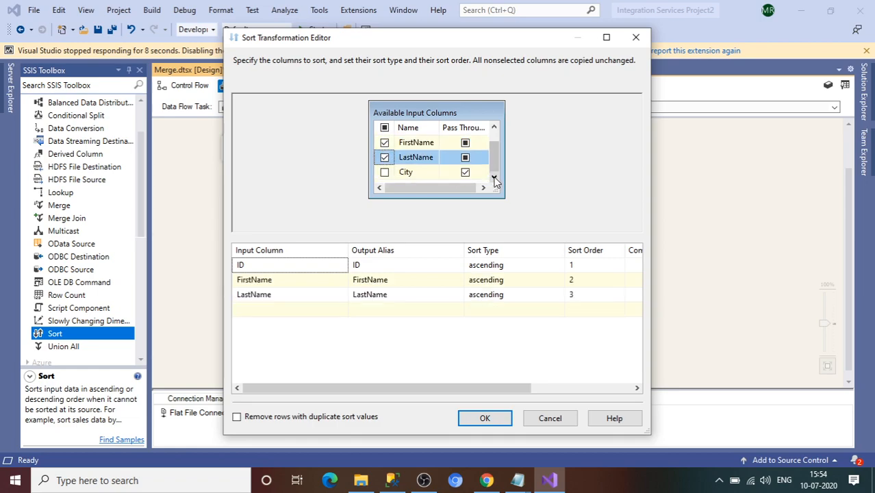
{"action": "left_click", "coordinate": [385, 174]}
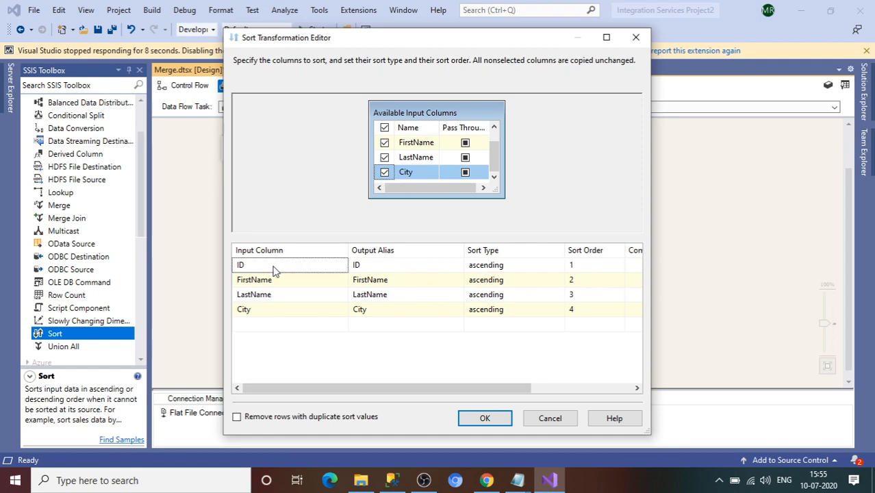
{"action": "left_click", "coordinate": [487, 423]}
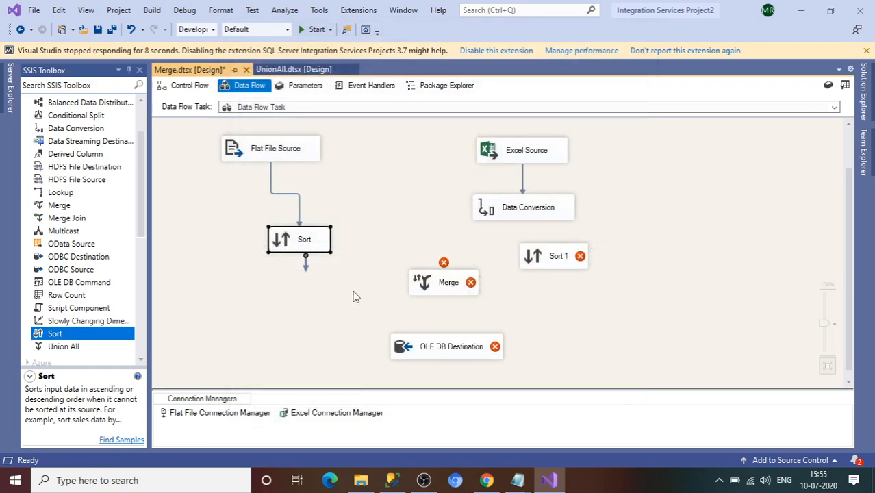
Step: Connect Sort's output to Merge as Merge Input 1
{"action": "left_click_drag", "start_coordinate": [307, 273], "coordinate": [435, 287]}
{"action": "left_click", "coordinate": [435, 282]}
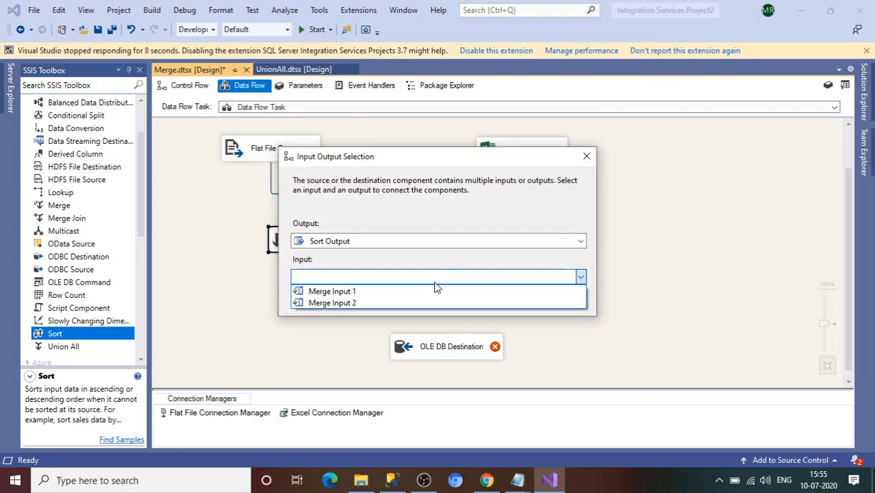
{"action": "left_click", "coordinate": [395, 295]}
{"action": "left_click", "coordinate": [487, 300]}
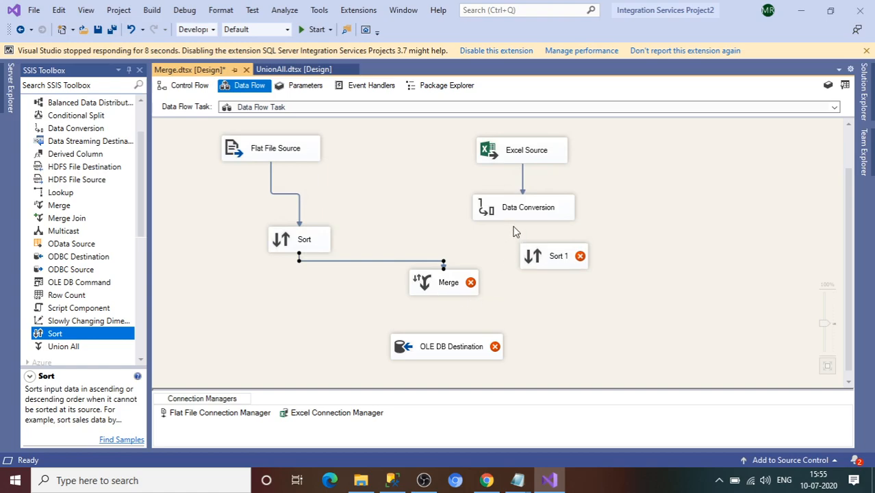
Step: Feed Data Conversion into Sort 1, sorting ascending by Copy of ID, FirstName, LastName and City
{"action": "left_click", "coordinate": [541, 208]}
{"action": "left_click_drag", "start_coordinate": [534, 235], "coordinate": [559, 273]}
{"action": "double_click", "coordinate": [559, 271]}
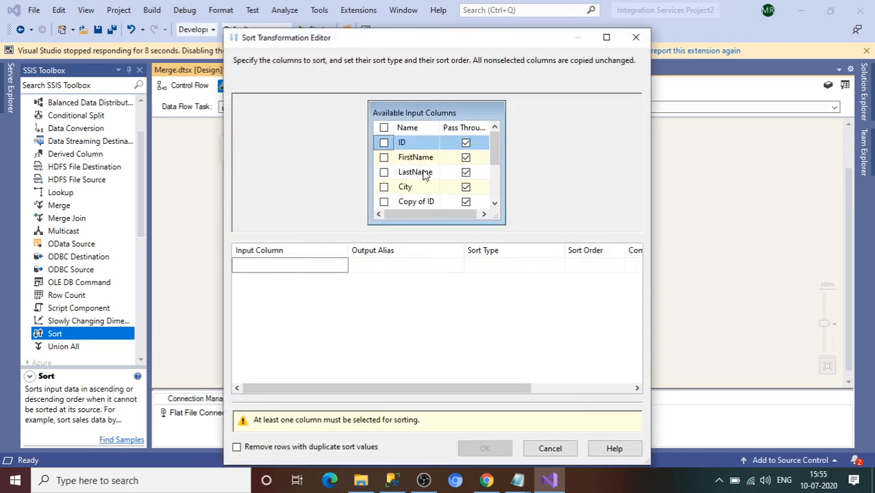
{"action": "left_click", "coordinate": [494, 204]}
{"action": "left_click", "coordinate": [495, 204]}
{"action": "left_click", "coordinate": [495, 204]}
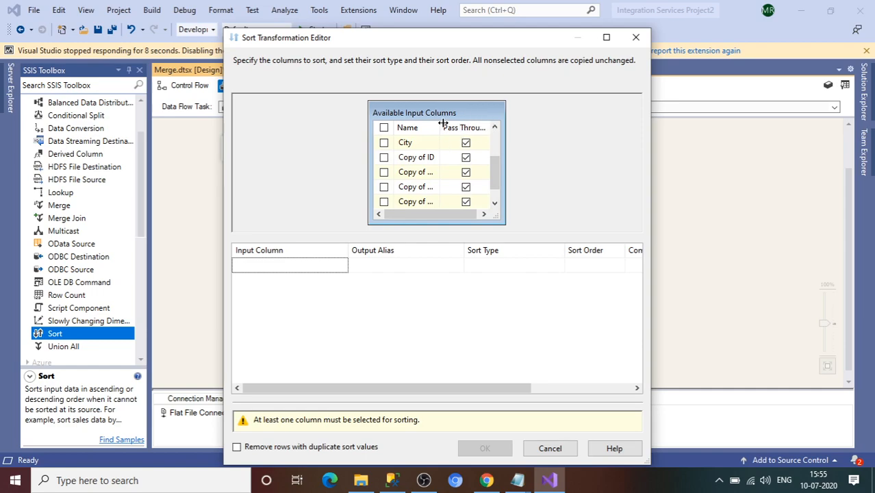
{"action": "left_click_drag", "start_coordinate": [442, 128], "coordinate": [480, 127]}
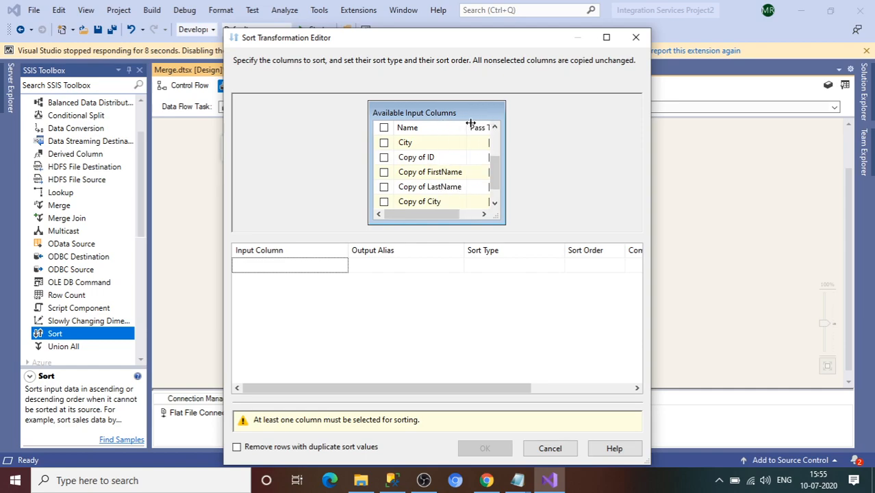
{"action": "left_click", "coordinate": [384, 158]}
{"action": "left_click", "coordinate": [384, 172]}
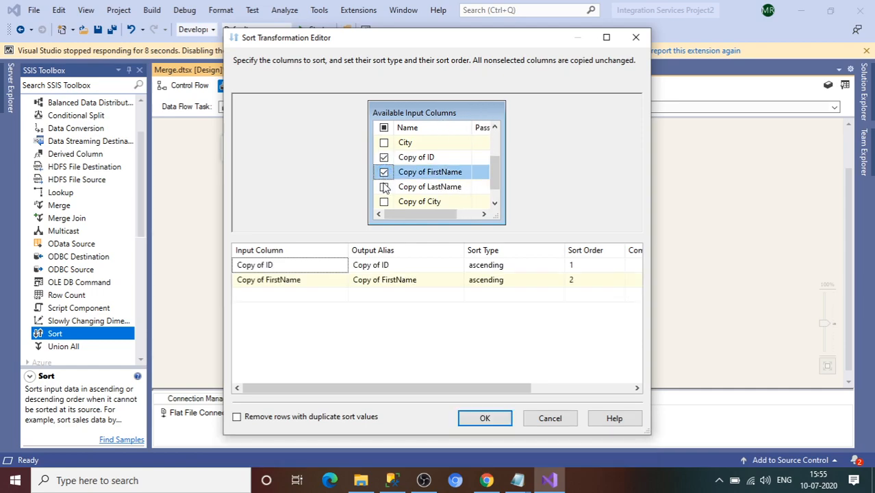
{"action": "left_click", "coordinate": [384, 187]}
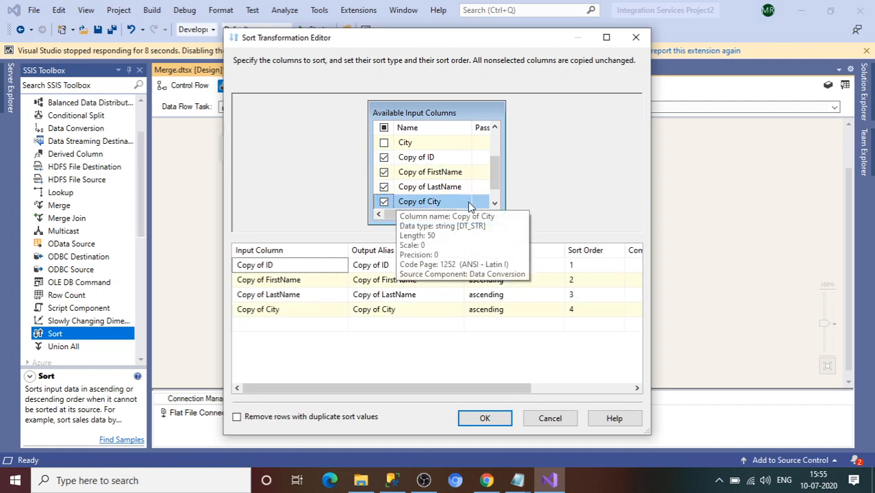
{"action": "left_click", "coordinate": [483, 215]}
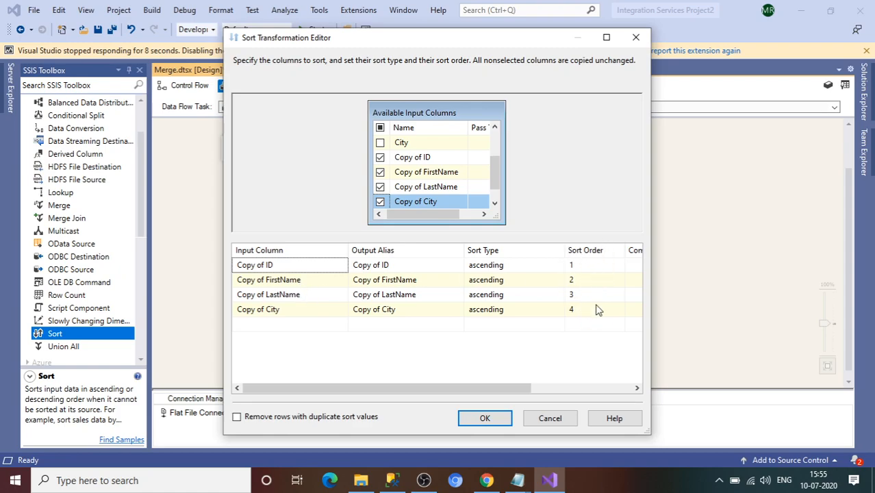
{"action": "left_click", "coordinate": [502, 421]}
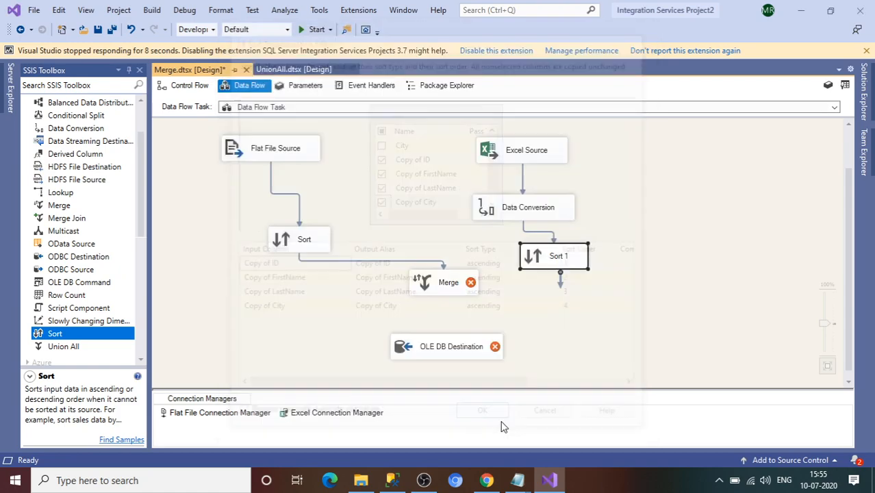
Step: Connect Sort 1 to Merge, then delete that Merge along with its connections
{"action": "left_click_drag", "start_coordinate": [561, 289], "coordinate": [473, 291]}
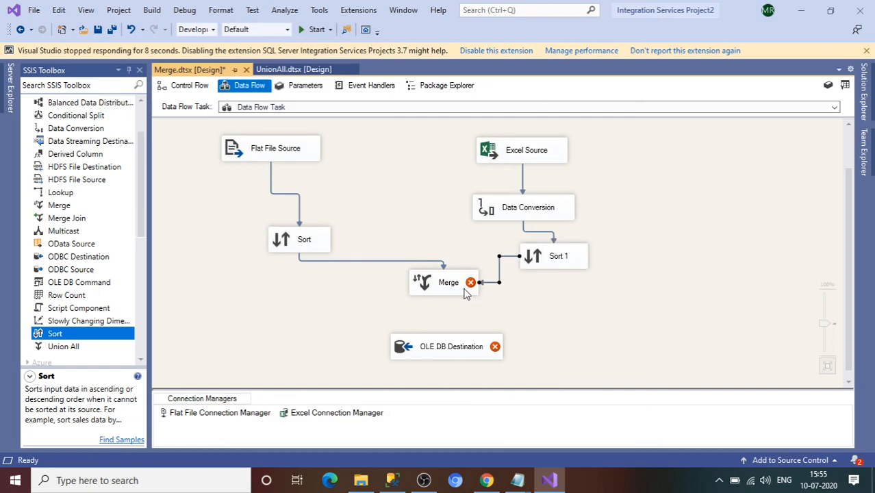
{"action": "left_click", "coordinate": [458, 292]}
{"action": "key", "text": "Delete"}
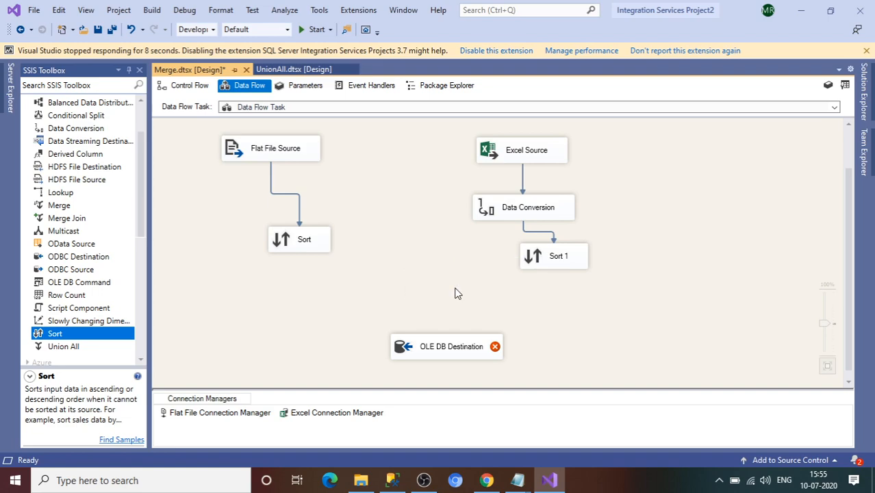
Step: Add a new Merge above OLE DB Destination and begin linking Sort's output to it
{"action": "left_click", "coordinate": [139, 128]}
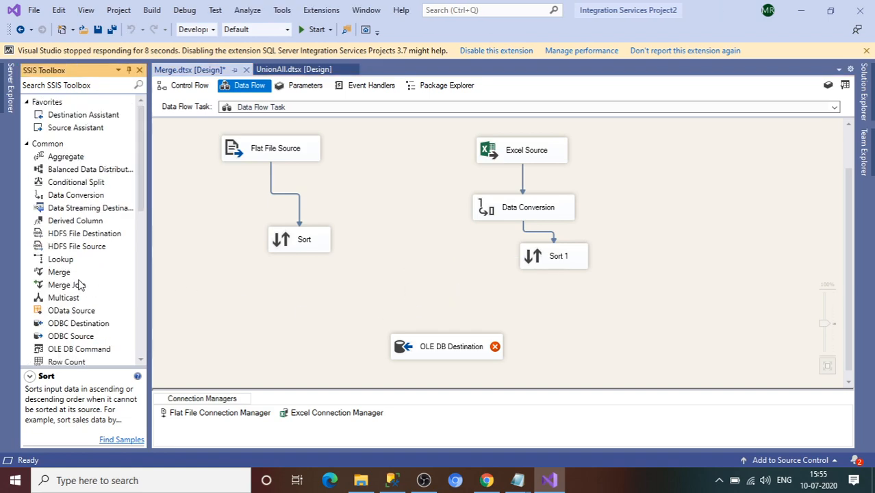
{"action": "left_click_drag", "start_coordinate": [61, 273], "coordinate": [379, 302]}
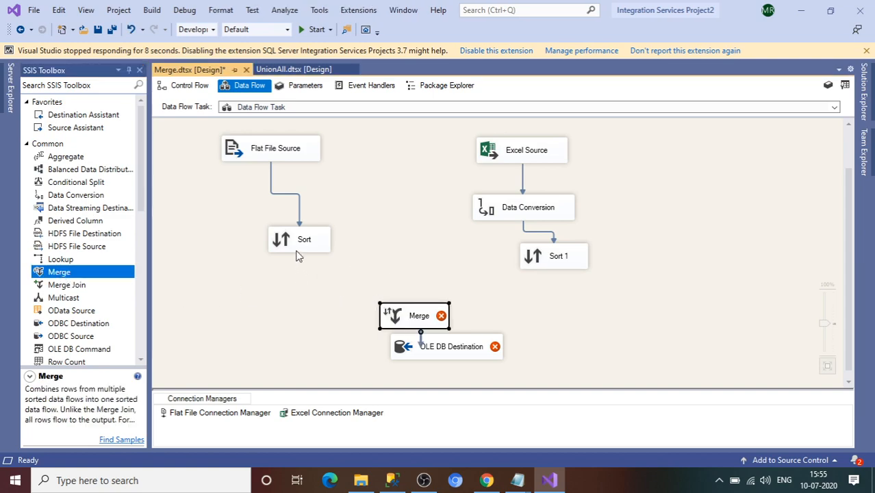
{"action": "left_click", "coordinate": [298, 249]}
{"action": "left_click_drag", "start_coordinate": [305, 267], "coordinate": [413, 319]}
Step: Route Sort into the new Merge as Merge Input 1 and connect Sort 1 as its second input
{"action": "left_click", "coordinate": [394, 278]}
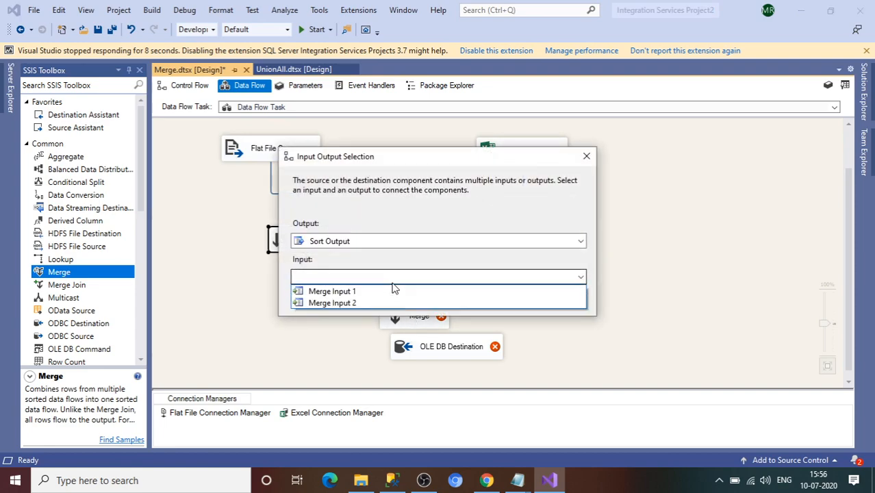
{"action": "left_click", "coordinate": [366, 293]}
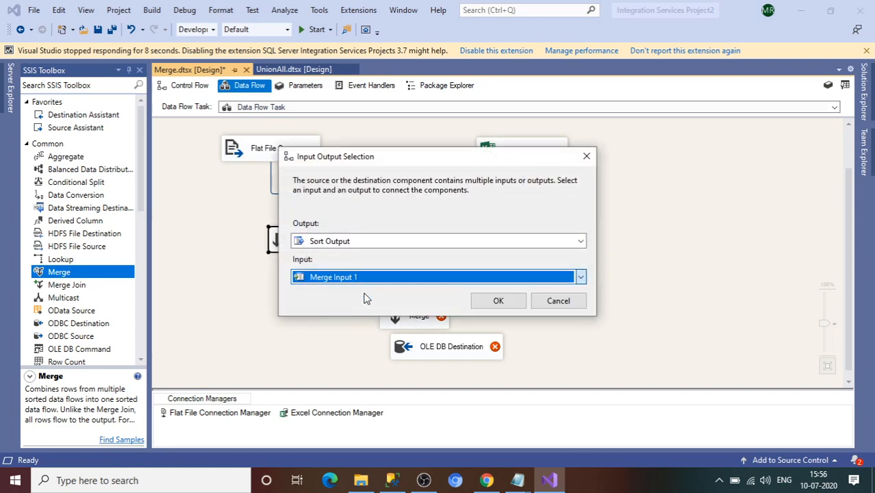
{"action": "left_click", "coordinate": [498, 301]}
{"action": "left_click", "coordinate": [538, 266]}
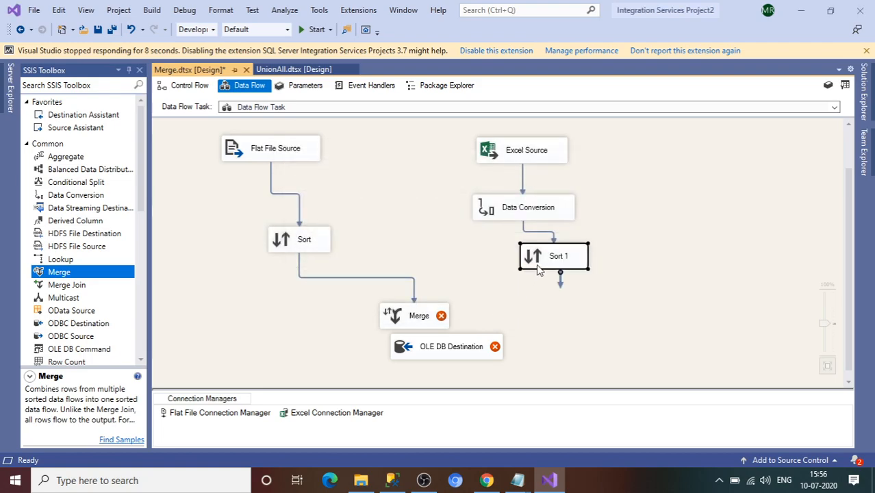
{"action": "left_click_drag", "start_coordinate": [562, 288], "coordinate": [431, 310]}
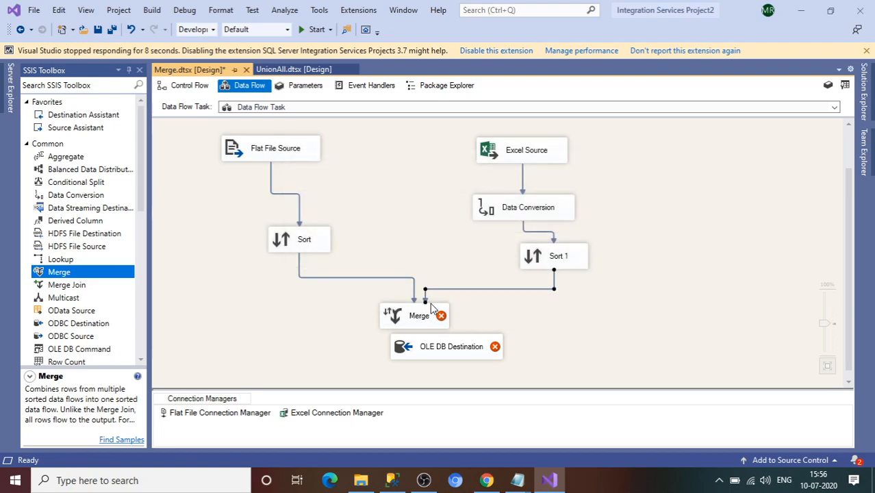
Step: Connect Merge's output to the OLE DB Destination
{"action": "left_click", "coordinate": [423, 319]}
{"action": "left_click", "coordinate": [430, 346]}
{"action": "left_click_drag", "start_coordinate": [425, 374], "coordinate": [425, 375]}
{"action": "left_click", "coordinate": [417, 310]}
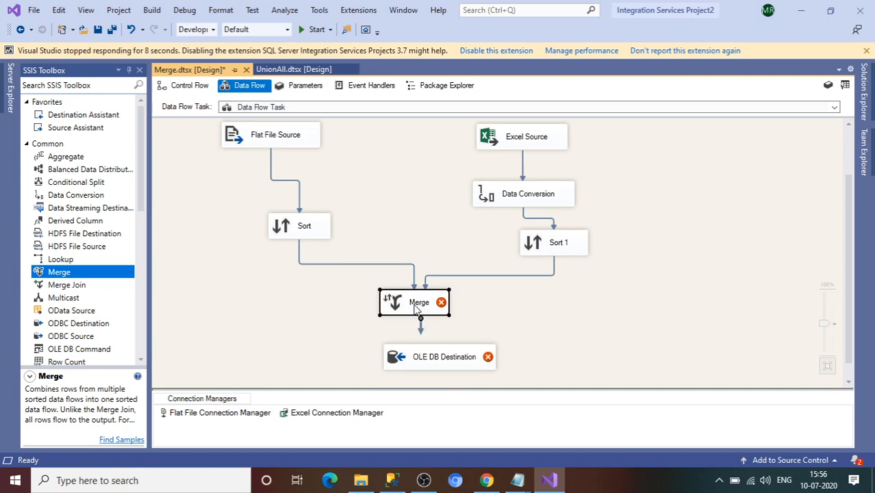
{"action": "left_click_drag", "start_coordinate": [420, 329], "coordinate": [436, 361]}
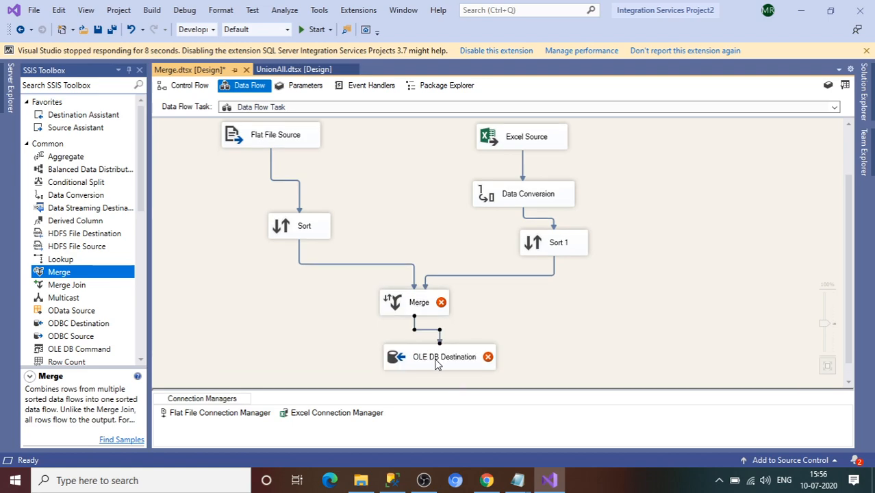
Step: In the Merge editor, map Copy of ID and Copy of FirstName as Merge Input 2
{"action": "double_click", "coordinate": [415, 309]}
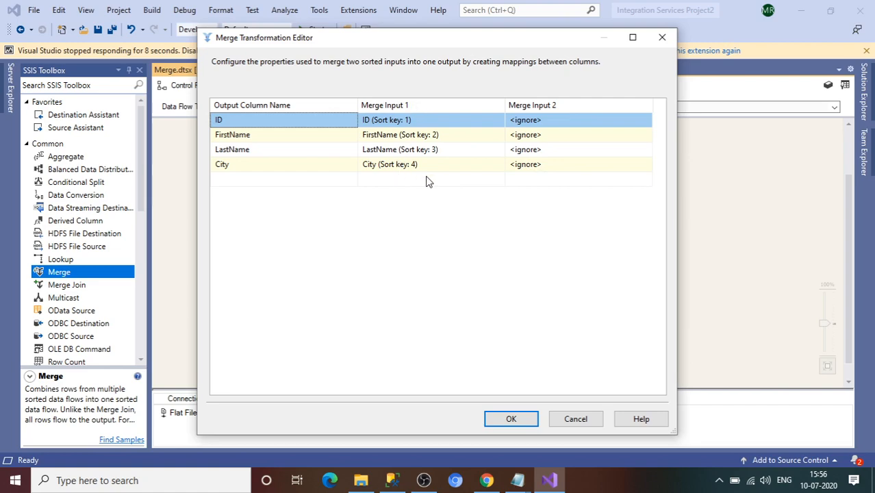
{"action": "left_click", "coordinate": [566, 124]}
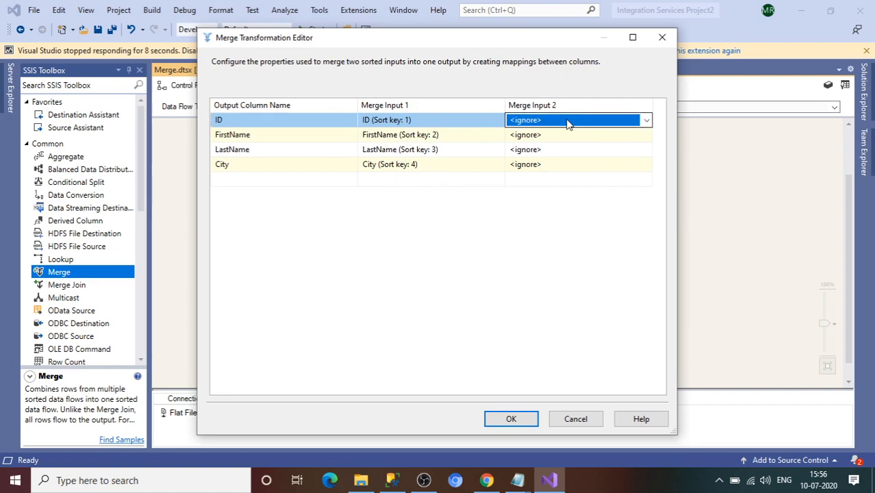
{"action": "left_click", "coordinate": [567, 124]}
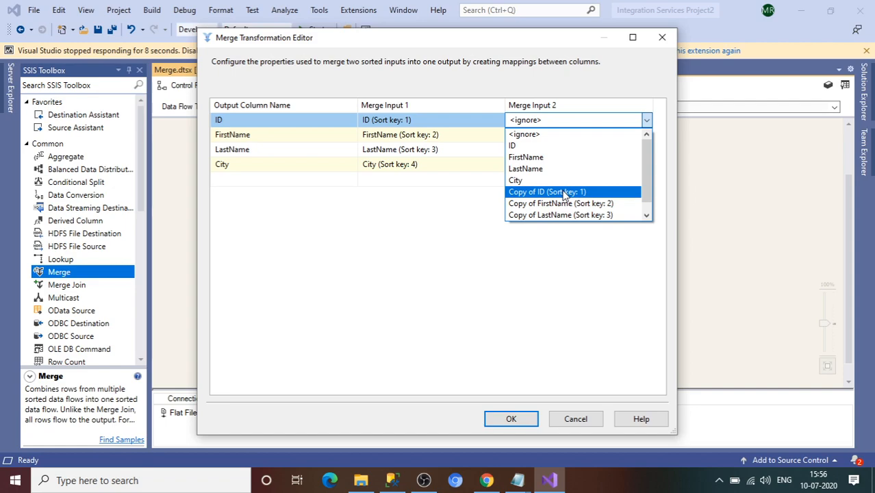
{"action": "left_click", "coordinate": [564, 194]}
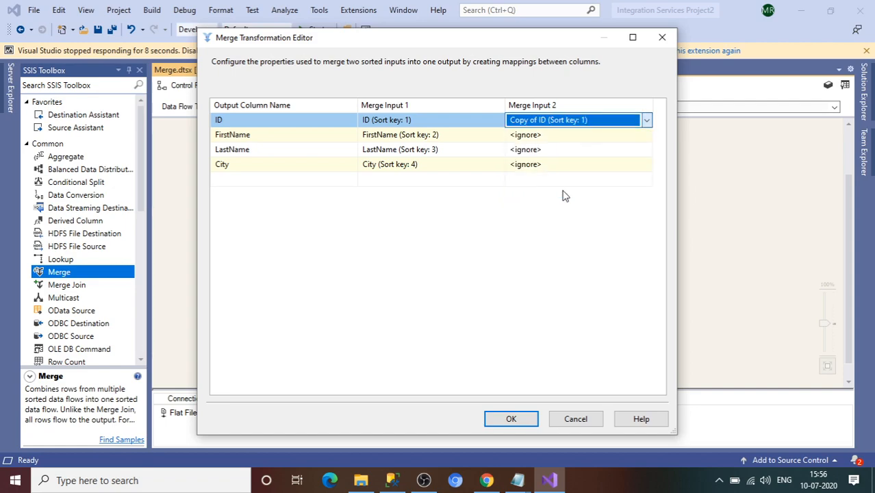
{"action": "left_click", "coordinate": [574, 141]}
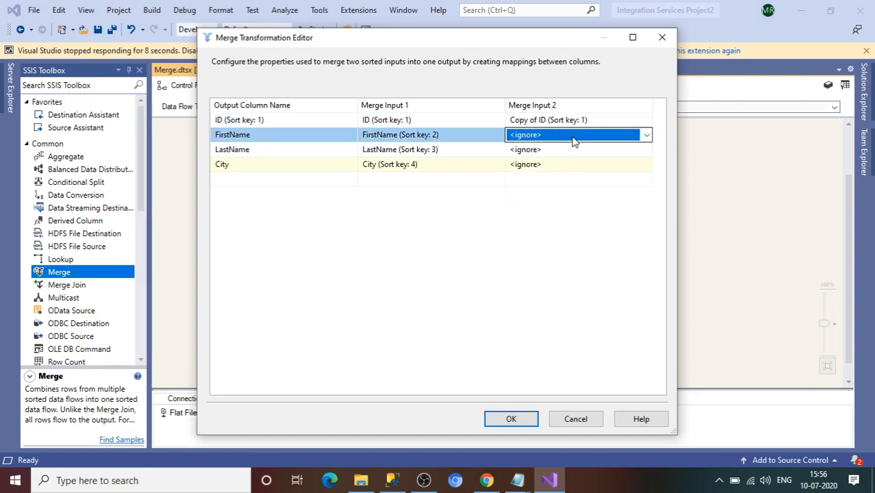
{"action": "left_click", "coordinate": [572, 136]}
{"action": "left_click", "coordinate": [567, 207]}
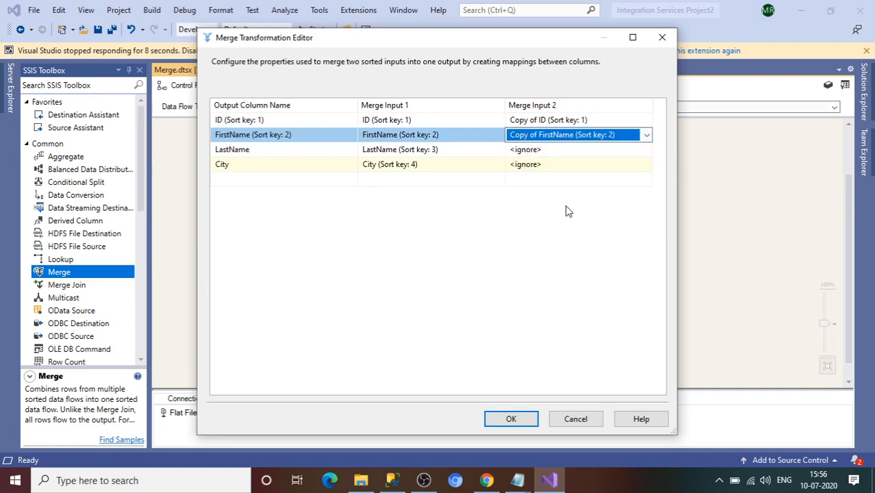
Step: Pair LastName and City with Copy of LastName and Copy of City, and confirm the Merge
{"action": "left_click", "coordinate": [575, 150]}
{"action": "left_click", "coordinate": [578, 149]}
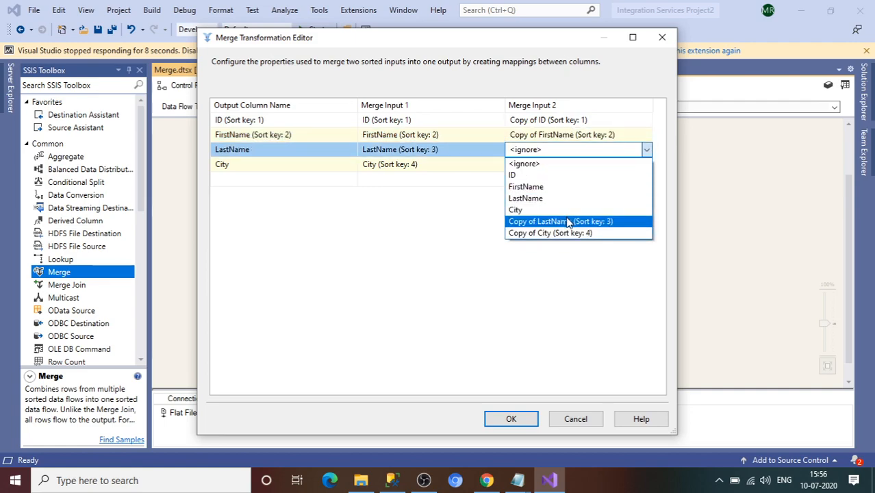
{"action": "left_click", "coordinate": [567, 221]}
{"action": "left_click", "coordinate": [558, 171]}
{"action": "left_click", "coordinate": [558, 172]}
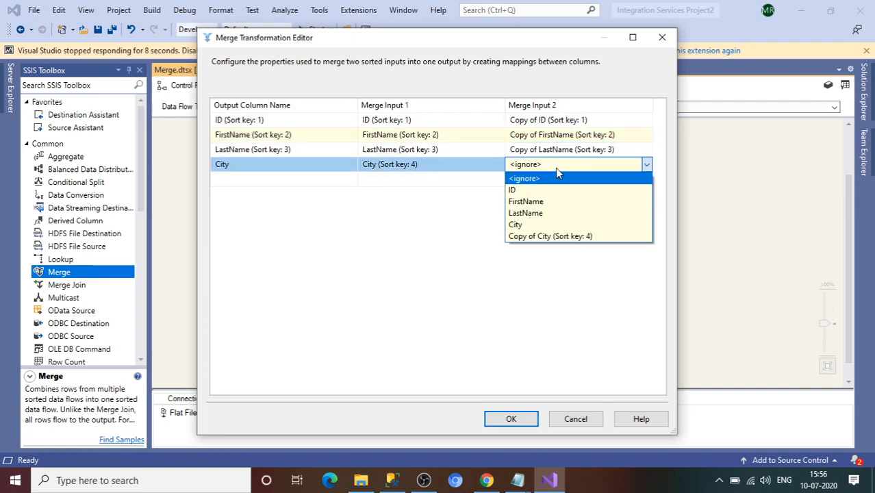
{"action": "left_click", "coordinate": [563, 237]}
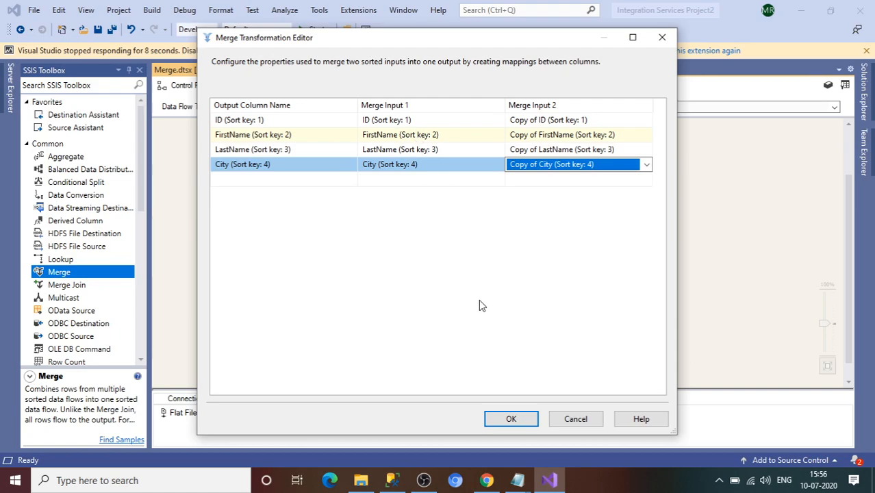
{"action": "left_click", "coordinate": [513, 422]}
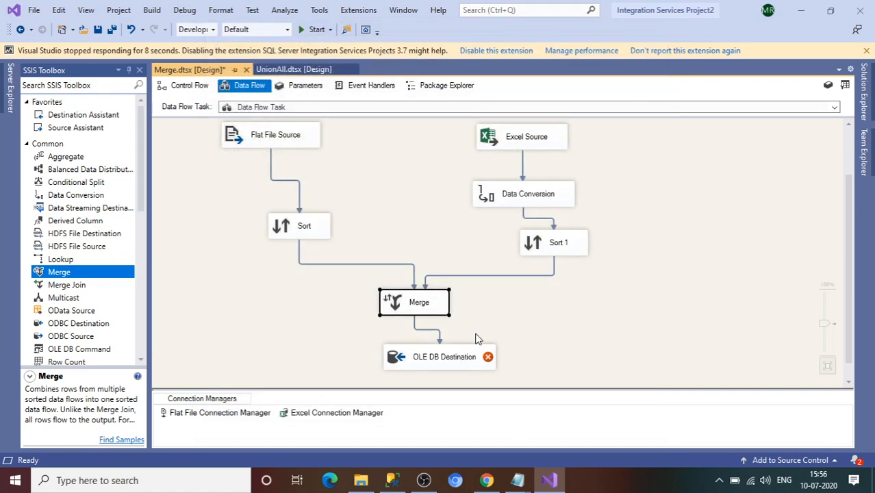
{"action": "left_click", "coordinate": [850, 383]}
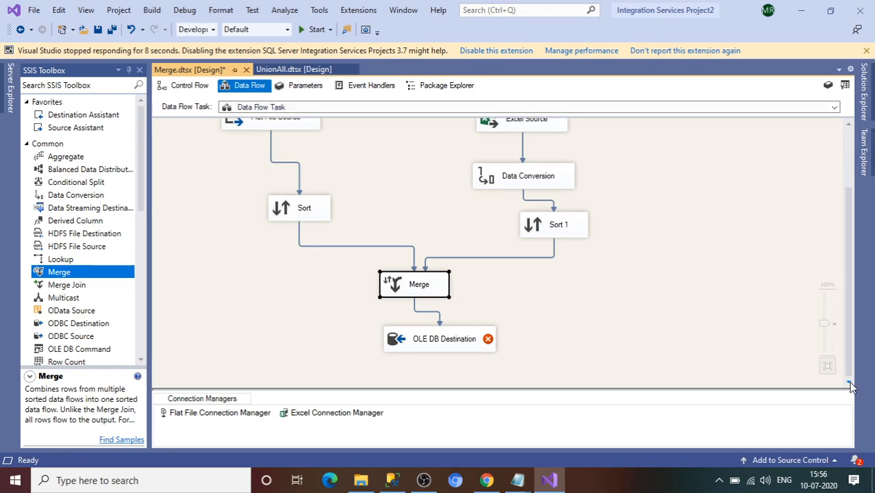
Step: Set OLE DB Destination to the SampleDB connection and [dbo].[EMPDATA1] table, confirming it's empty
{"action": "double_click", "coordinate": [449, 345]}
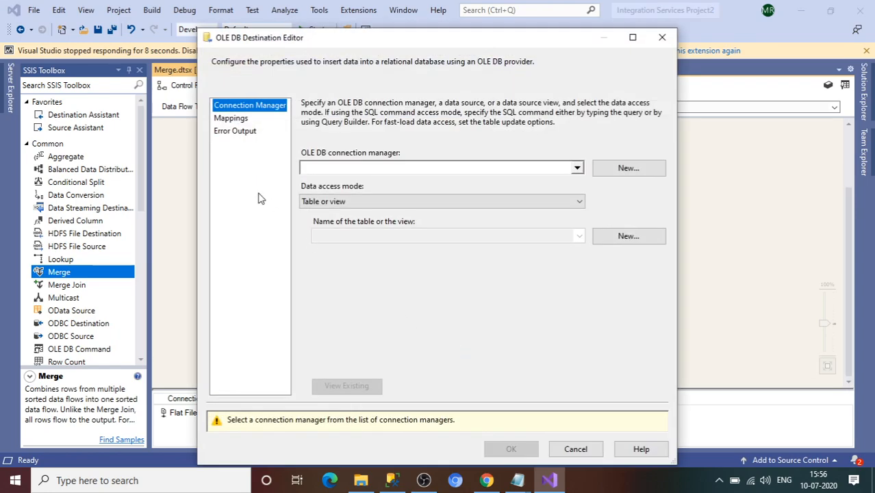
{"action": "left_click", "coordinate": [647, 173]}
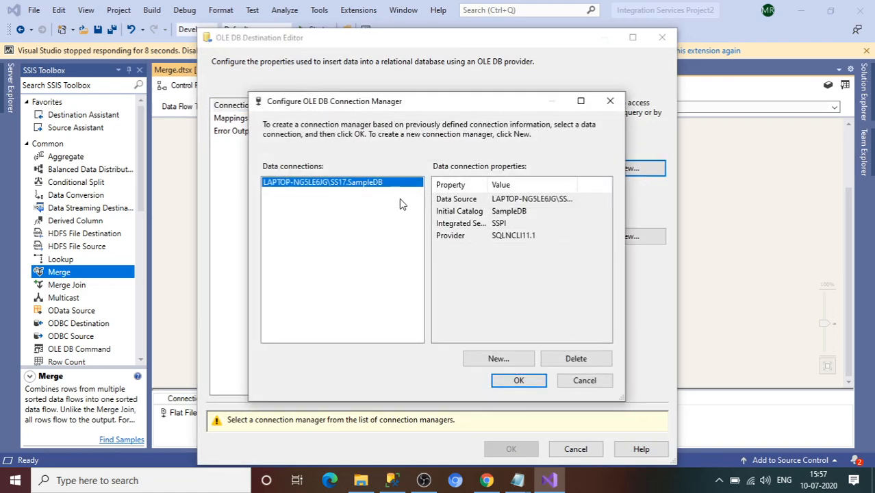
{"action": "left_click", "coordinate": [514, 380]}
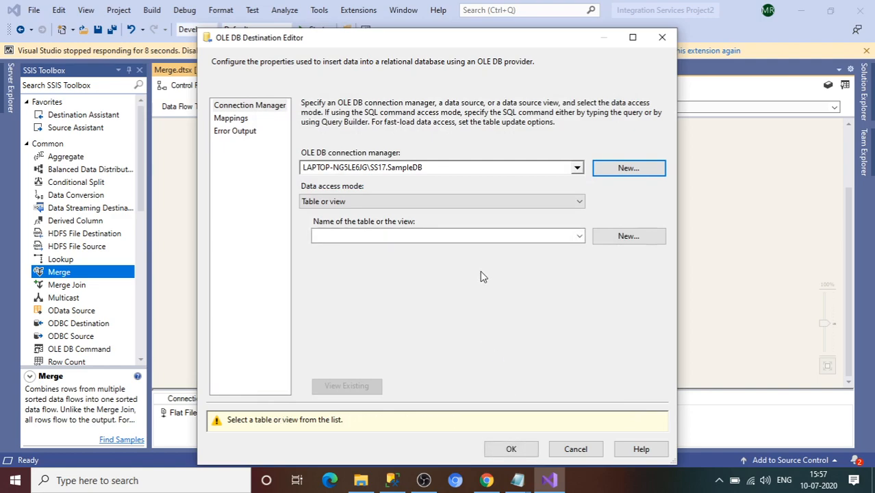
{"action": "left_click", "coordinate": [579, 236]}
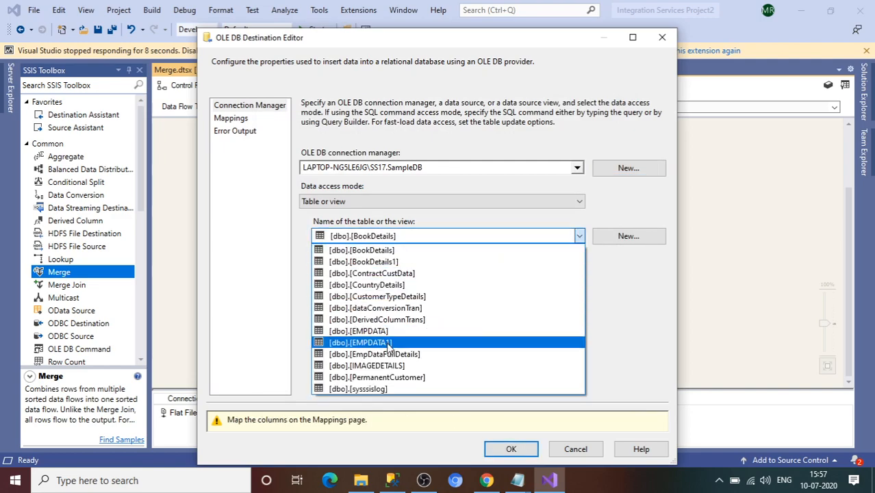
{"action": "left_click", "coordinate": [388, 345]}
{"action": "left_click", "coordinate": [361, 386]}
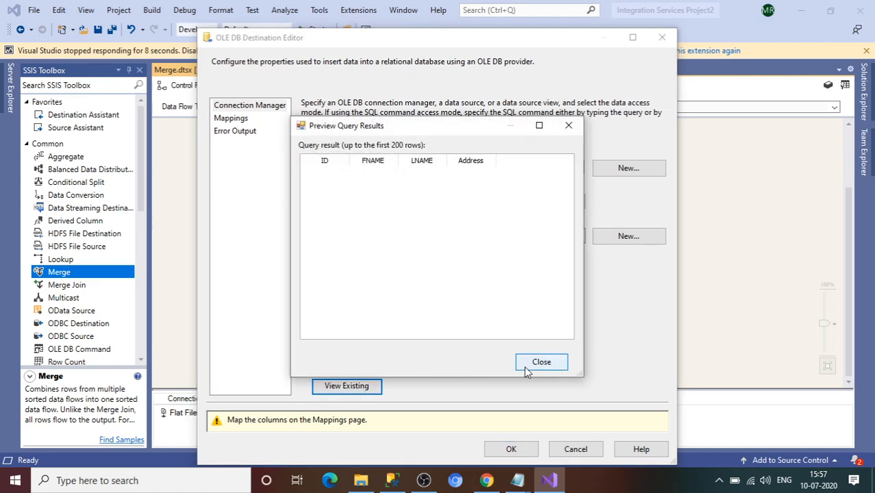
{"action": "left_click", "coordinate": [528, 368]}
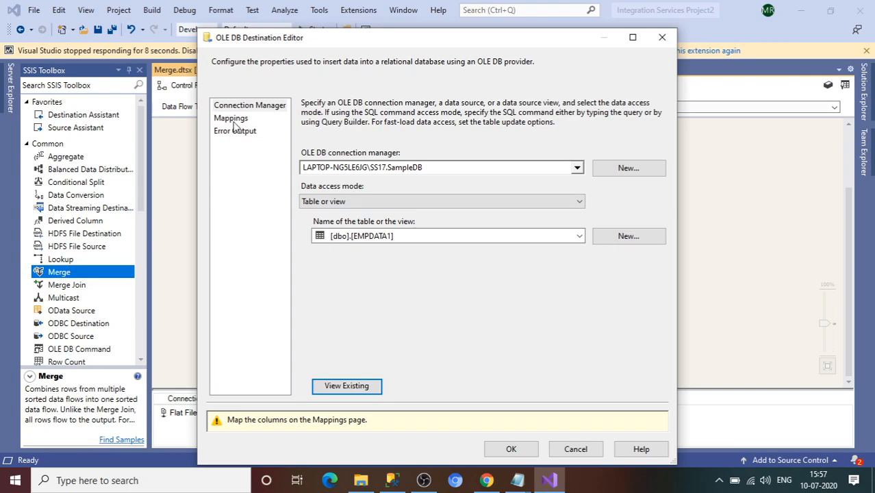
{"action": "left_click", "coordinate": [232, 119]}
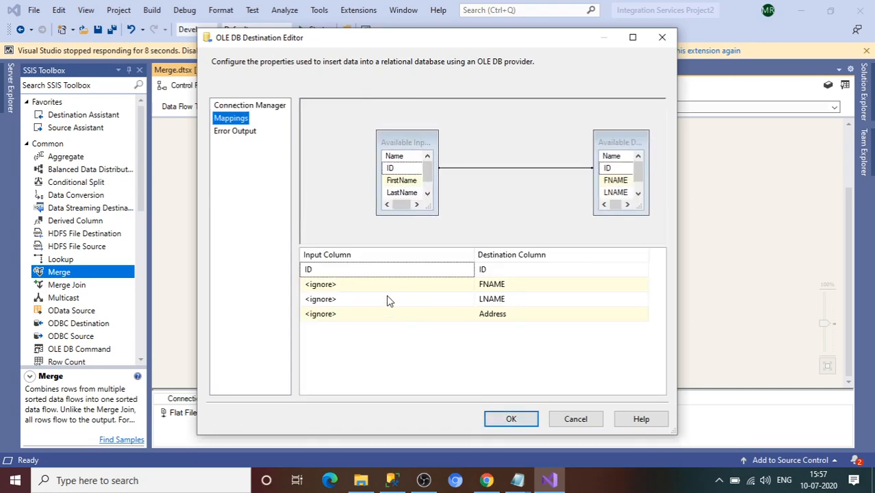
Step: Map FirstName to FNAME, LastName to LNAME and City to Address, then confirm the destination
{"action": "left_click", "coordinate": [361, 287]}
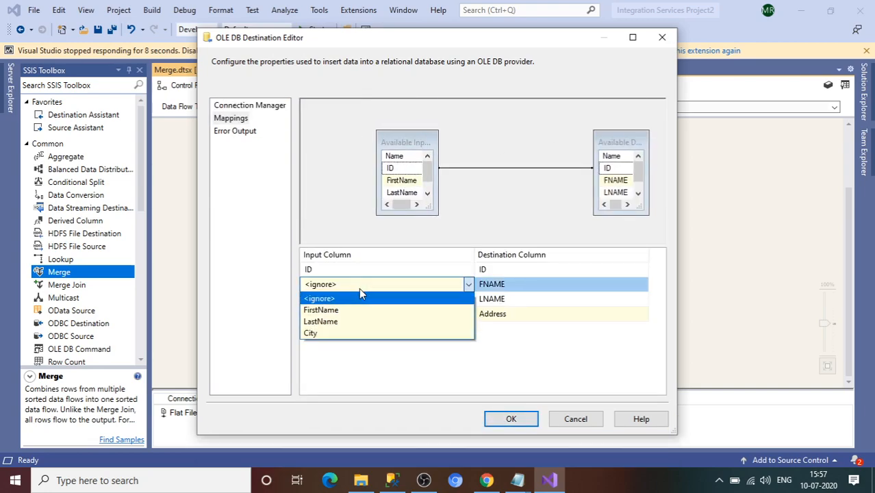
{"action": "left_click", "coordinate": [347, 309]}
{"action": "left_click", "coordinate": [344, 301]}
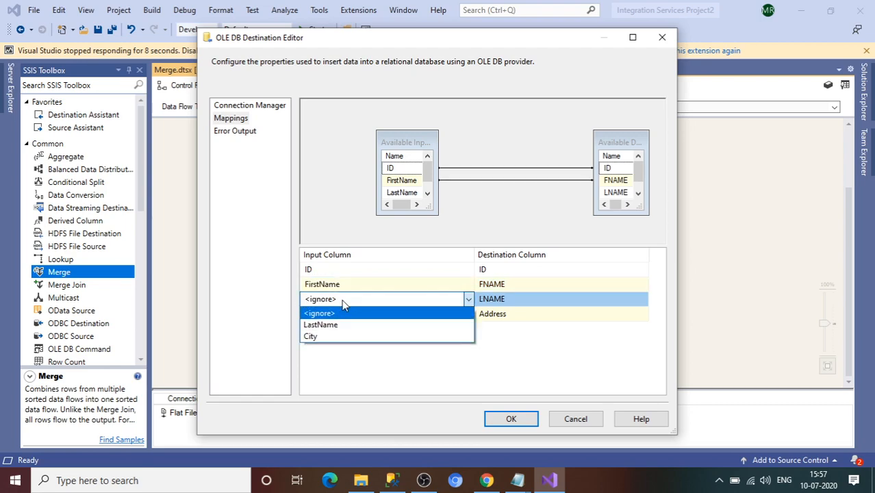
{"action": "left_click", "coordinate": [340, 328]}
{"action": "left_click", "coordinate": [336, 314]}
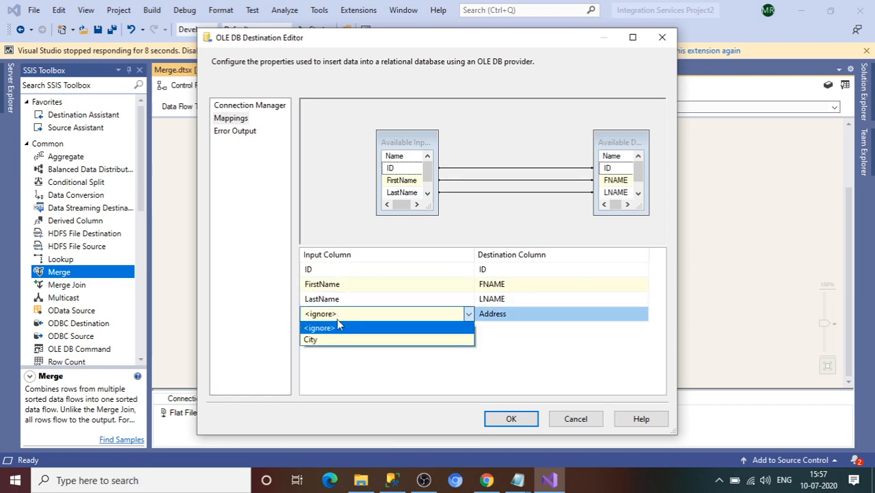
{"action": "left_click", "coordinate": [345, 340]}
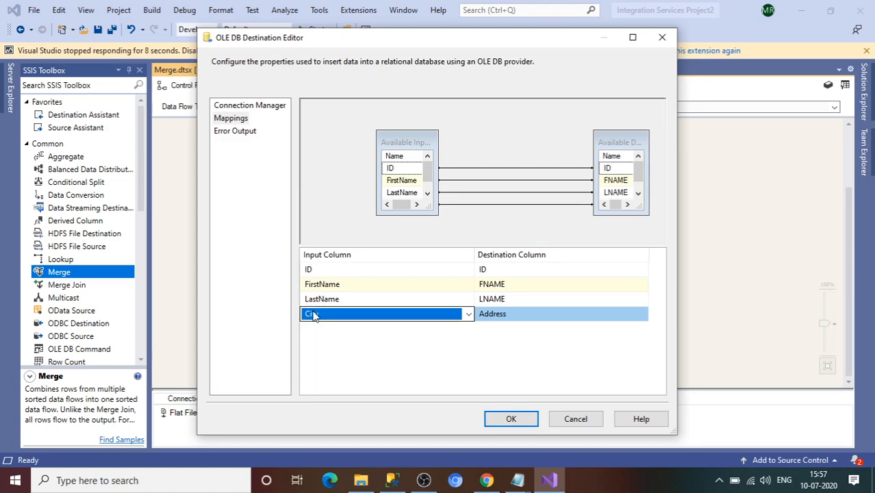
{"action": "left_click", "coordinate": [519, 418]}
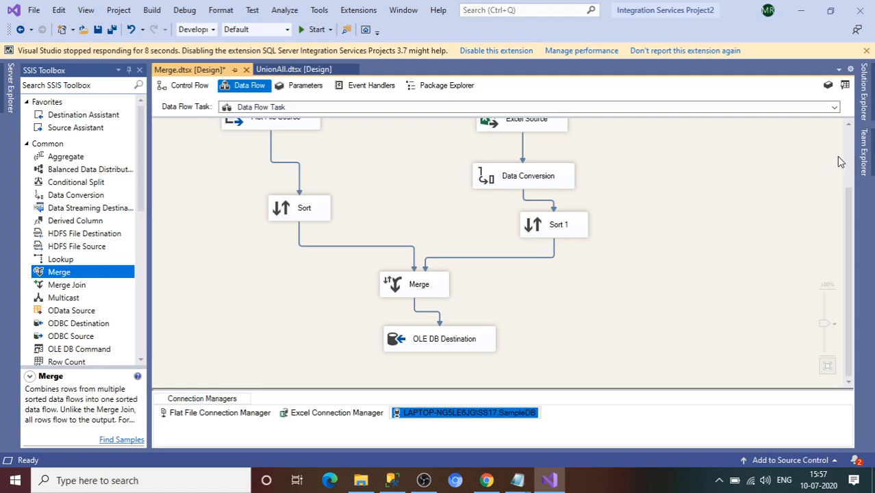
Step: Execute the Merge package and check that 3 and 2 rows merge into 5 at OLE DB Destination
{"action": "scroll", "coordinate": [845, 155], "scroll_direction": "up", "scroll_amount": 2}
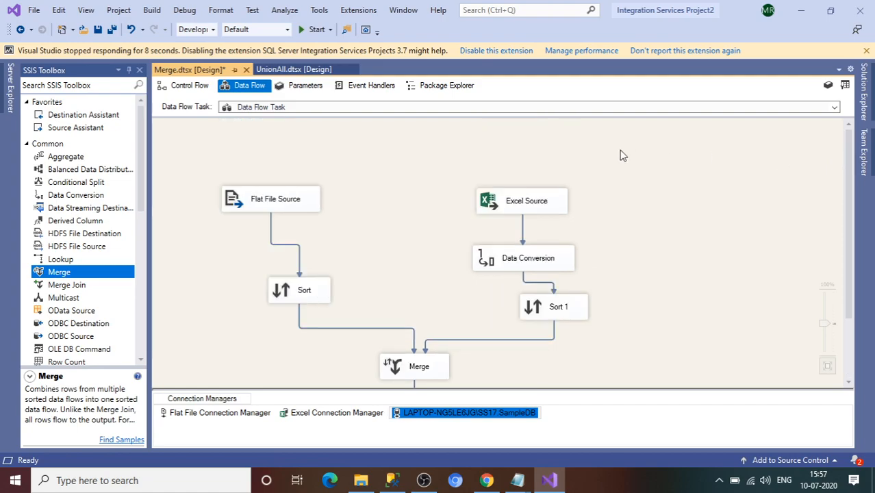
{"action": "left_click", "coordinate": [317, 30]}
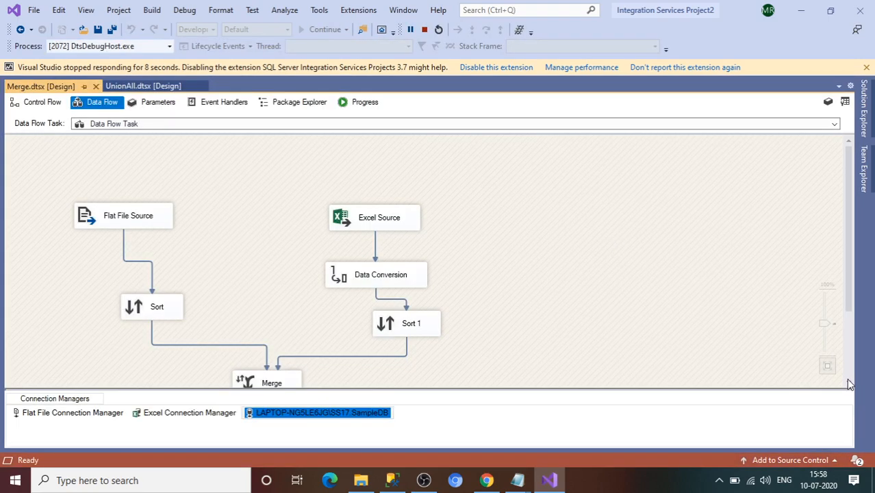
{"action": "scroll", "coordinate": [847, 385], "scroll_direction": "down", "scroll_amount": 3}
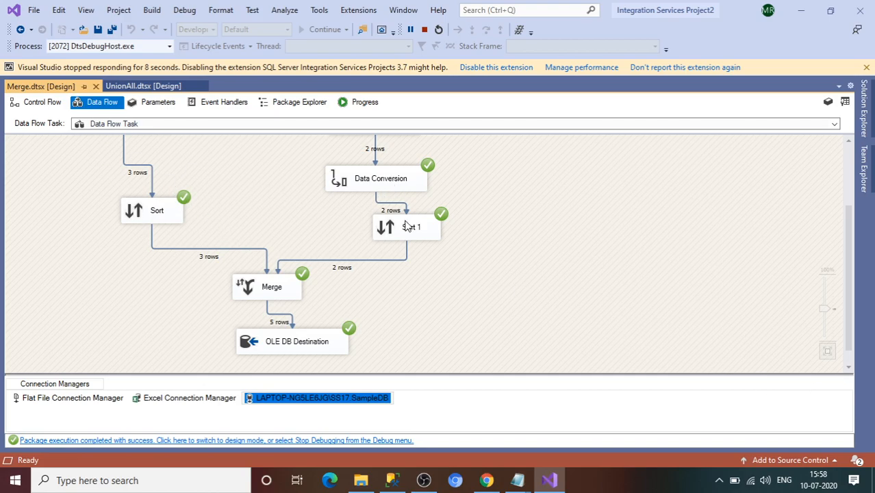
{"action": "left_click", "coordinate": [392, 481]}
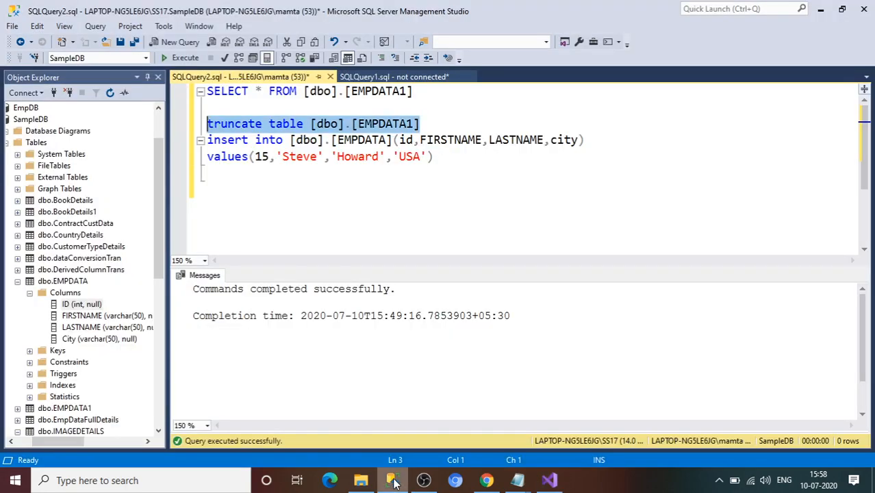
Step: Run SELECT * FROM [dbo].[EMPDATA1] and confirm rows with IDs 1, 2, 3, 10 and 11
{"action": "left_click", "coordinate": [720, 481]}
{"action": "left_click", "coordinate": [472, 173]}
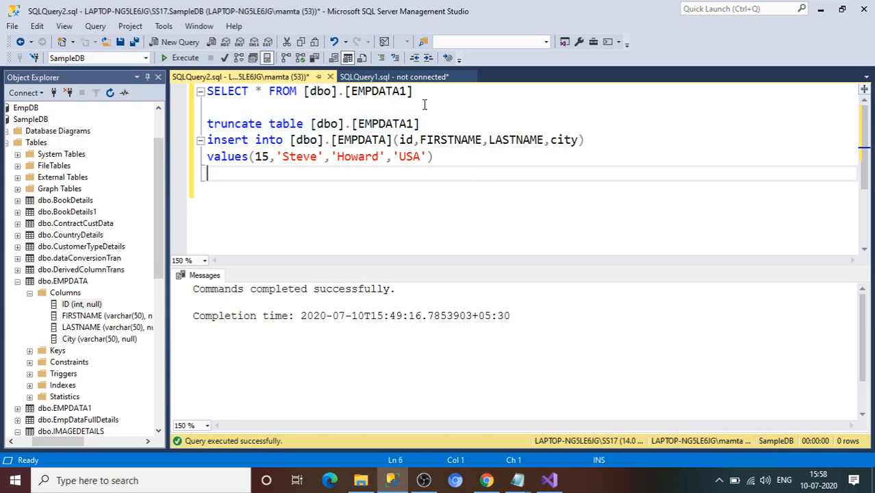
{"action": "left_click_drag", "start_coordinate": [421, 99], "coordinate": [209, 92]}
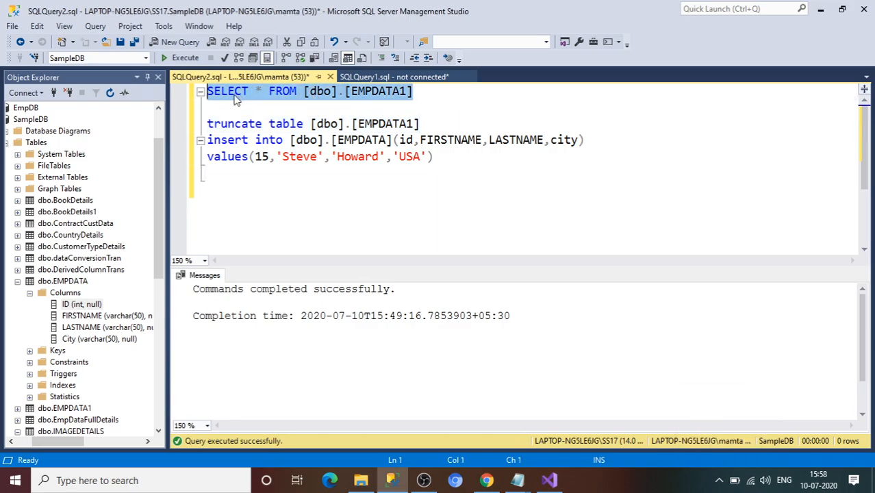
{"action": "left_click", "coordinate": [179, 57]}
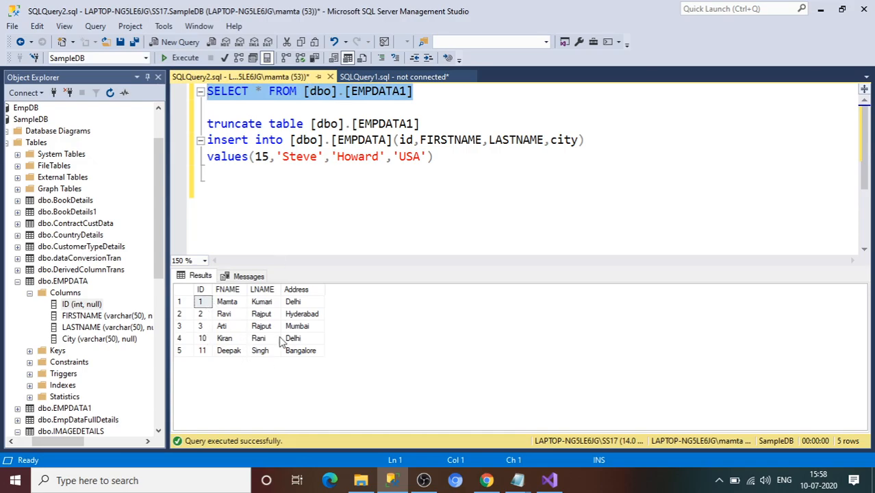
{"action": "left_click", "coordinate": [550, 480]}
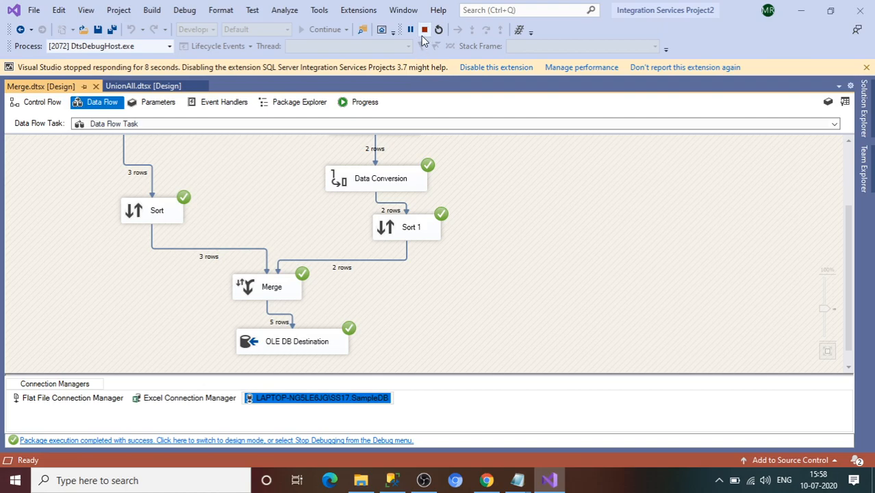
Step: Stop debugging and close the Output pane so the full Merge data flow is visible
{"action": "left_click", "coordinate": [424, 31]}
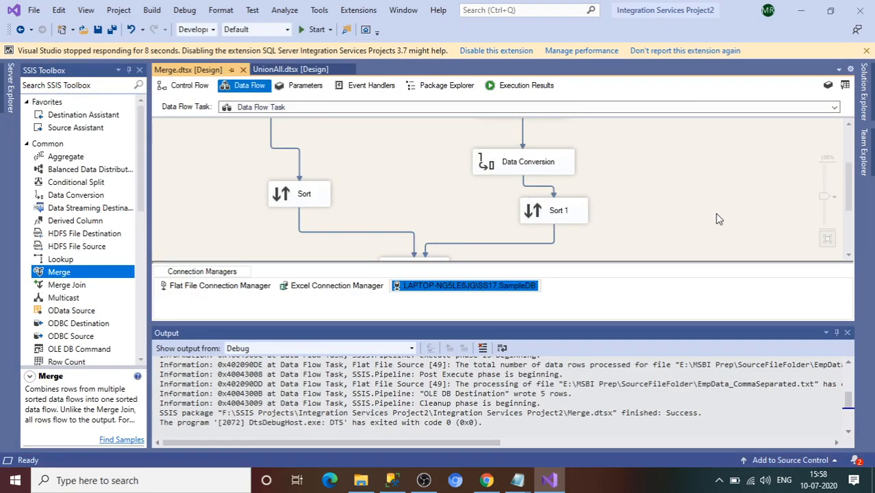
{"action": "left_click", "coordinate": [847, 333]}
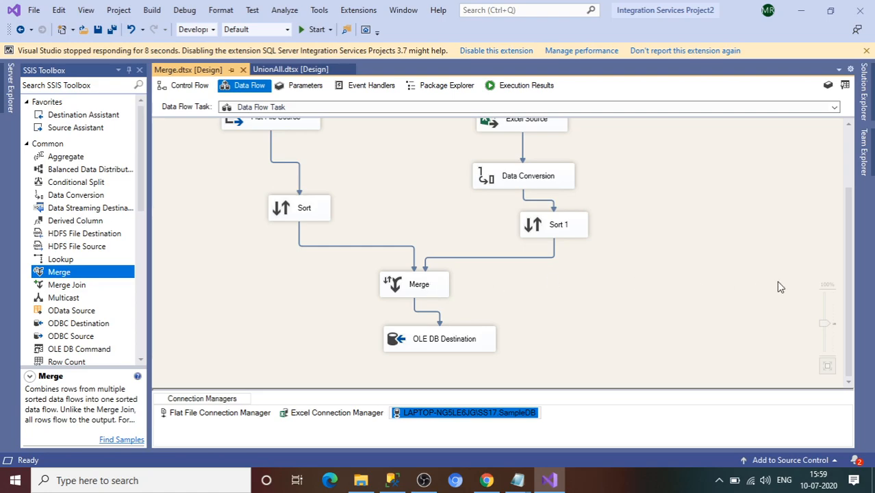
Step: Add a new SSIS package to the SSIS Packages folder and rename it MergeJoin.dtsx
{"action": "left_click", "coordinate": [863, 118]}
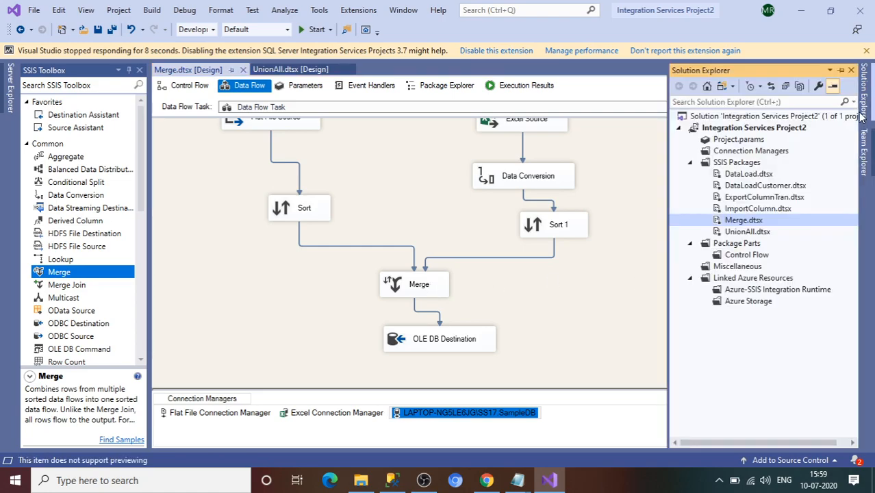
{"action": "right_click", "coordinate": [720, 162]}
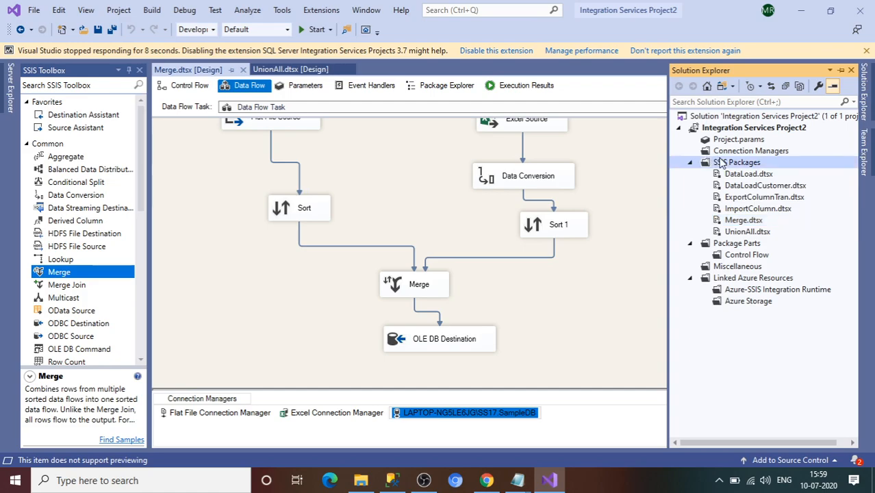
{"action": "left_click", "coordinate": [727, 167]}
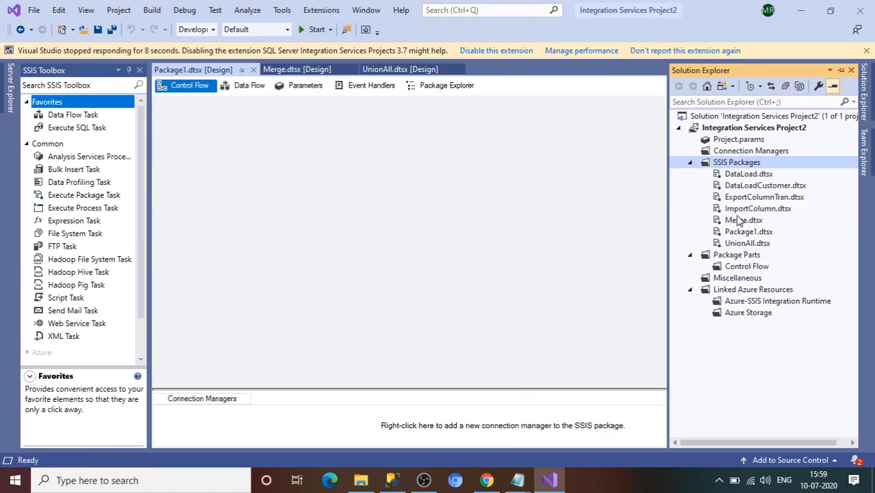
{"action": "right_click", "coordinate": [742, 233]}
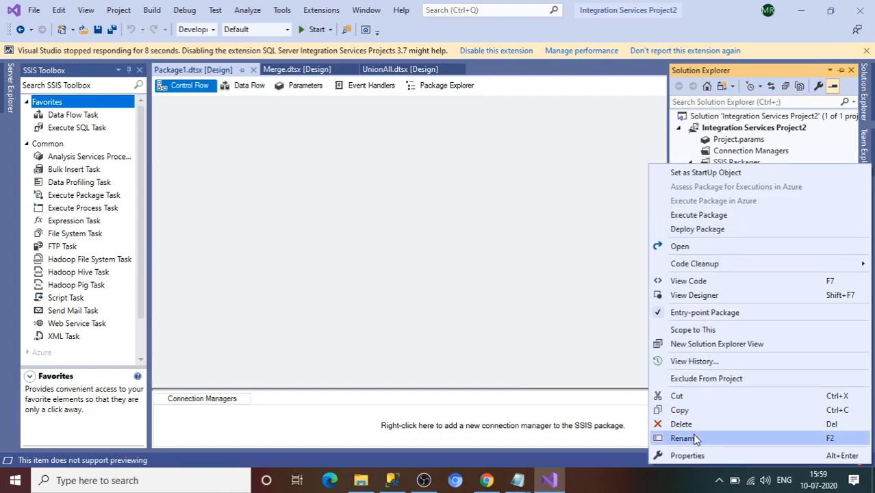
{"action": "left_click", "coordinate": [695, 439]}
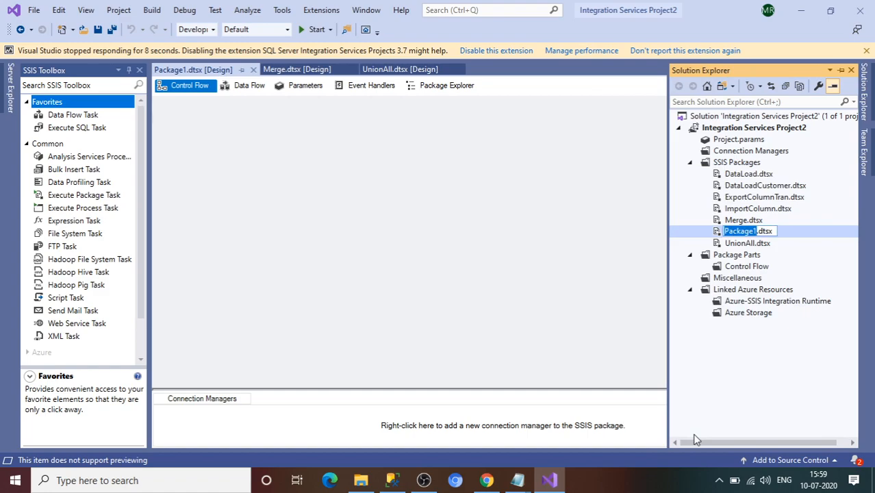
{"action": "type", "text": "M"}
{"action": "type", "text": "erge"}
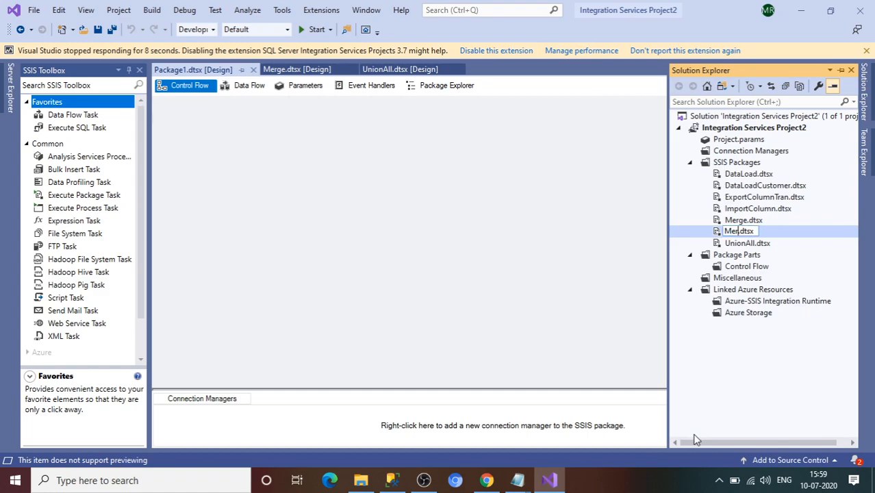
{"action": "type", "text": "Join"}
{"action": "key", "text": "Return"}
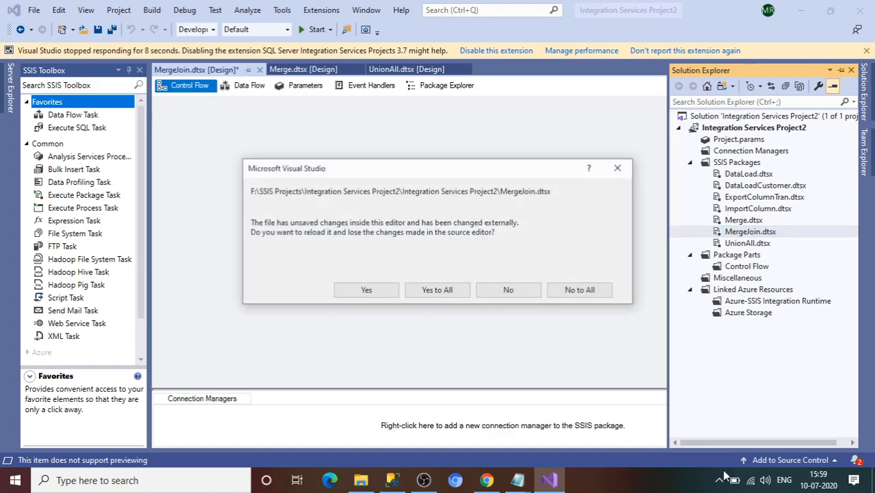
Step: Accept reloading the renamed package, then add a Data Flow Task and open its data flow
{"action": "left_click", "coordinate": [457, 295]}
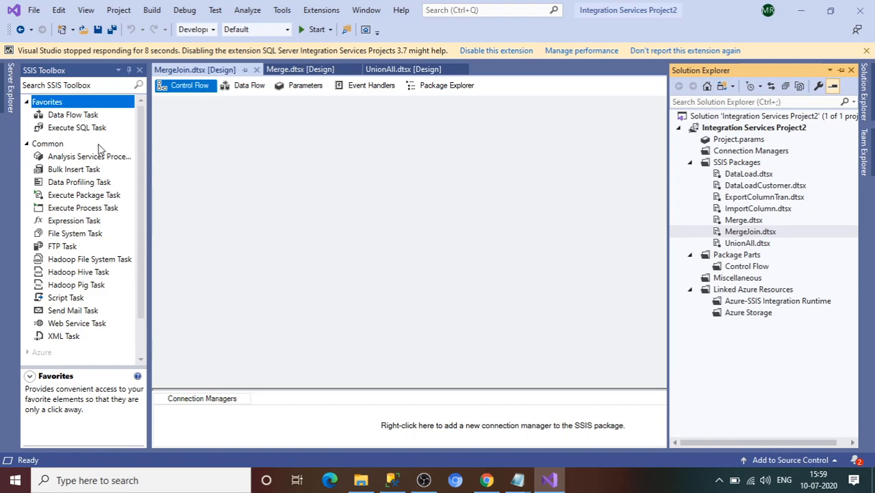
{"action": "double_click", "coordinate": [62, 118]}
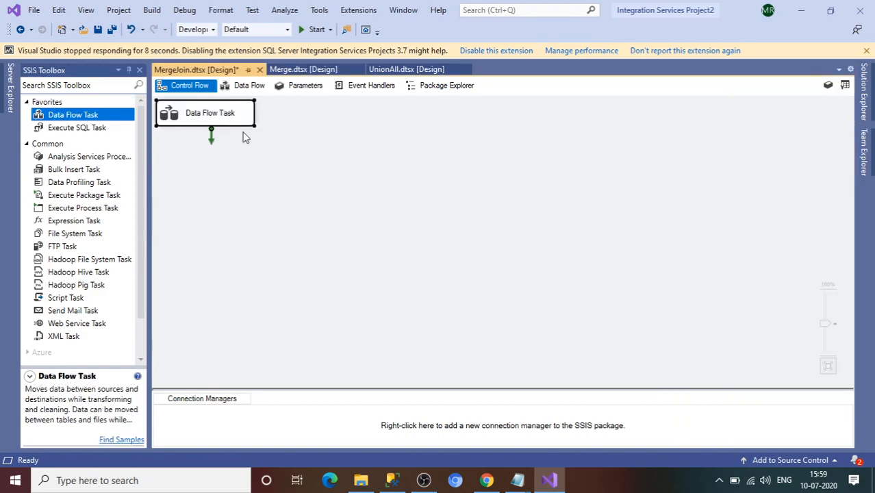
{"action": "double_click", "coordinate": [229, 124]}
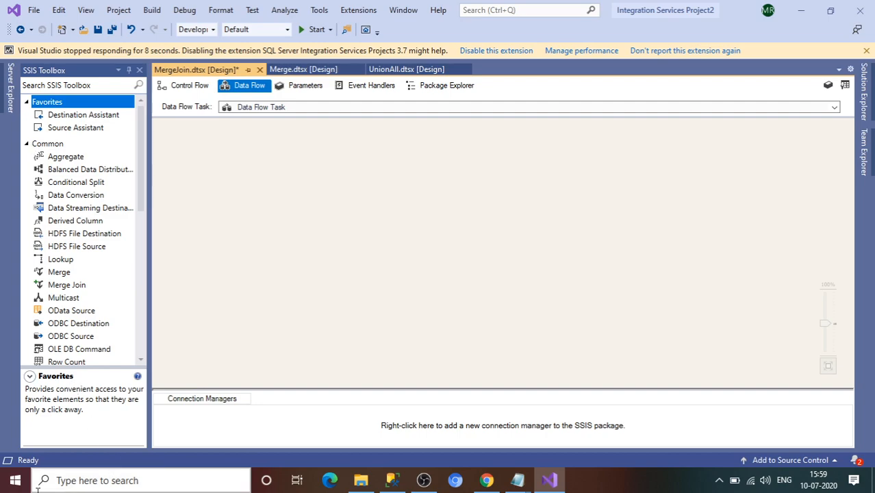
Step: View the first two data rows of EmpData_CommaSeparated in Notepad, then open EmpDataSource.xlsx
{"action": "left_click", "coordinate": [363, 481]}
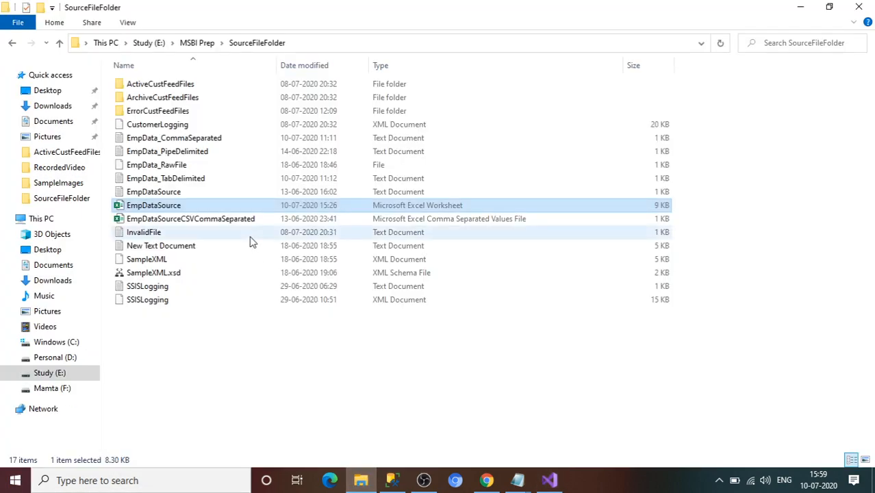
{"action": "left_click", "coordinate": [159, 141]}
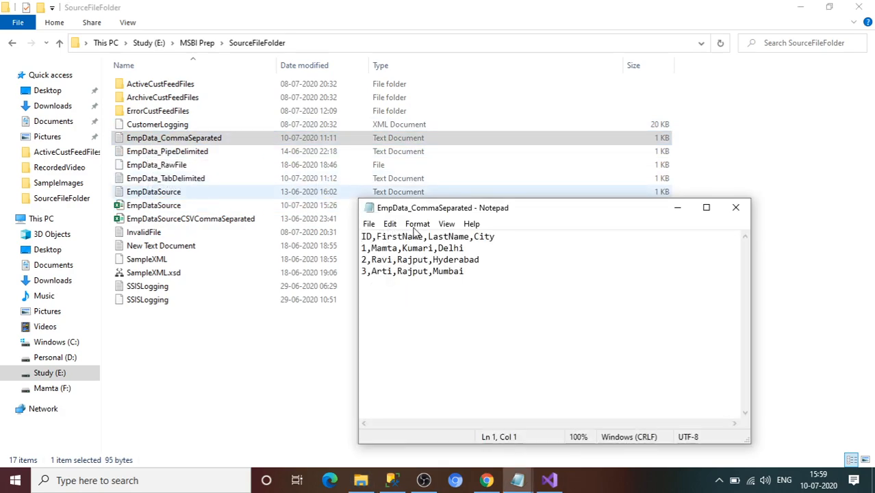
{"action": "left_click", "coordinate": [475, 251]}
{"action": "left_click_drag", "start_coordinate": [475, 250], "coordinate": [364, 254]}
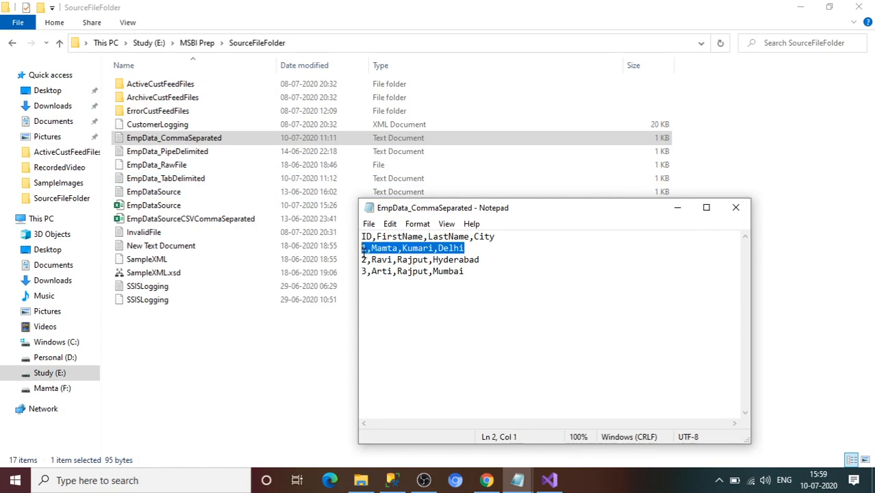
{"action": "left_click_drag", "start_coordinate": [479, 261], "coordinate": [363, 249]}
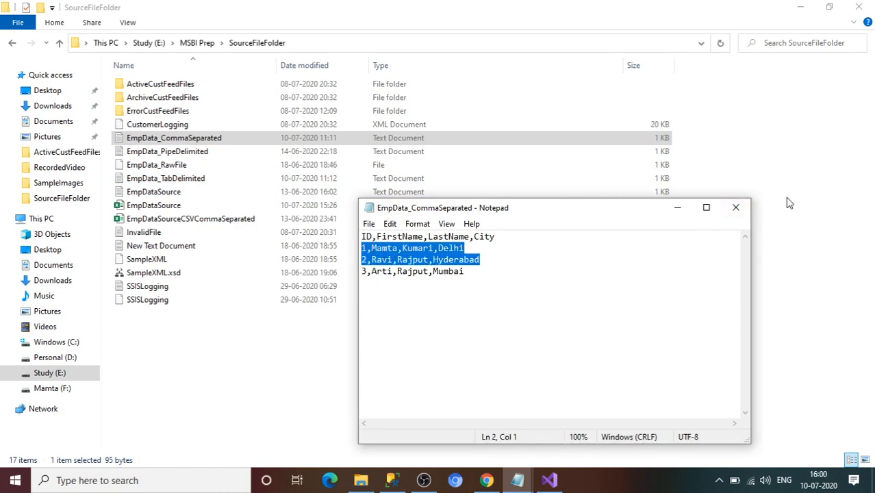
{"action": "left_click", "coordinate": [736, 206]}
{"action": "double_click", "coordinate": [193, 206]}
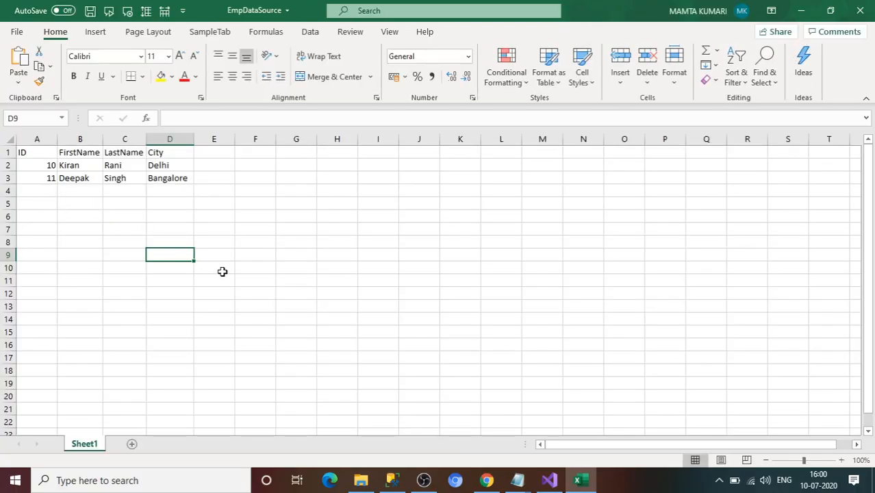
Step: Enter employee ID 1 with its first name, last name and city Delhi in row 4
{"action": "mouse_move", "coordinate": [518, 480]}
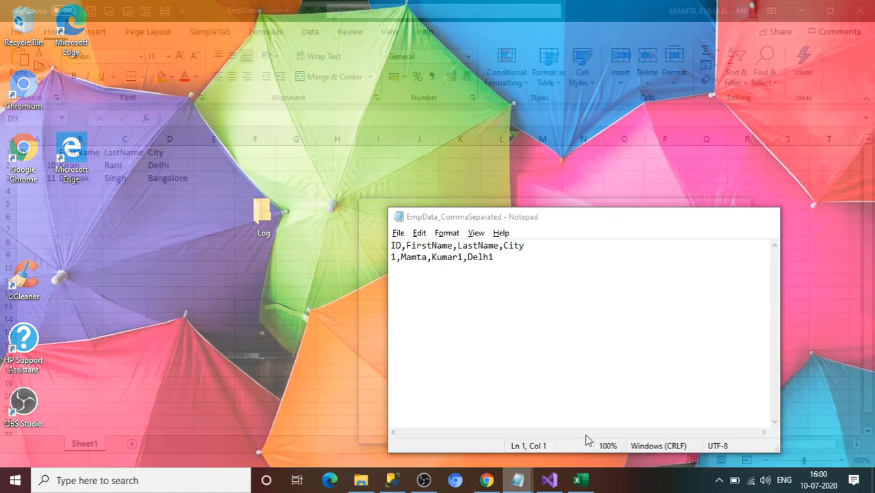
{"action": "left_click", "coordinate": [586, 440]}
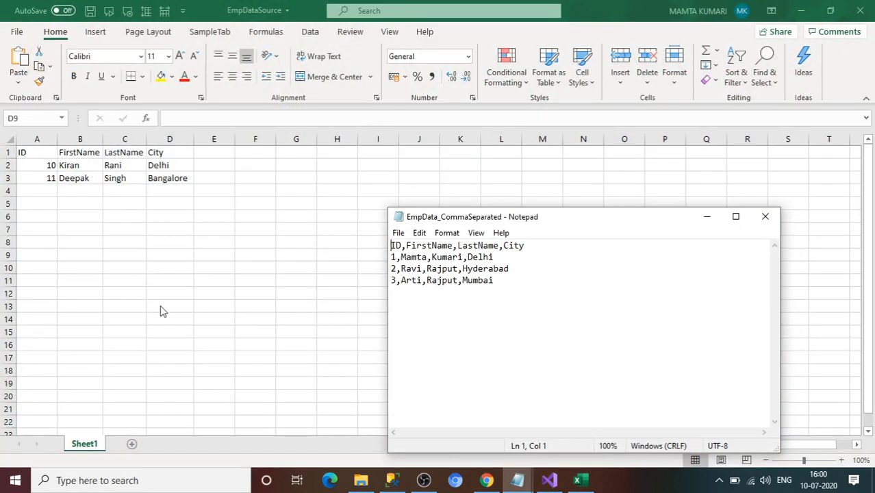
{"action": "left_click", "coordinate": [43, 186]}
{"action": "left_click", "coordinate": [44, 189]}
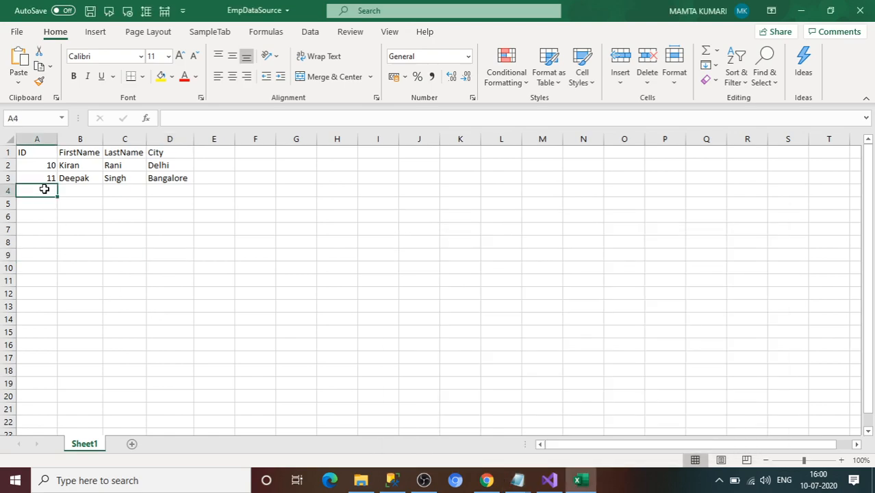
{"action": "type", "text": "1"}
{"action": "key", "text": "Tab"}
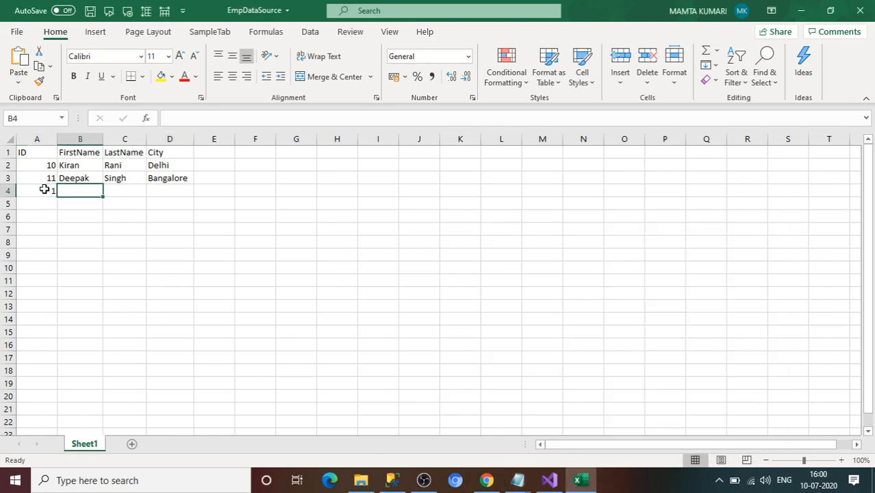
{"action": "type", "text": "Mamta"}
{"action": "key", "text": "Tab"}
{"action": "type", "text": "Kumar"}
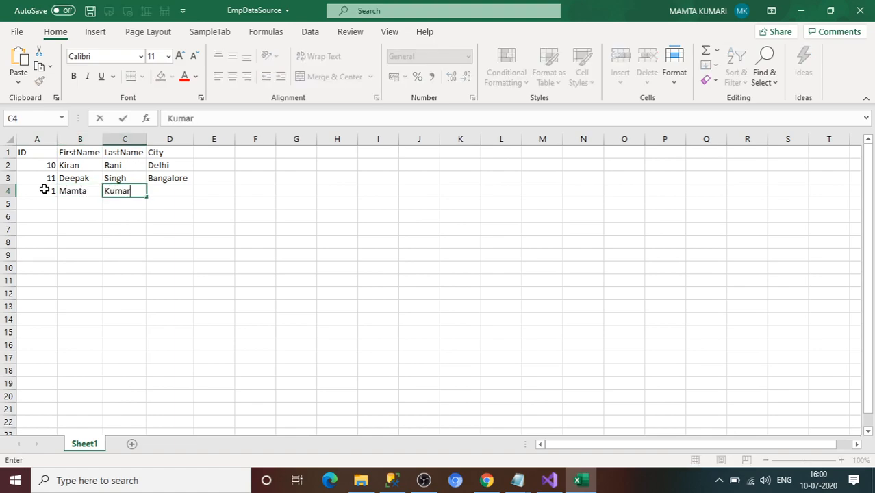
{"action": "key", "text": "Tab"}
{"action": "type", "text": "Del"}
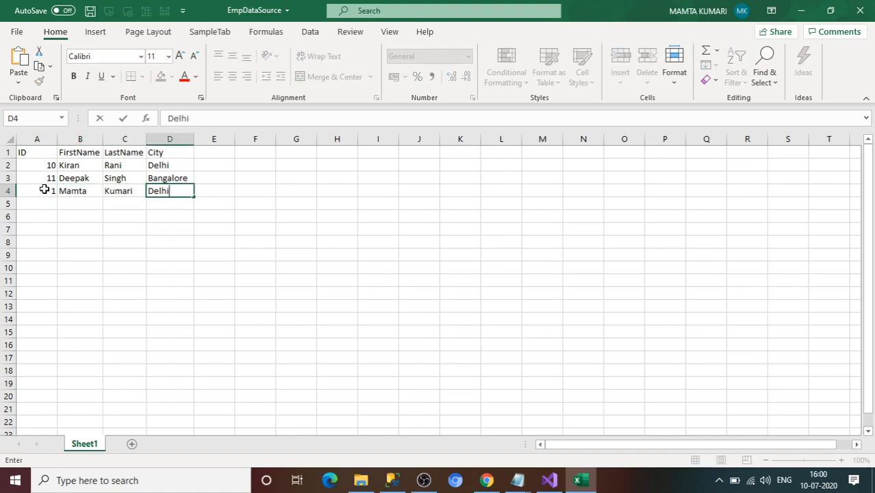
{"action": "key", "text": "Left"}
{"action": "key", "text": "Left"}
{"action": "key", "text": "Left"}
{"action": "key", "text": "Down"}
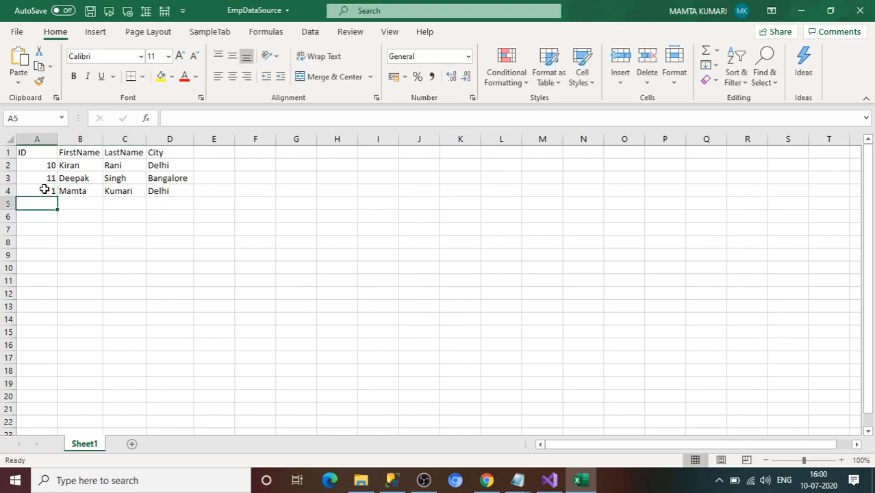
Step: Enter employee ID 2 with city Hyderabad in row 5, then save and close the workbook
{"action": "type", "text": "2"}
{"action": "key", "text": "Tab"}
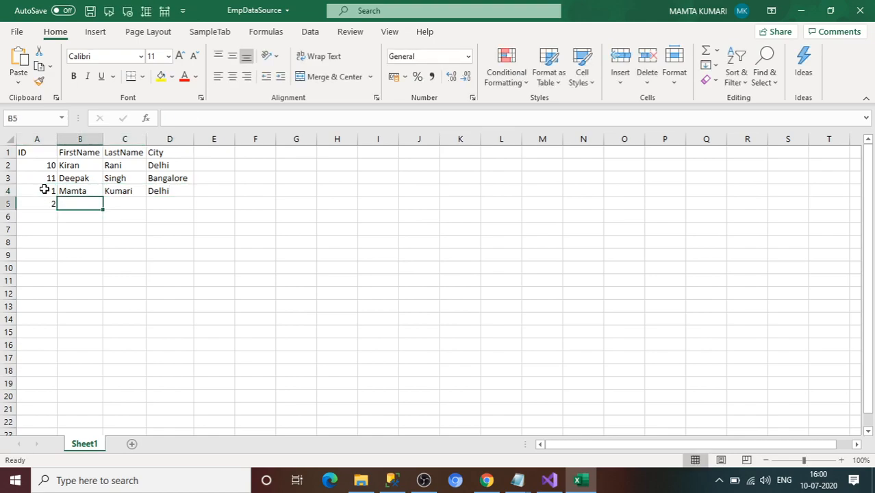
{"action": "type", "text": "Ravbi"}
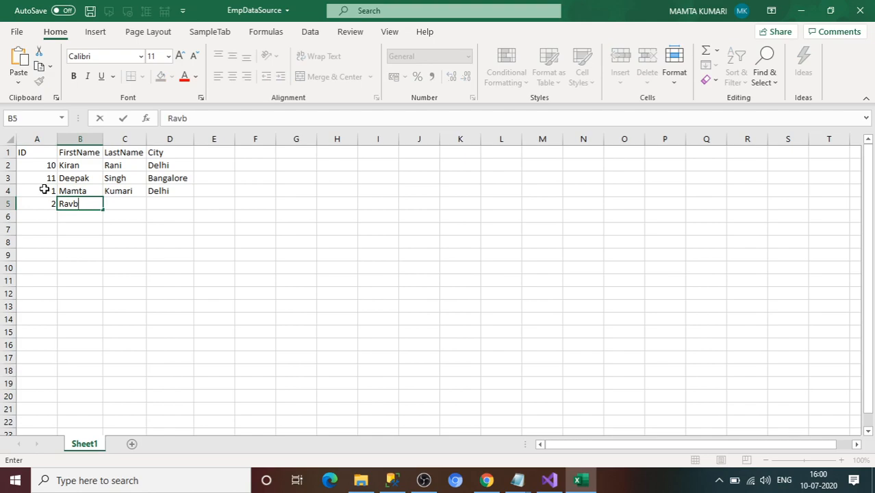
{"action": "key", "text": "Tab"}
{"action": "type", "text": "Rajput"}
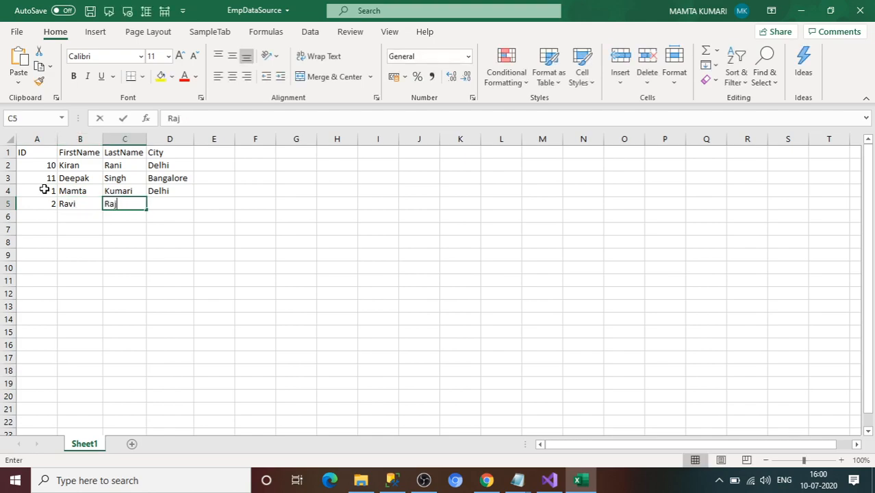
{"action": "key", "text": "Tab"}
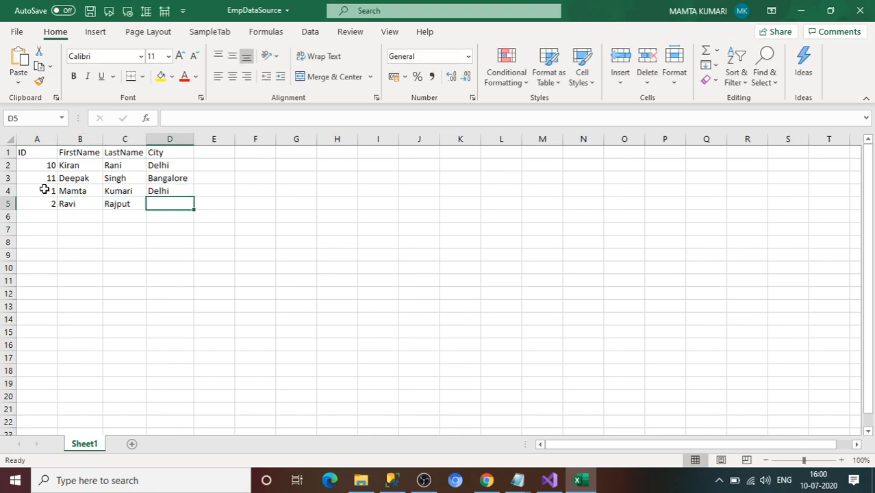
{"action": "key", "text": "alt+Tab"}
{"action": "key", "text": "alt+Tab"}
{"action": "type", "text": "H"}
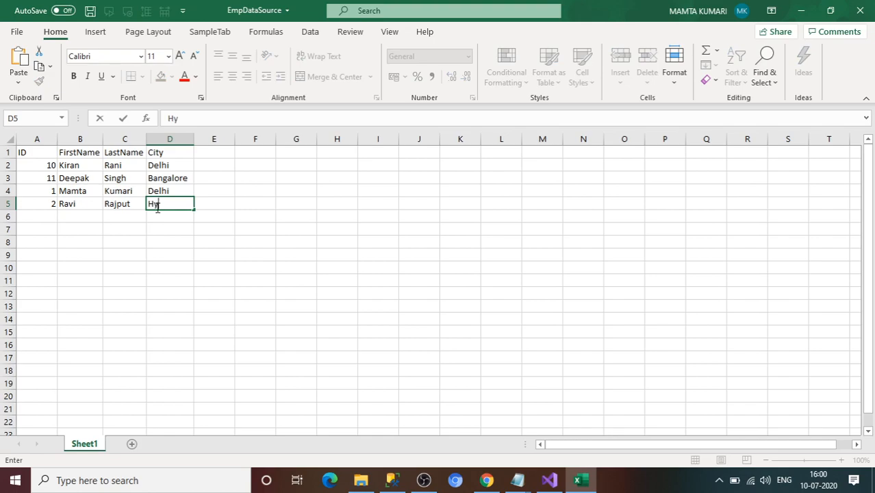
{"action": "type", "text": "yderabad"}
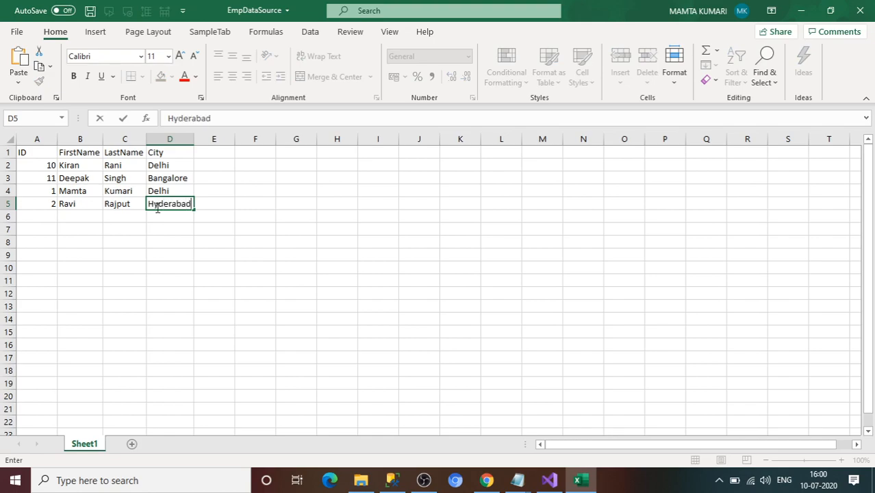
{"action": "key", "text": "Return"}
{"action": "key", "text": "ctrl+s"}
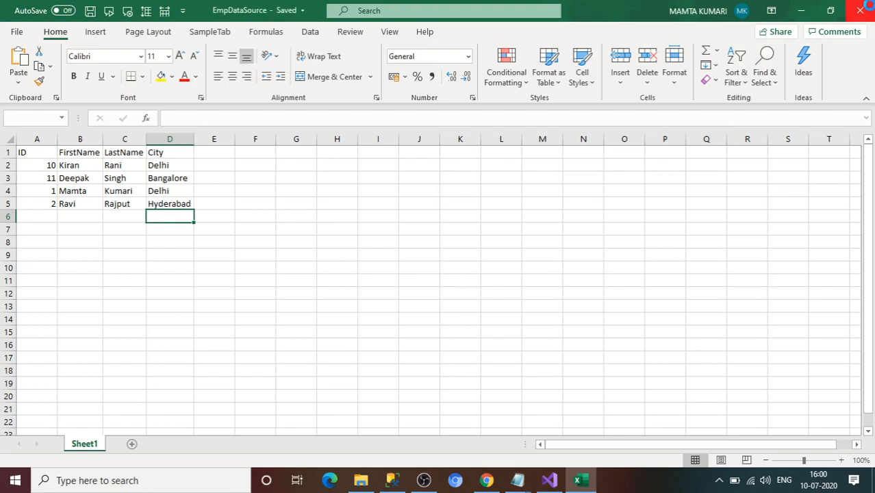
{"action": "left_click", "coordinate": [865, 7]}
Step: Place a Merge Join, Excel Source, Flat File Source and OLE DB Destination on the data flow
{"action": "left_click", "coordinate": [766, 217]}
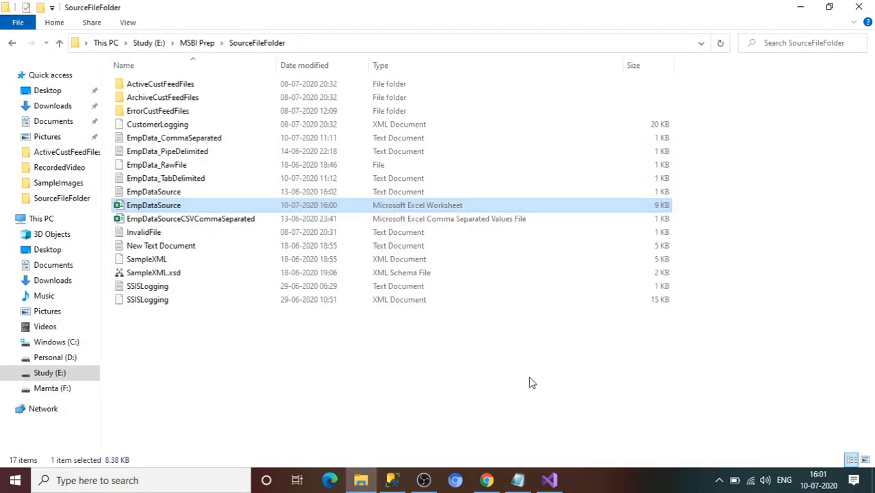
{"action": "left_click", "coordinate": [549, 480]}
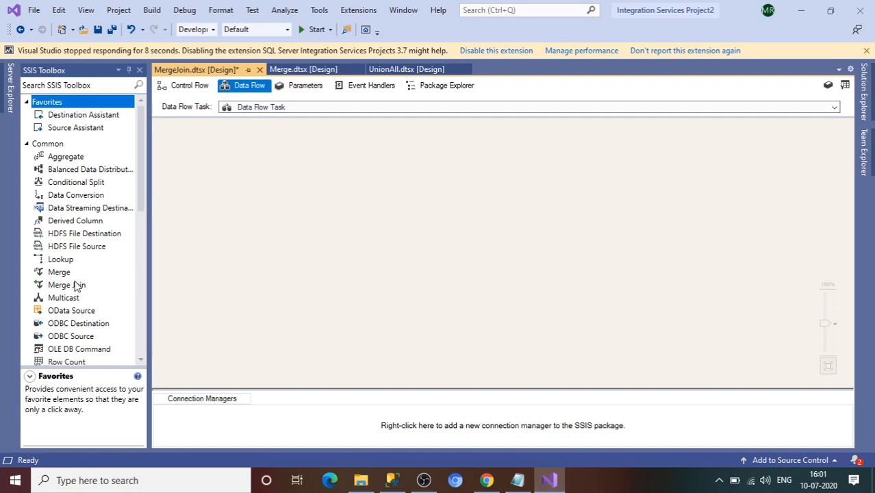
{"action": "left_click_drag", "start_coordinate": [77, 287], "coordinate": [356, 275]}
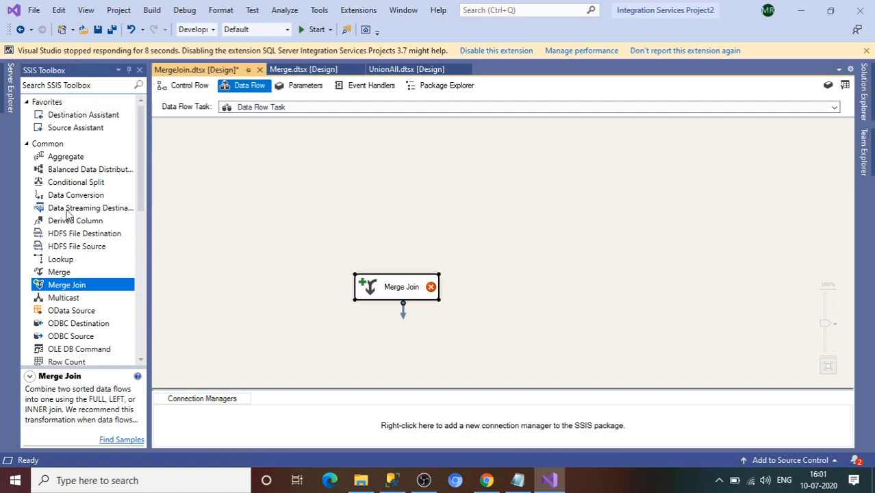
{"action": "left_click", "coordinate": [28, 144]}
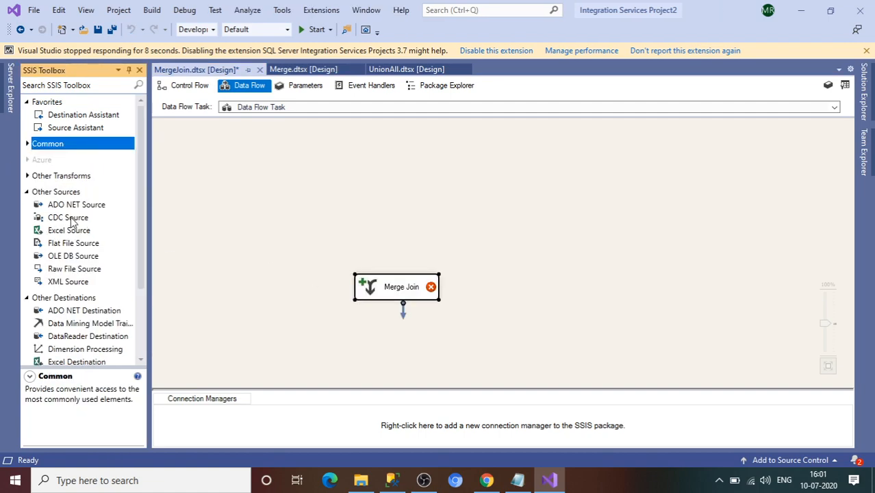
{"action": "left_click_drag", "start_coordinate": [73, 234], "coordinate": [398, 198]}
{"action": "left_click_drag", "start_coordinate": [99, 247], "coordinate": [286, 196]}
{"action": "left_click", "coordinate": [27, 192]}
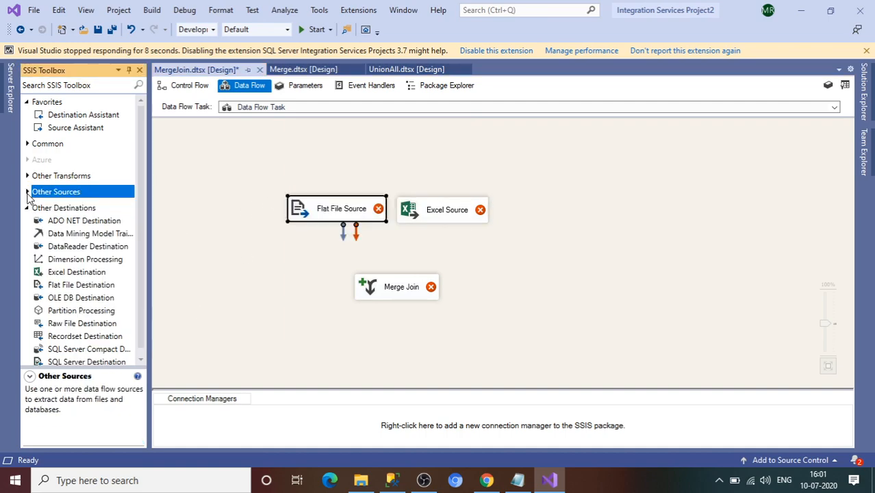
{"action": "left_click_drag", "start_coordinate": [74, 300], "coordinate": [360, 357]}
{"action": "left_click_drag", "start_coordinate": [335, 181], "coordinate": [295, 165]}
{"action": "left_click_drag", "start_coordinate": [439, 180], "coordinate": [486, 173]}
{"action": "left_click_drag", "start_coordinate": [409, 243], "coordinate": [404, 240]}
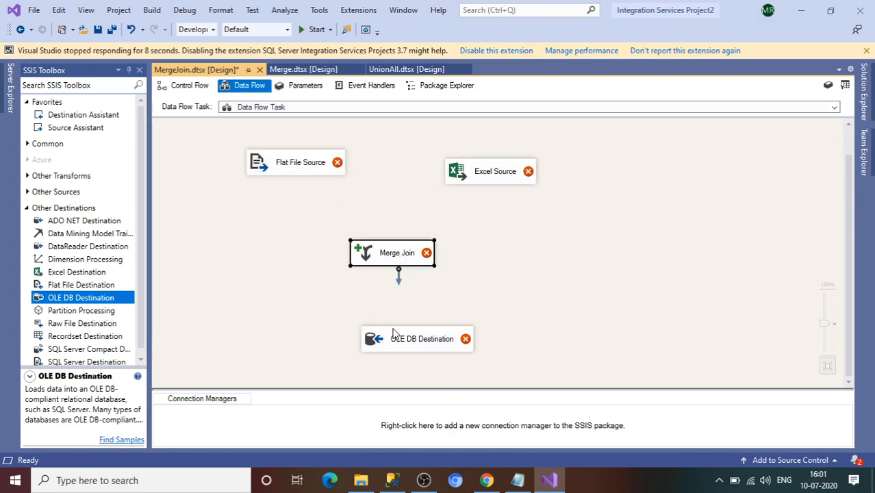
{"action": "left_click_drag", "start_coordinate": [394, 332], "coordinate": [365, 331]}
Step: Add two Sorts and a Data Conversion, arranging them between the sources and Merge Join
{"action": "left_click", "coordinate": [28, 145]}
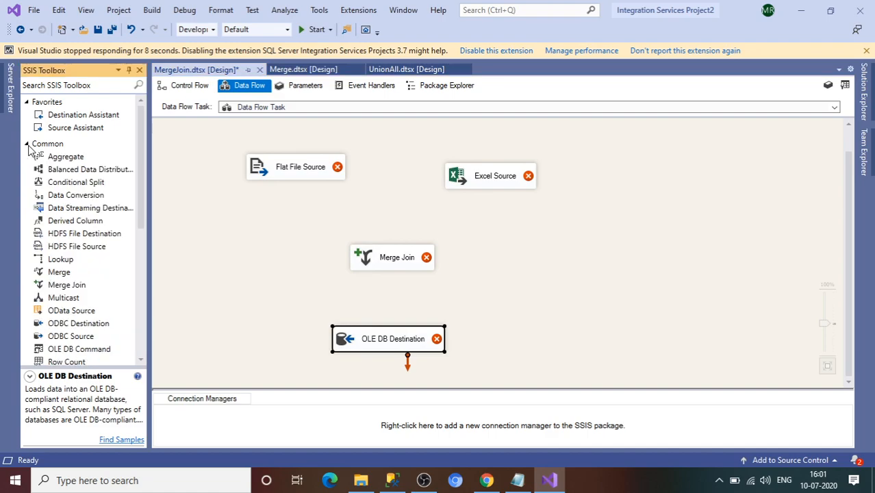
{"action": "left_click_drag", "start_coordinate": [141, 211], "coordinate": [139, 254]}
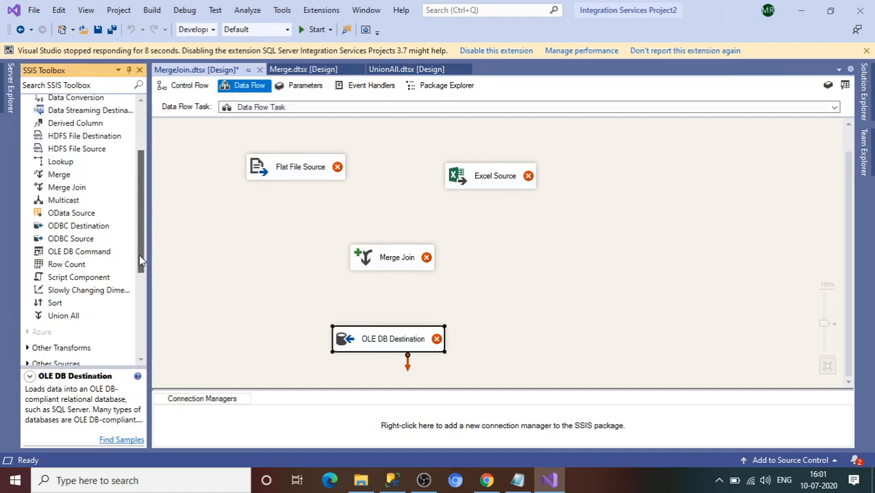
{"action": "left_click_drag", "start_coordinate": [58, 303], "coordinate": [272, 220]}
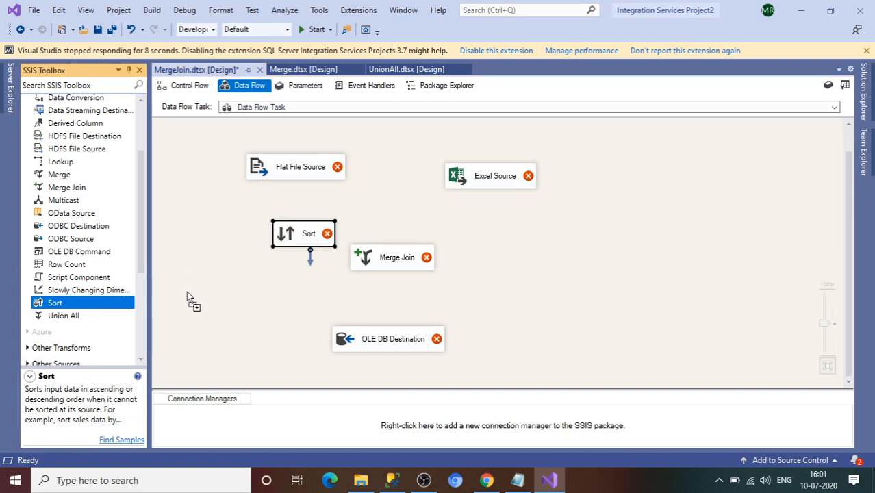
{"action": "left_click_drag", "start_coordinate": [435, 248], "coordinate": [476, 228]}
{"action": "left_click_drag", "start_coordinate": [393, 255], "coordinate": [399, 306]}
{"action": "left_click_drag", "start_coordinate": [404, 337], "coordinate": [411, 345]}
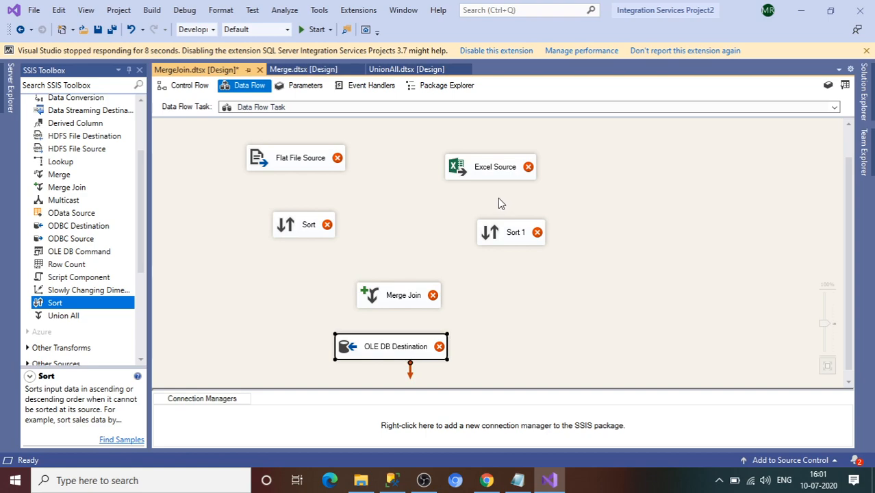
{"action": "left_click_drag", "start_coordinate": [487, 180], "coordinate": [490, 173]}
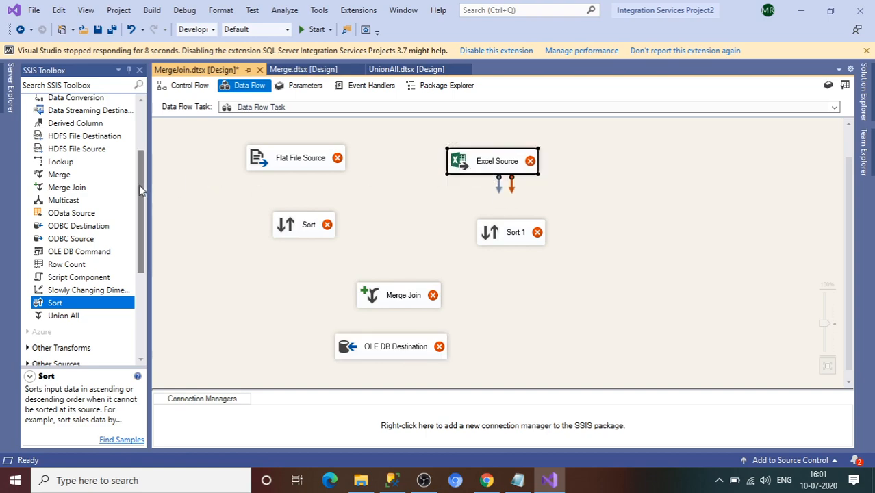
{"action": "left_click_drag", "start_coordinate": [139, 185], "coordinate": [141, 132]}
{"action": "mouse_move", "coordinate": [140, 209]}
{"action": "left_mouse_down"}
{"action": "mouse_move", "coordinate": [145, 255]}
{"action": "mouse_move", "coordinate": [148, 214]}
{"action": "left_mouse_up"}
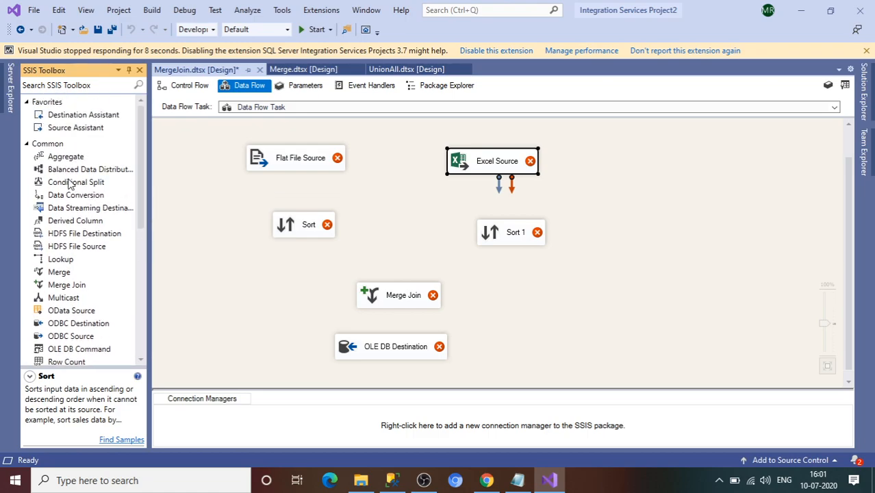
{"action": "left_click_drag", "start_coordinate": [77, 197], "coordinate": [485, 200]}
{"action": "left_click", "coordinate": [510, 234]}
{"action": "left_click_drag", "start_coordinate": [499, 170], "coordinate": [518, 167]}
{"action": "left_click_drag", "start_coordinate": [513, 234], "coordinate": [523, 252]}
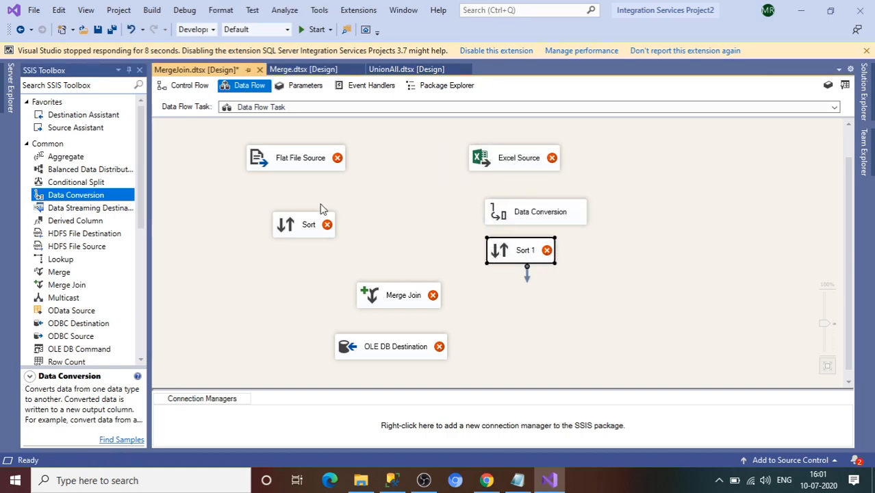
Step: Create a new flat file connection for the Flat File Source using EmpData_CommaSeparated
{"action": "double_click", "coordinate": [298, 165]}
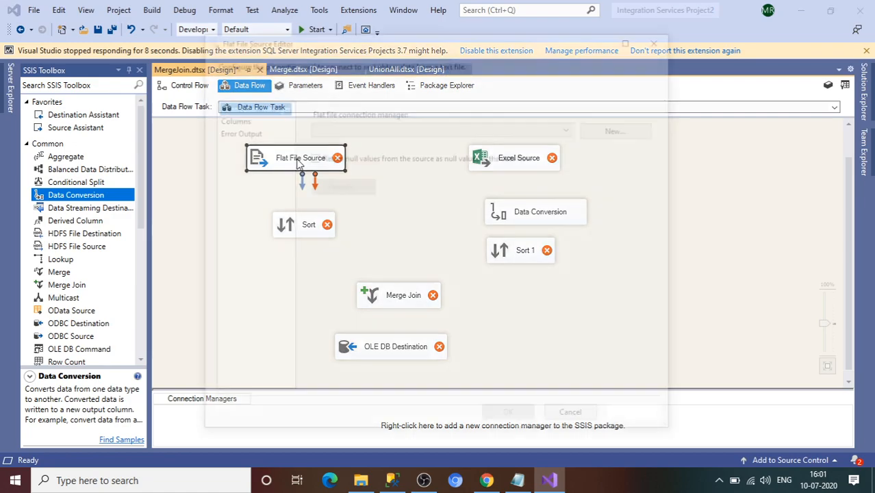
{"action": "left_click", "coordinate": [642, 134]}
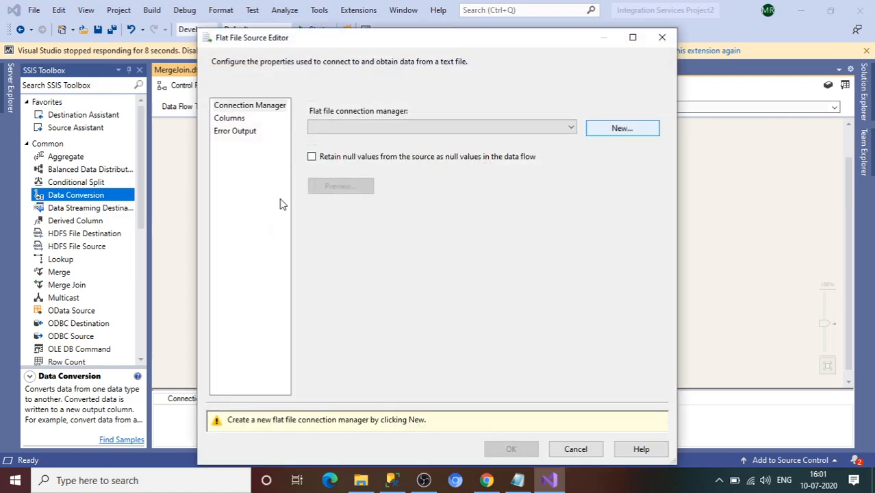
{"action": "left_click", "coordinate": [589, 179]}
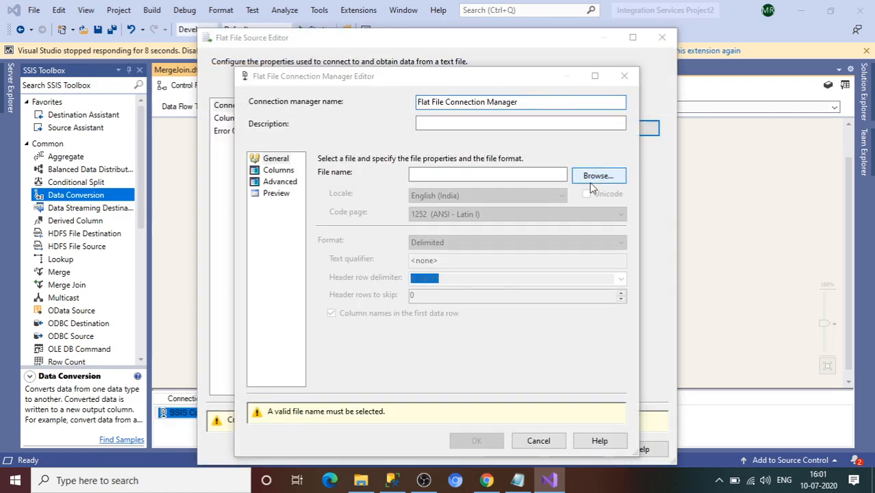
{"action": "left_click", "coordinate": [402, 220]}
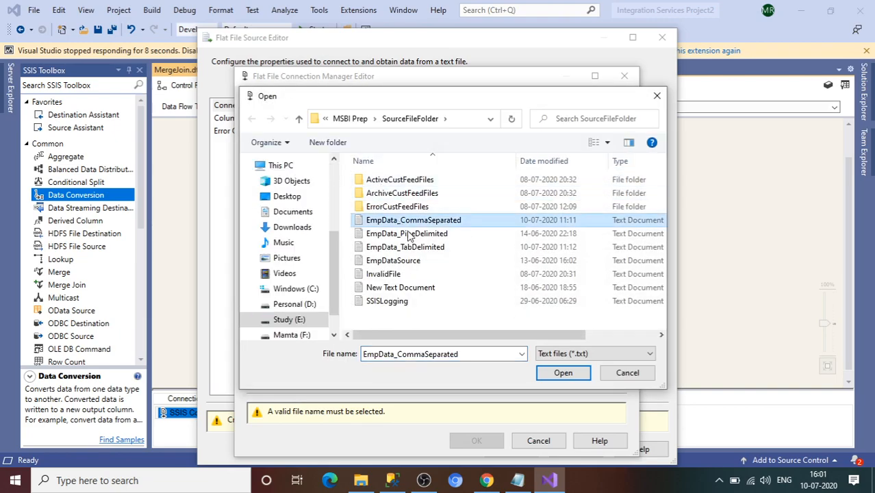
{"action": "left_click", "coordinate": [563, 372]}
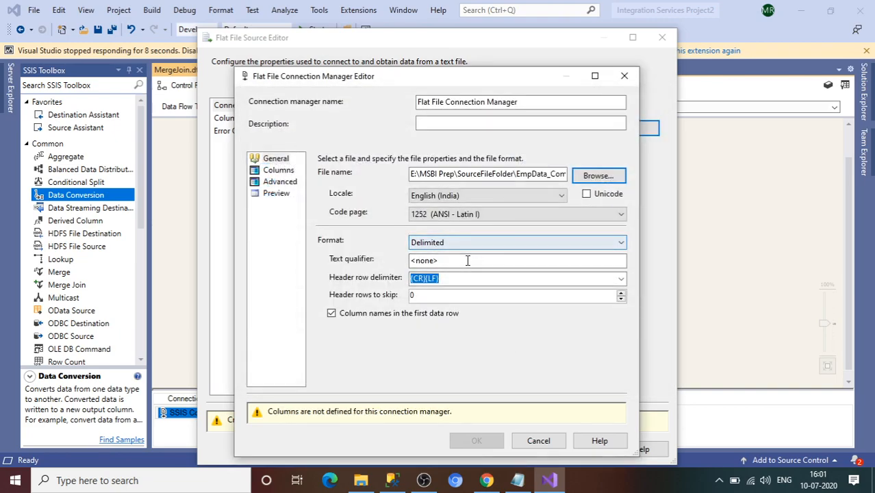
Step: Set the ID column's data type to four-byte signed integer (DT_I4) and confirm the source
{"action": "left_click", "coordinate": [274, 170]}
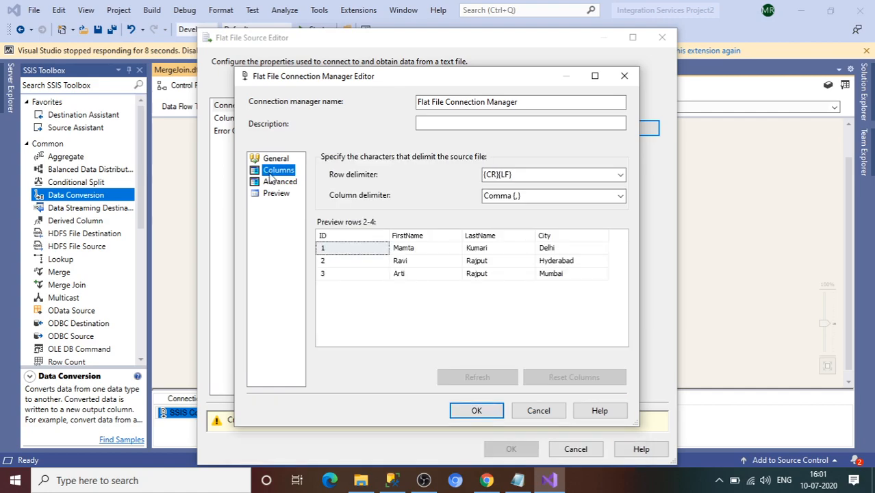
{"action": "left_click", "coordinate": [282, 183]}
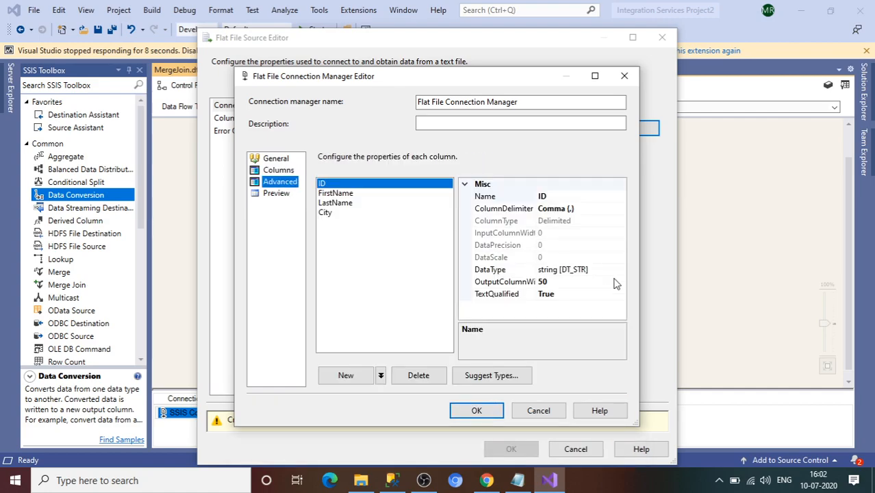
{"action": "left_click", "coordinate": [595, 272]}
{"action": "double_click", "coordinate": [595, 272]}
{"action": "left_click", "coordinate": [617, 272]}
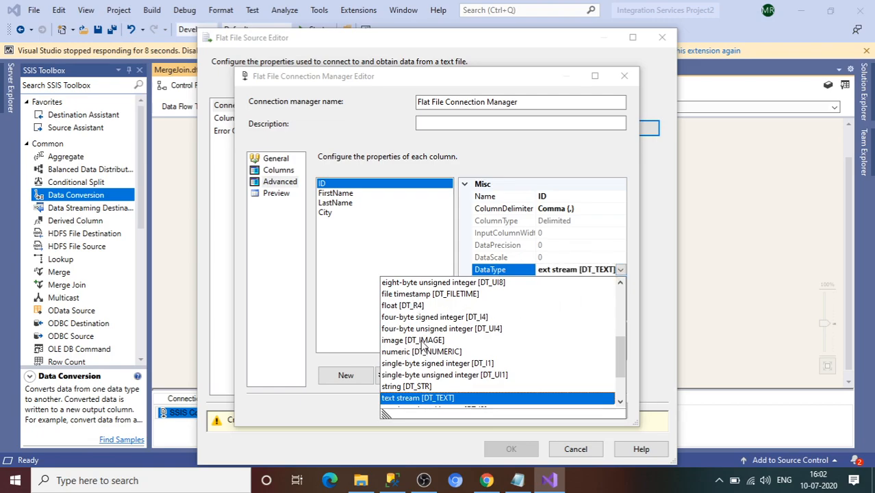
{"action": "left_click", "coordinate": [419, 318]}
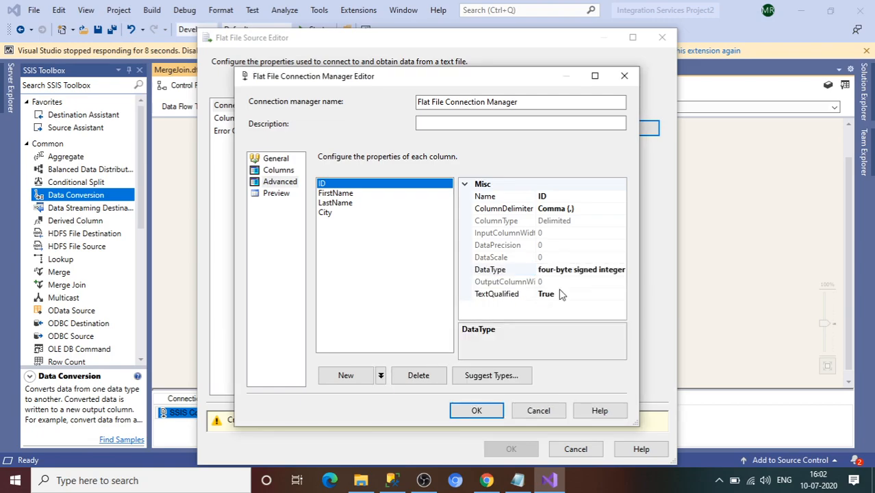
{"action": "left_click", "coordinate": [602, 270]}
{"action": "left_click", "coordinate": [621, 271]}
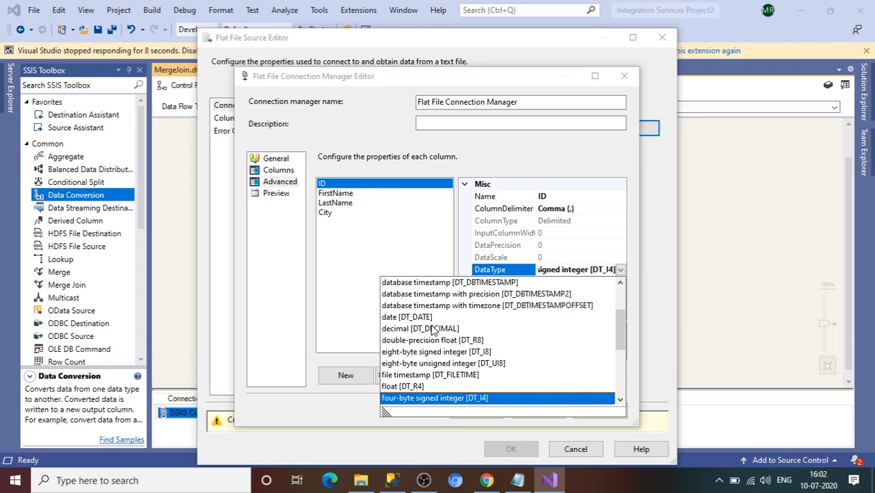
{"action": "left_click", "coordinate": [481, 398]}
{"action": "left_click", "coordinate": [482, 413]}
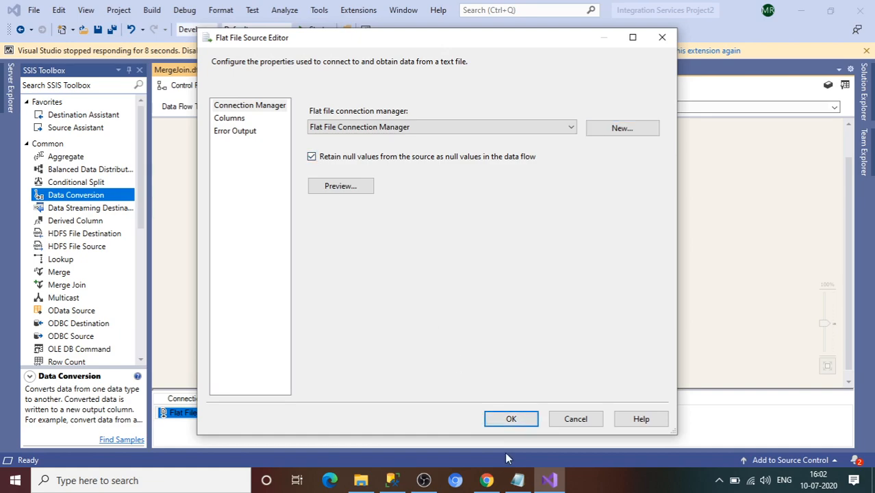
{"action": "left_click", "coordinate": [511, 419]}
Step: Link Flat File Source to Sort and sort on ID, FirstName, LastName and City ascending
{"action": "left_click", "coordinate": [300, 164]}
{"action": "left_click_drag", "start_coordinate": [297, 179], "coordinate": [313, 237]}
{"action": "double_click", "coordinate": [311, 235]}
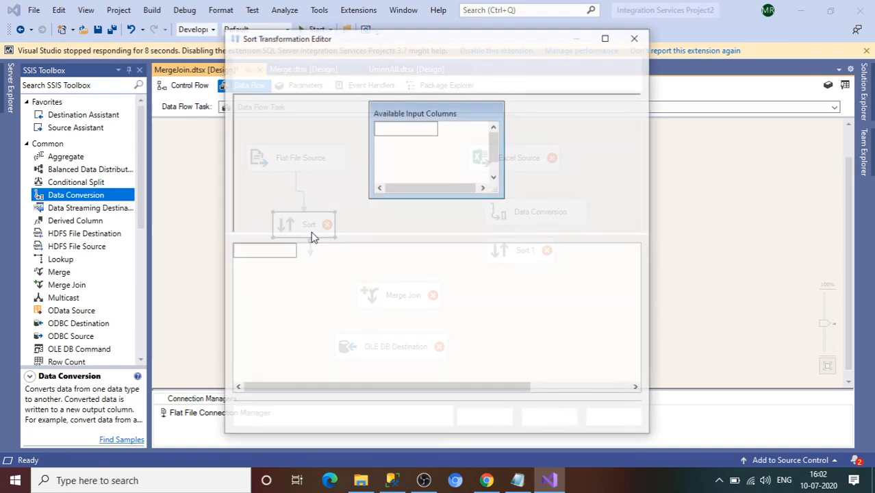
{"action": "left_click", "coordinate": [385, 143]}
{"action": "left_click", "coordinate": [384, 158]}
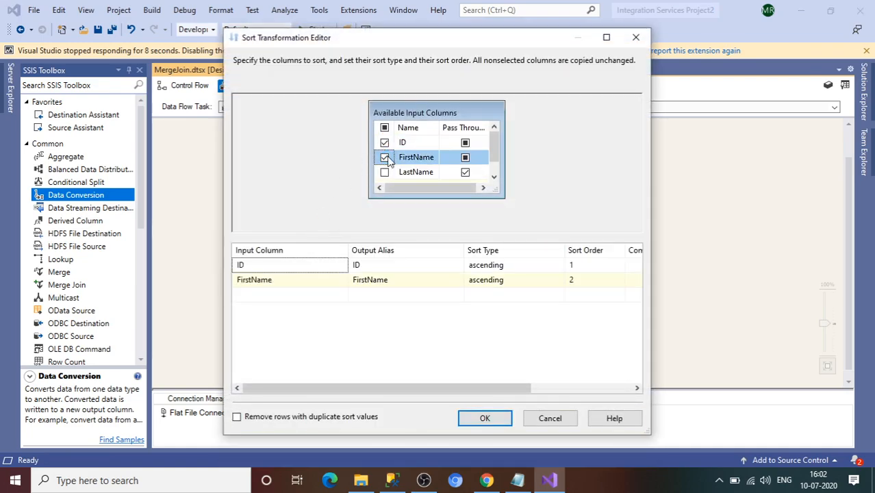
{"action": "left_click", "coordinate": [384, 172]}
{"action": "left_click", "coordinate": [495, 179]}
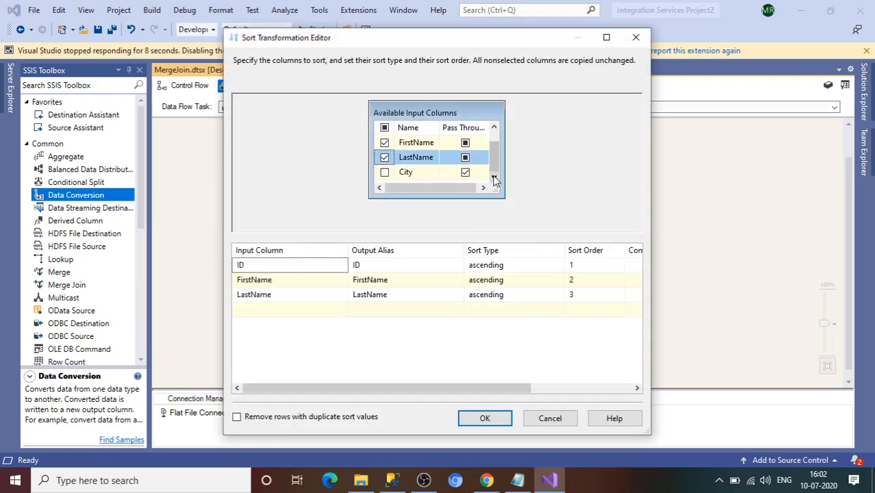
{"action": "left_click", "coordinate": [385, 173]}
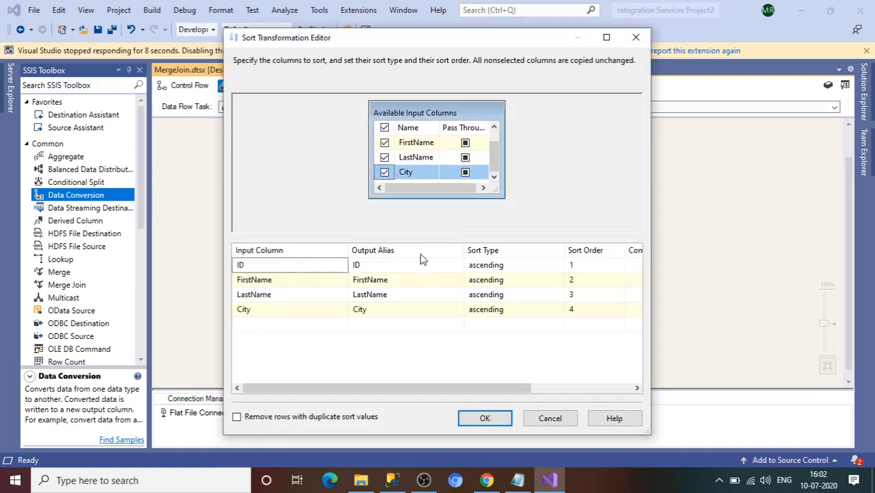
{"action": "left_click", "coordinate": [479, 421]}
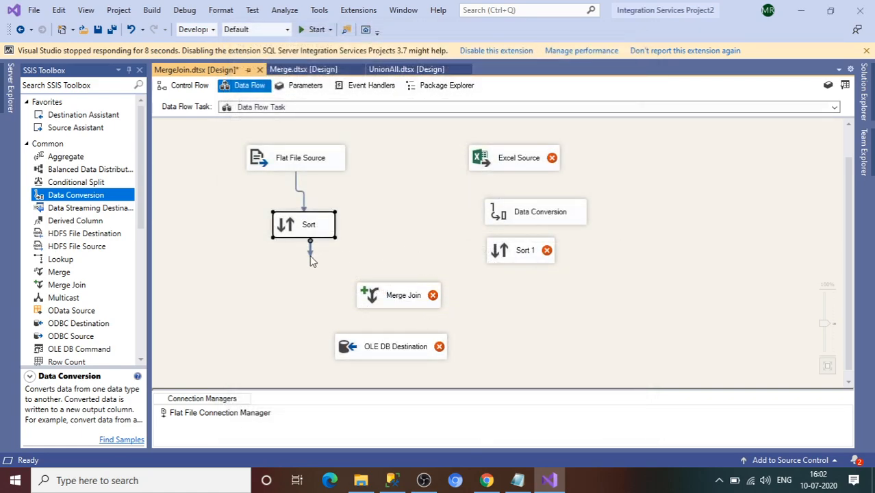
Step: Create a new Excel connection for the Excel Source pointing to EmpDataSource.xlsx
{"action": "double_click", "coordinate": [522, 171]}
{"action": "left_click", "coordinate": [615, 171]}
{"action": "left_click", "coordinate": [583, 227]}
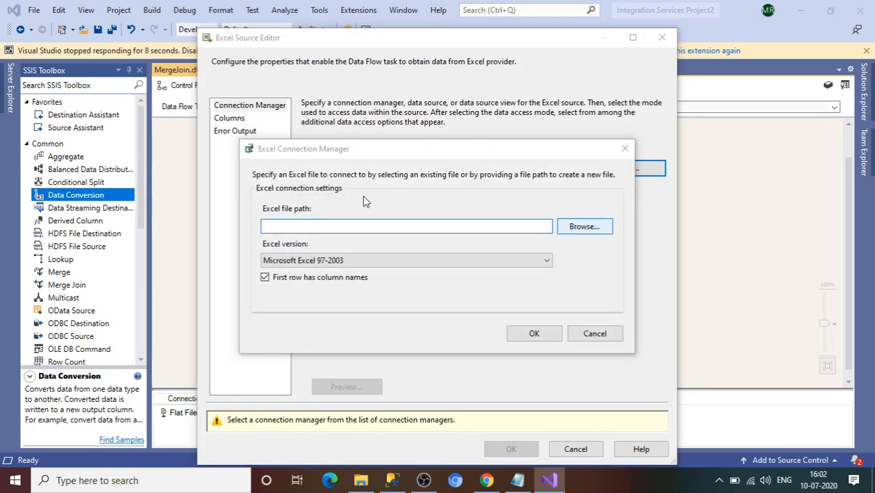
{"action": "double_click", "coordinate": [396, 272]}
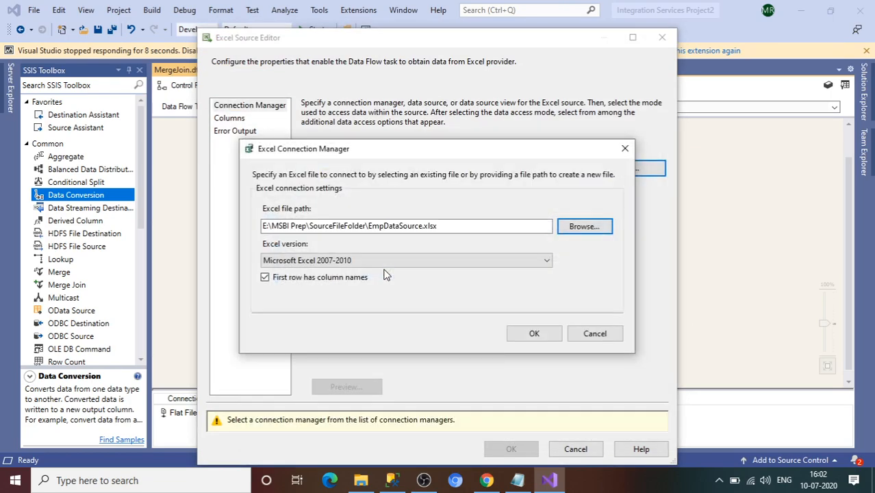
{"action": "left_click", "coordinate": [534, 333]}
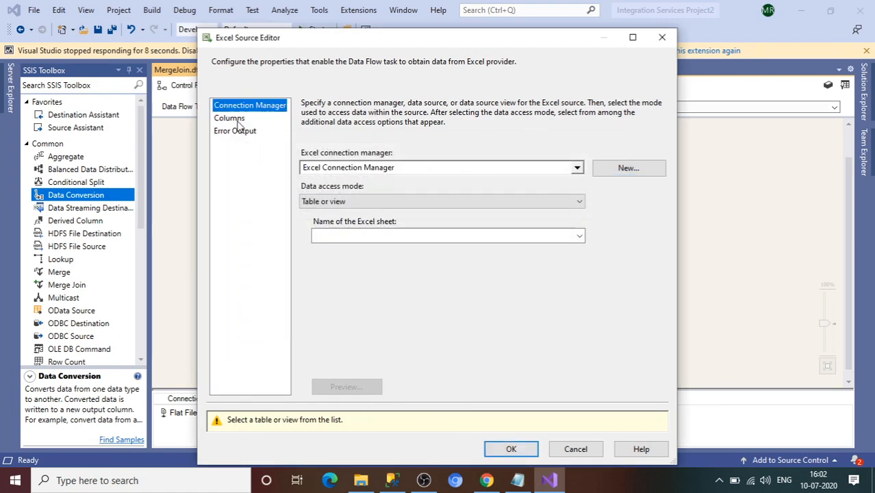
Step: Read from Sheet1$, preview its rows, accept the columns, and connect Excel Source to Data Conversion
{"action": "left_click", "coordinate": [459, 235]}
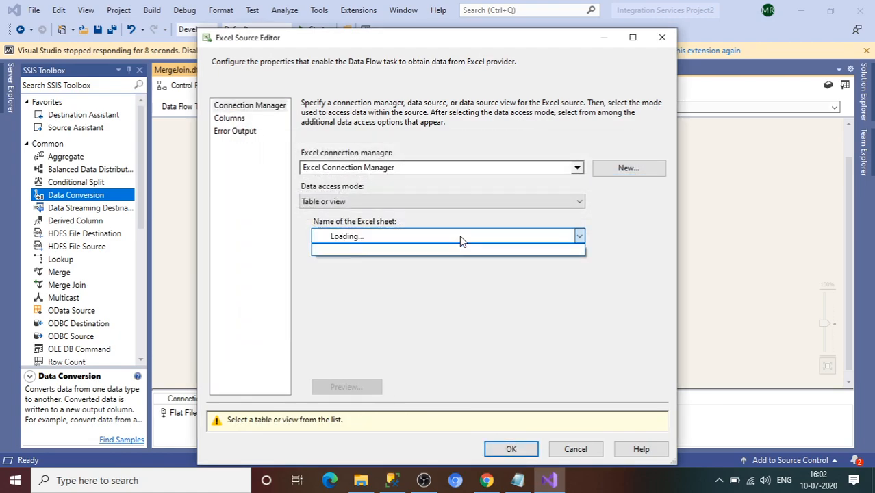
{"action": "left_click", "coordinate": [384, 251]}
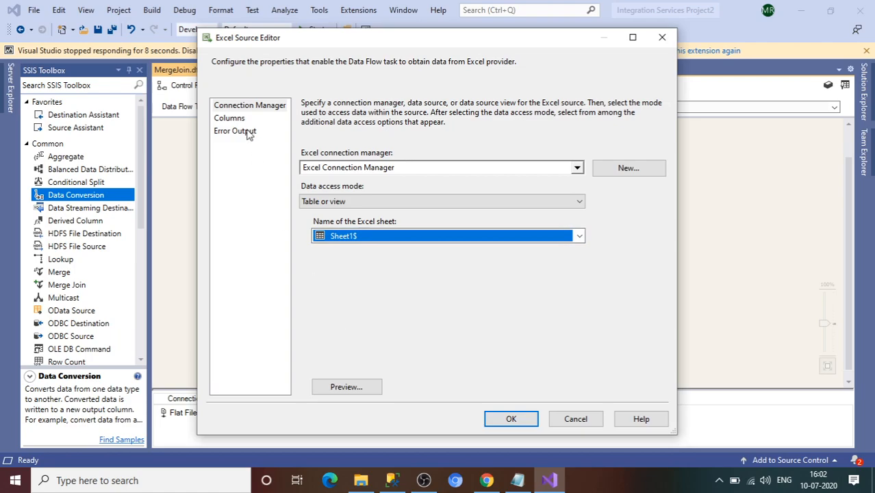
{"action": "left_click", "coordinate": [346, 387]}
{"action": "left_click", "coordinate": [521, 345]}
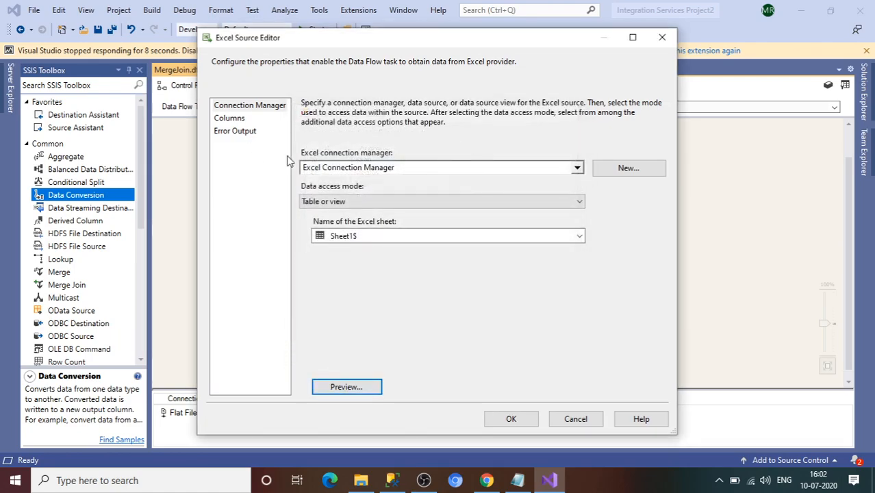
{"action": "left_click", "coordinate": [239, 118]}
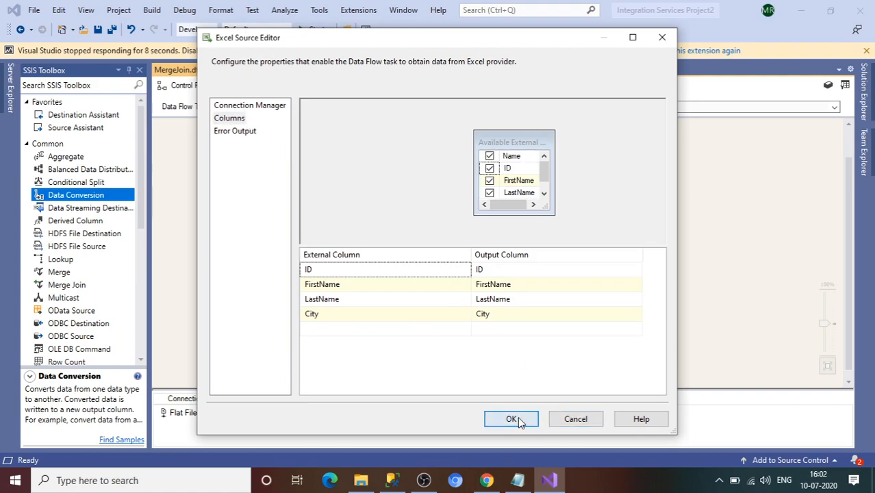
{"action": "left_click", "coordinate": [512, 420]}
{"action": "left_click", "coordinate": [533, 165]}
{"action": "left_click_drag", "start_coordinate": [520, 179], "coordinate": [533, 227]}
Step: Select ID, FirstName, LastName and City for conversion, converting ID to four-byte signed integer
{"action": "double_click", "coordinate": [534, 227]}
{"action": "left_click", "coordinate": [411, 138]}
{"action": "left_click", "coordinate": [410, 153]}
{"action": "left_click", "coordinate": [410, 167]}
{"action": "scroll", "coordinate": [413, 167], "scroll_direction": "down", "scroll_amount": 1}
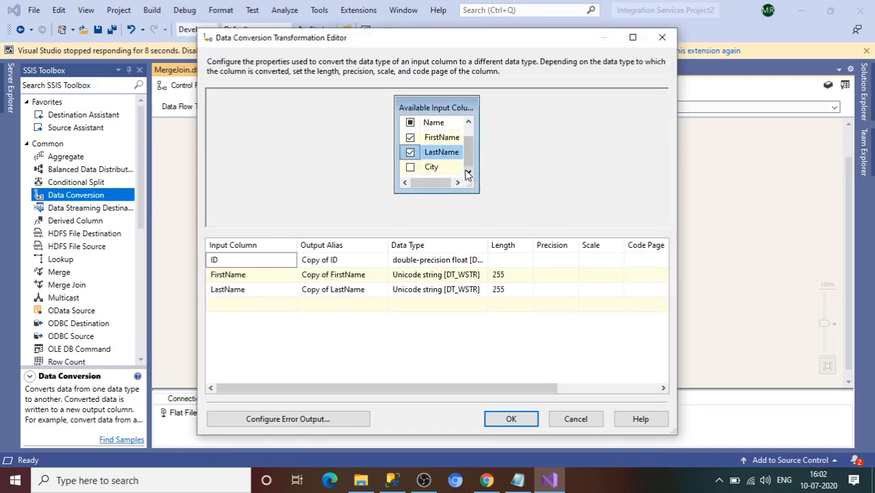
{"action": "left_click", "coordinate": [414, 168]}
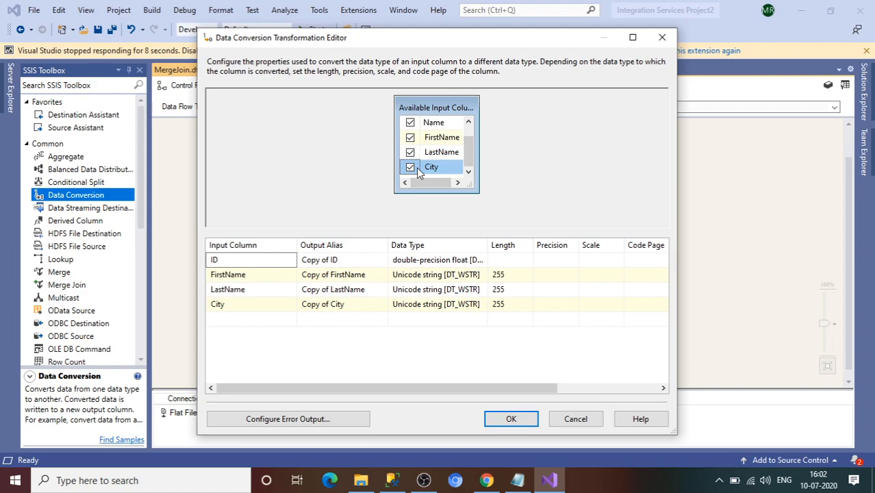
{"action": "left_click", "coordinate": [439, 261]}
{"action": "left_click", "coordinate": [439, 261]}
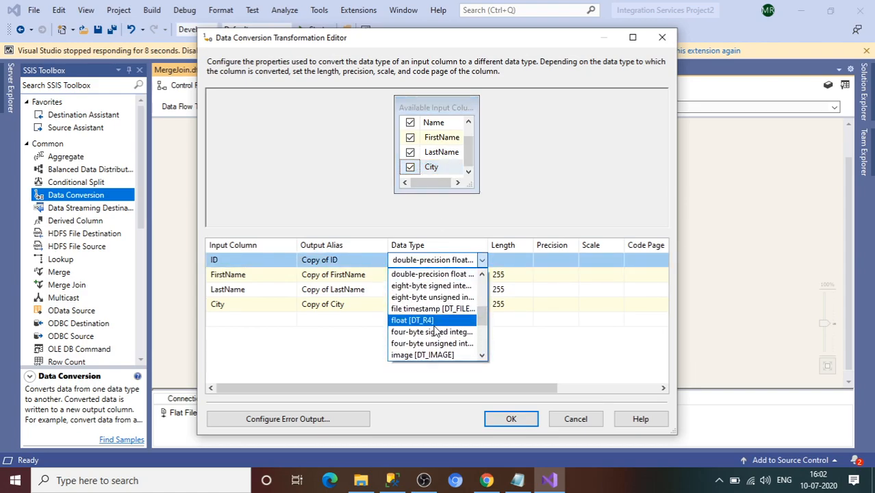
{"action": "left_click", "coordinate": [433, 331]}
Step: Convert FirstName, LastName and City to string [DT_STR] with length 50
{"action": "left_click", "coordinate": [439, 275]}
{"action": "left_click", "coordinate": [438, 275]}
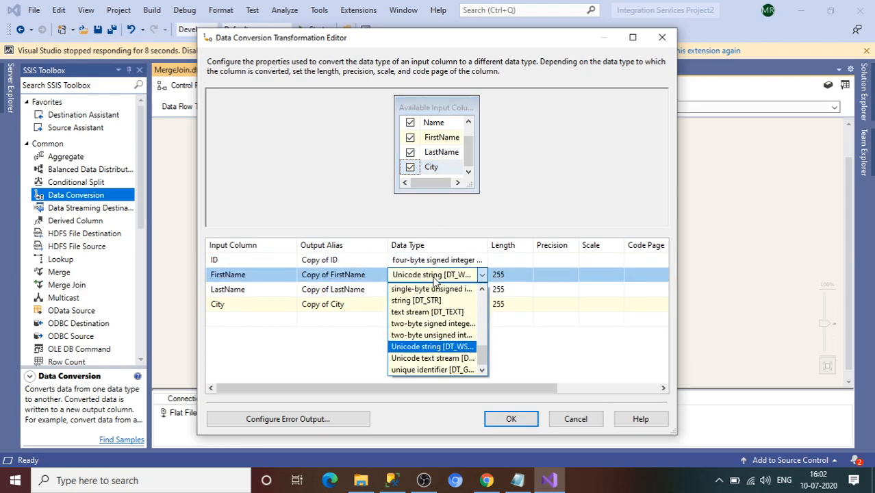
{"action": "left_click", "coordinate": [416, 301]}
{"action": "left_click", "coordinate": [431, 290]}
{"action": "left_click", "coordinate": [431, 290]}
{"action": "left_click", "coordinate": [418, 316]}
{"action": "left_click", "coordinate": [416, 304]}
{"action": "left_click", "coordinate": [417, 304]}
{"action": "left_click", "coordinate": [412, 333]}
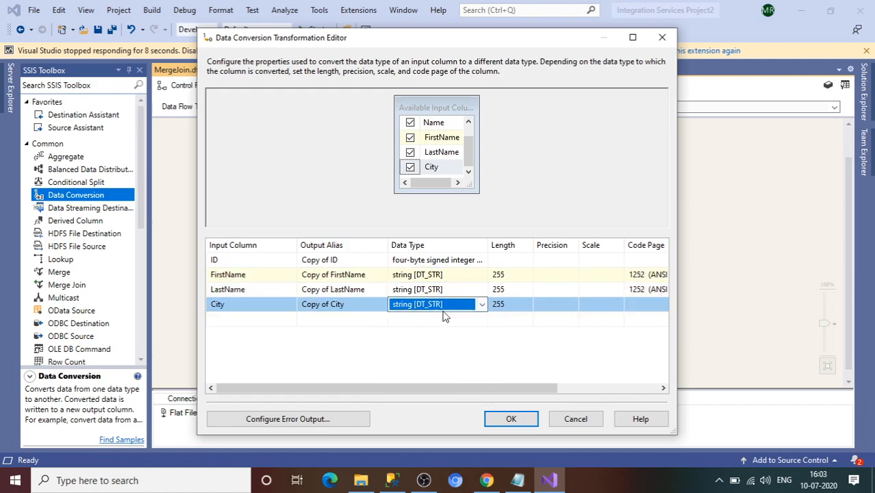
{"action": "left_click", "coordinate": [513, 274]}
{"action": "left_click_drag", "start_coordinate": [515, 279], "coordinate": [485, 274]}
{"action": "type", "text": "50"}
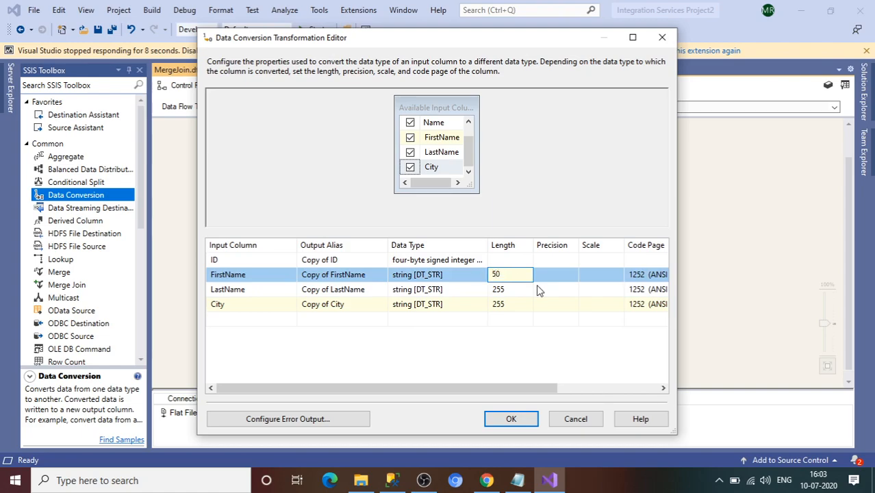
{"action": "left_click", "coordinate": [527, 288]}
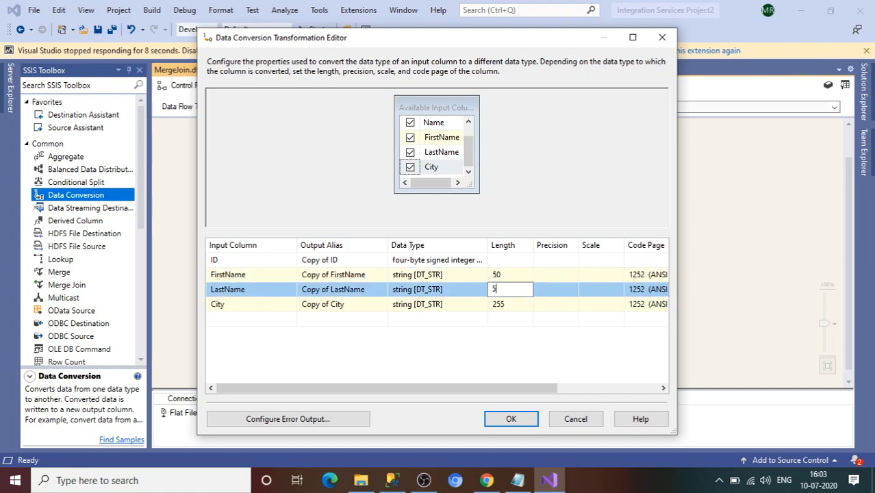
{"action": "left_click", "coordinate": [526, 303]}
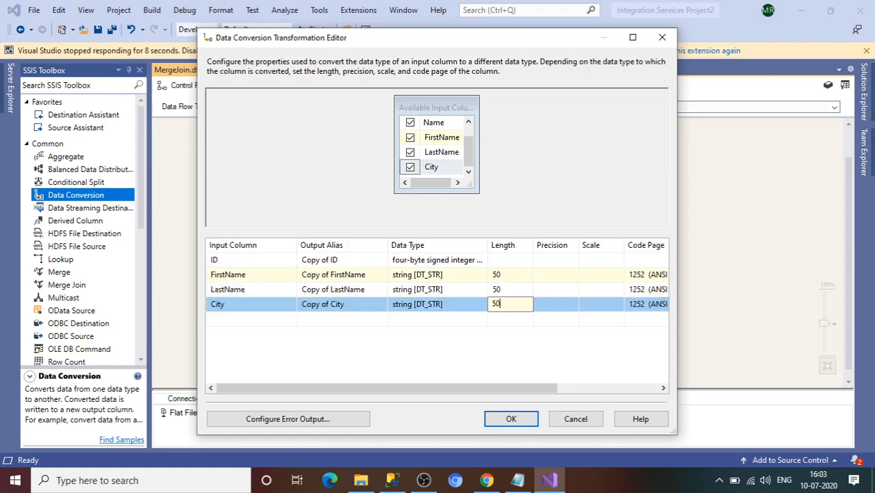
{"action": "left_click", "coordinate": [510, 418]}
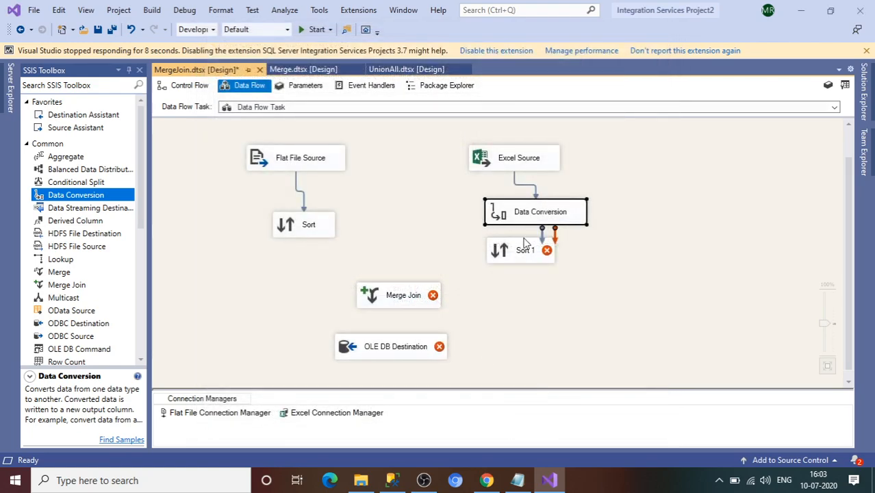
Step: Link Data Conversion to Sort 1, sorting by Copy of ID, FirstName, LastName and City
{"action": "left_click_drag", "start_coordinate": [542, 230], "coordinate": [539, 284]}
{"action": "double_click", "coordinate": [537, 283]}
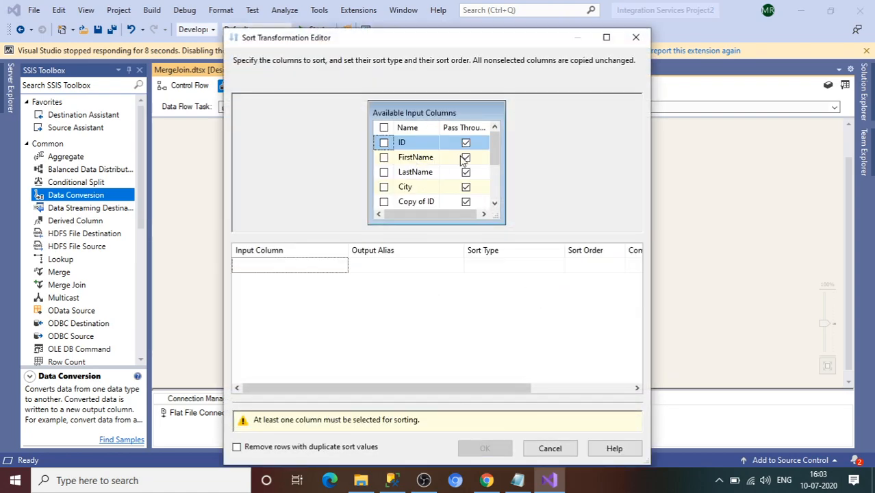
{"action": "left_click_drag", "start_coordinate": [489, 163], "coordinate": [493, 186]}
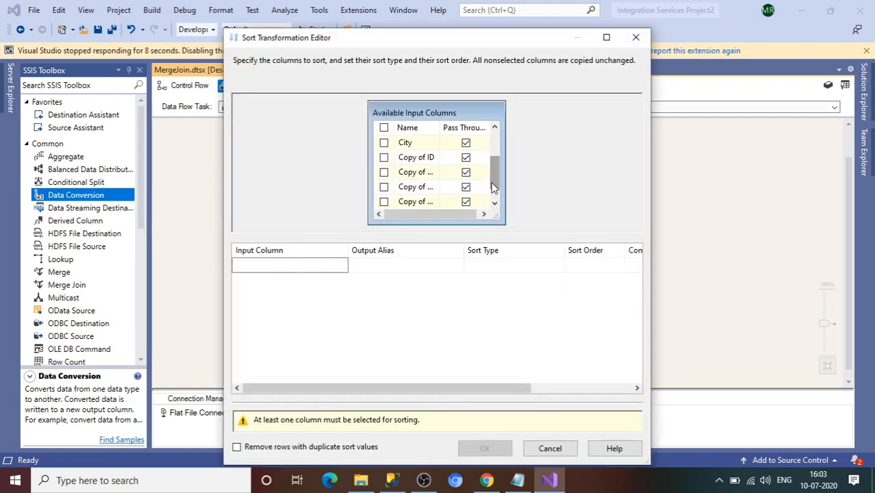
{"action": "left_click", "coordinate": [384, 157]}
{"action": "left_click", "coordinate": [383, 172]}
{"action": "left_click", "coordinate": [384, 187]}
{"action": "left_click", "coordinate": [384, 202]}
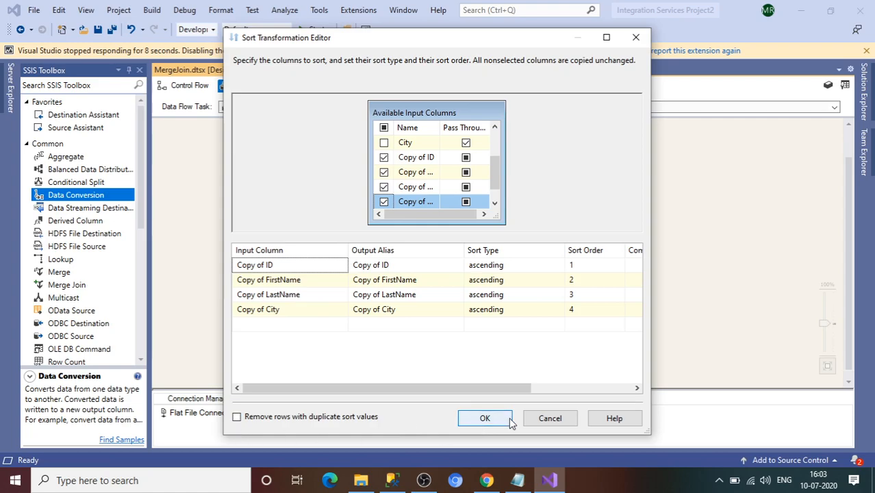
{"action": "left_click", "coordinate": [484, 420]}
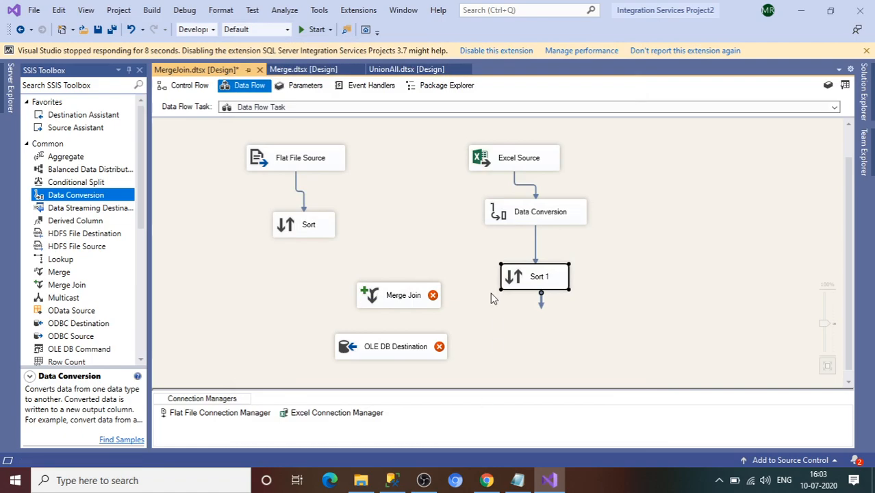
Step: Link Sort into Merge Join Left Input and Sort 1 into the remaining right input
{"action": "left_click", "coordinate": [287, 233]}
{"action": "left_click_drag", "start_coordinate": [309, 251], "coordinate": [372, 303]}
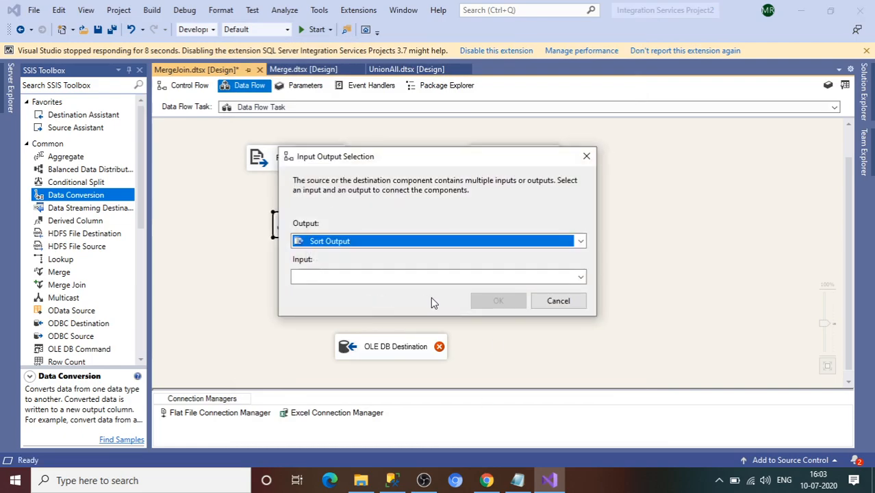
{"action": "left_click", "coordinate": [486, 277]}
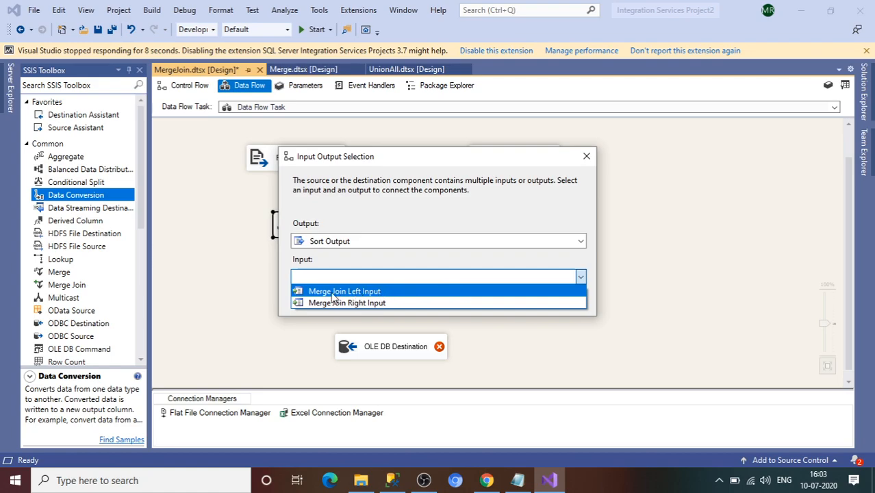
{"action": "left_click", "coordinate": [362, 294]}
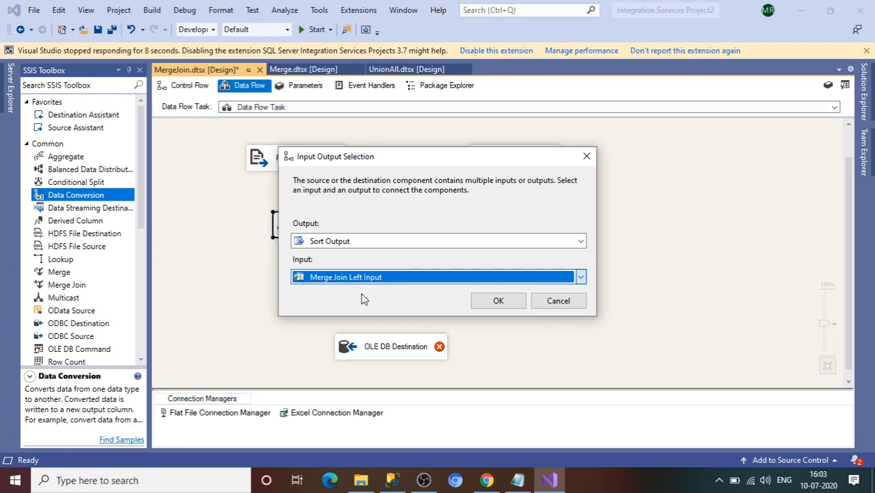
{"action": "left_click", "coordinate": [493, 301]}
{"action": "left_click", "coordinate": [546, 283]}
{"action": "left_click_drag", "start_coordinate": [544, 299], "coordinate": [414, 291]}
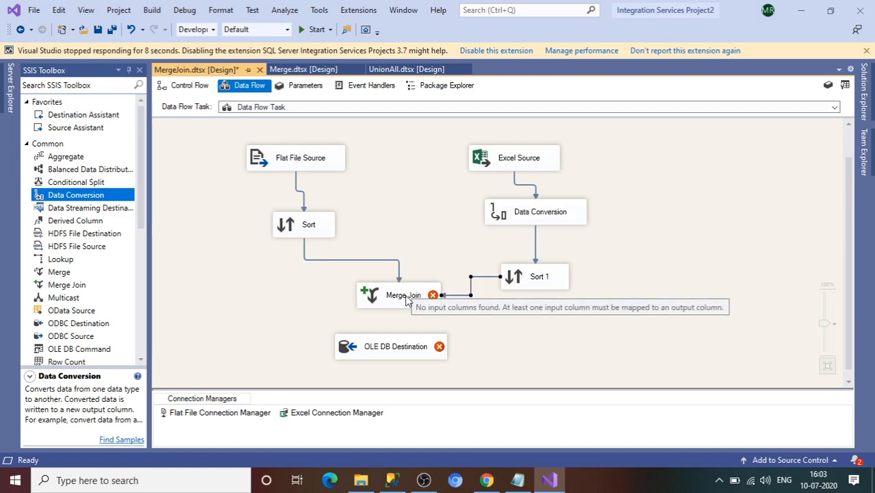
{"action": "left_click", "coordinate": [404, 306]}
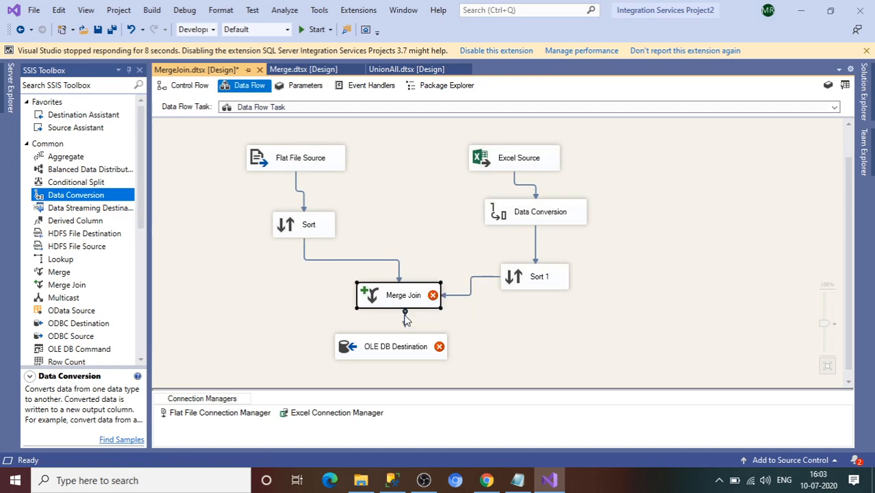
{"action": "left_click", "coordinate": [404, 290]}
Step: Open the Merge Join editor and keep Inner join as the join type
{"action": "double_click", "coordinate": [368, 298]}
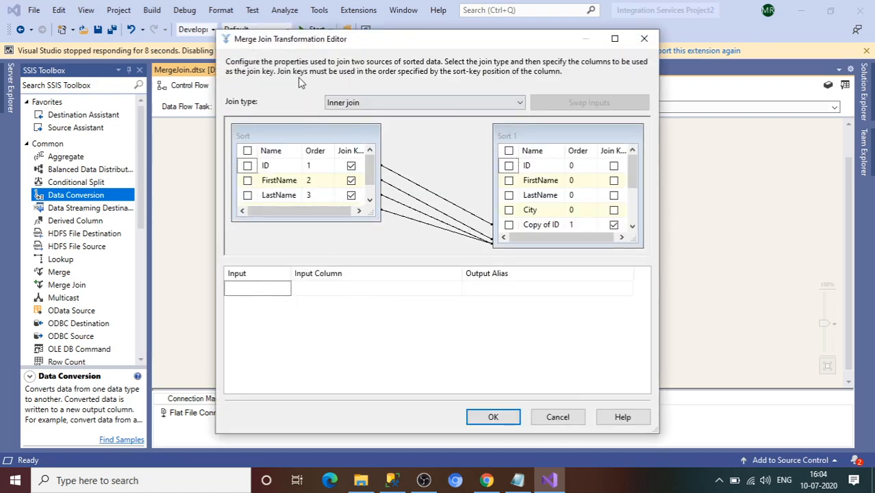
{"action": "left_click", "coordinate": [353, 108]}
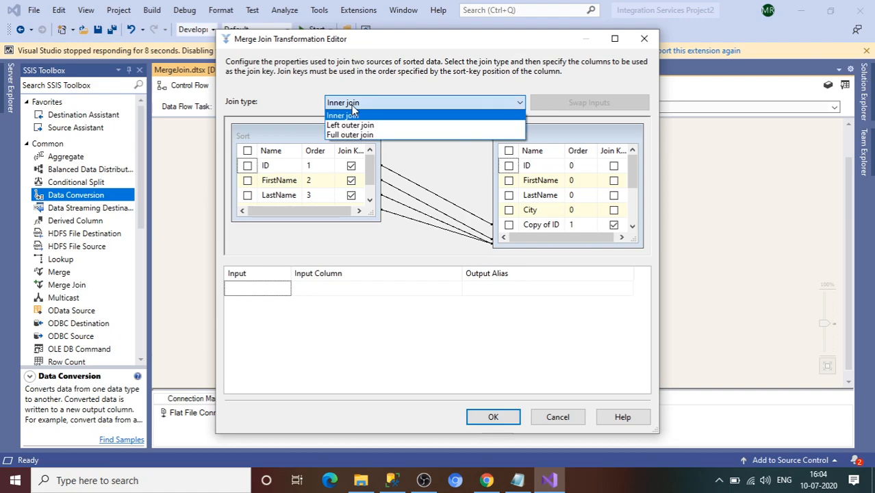
{"action": "left_click", "coordinate": [357, 117]}
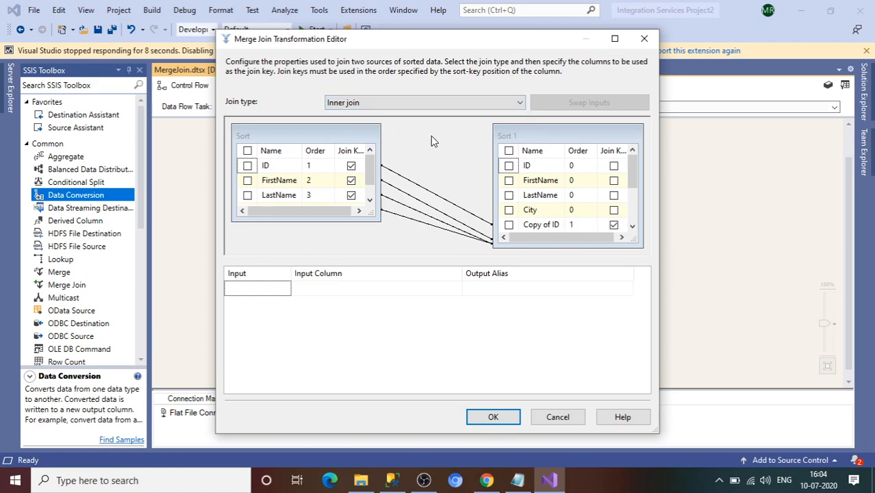
Step: Dismiss the undeletable-joins error and untick Copy of ID's join key to prompt deleting joins 1-4
{"action": "left_click", "coordinate": [632, 227]}
{"action": "left_click", "coordinate": [632, 227]}
{"action": "left_click", "coordinate": [632, 227]}
{"action": "left_click", "coordinate": [632, 226]}
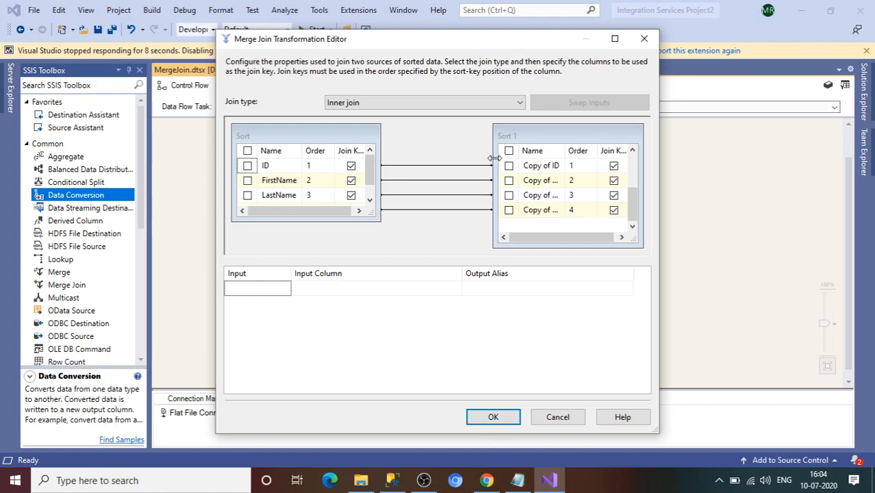
{"action": "left_click_drag", "start_coordinate": [494, 158], "coordinate": [451, 159]}
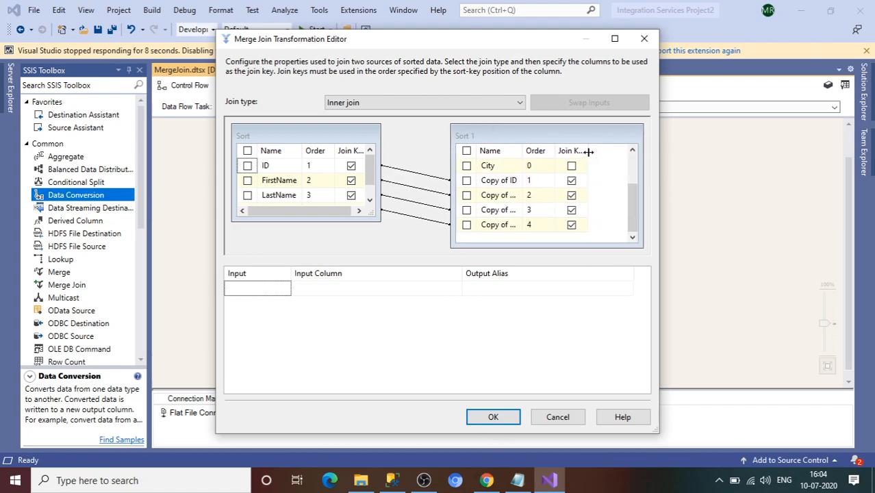
{"action": "left_click_drag", "start_coordinate": [588, 152], "coordinate": [629, 150]}
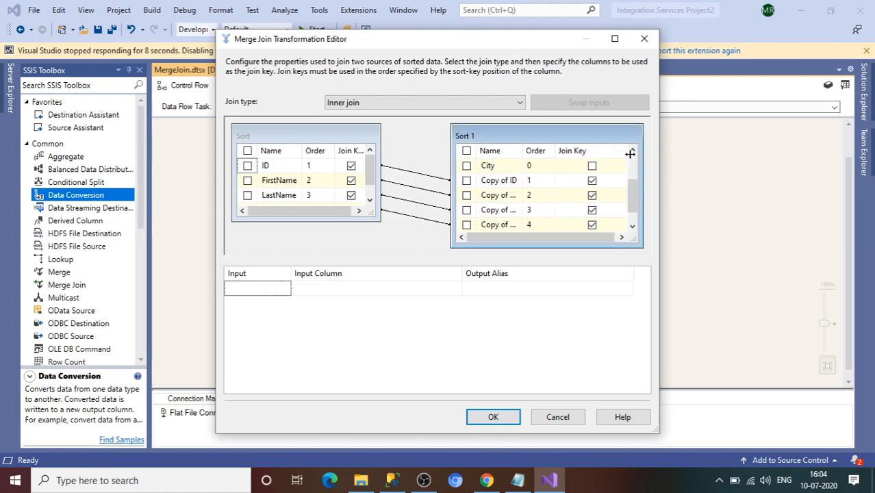
{"action": "left_click", "coordinate": [633, 226]}
{"action": "left_click", "coordinate": [592, 168]}
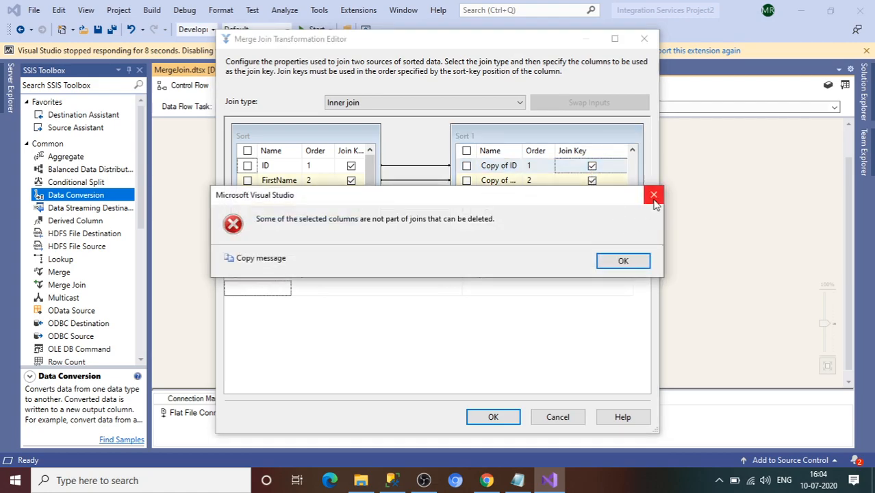
{"action": "left_click", "coordinate": [654, 196]}
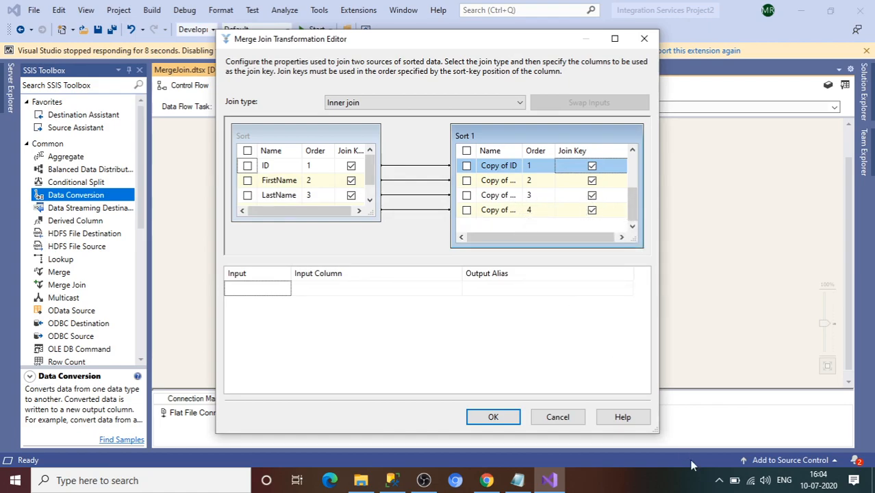
{"action": "left_click", "coordinate": [718, 482]}
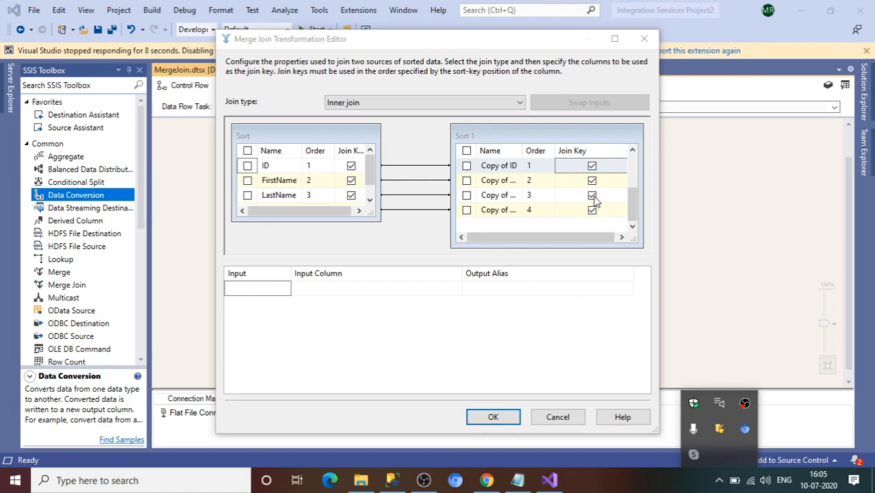
{"action": "left_click", "coordinate": [632, 227]}
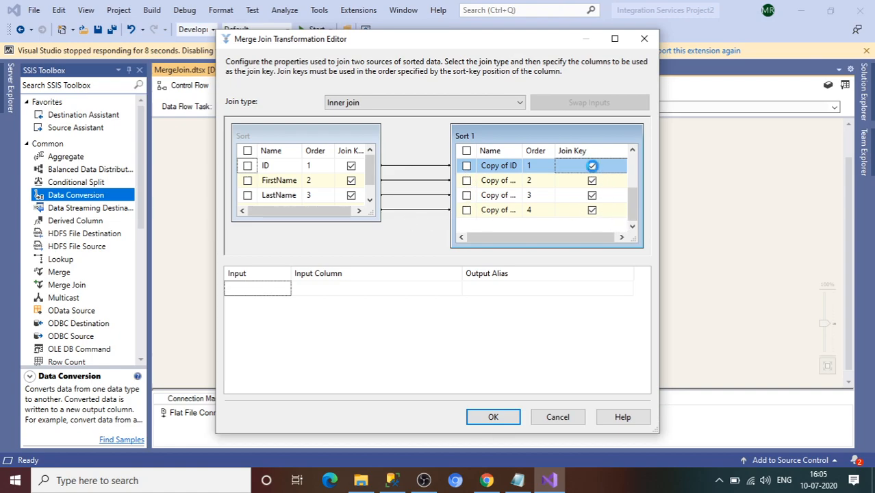
{"action": "left_click", "coordinate": [592, 166]}
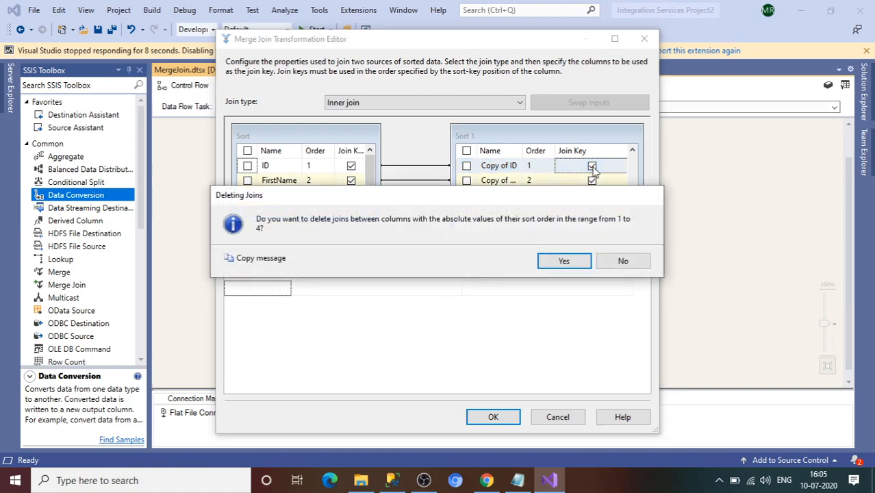
Step: Delete the joins and output Copy of ID, Copy of FirstName, Copy of LastName and Copy of City
{"action": "left_click", "coordinate": [576, 260]}
{"action": "left_click", "coordinate": [467, 166]}
{"action": "left_click", "coordinate": [466, 180]}
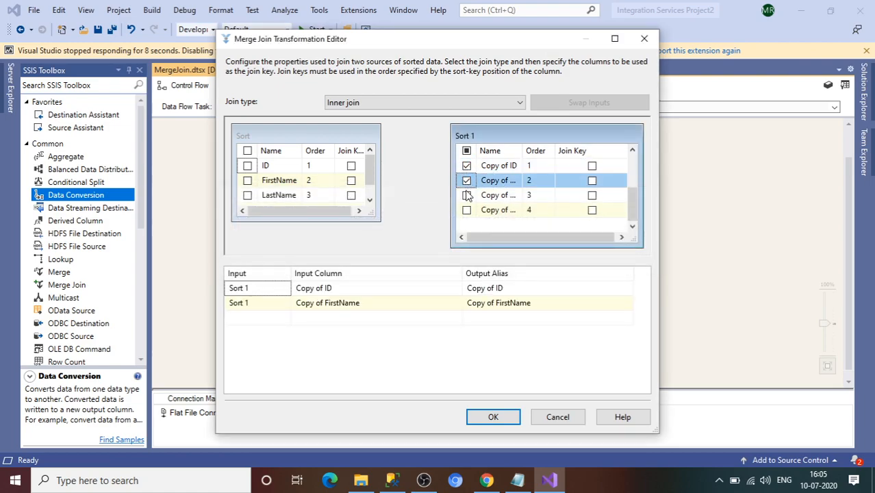
{"action": "left_click", "coordinate": [467, 195]}
{"action": "left_click", "coordinate": [467, 210]}
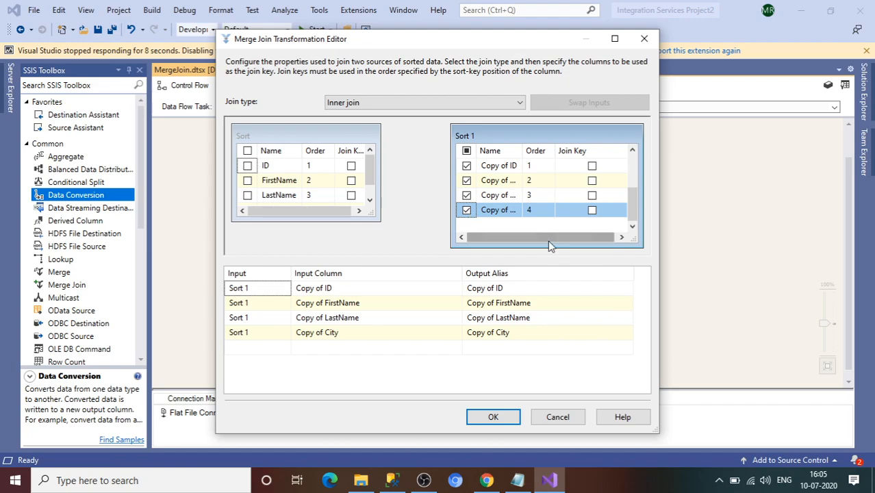
{"action": "left_click", "coordinate": [592, 210]}
{"action": "left_click", "coordinate": [623, 262]}
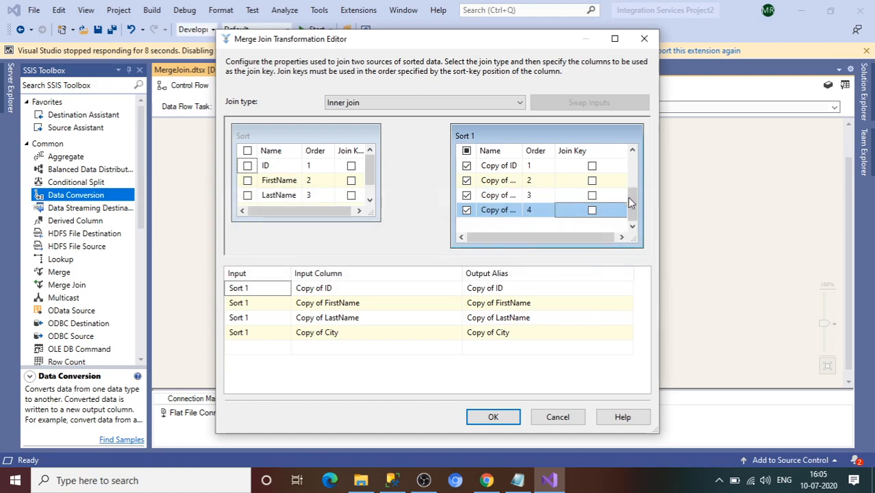
{"action": "left_click", "coordinate": [593, 165]}
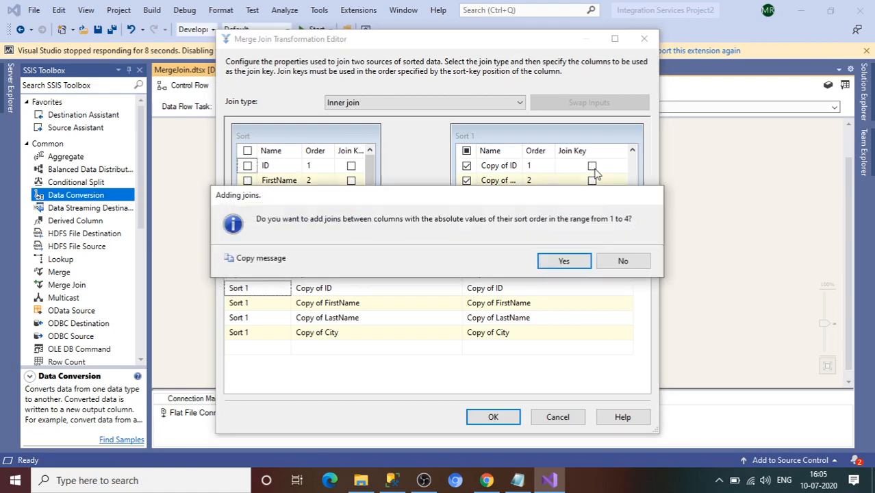
{"action": "left_click", "coordinate": [587, 263]}
Step: Rework the join keys so only Copy of ID is joined to ID
{"action": "left_click", "coordinate": [370, 200]}
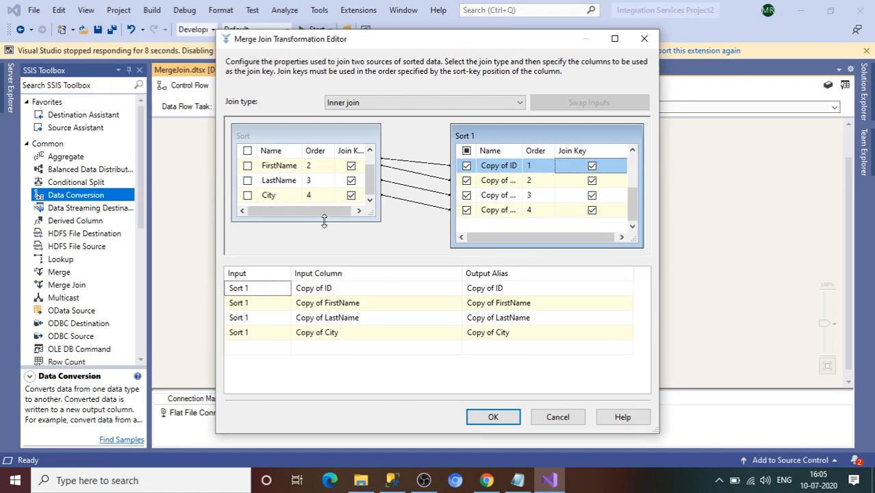
{"action": "left_click_drag", "start_coordinate": [325, 221], "coordinate": [326, 255]}
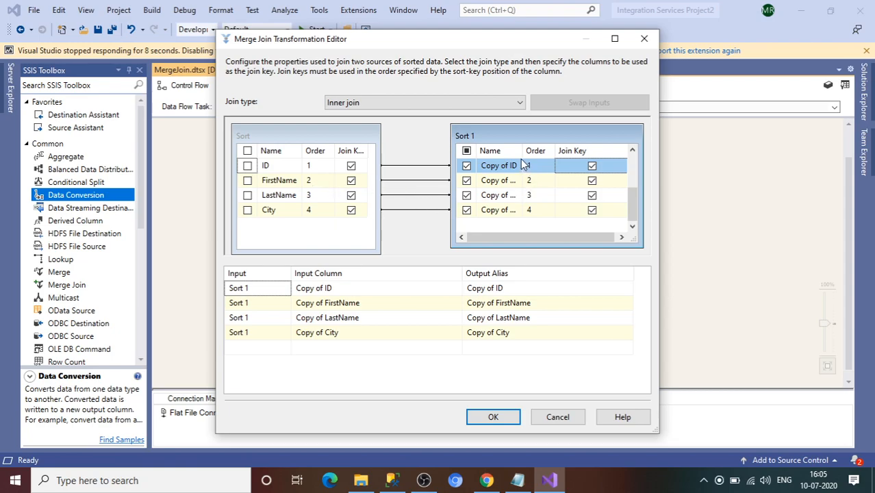
{"action": "left_click_drag", "start_coordinate": [522, 155], "coordinate": [550, 155]}
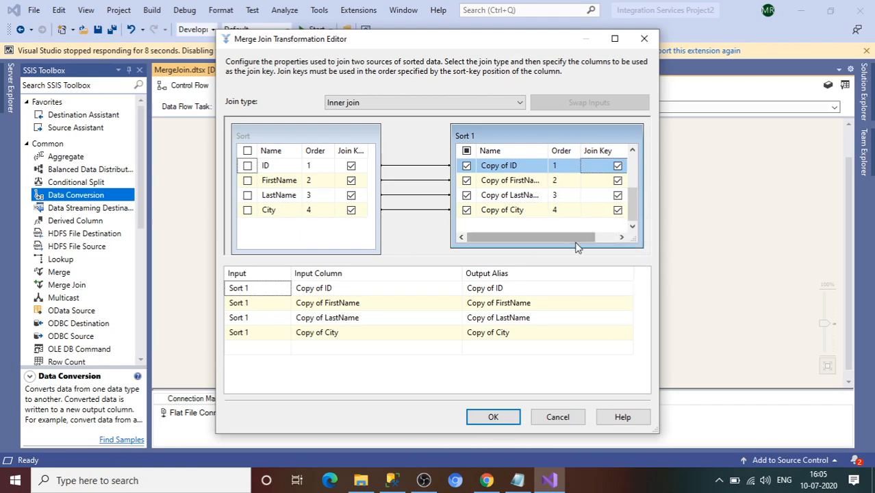
{"action": "left_click_drag", "start_coordinate": [578, 245], "coordinate": [594, 255]}
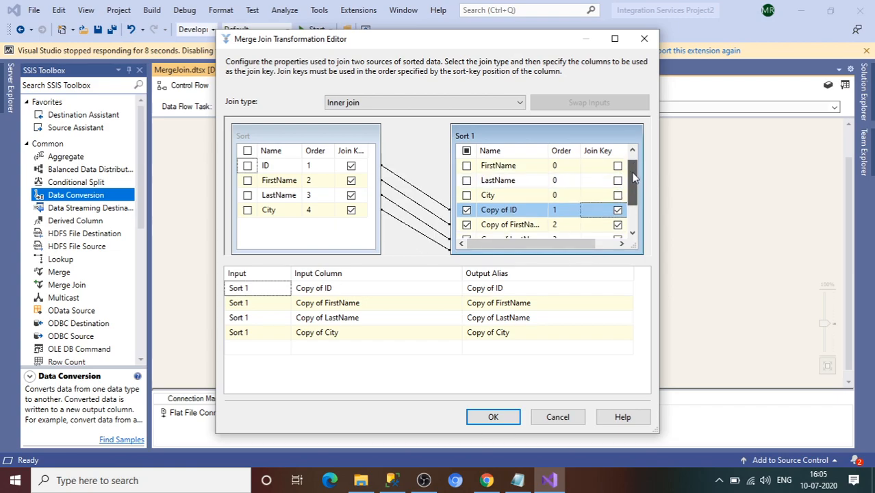
{"action": "left_click_drag", "start_coordinate": [634, 174], "coordinate": [633, 196]}
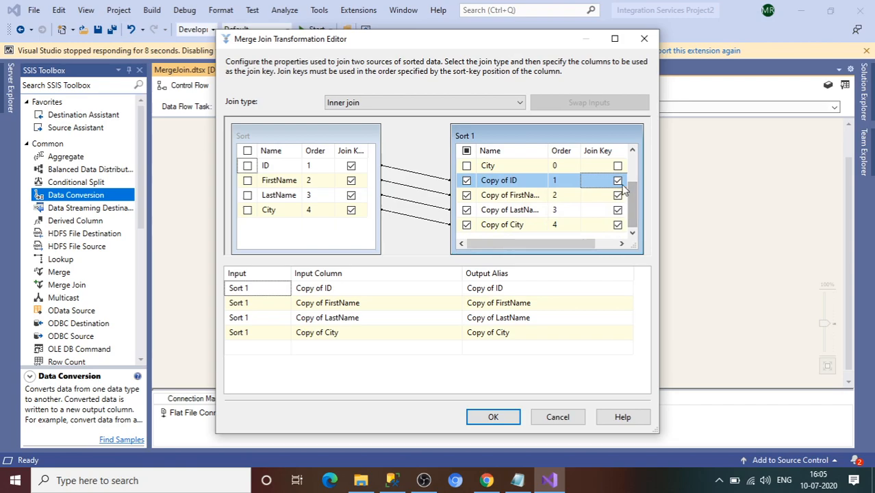
{"action": "left_click", "coordinate": [618, 180]}
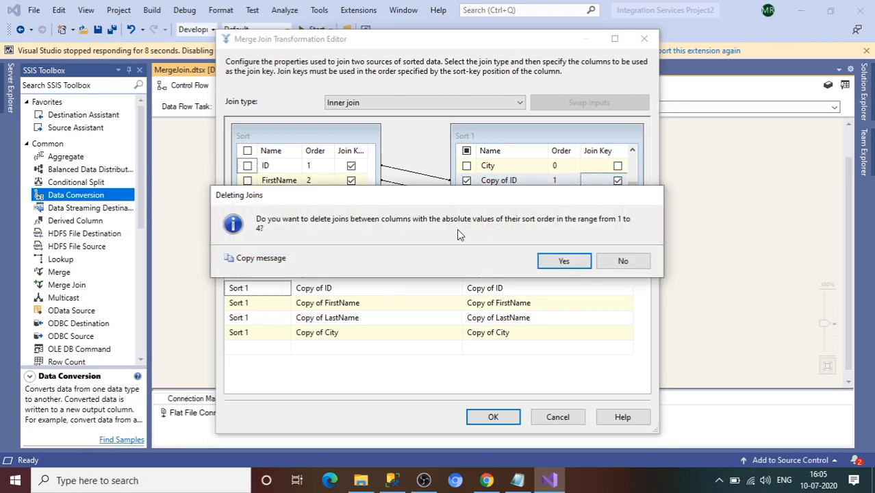
{"action": "left_click", "coordinate": [567, 261]}
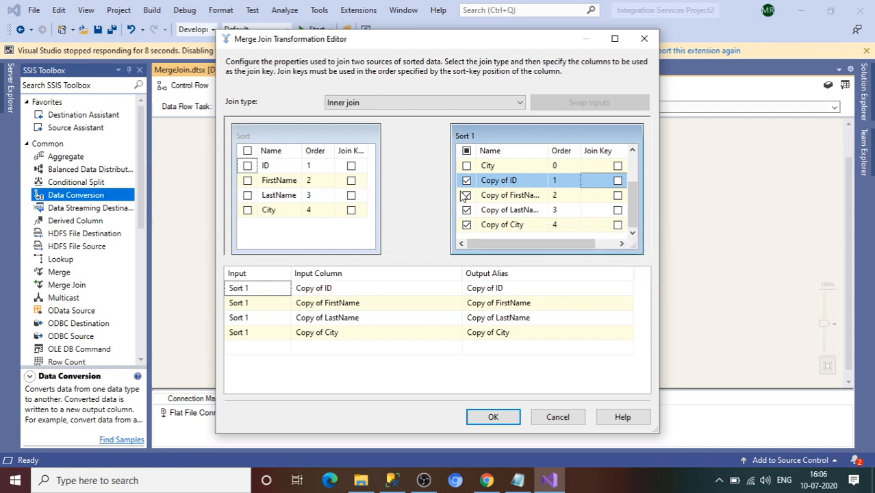
{"action": "left_click", "coordinate": [618, 180]}
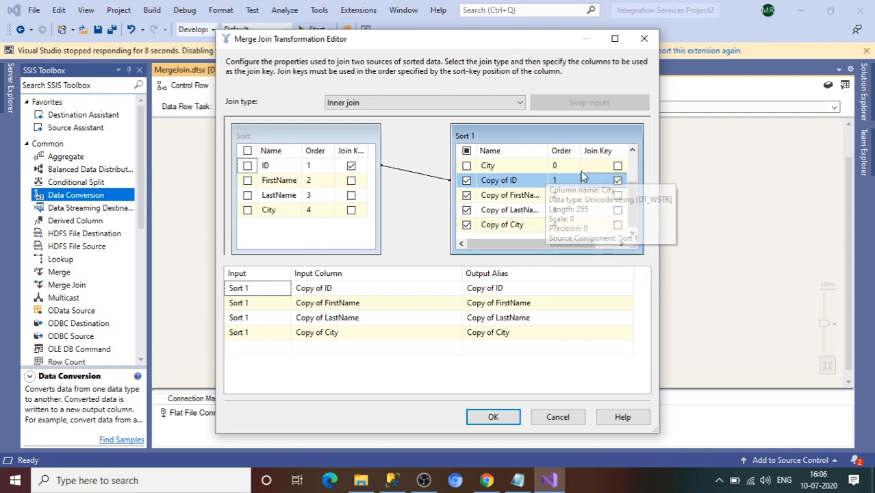
{"action": "left_click", "coordinate": [633, 151]}
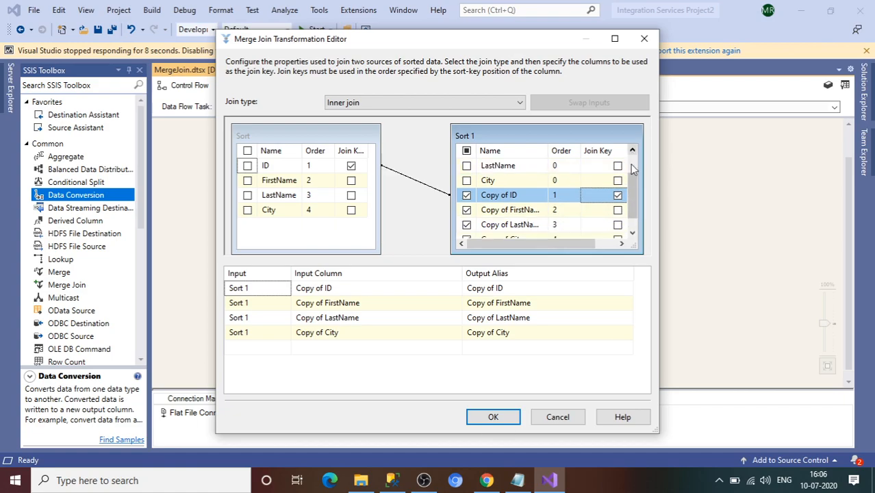
{"action": "left_click", "coordinate": [633, 212]}
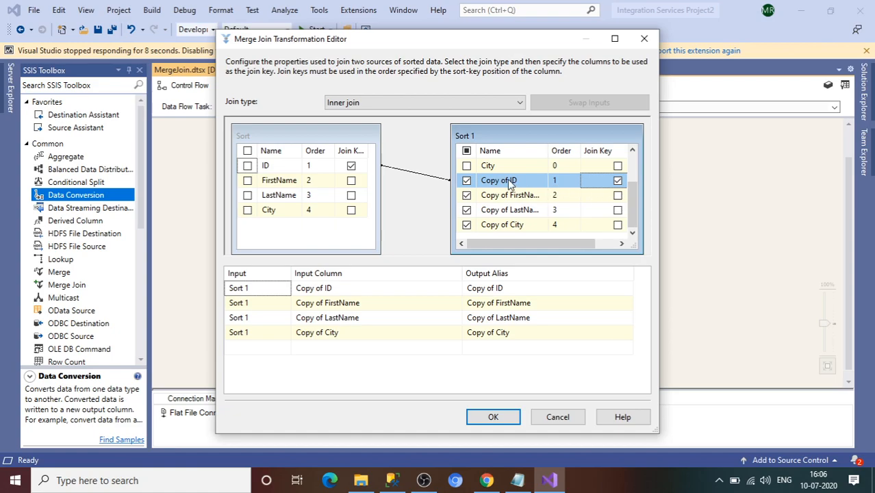
Step: Accept the Merge Join settings and open the OLE DB Destination editor
{"action": "mouse_move", "coordinate": [517, 182]}
{"action": "left_click", "coordinate": [508, 420]}
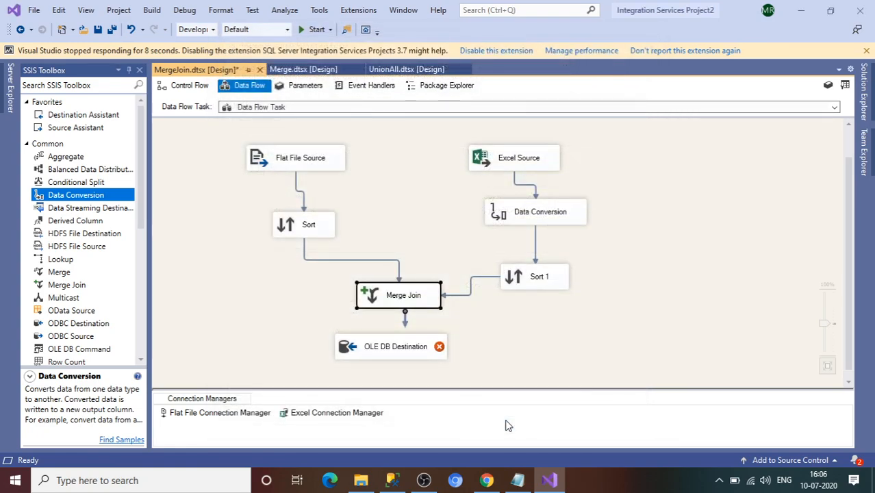
{"action": "left_click", "coordinate": [406, 325]}
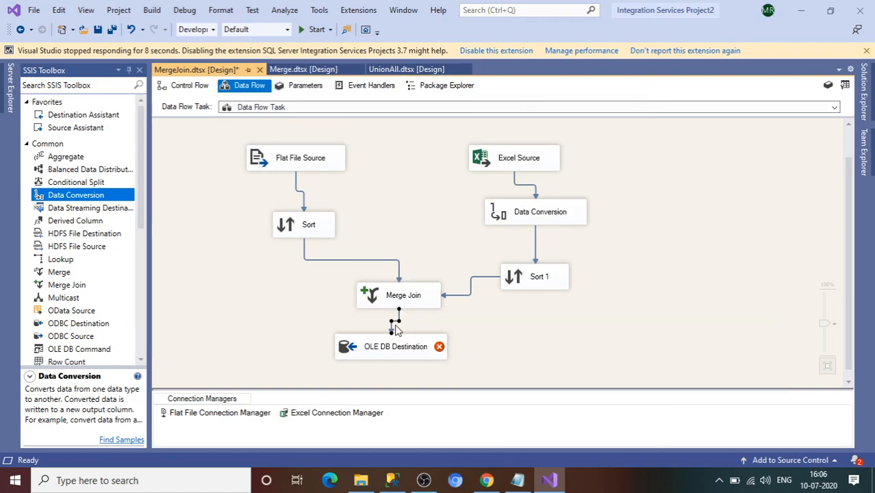
{"action": "double_click", "coordinate": [395, 346]}
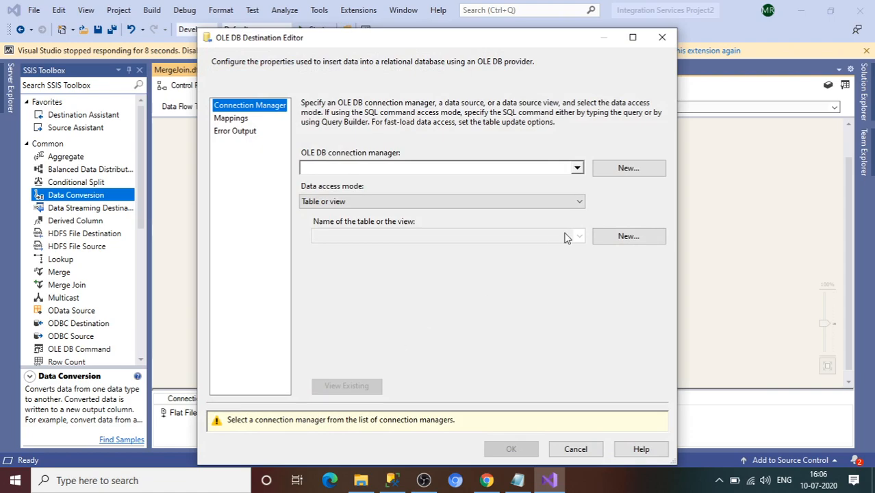
Step: Point the destination at the SampleDB connection and [dbo].[EMPDATA1] table, previewing its existing rows
{"action": "left_click", "coordinate": [625, 167]}
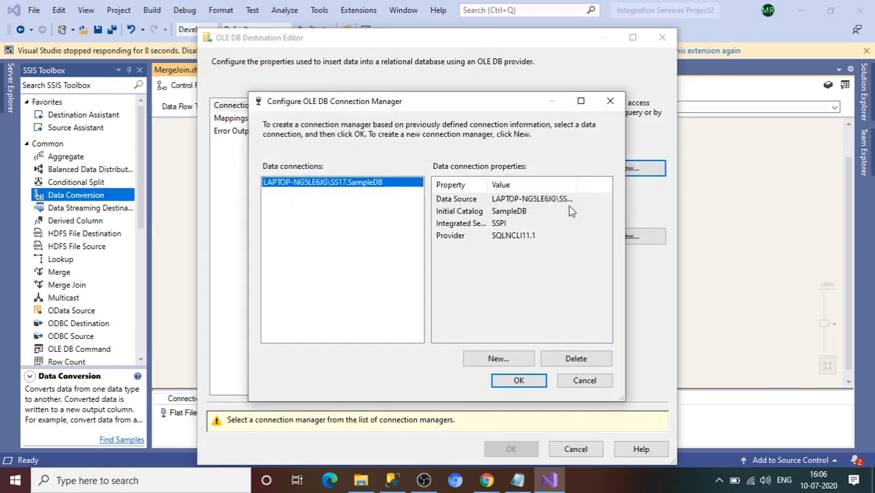
{"action": "left_click", "coordinate": [518, 382]}
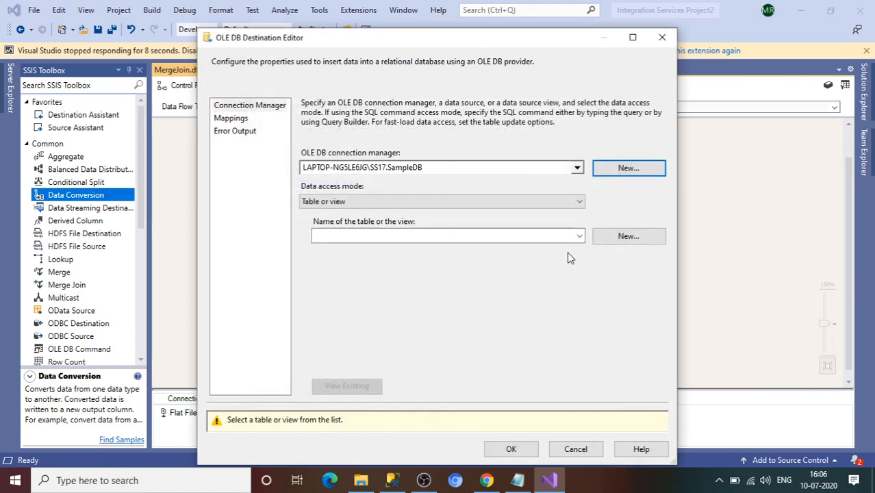
{"action": "left_click", "coordinate": [579, 236]}
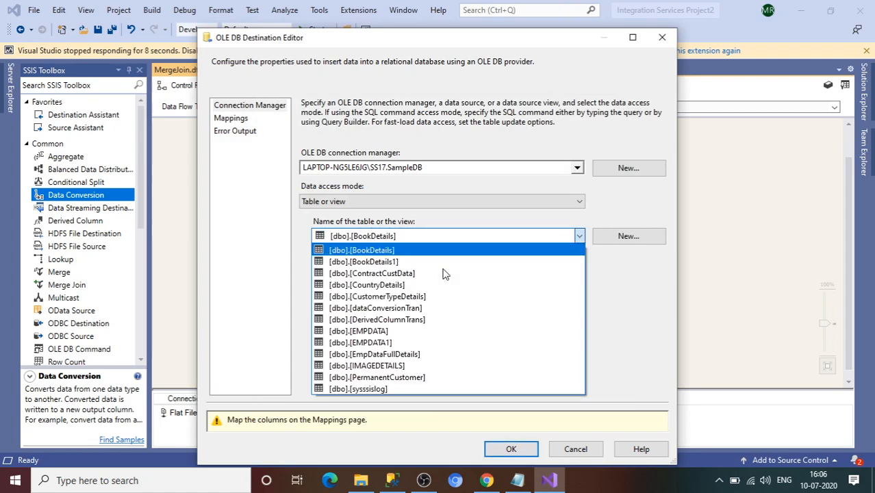
{"action": "left_click", "coordinate": [381, 339]}
{"action": "left_click", "coordinate": [365, 390]}
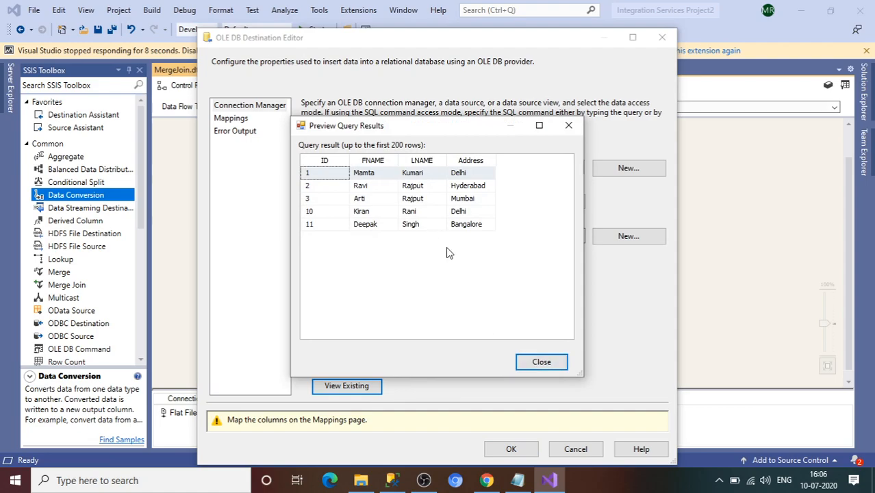
{"action": "left_click", "coordinate": [533, 363]}
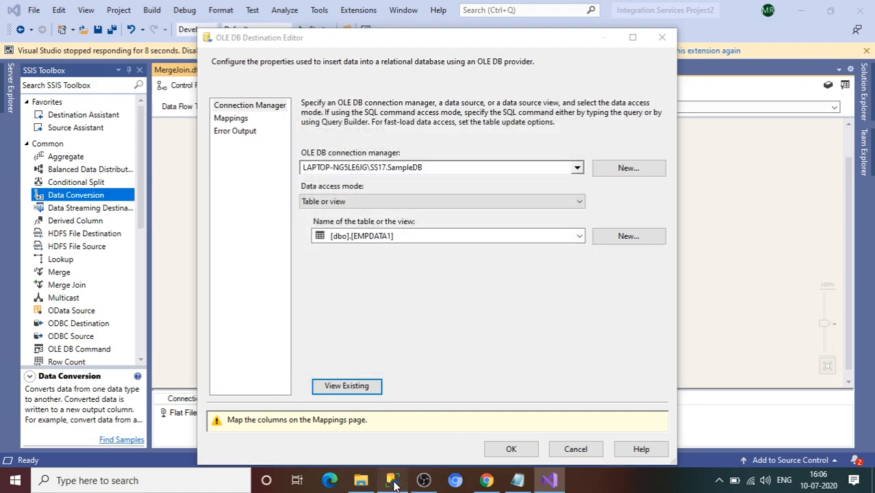
{"action": "key", "text": "alt+Tab"}
Step: Run the truncate table [dbo].[EMPDATA1] statement, then go back to Visual Studio
{"action": "left_click", "coordinate": [418, 140]}
{"action": "left_click_drag", "start_coordinate": [422, 124], "coordinate": [231, 111]}
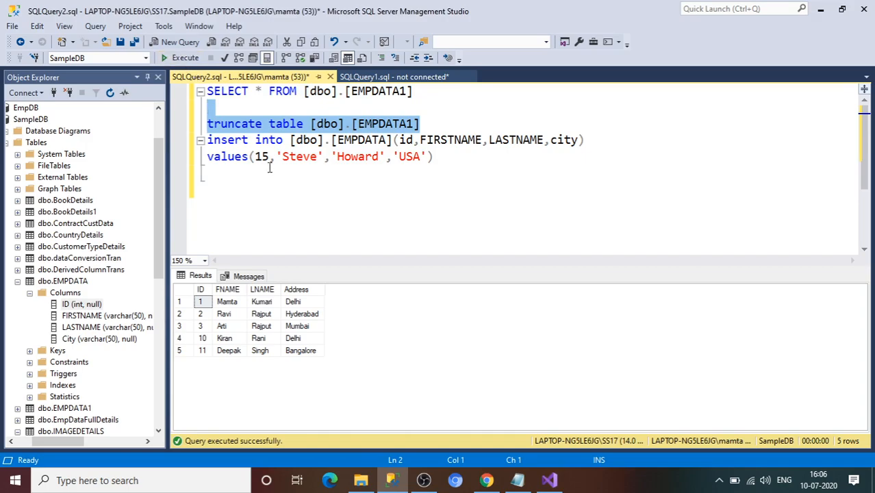
{"action": "left_click", "coordinate": [183, 58]}
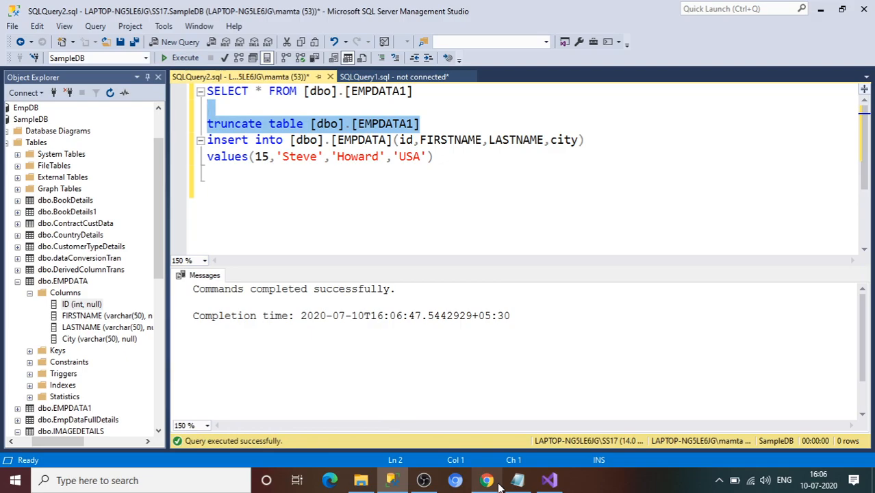
{"action": "left_click", "coordinate": [549, 480]}
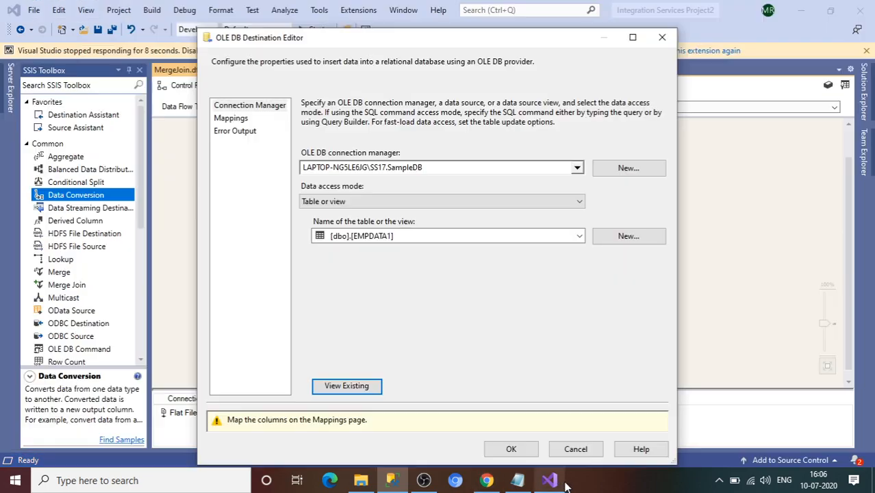
Step: Preview EMPDATA1 again to confirm it is empty, then show the Mappings page
{"action": "left_click", "coordinate": [347, 385]}
{"action": "left_click", "coordinate": [529, 367]}
{"action": "left_click", "coordinate": [231, 118]}
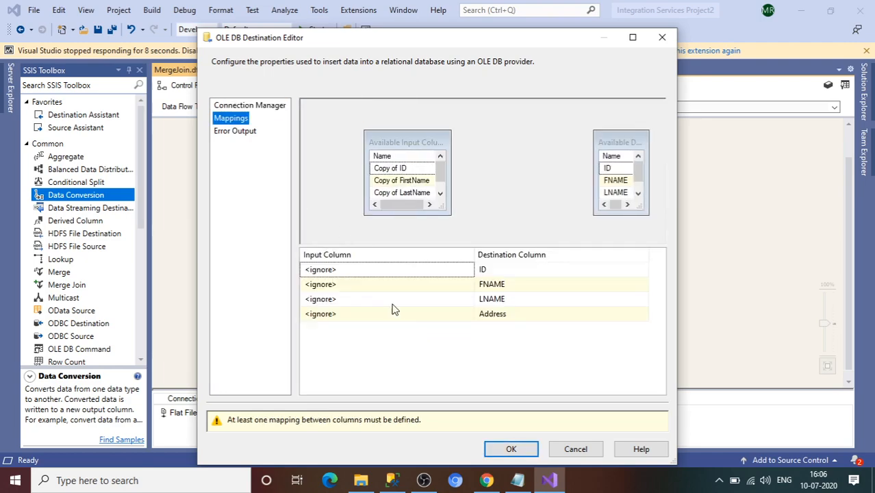
Step: Map Copy of ID, FirstName, LastName, City to ID, FNAME, LNAME, Address and confirm
{"action": "left_click", "coordinate": [396, 273]}
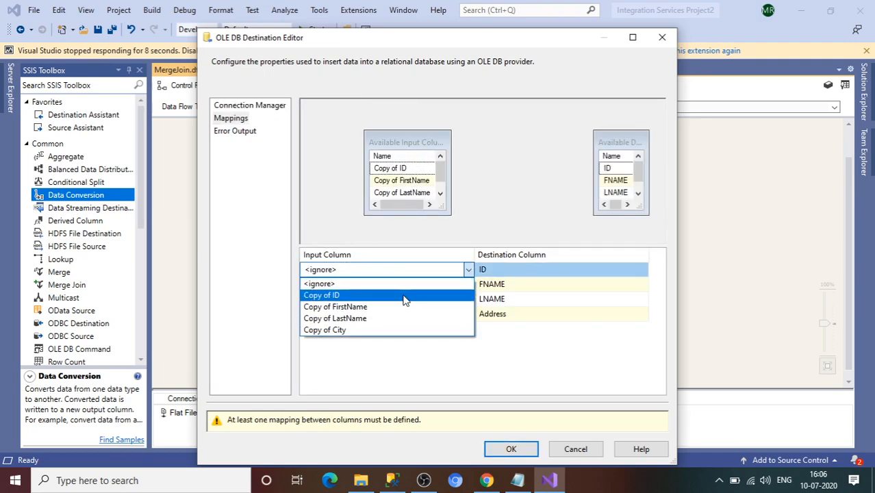
{"action": "left_click", "coordinate": [403, 297]}
{"action": "left_click", "coordinate": [394, 285]}
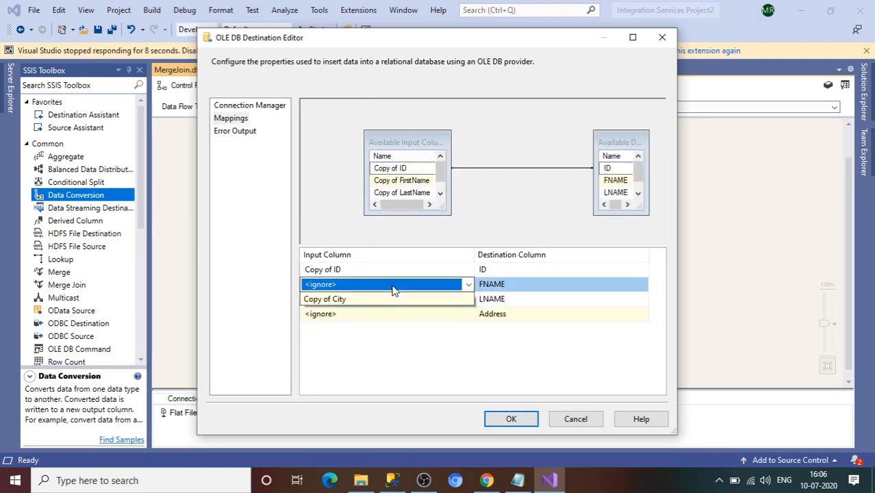
{"action": "left_click", "coordinate": [391, 308]}
{"action": "left_click", "coordinate": [389, 300]}
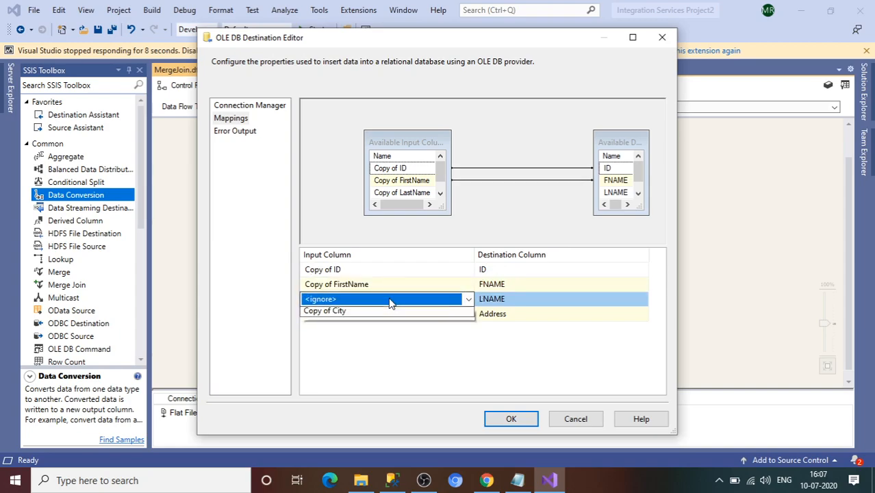
{"action": "left_click", "coordinate": [388, 297]}
{"action": "left_click", "coordinate": [378, 325]}
{"action": "left_click", "coordinate": [376, 317]}
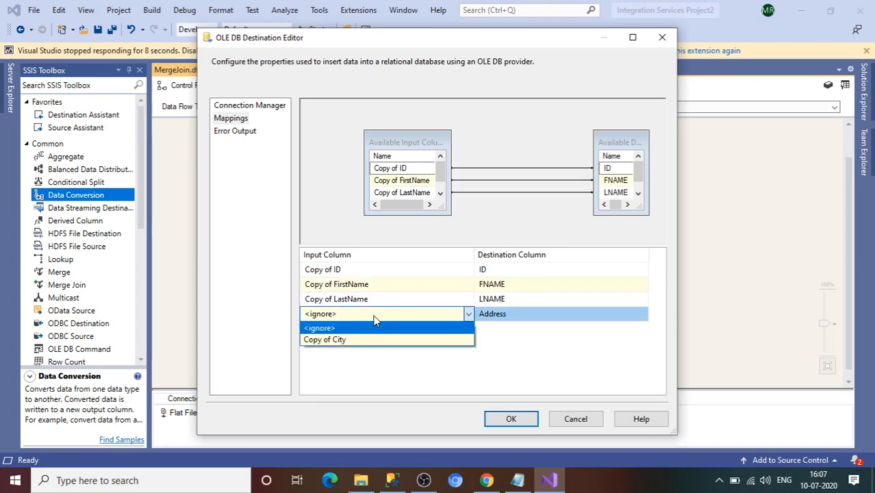
{"action": "left_click", "coordinate": [376, 339]}
{"action": "left_click", "coordinate": [507, 420]}
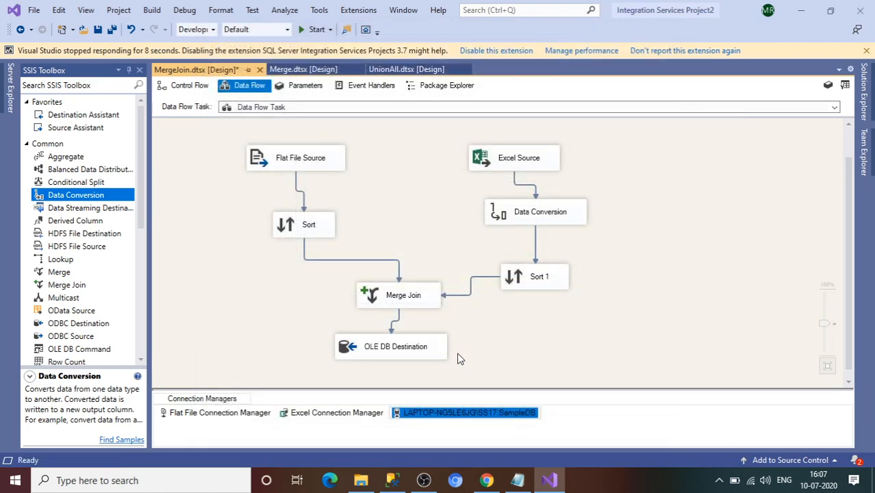
Step: Enable a data viewer on the Merge Join-to-destination path and run the package to completion
{"action": "right_click", "coordinate": [399, 315]}
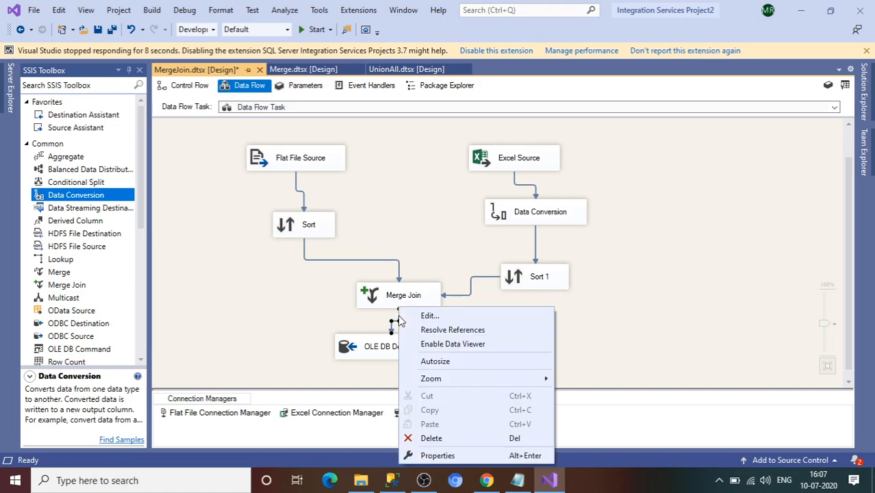
{"action": "left_click", "coordinate": [426, 344]}
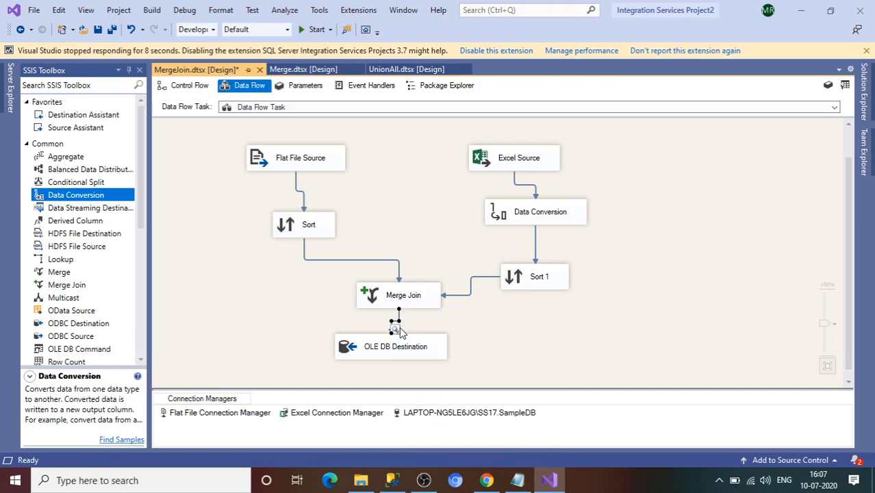
{"action": "left_click", "coordinate": [309, 30]}
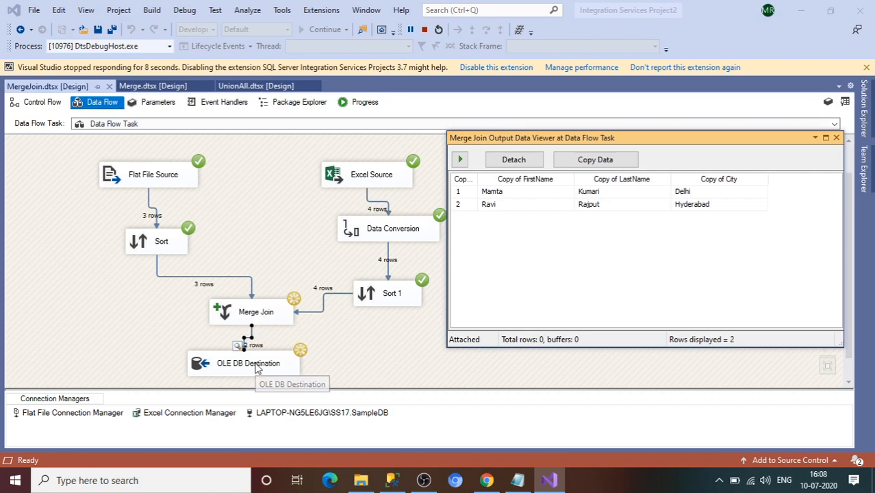
{"action": "left_click", "coordinate": [836, 138]}
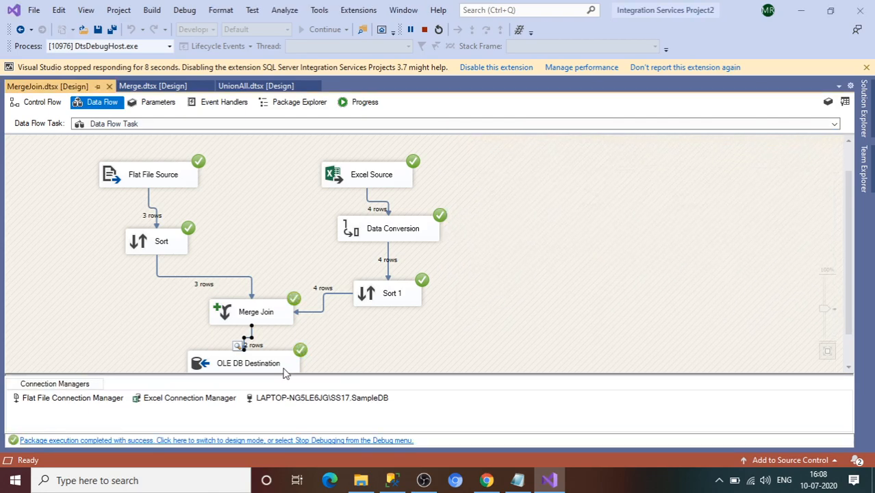
{"action": "left_click", "coordinate": [391, 481]}
Step: Run SELECT * FROM [dbo].[EMPDATA1] to see rows with IDs 1 and 2, then return to Visual Studio
{"action": "left_click_drag", "start_coordinate": [415, 91], "coordinate": [206, 91]}
{"action": "left_click", "coordinate": [182, 58]}
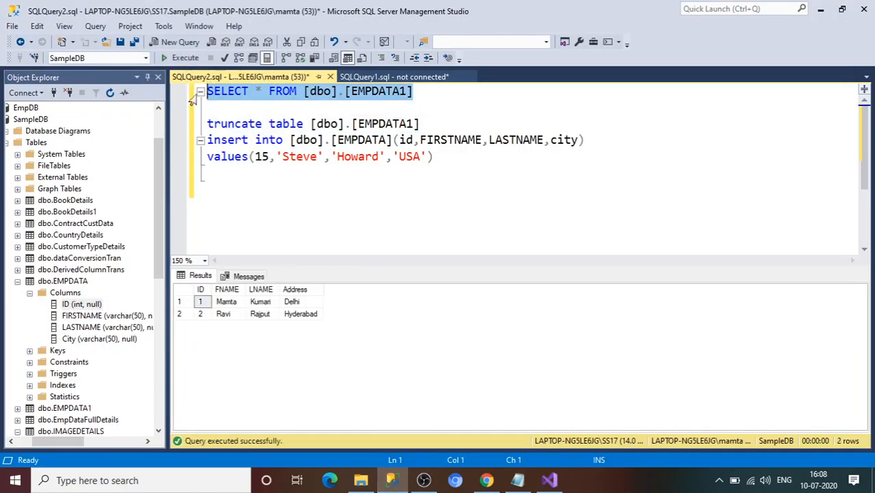
{"action": "mouse_move", "coordinate": [356, 483]}
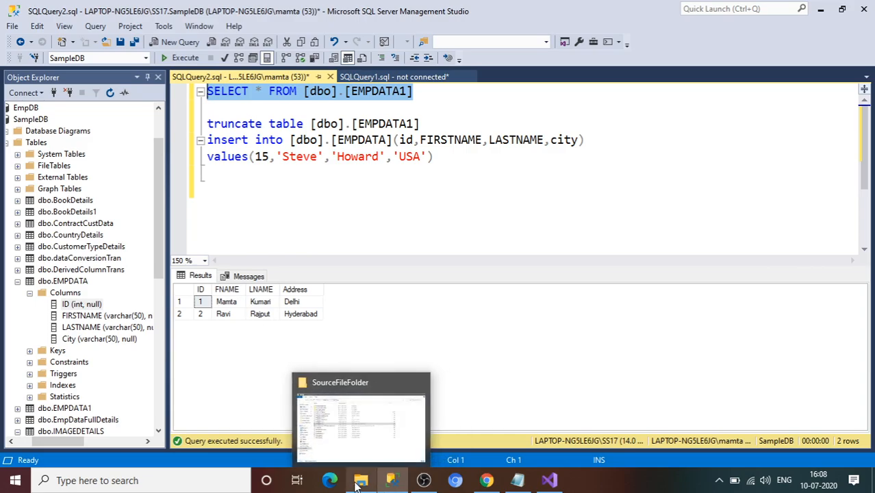
{"action": "left_click", "coordinate": [549, 481]}
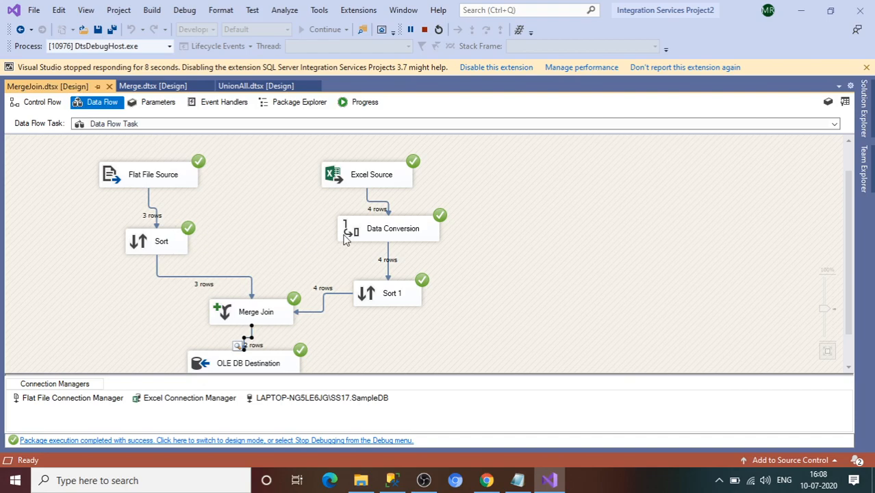
Step: Stop debugging, then switch the Merge Join type to Left outer, then Full outer join, and close
{"action": "left_click", "coordinate": [424, 30]}
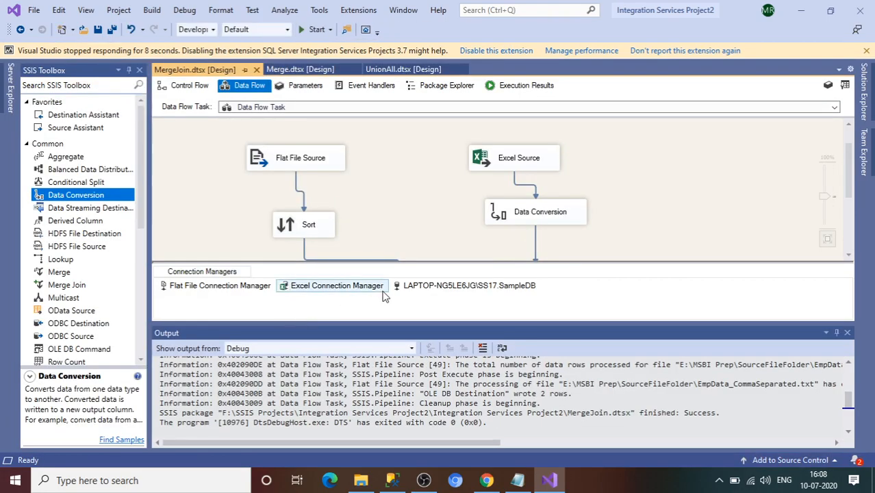
{"action": "left_click", "coordinate": [848, 333]}
{"action": "double_click", "coordinate": [427, 286]}
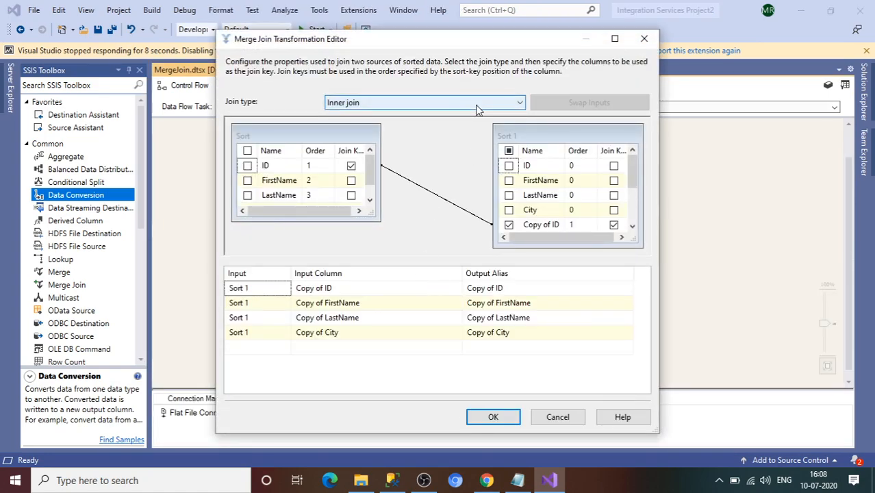
{"action": "left_click", "coordinate": [478, 108]}
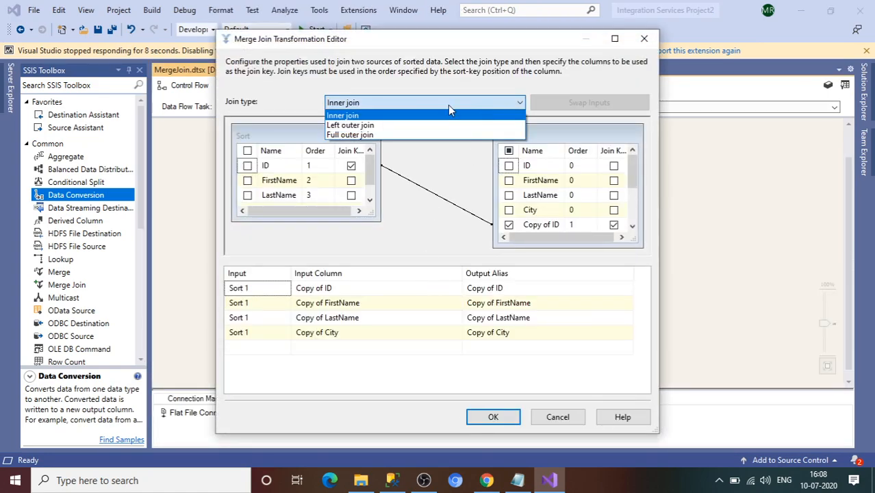
{"action": "left_click", "coordinate": [368, 126]}
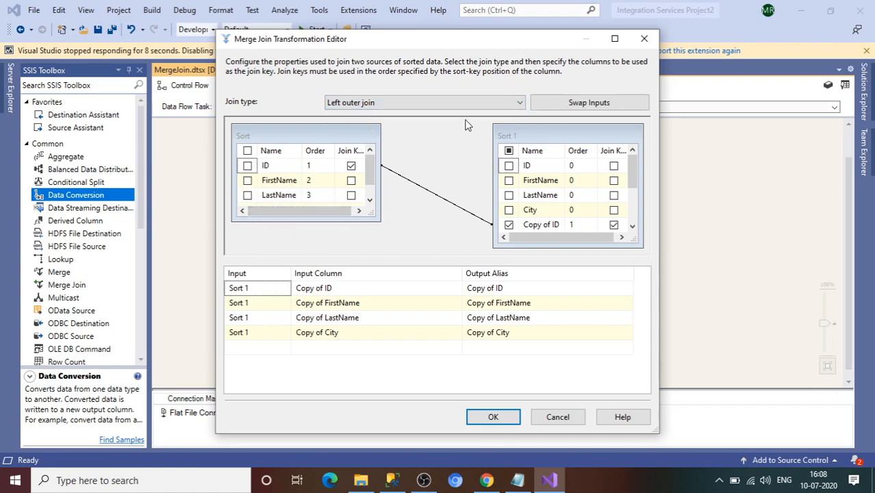
{"action": "scroll", "coordinate": [630, 230], "scroll_direction": "down", "scroll_amount": 1}
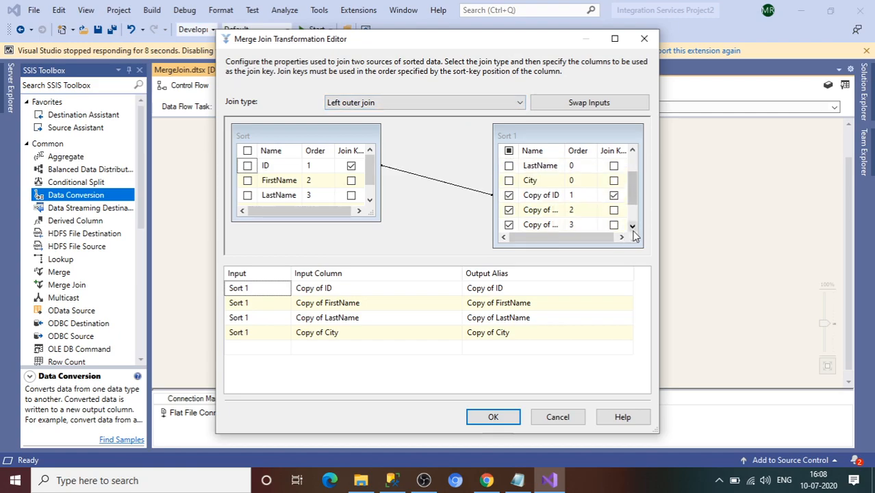
{"action": "left_click", "coordinate": [501, 106]}
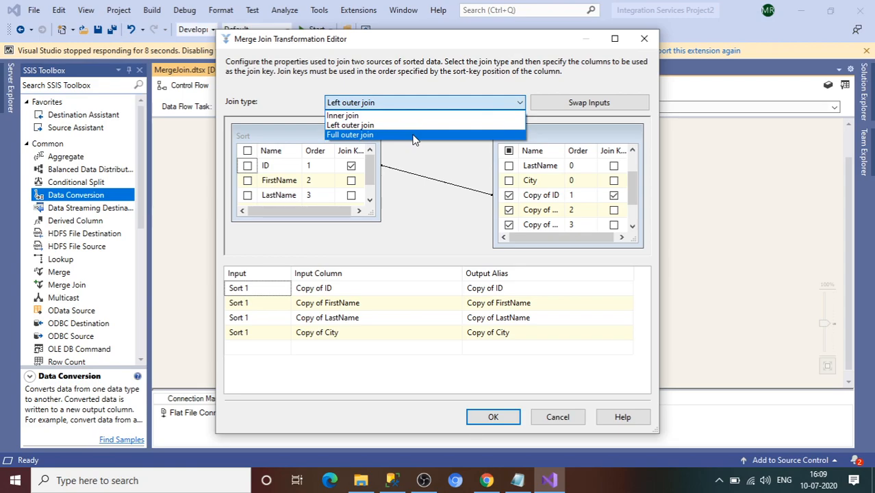
{"action": "left_click", "coordinate": [413, 136]}
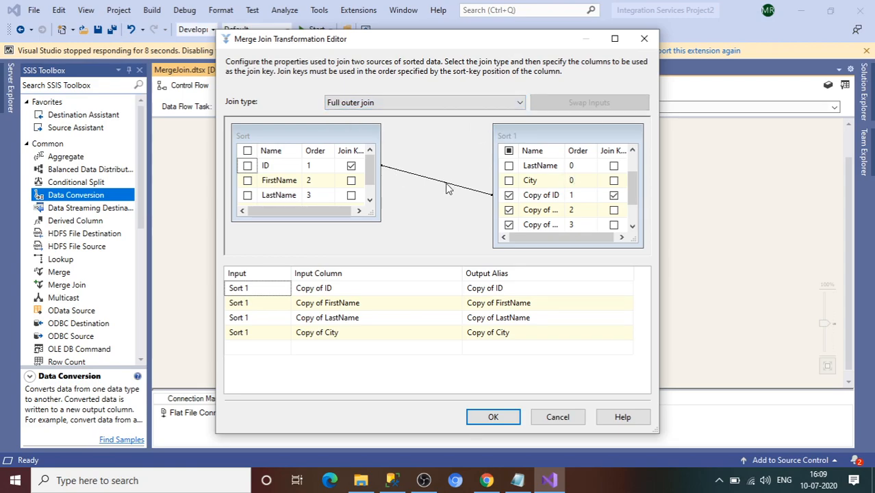
{"action": "left_click", "coordinate": [644, 39]}
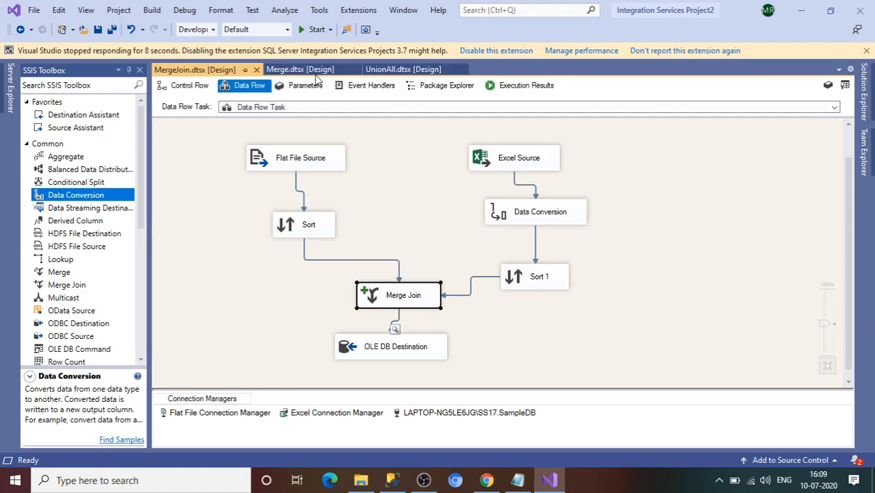
{"action": "left_click", "coordinate": [404, 70]}
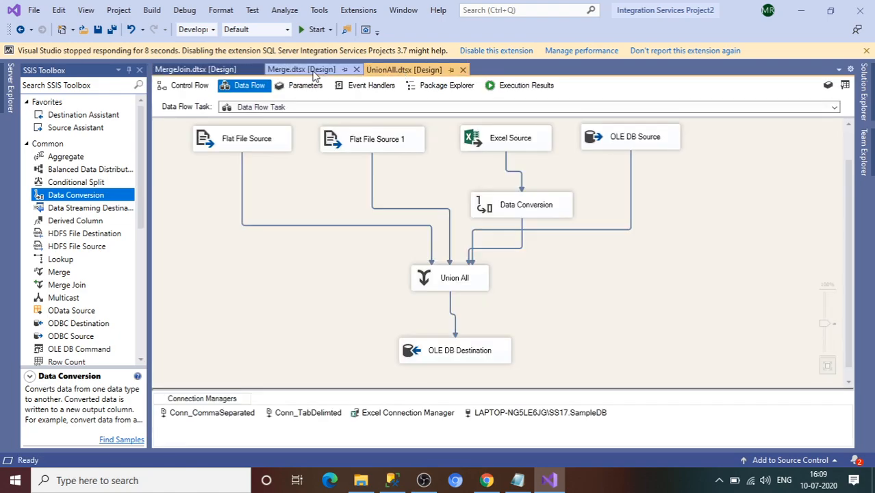
{"action": "left_click", "coordinate": [313, 70]}
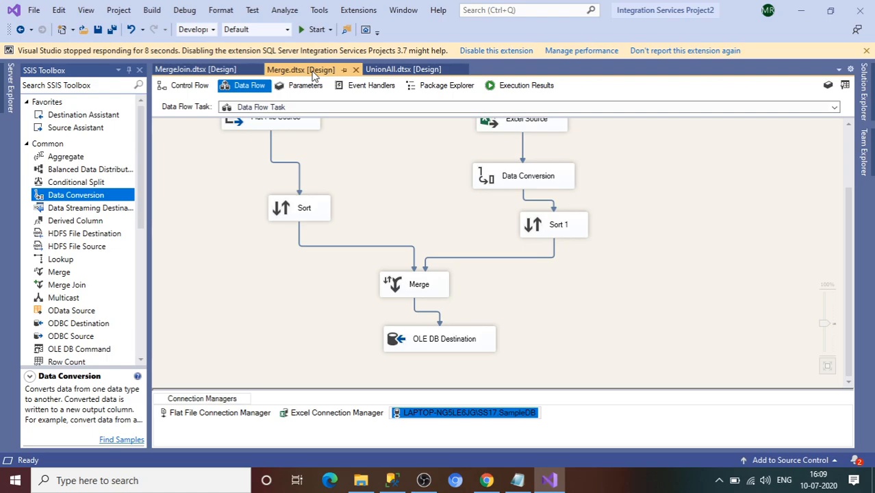
{"action": "left_click", "coordinate": [220, 73]}
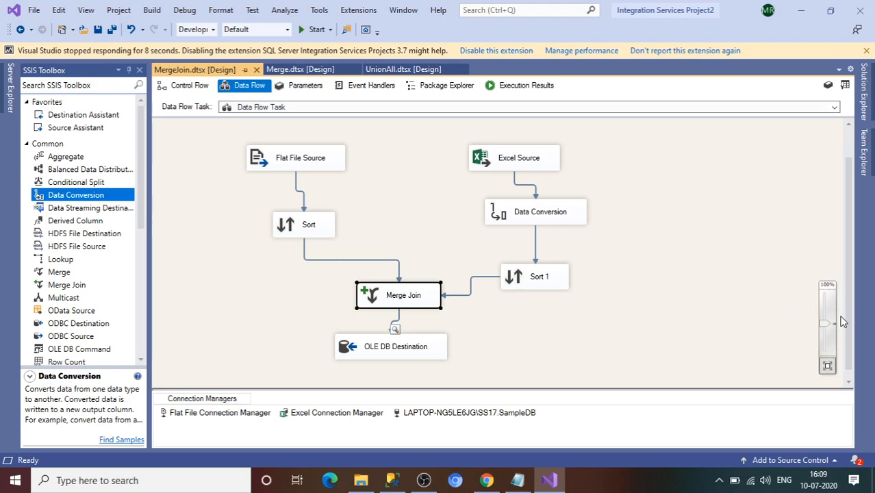
{"action": "left_click_drag", "start_coordinate": [847, 320], "coordinate": [848, 293]}
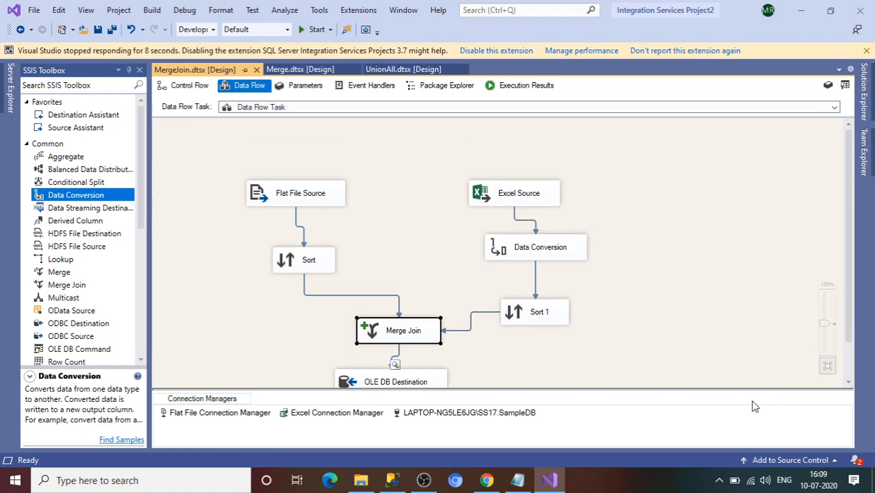
{"action": "left_click", "coordinate": [719, 480]}
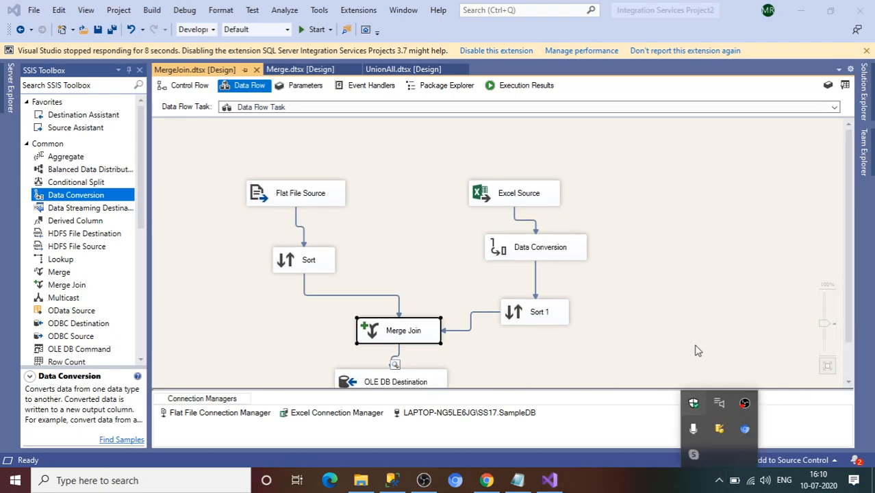